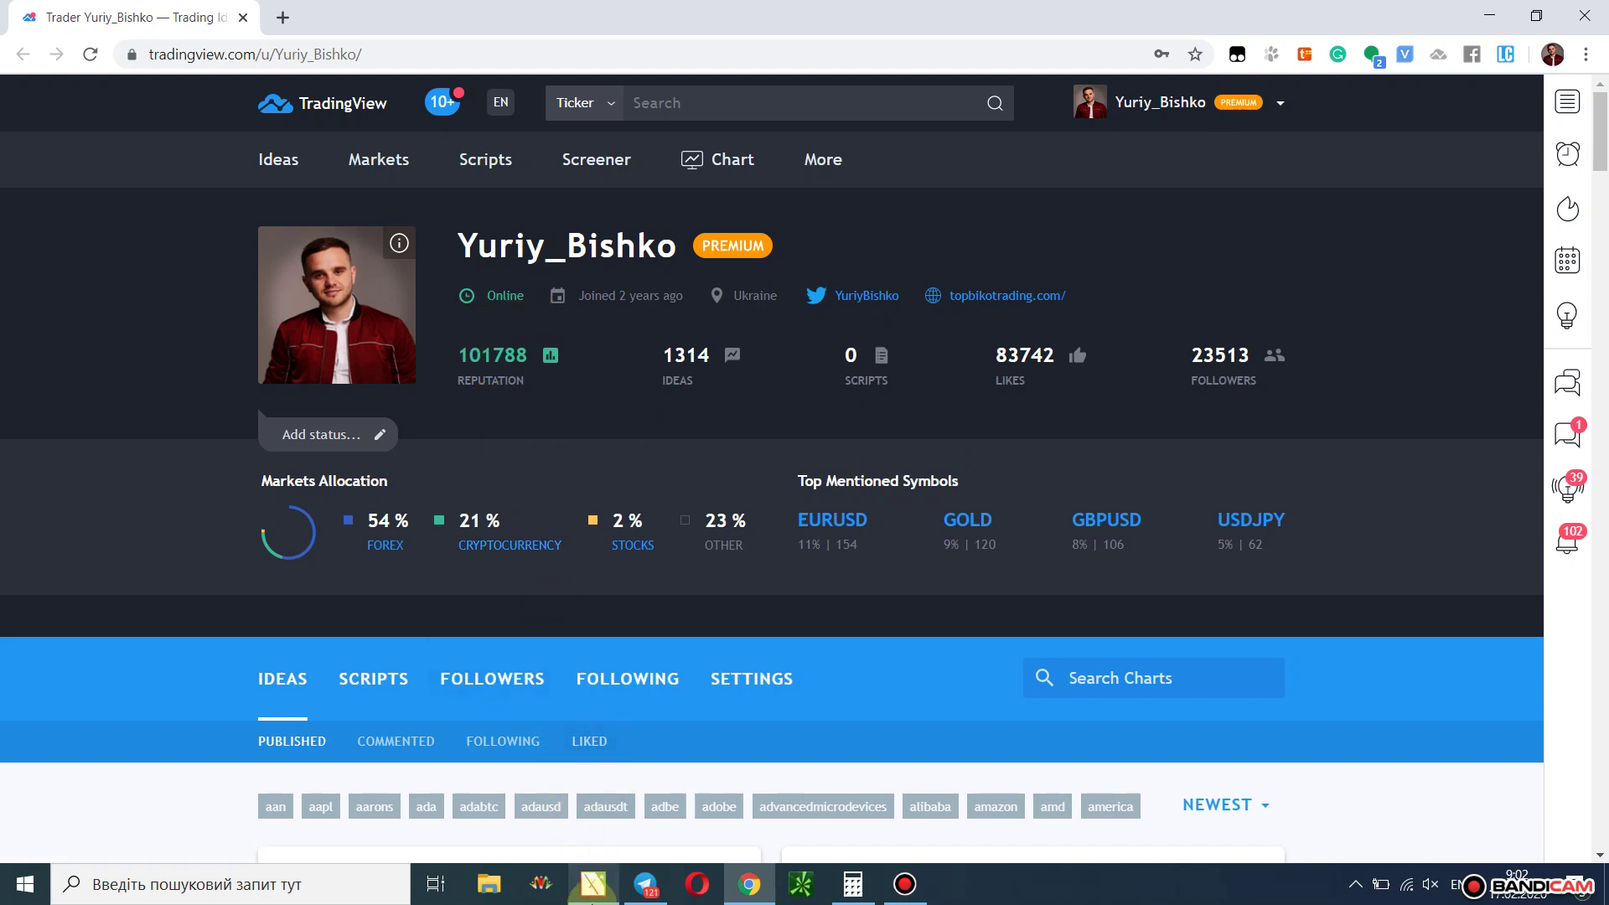
Bring the MetaTrader 4 XAUUSD H4 gold chart in front of the TradingView profile.
{"action": "left_click", "coordinate": [592, 888]}
Enable the screen-drawing overlay and switch the gold chart to the Daily timeframe.
{"action": "mouse_move", "coordinate": [759, 7]}
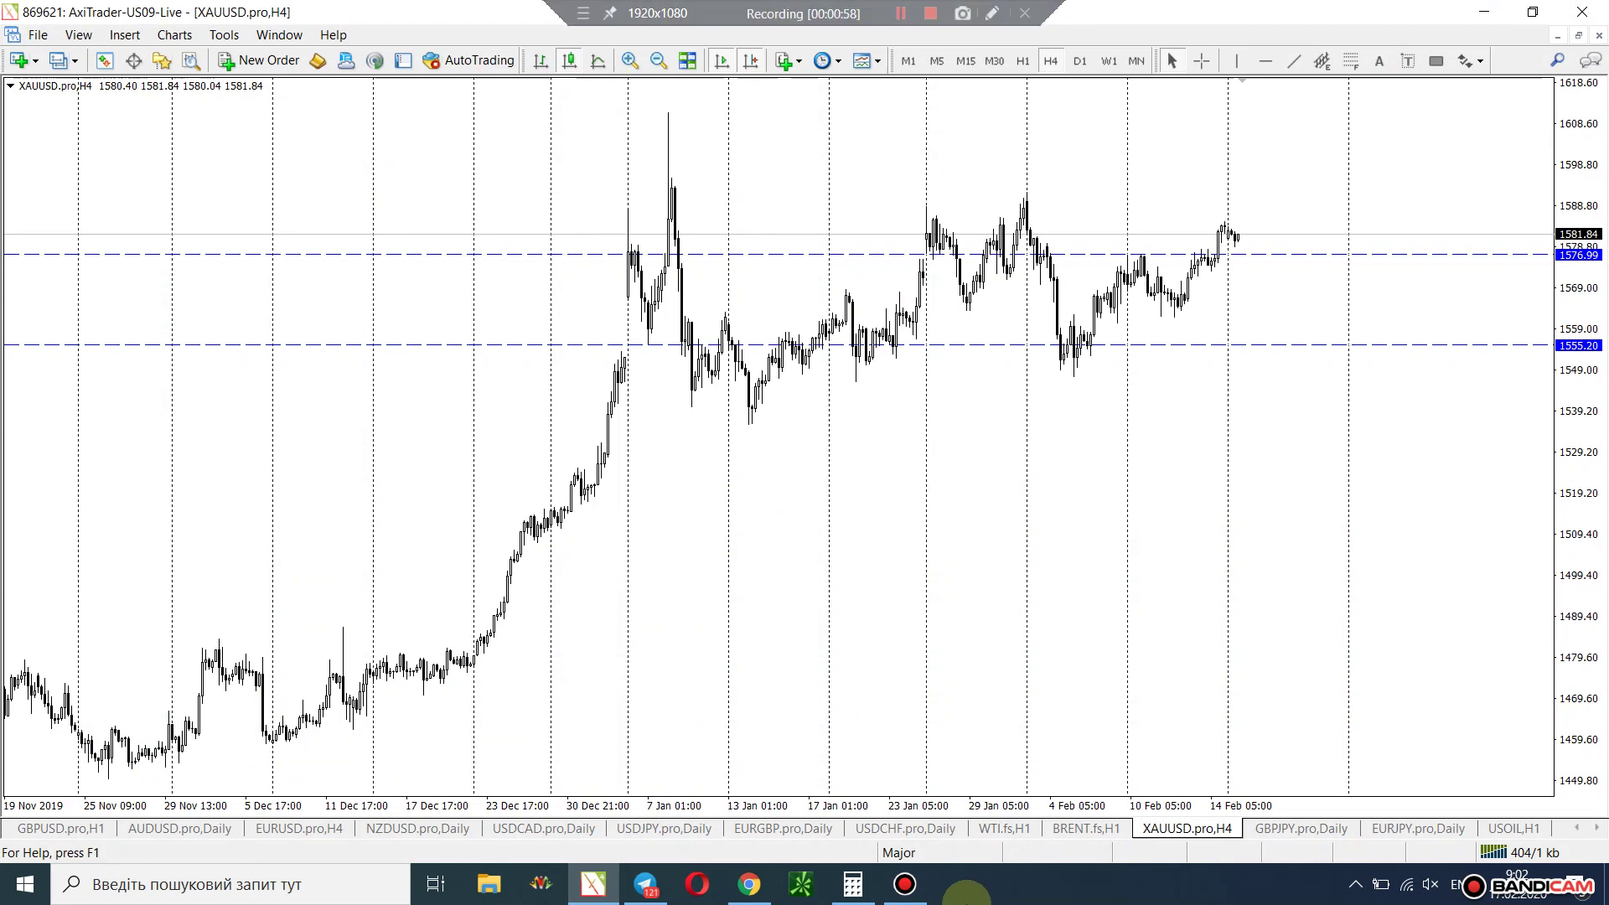
{"action": "left_click", "coordinate": [982, 13]}
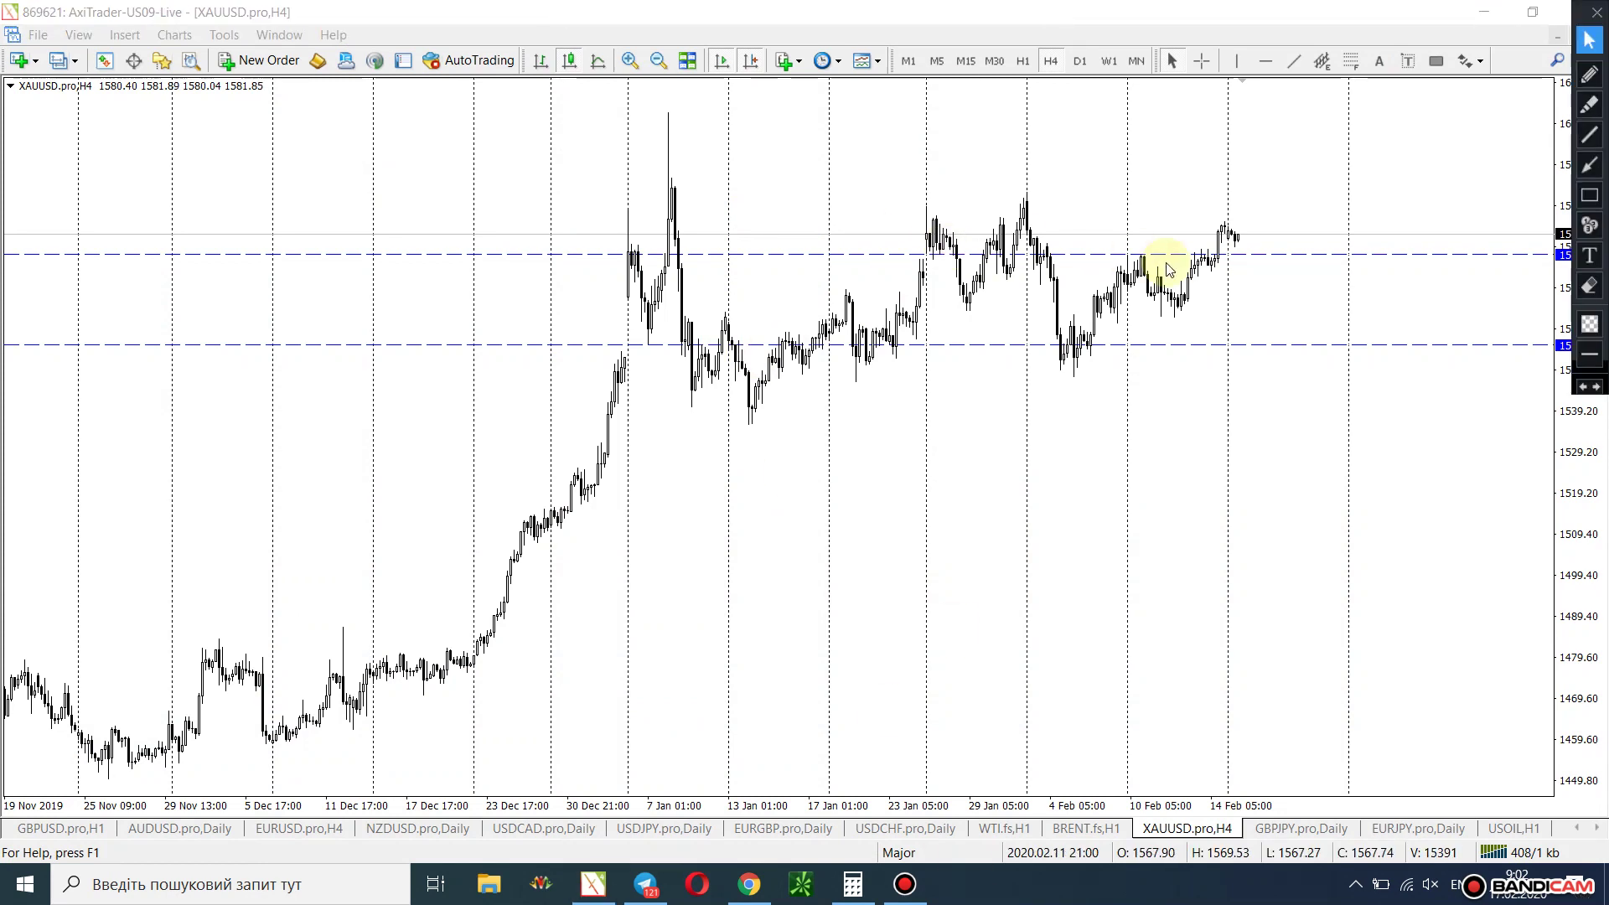
{"action": "left_click", "coordinate": [1080, 62]}
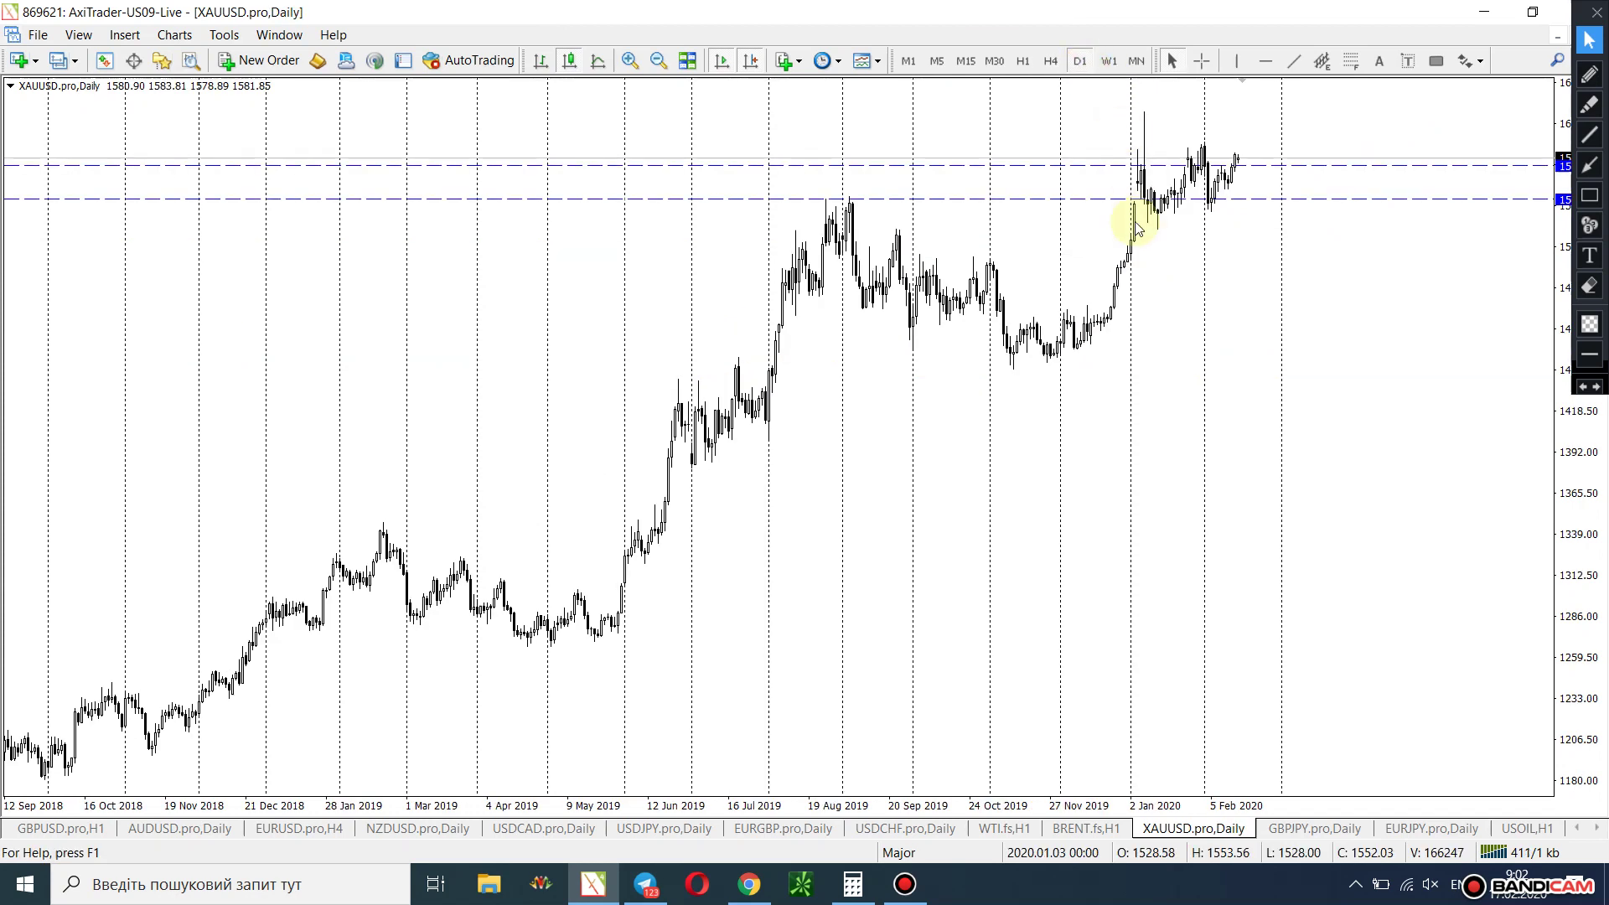
Add two dashed horizontal levels at the recent highs, 1591.94 and 1610.85.
{"action": "left_click", "coordinate": [1236, 62]}
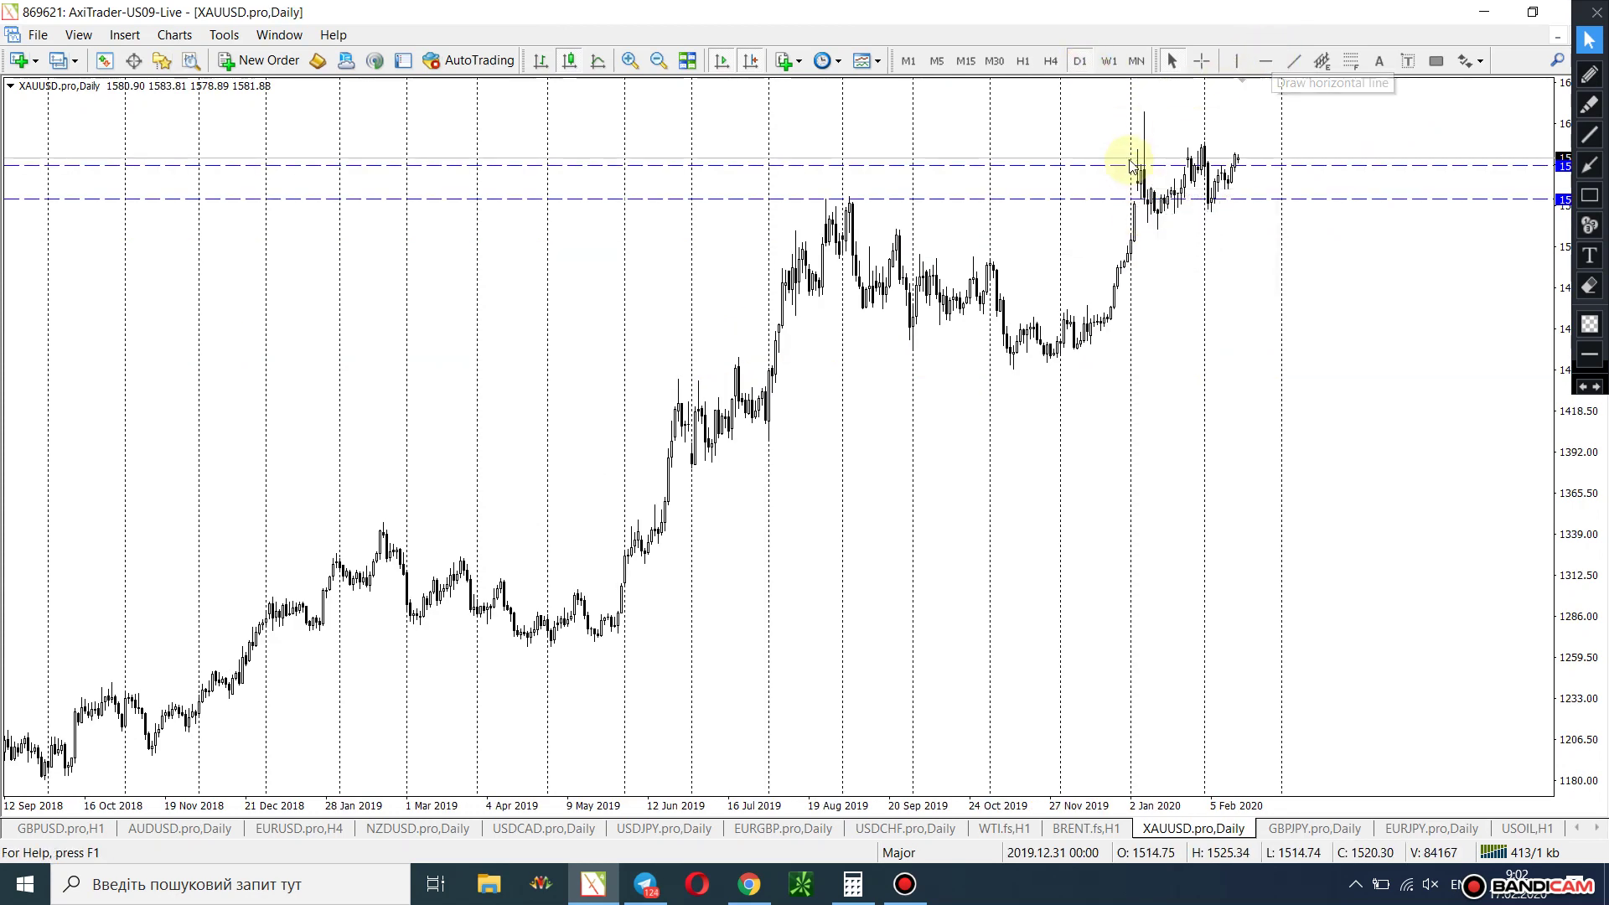
{"action": "left_click", "coordinate": [1267, 61]}
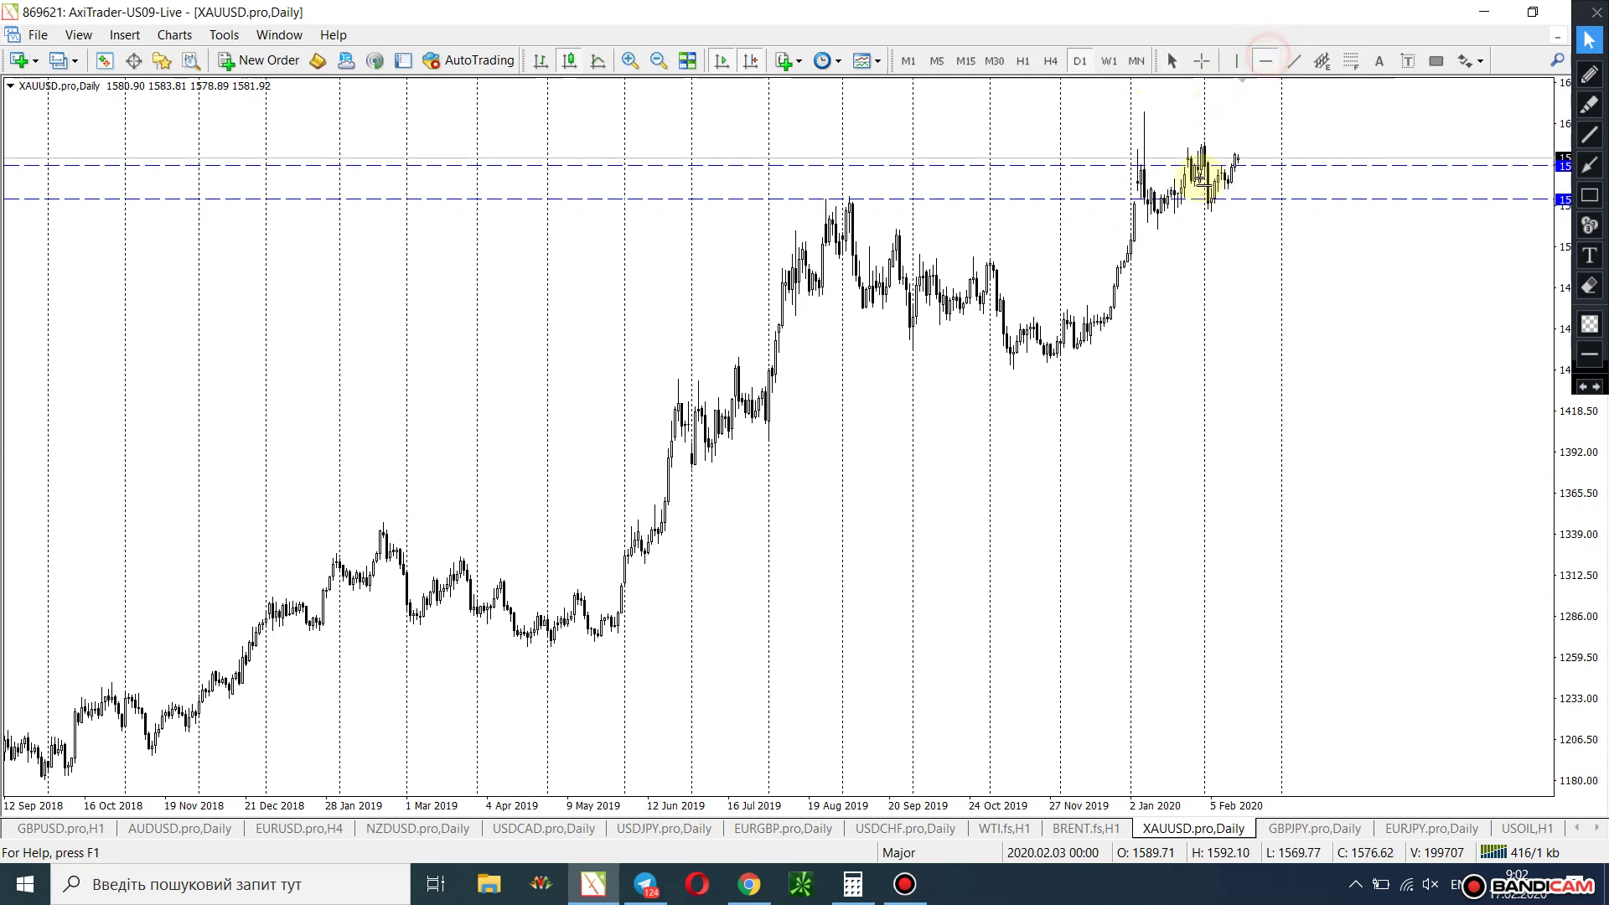
{"action": "left_click", "coordinate": [1171, 143]}
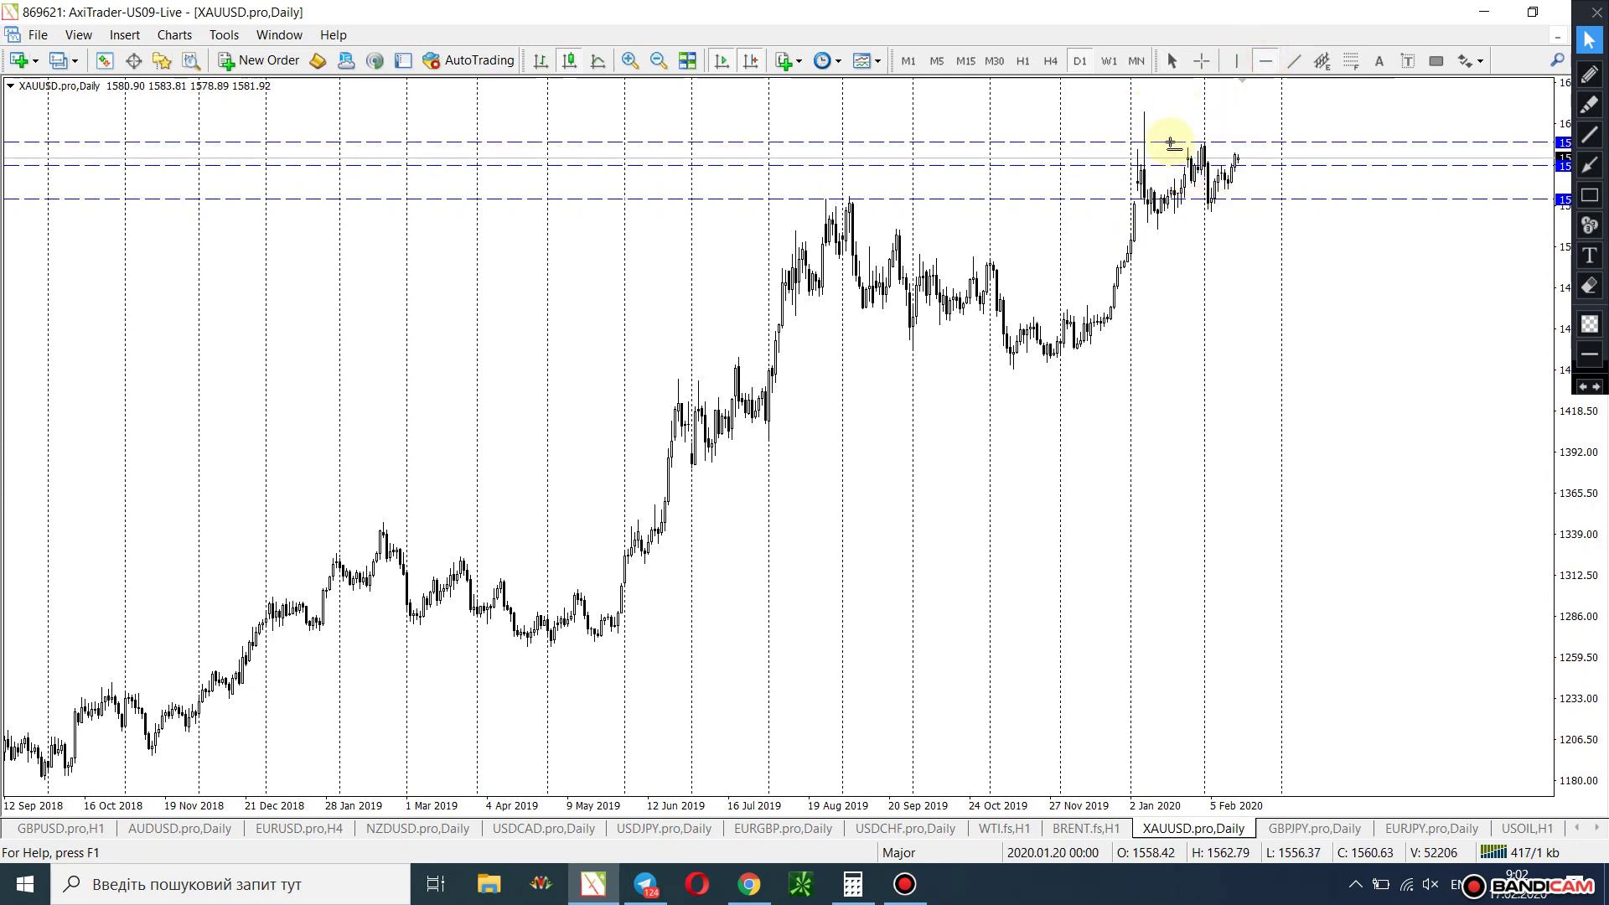
{"action": "left_click", "coordinate": [1265, 60]}
{"action": "left_click", "coordinate": [1148, 112]}
{"action": "left_click_drag", "start_coordinate": [1149, 114], "coordinate": [1149, 112]}
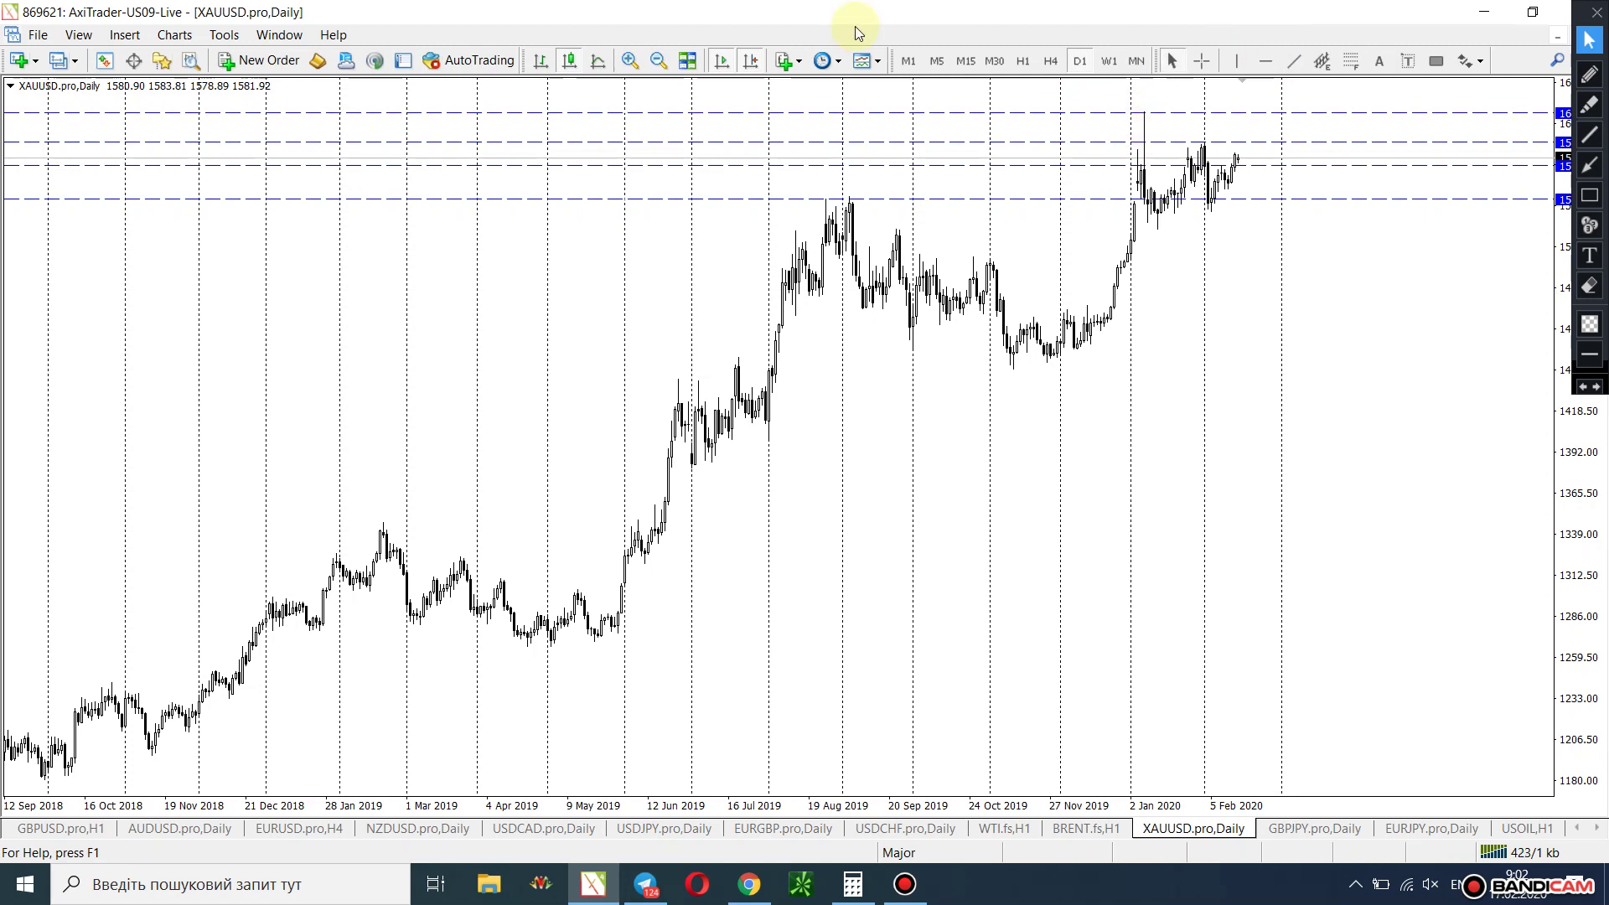
Return the gold chart to H4 showing January–February, and move the drawing palette aside.
{"action": "left_click", "coordinate": [628, 64]}
{"action": "left_click", "coordinate": [628, 64]}
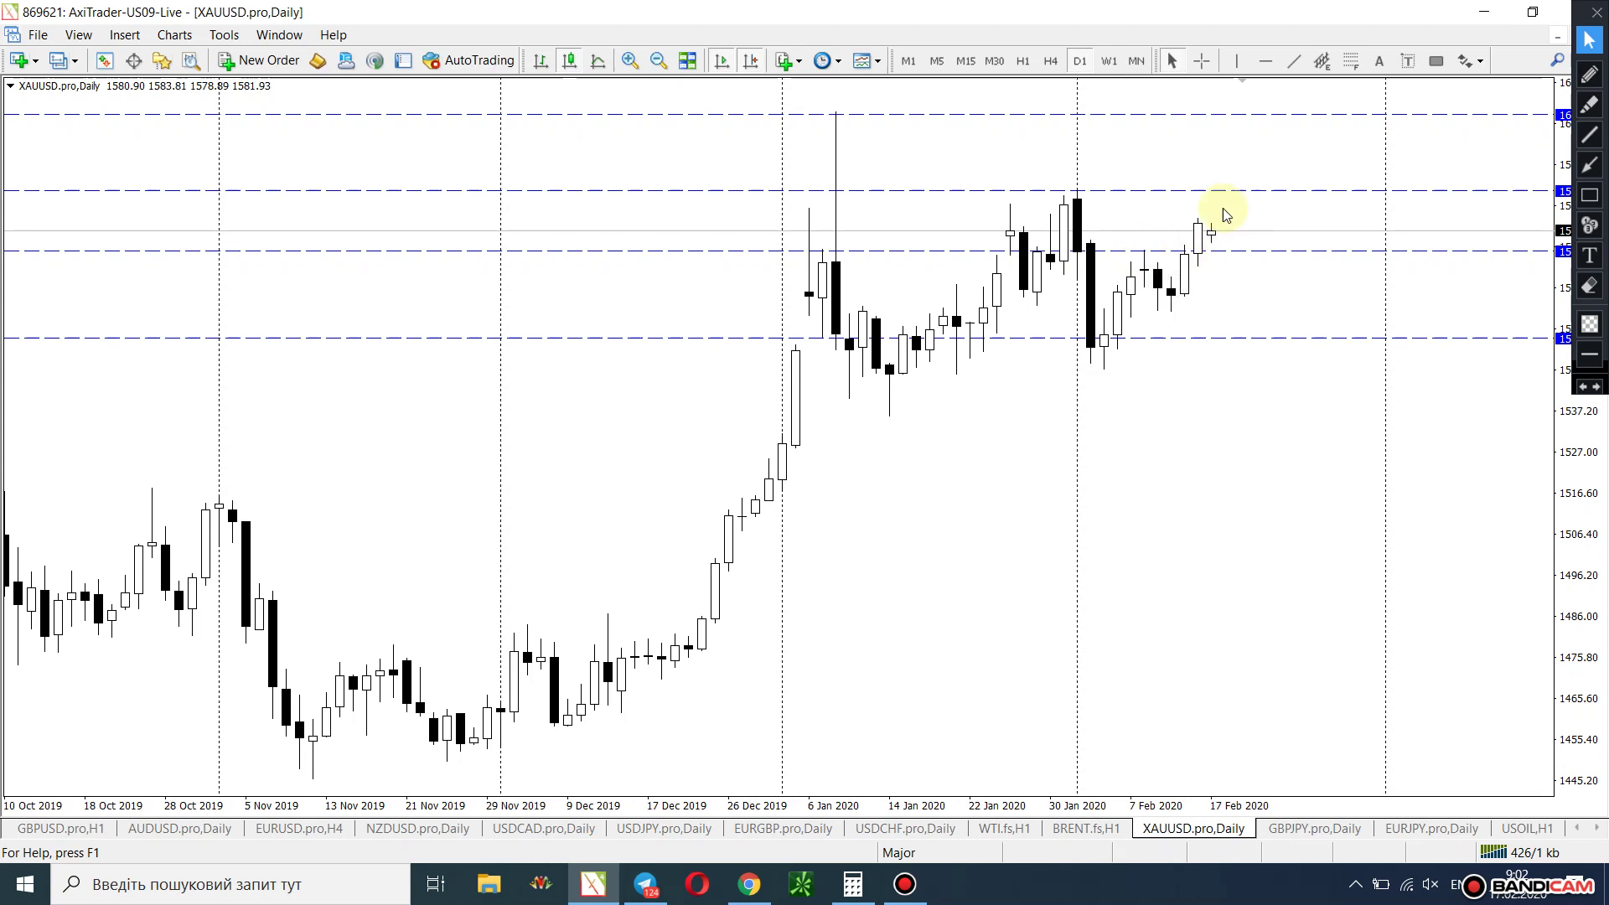
{"action": "left_click", "coordinate": [1049, 60]}
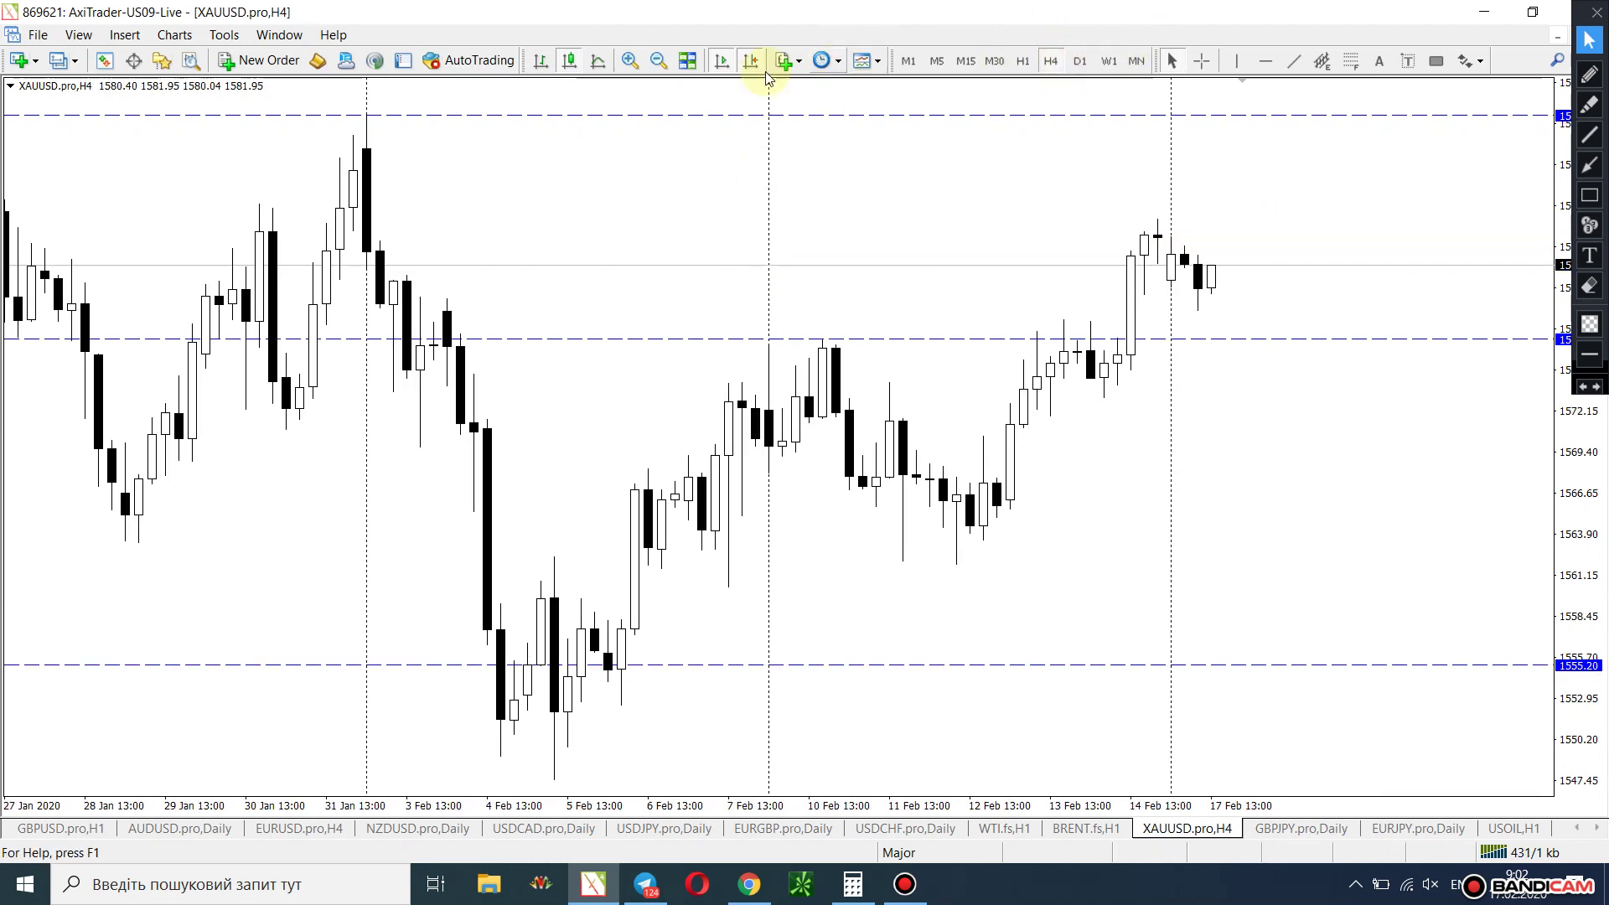
{"action": "left_click", "coordinate": [659, 60]}
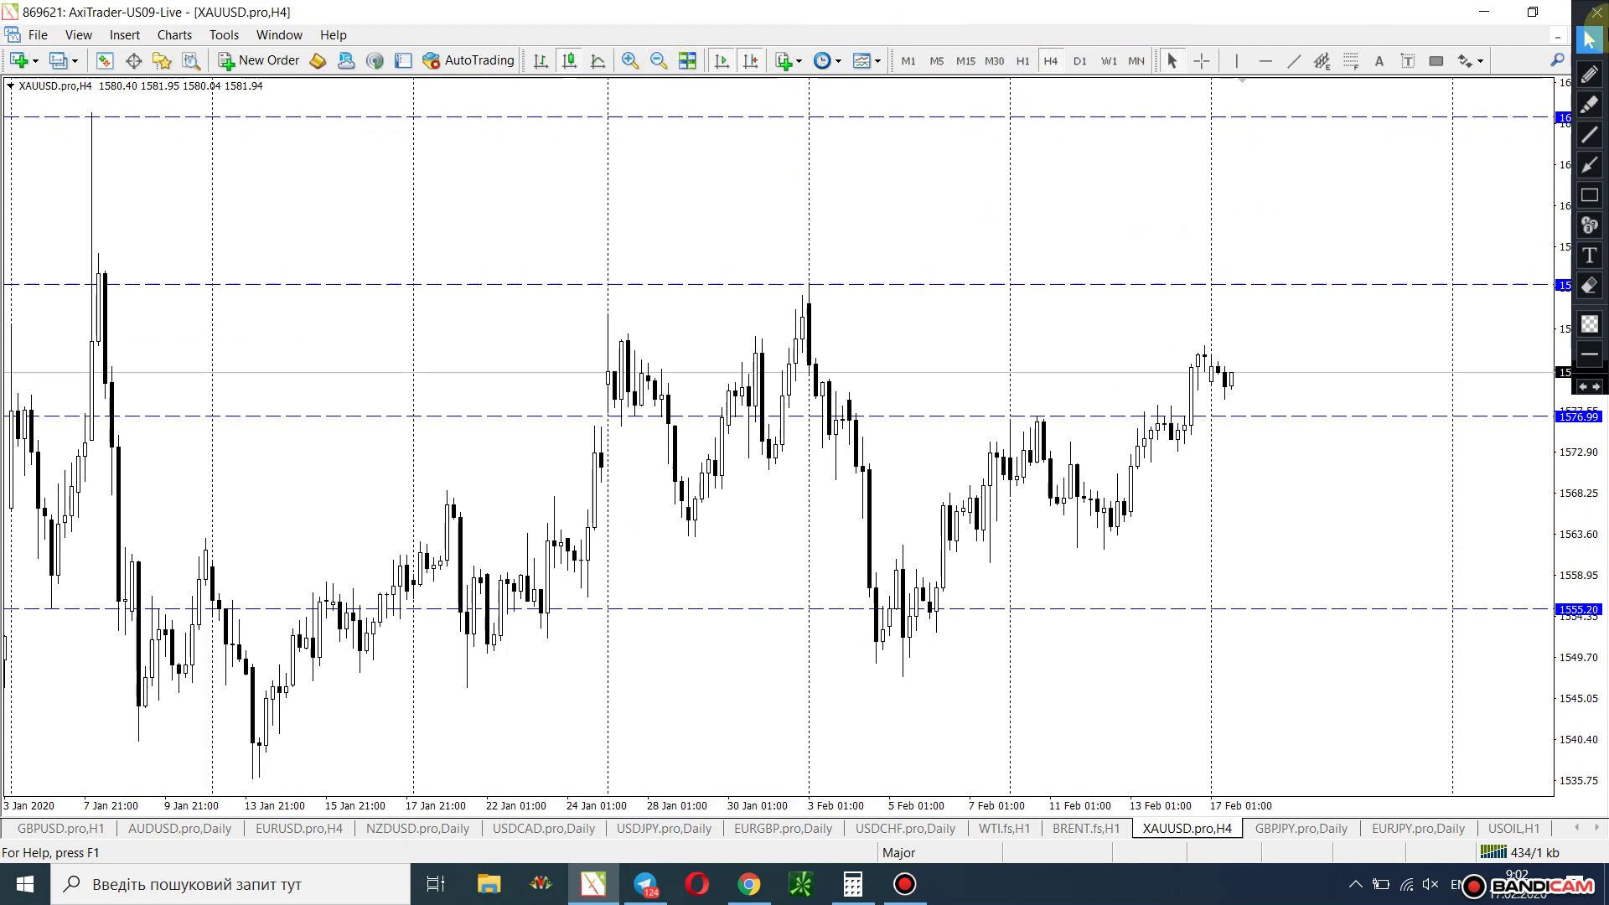
{"action": "mouse_move", "coordinate": [1593, 10]}
{"action": "left_mouse_down"}
{"action": "mouse_move", "coordinate": [1005, 17]}
{"action": "mouse_move", "coordinate": [395, 276]}
{"action": "mouse_move", "coordinate": [167, 331]}
{"action": "left_mouse_up"}
Draw a red freehand rising channel whose upper edge extends above 1591.94.
{"action": "left_click", "coordinate": [165, 394]}
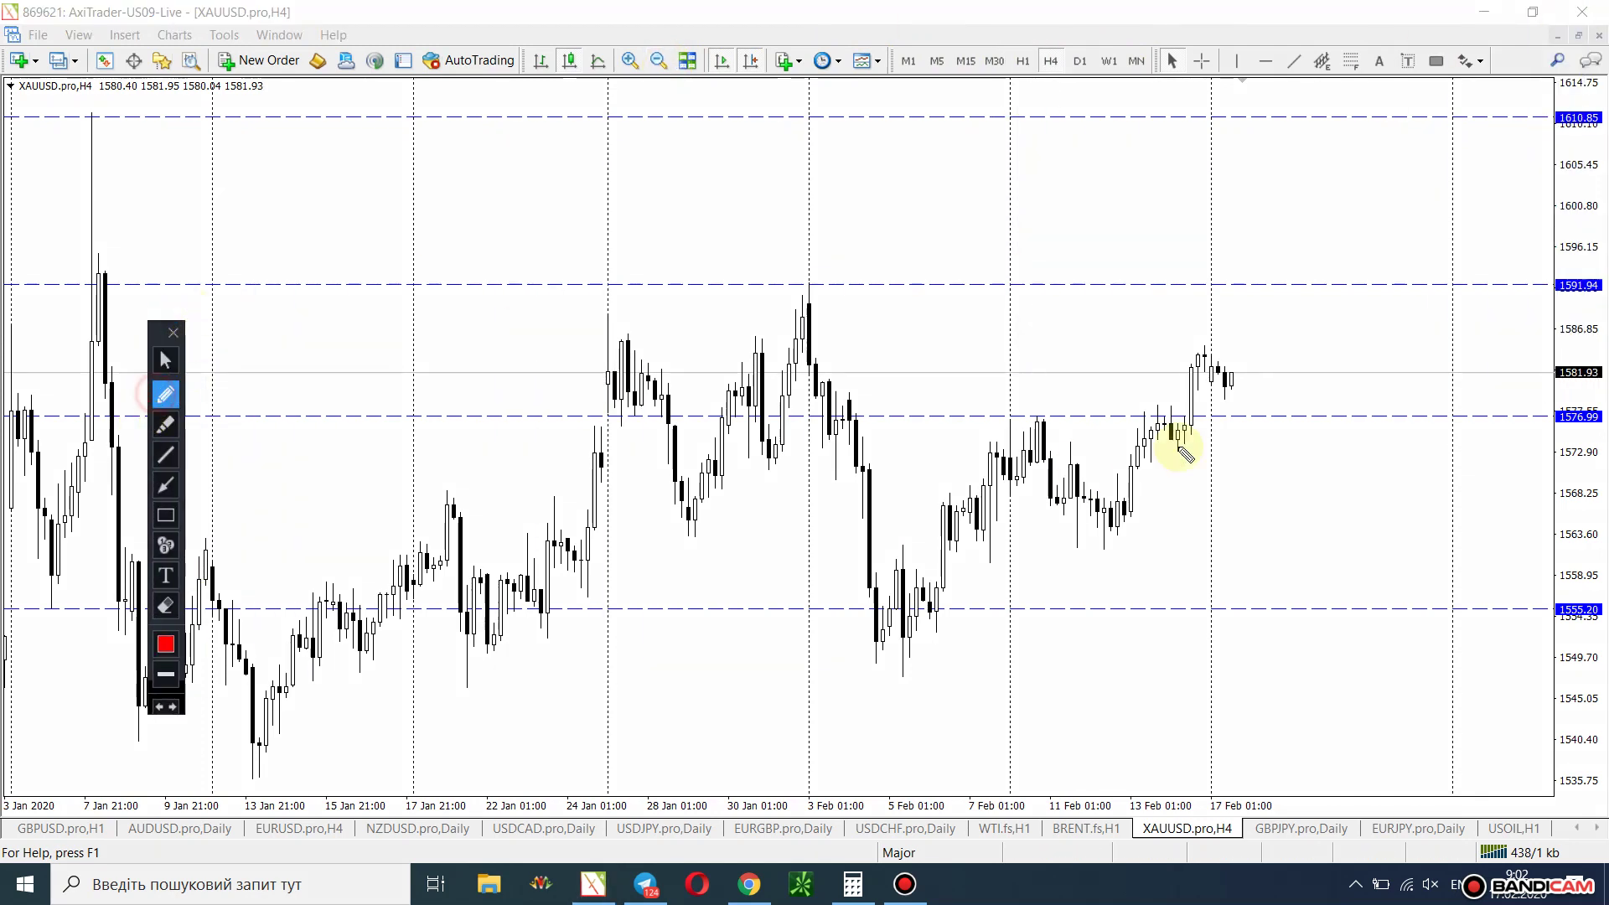
{"action": "mouse_move", "coordinate": [893, 700]}
{"action": "left_mouse_down"}
{"action": "mouse_move", "coordinate": [1243, 503]}
{"action": "mouse_move", "coordinate": [1352, 387]}
{"action": "left_mouse_up"}
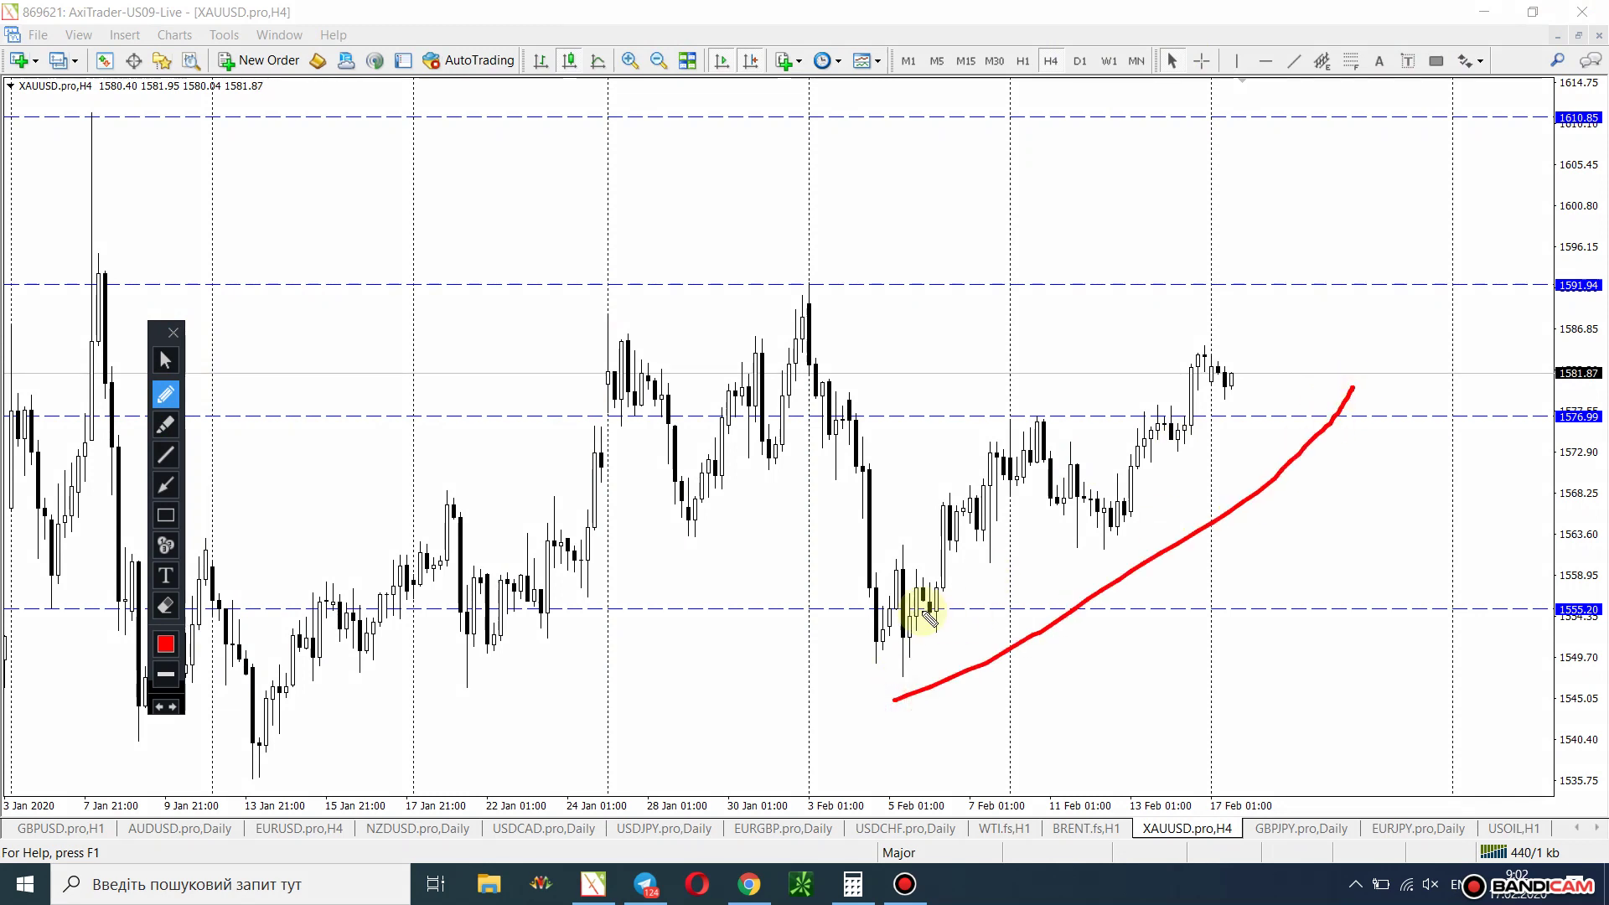
{"action": "left_click_drag", "start_coordinate": [749, 620], "coordinate": [996, 431]}
{"action": "left_click_drag", "start_coordinate": [1180, 296], "coordinate": [1271, 249]}
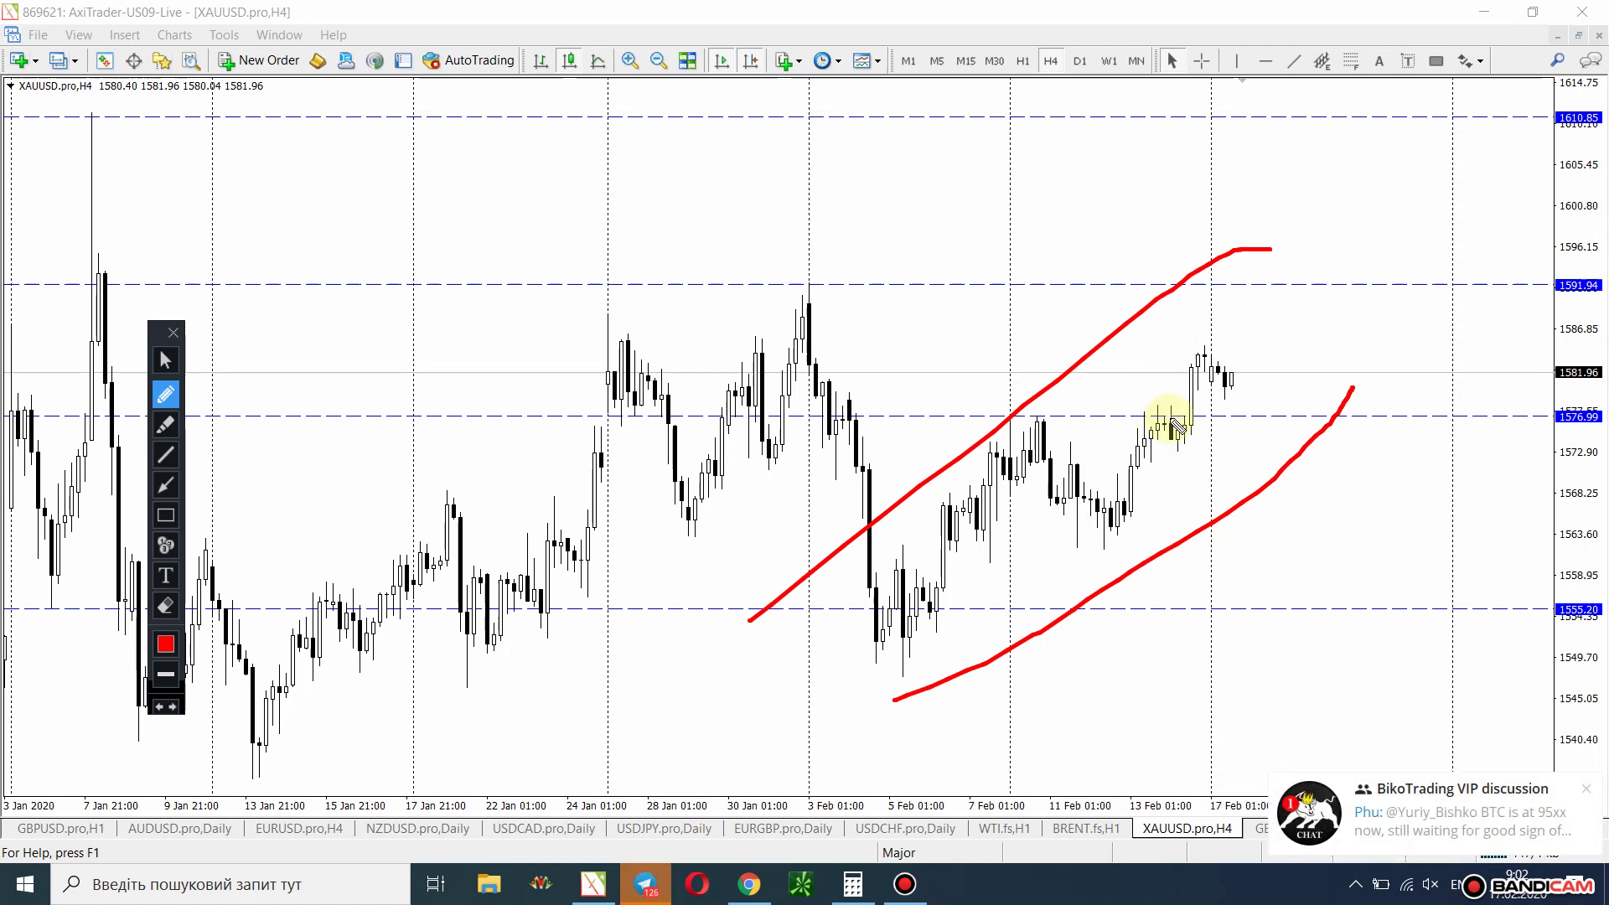
Trace the 1576.99 level, circle the February consolidation, and sketch a rise from the latest candle.
{"action": "left_click", "coordinate": [1584, 789]}
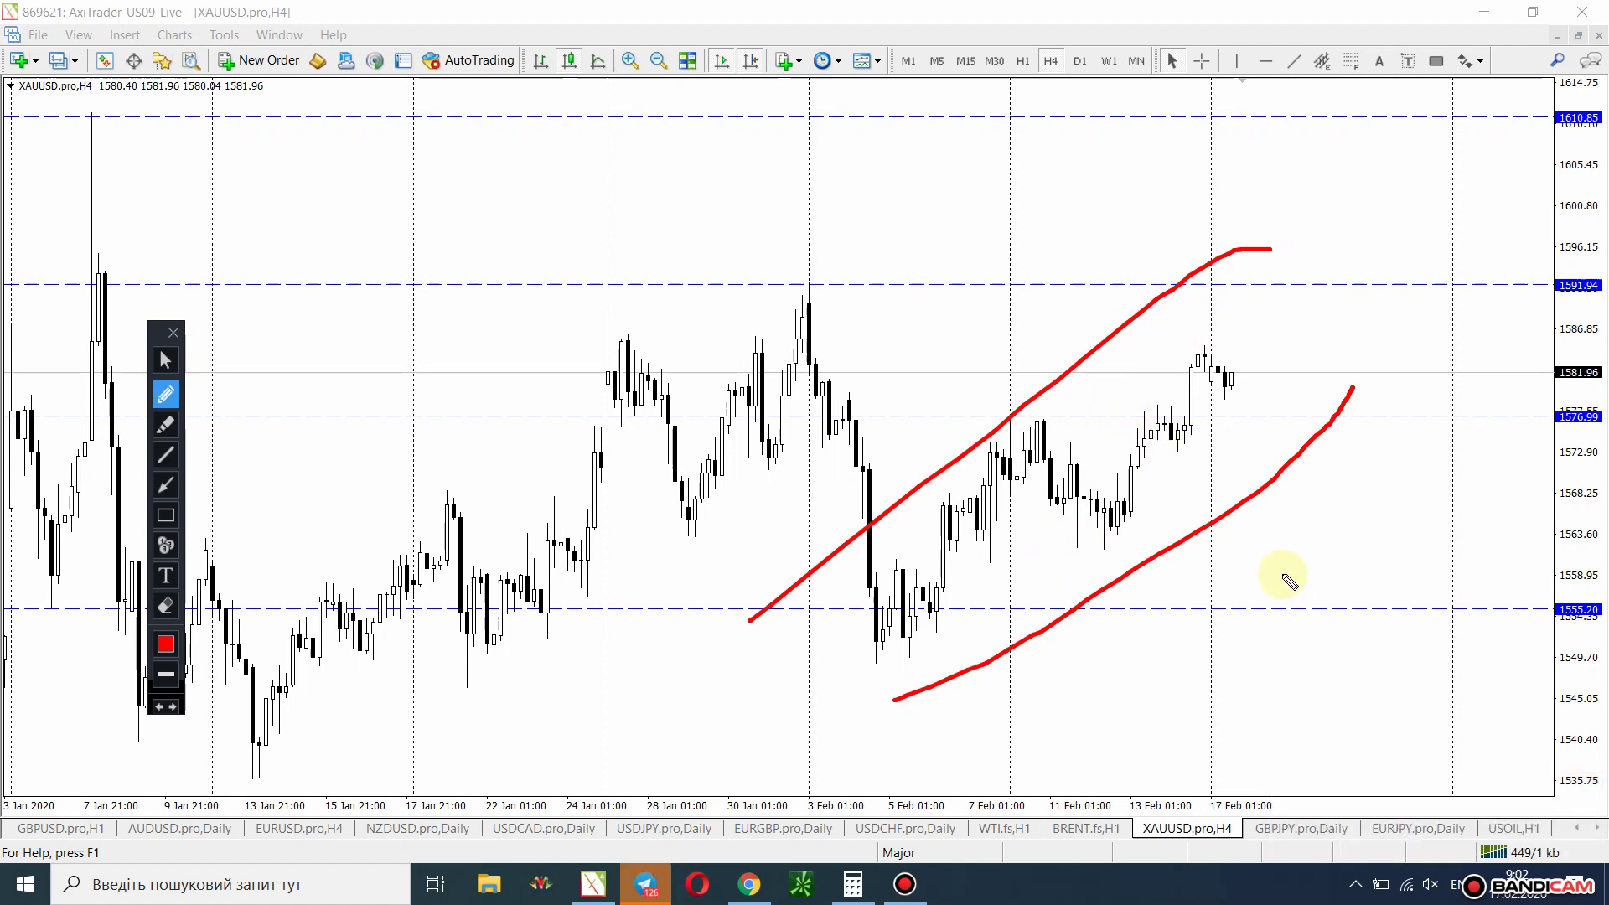
{"action": "left_click", "coordinate": [1032, 418]}
{"action": "left_click_drag", "start_coordinate": [1046, 418], "coordinate": [1188, 416]}
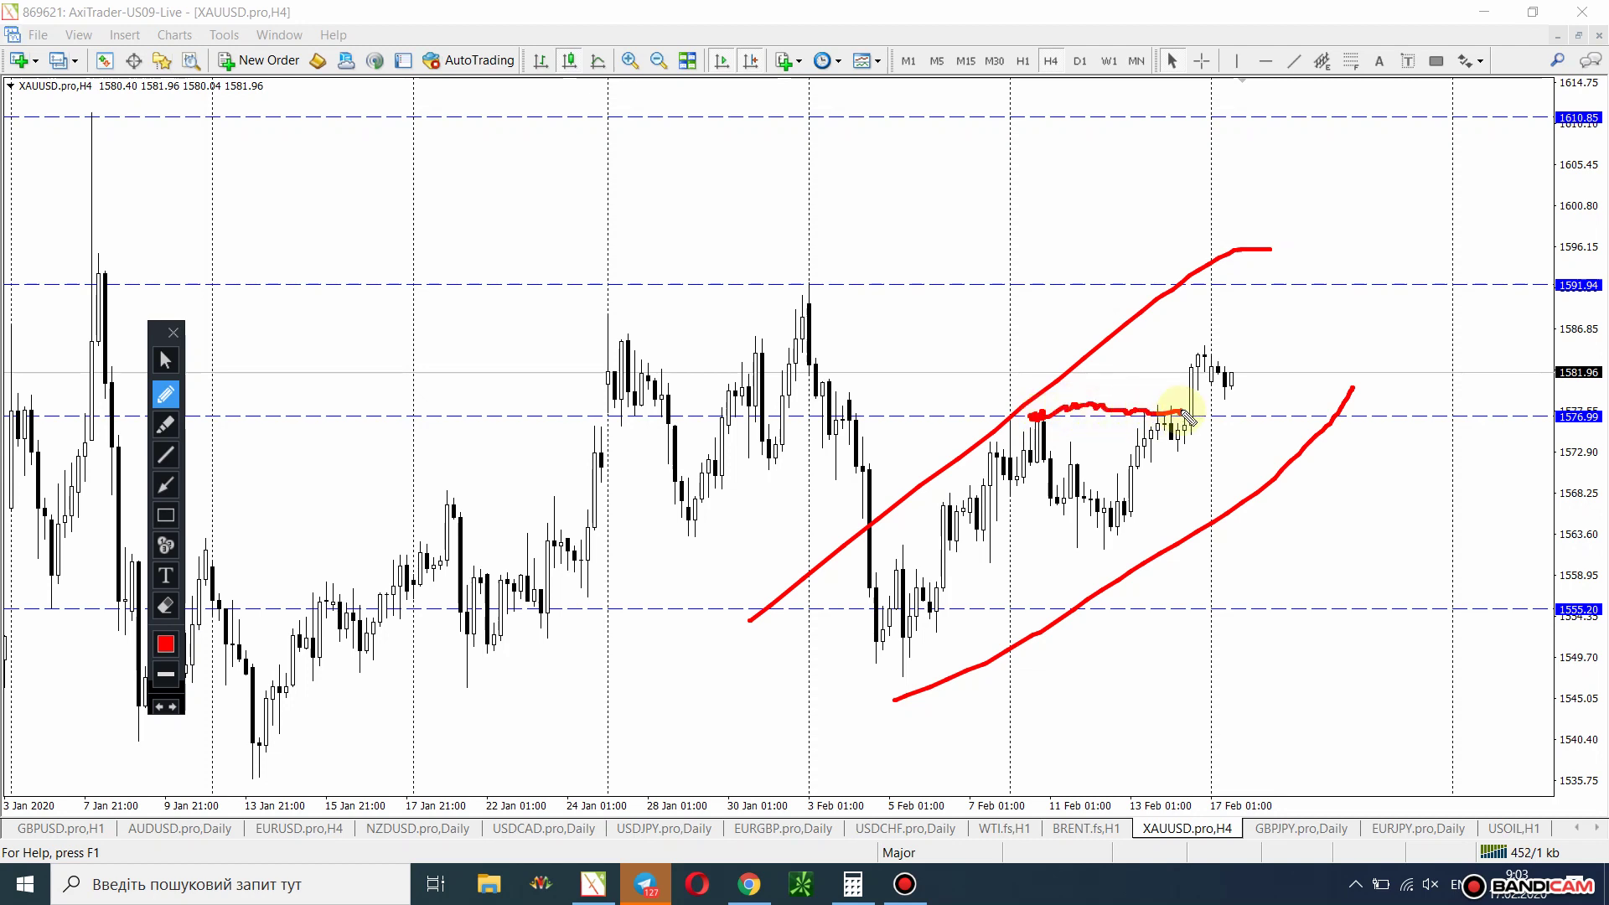
{"action": "mouse_move", "coordinate": [986, 426]}
{"action": "left_mouse_down"}
{"action": "mouse_move", "coordinate": [997, 521]}
{"action": "mouse_move", "coordinate": [1156, 486]}
{"action": "mouse_move", "coordinate": [1172, 461]}
{"action": "left_mouse_up"}
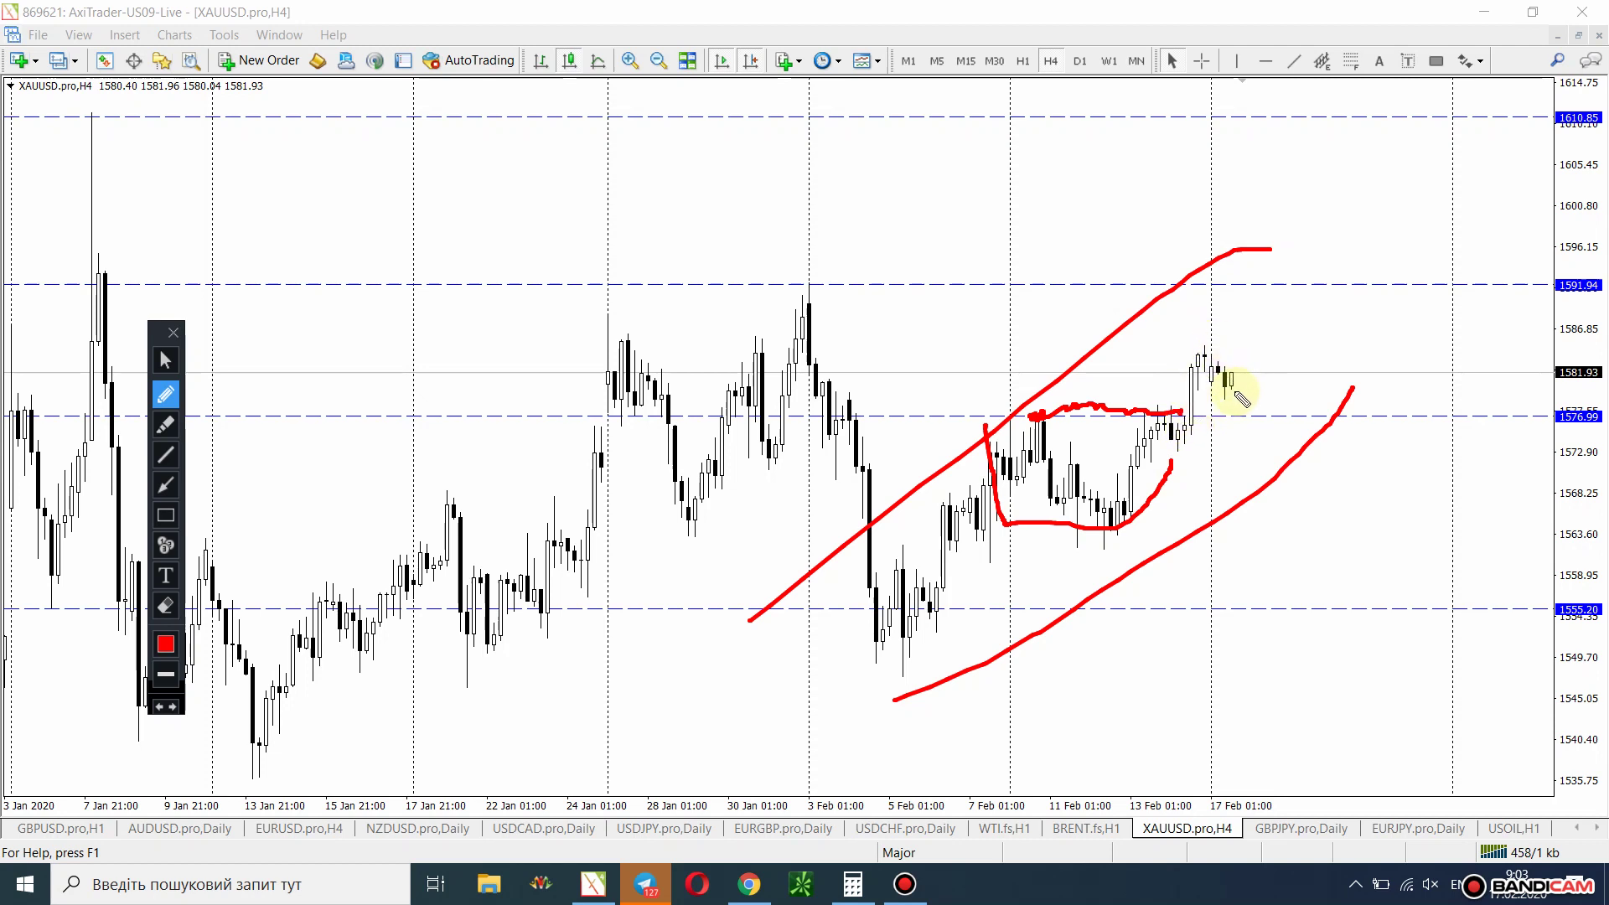
{"action": "left_click_drag", "start_coordinate": [1229, 389], "coordinate": [1269, 276]}
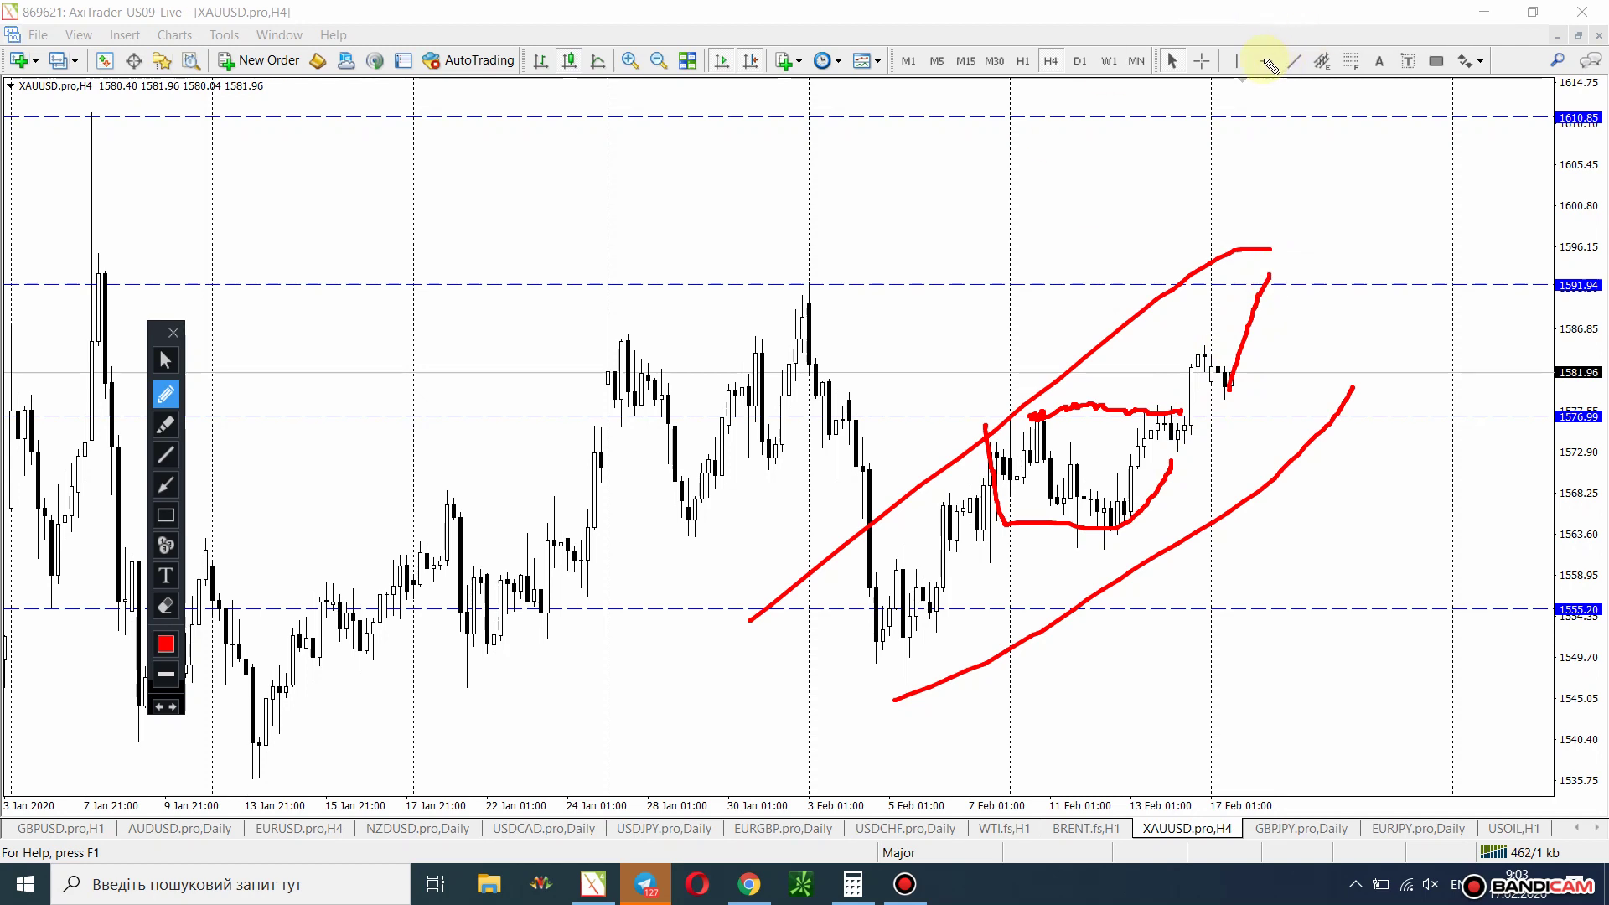
Add a dashed level at 1595.30 and extend the red projected rise up to it.
{"action": "left_click", "coordinate": [159, 362]}
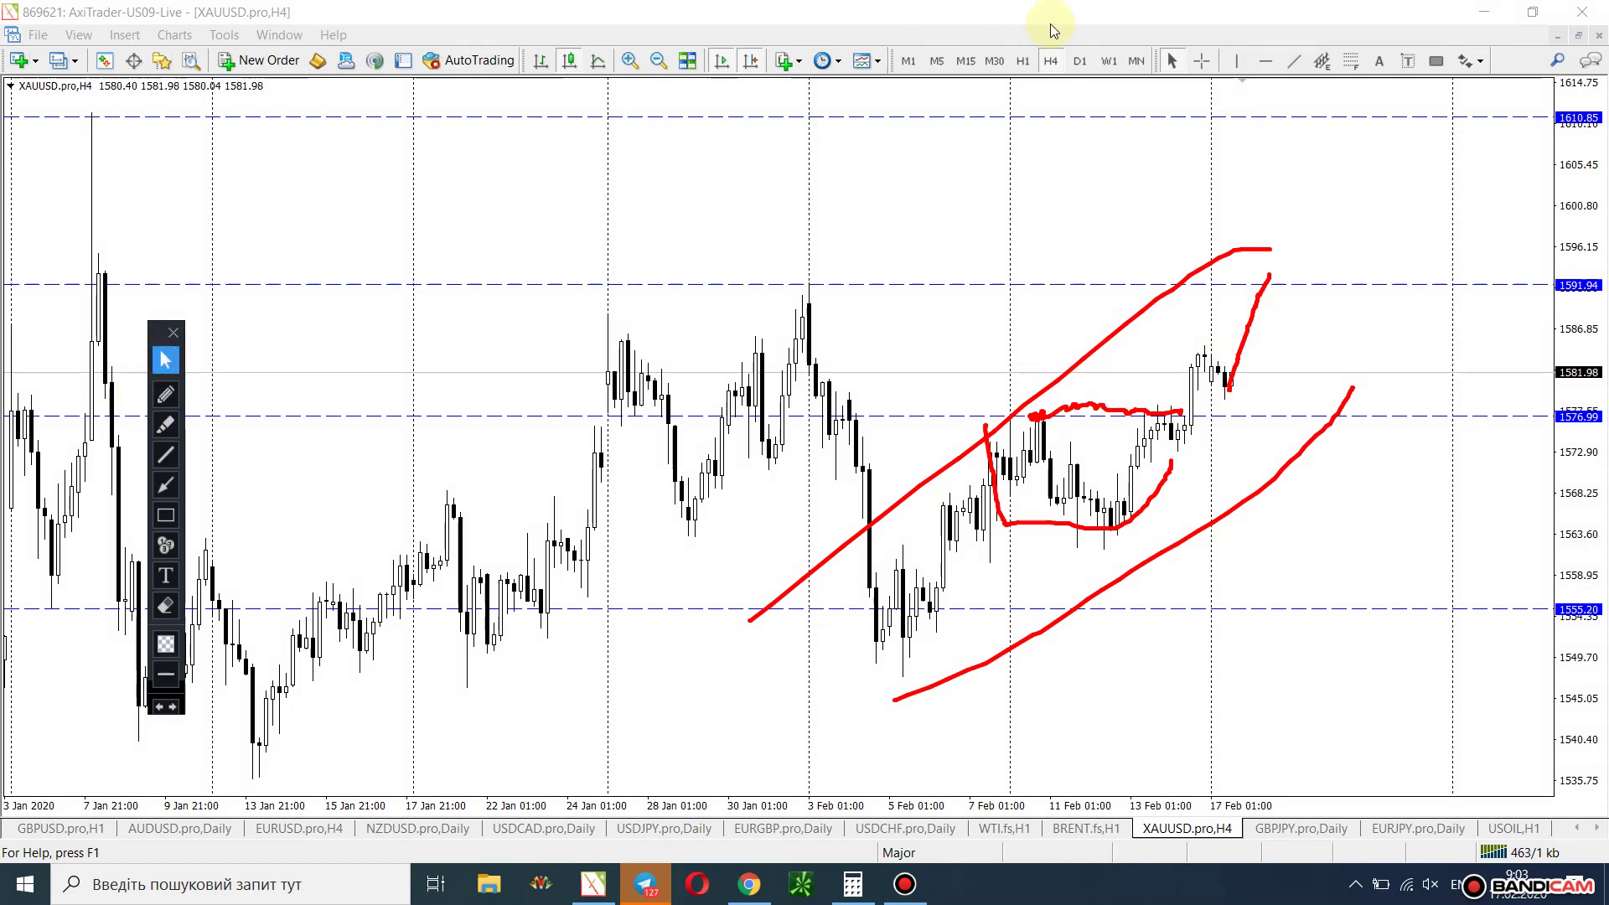
{"action": "left_click", "coordinate": [125, 254]}
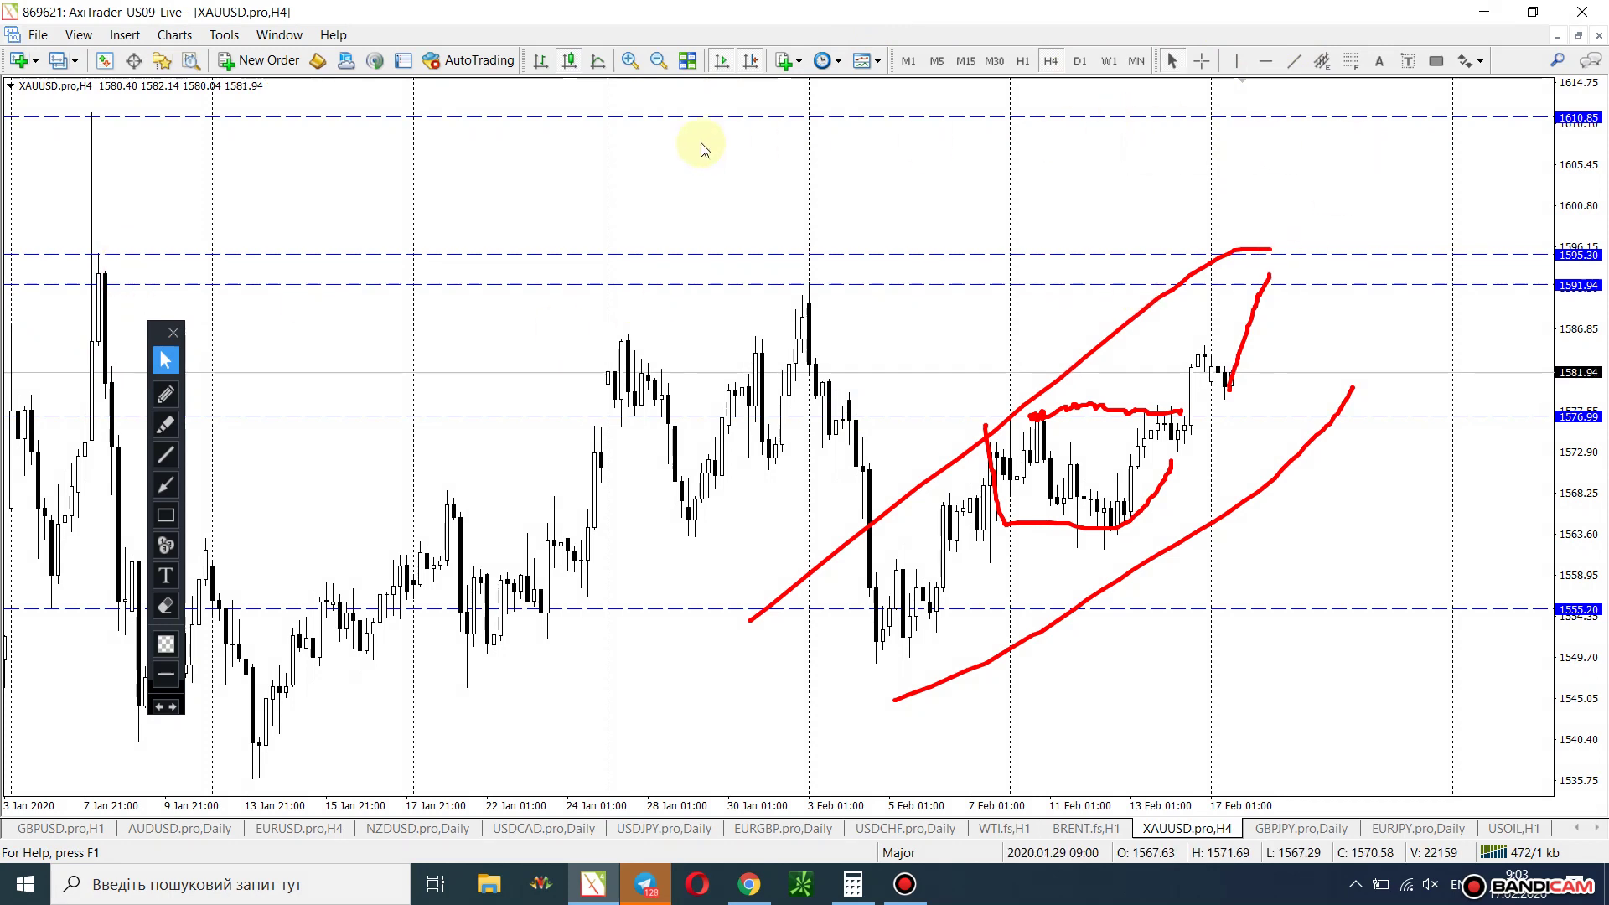
{"action": "left_click", "coordinate": [165, 394]}
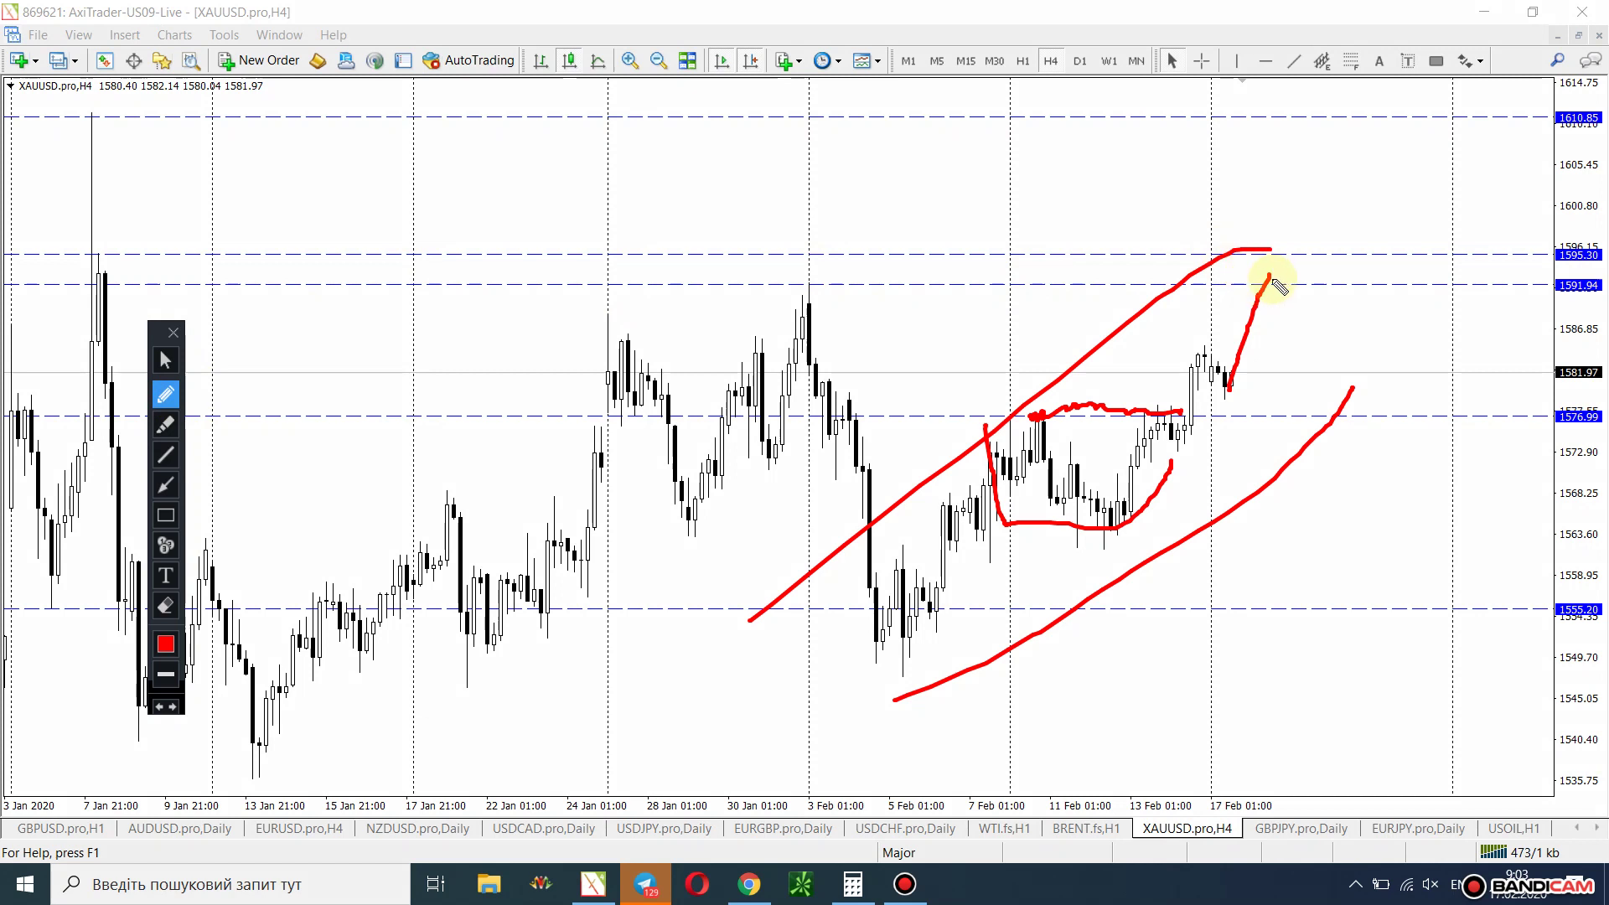
{"action": "left_click_drag", "start_coordinate": [1271, 278], "coordinate": [1372, 119]}
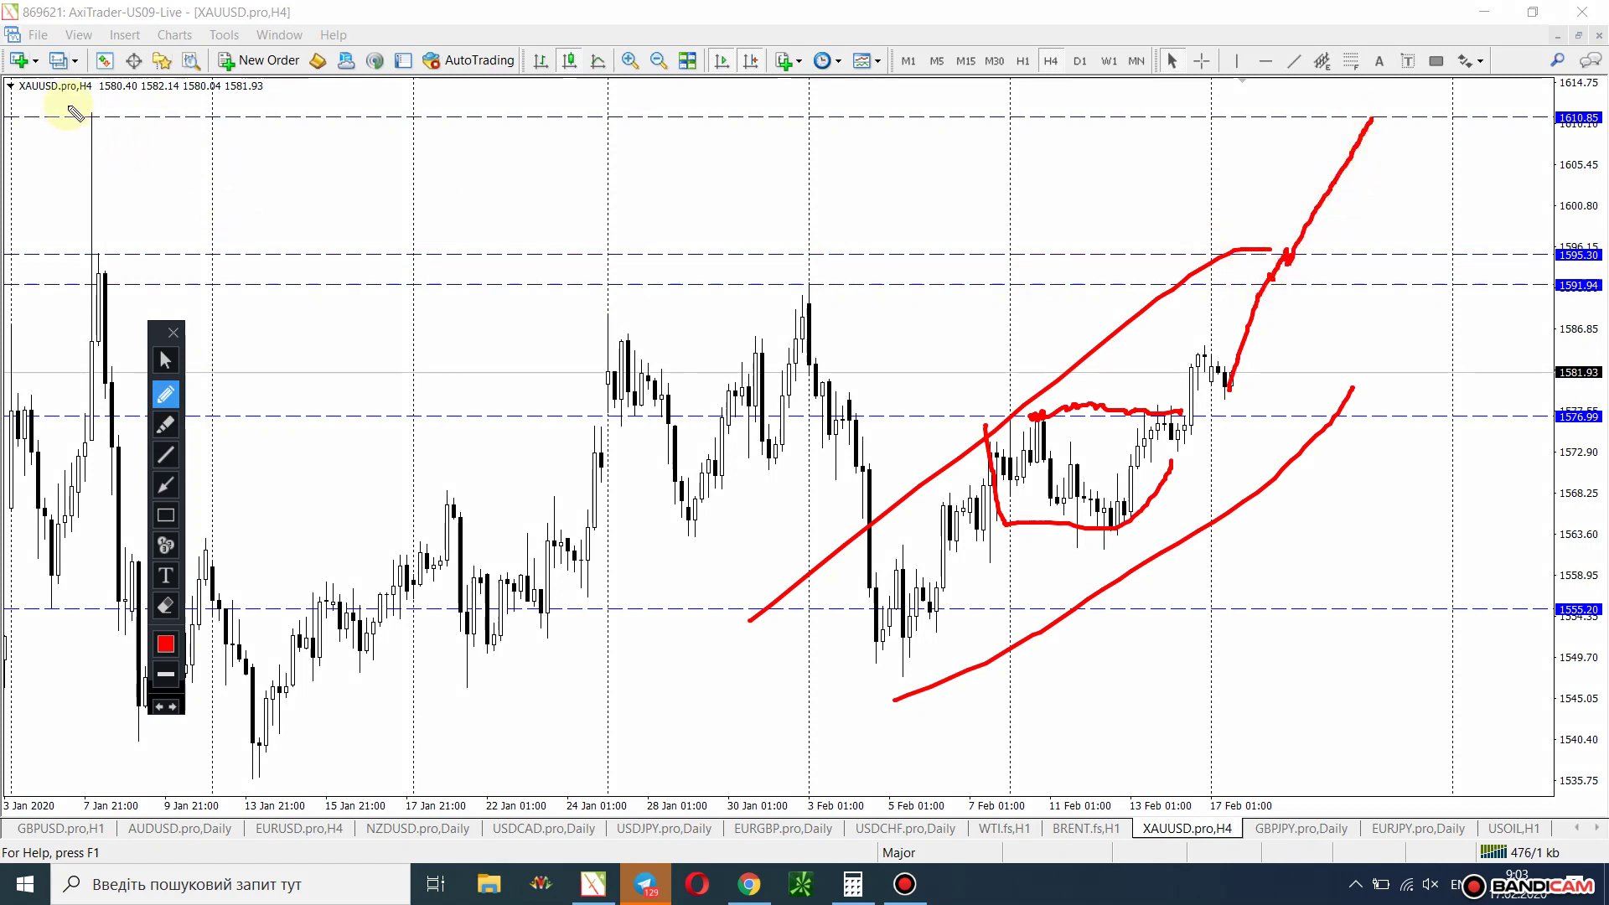
Mark the early-January high and sketch an alternative falling path plus a second rising path.
{"action": "left_click_drag", "start_coordinate": [90, 125], "coordinate": [111, 105]}
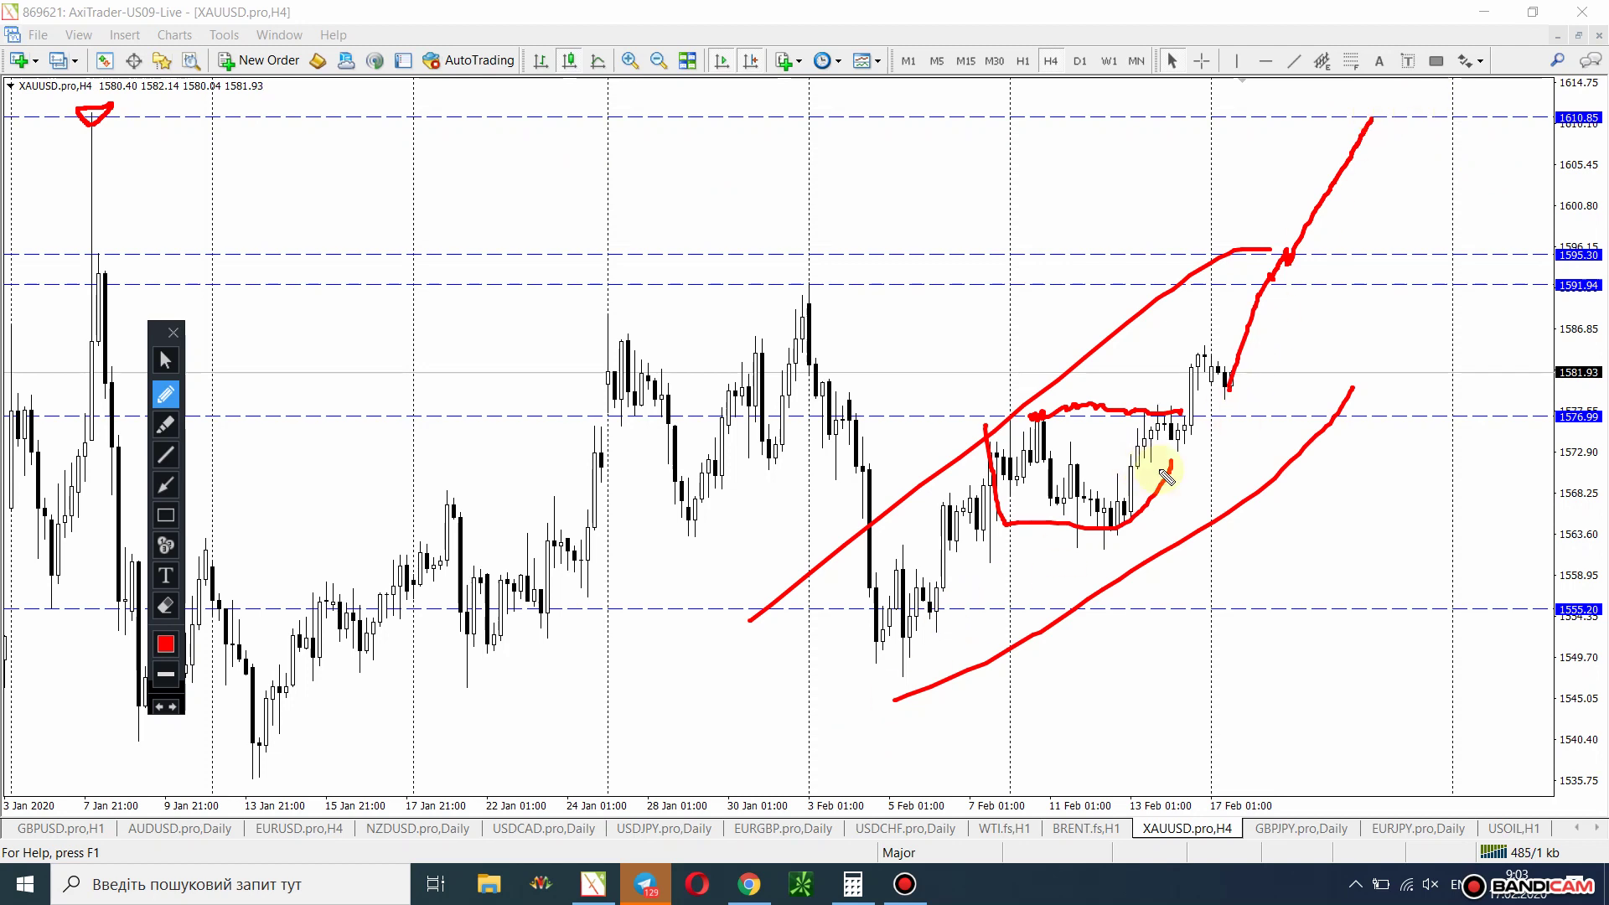
{"action": "mouse_move", "coordinate": [1389, 352]}
{"action": "left_mouse_down"}
{"action": "mouse_move", "coordinate": [1404, 395]}
{"action": "mouse_move", "coordinate": [1452, 390]}
{"action": "mouse_move", "coordinate": [1487, 360]}
{"action": "mouse_move", "coordinate": [1580, 627]}
{"action": "left_mouse_up"}
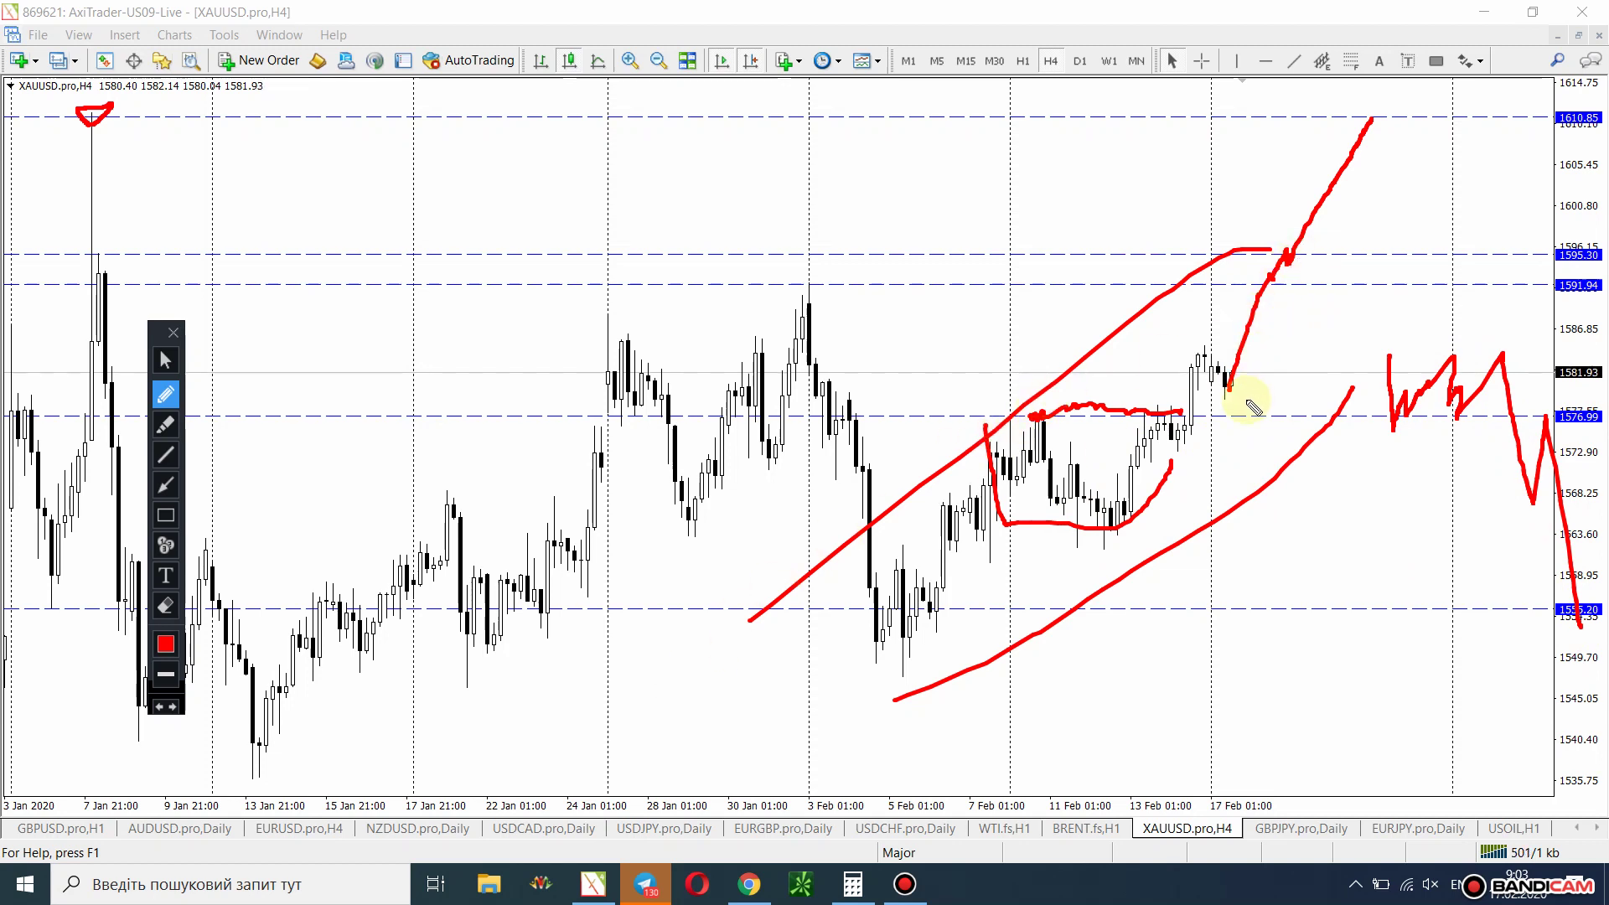
{"action": "mouse_move", "coordinate": [1226, 392]}
{"action": "left_mouse_down"}
{"action": "mouse_move", "coordinate": [1263, 392]}
{"action": "mouse_move", "coordinate": [1223, 394]}
{"action": "left_mouse_up"}
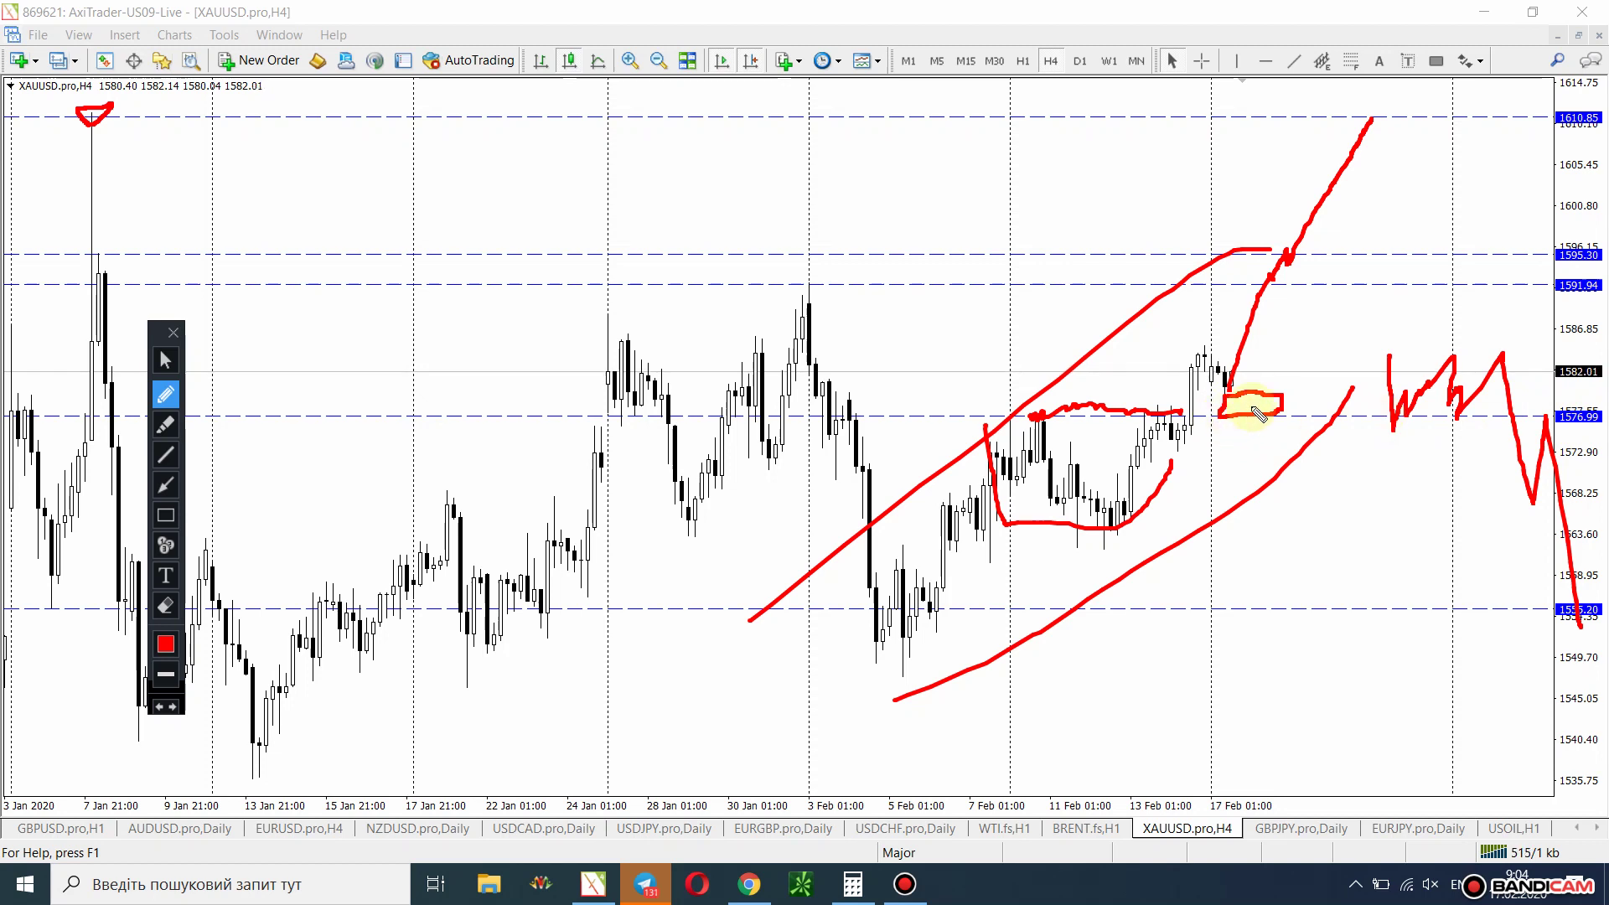
{"action": "left_click_drag", "start_coordinate": [1248, 381], "coordinate": [1294, 247]}
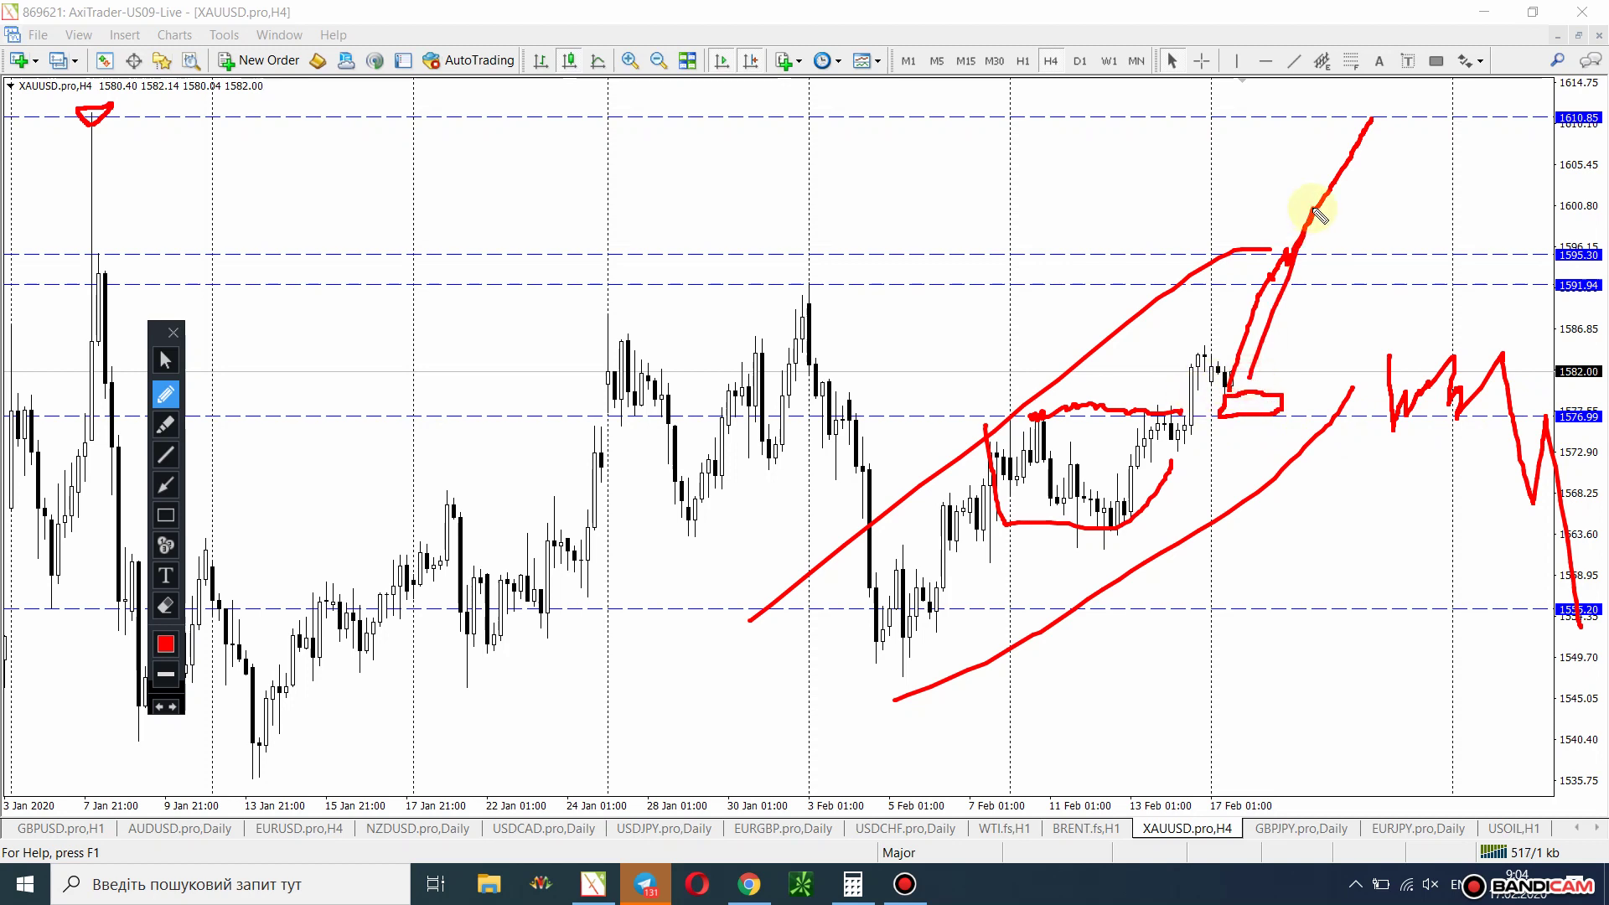
{"action": "left_click", "coordinate": [165, 360]}
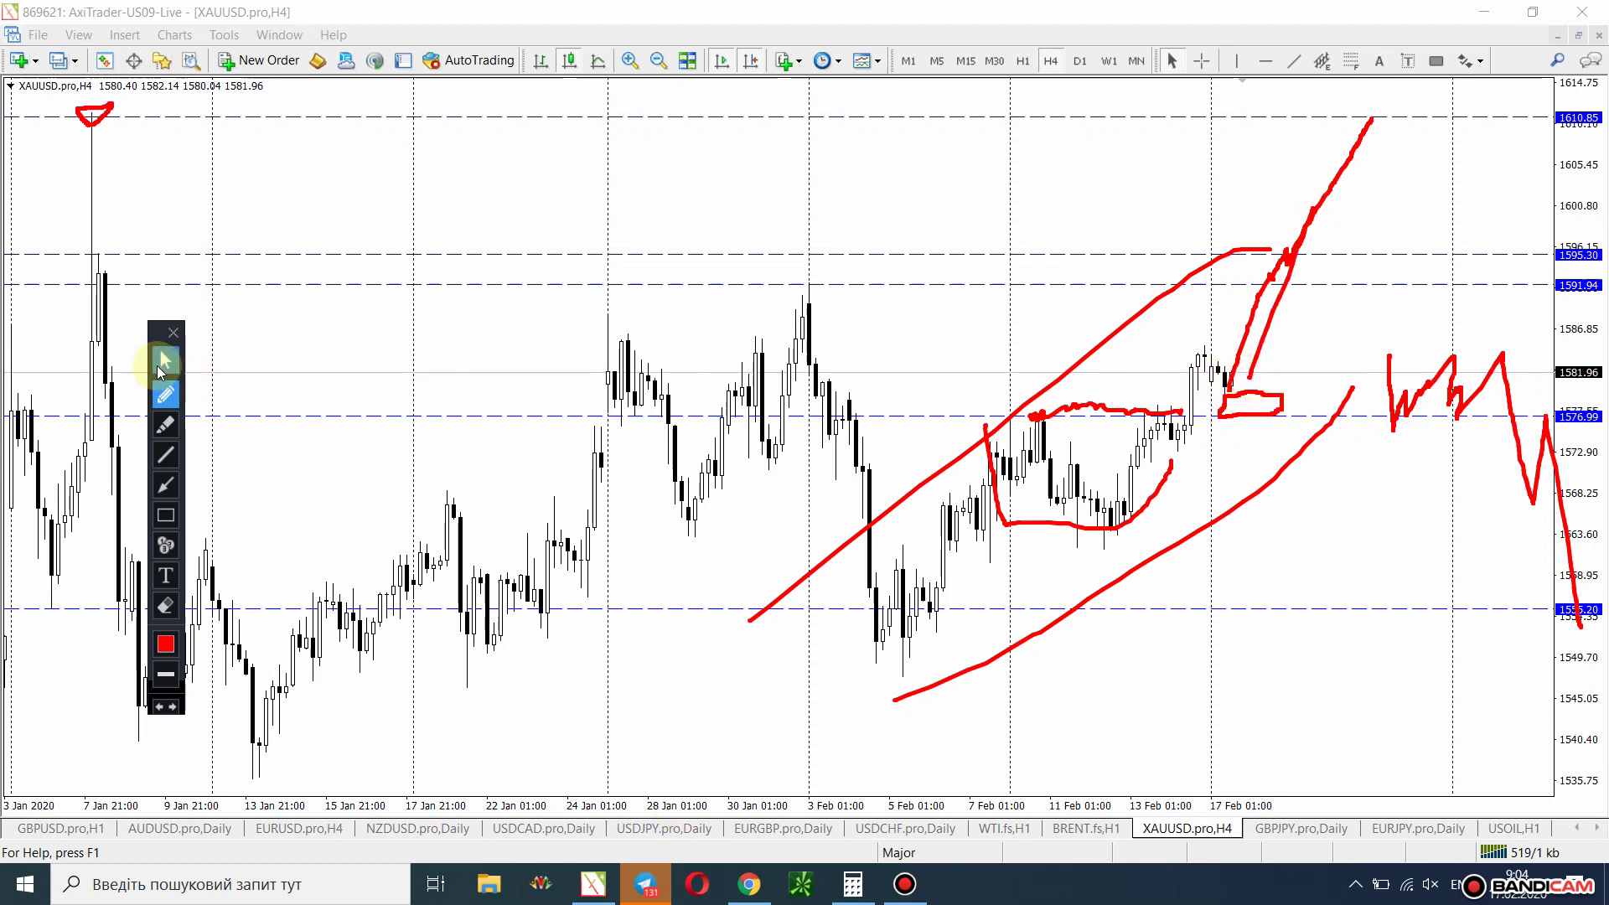
{"action": "left_click", "coordinate": [645, 884]}
Review the GOLD buy signal in BikoTrading VIP Signals, then minimize Telegram.
{"action": "left_click", "coordinate": [134, 303]}
{"action": "scroll", "coordinate": [575, 500], "scroll_direction": "up", "scroll_amount": 4}
{"action": "scroll", "coordinate": [561, 504], "scroll_direction": "up", "scroll_amount": 1}
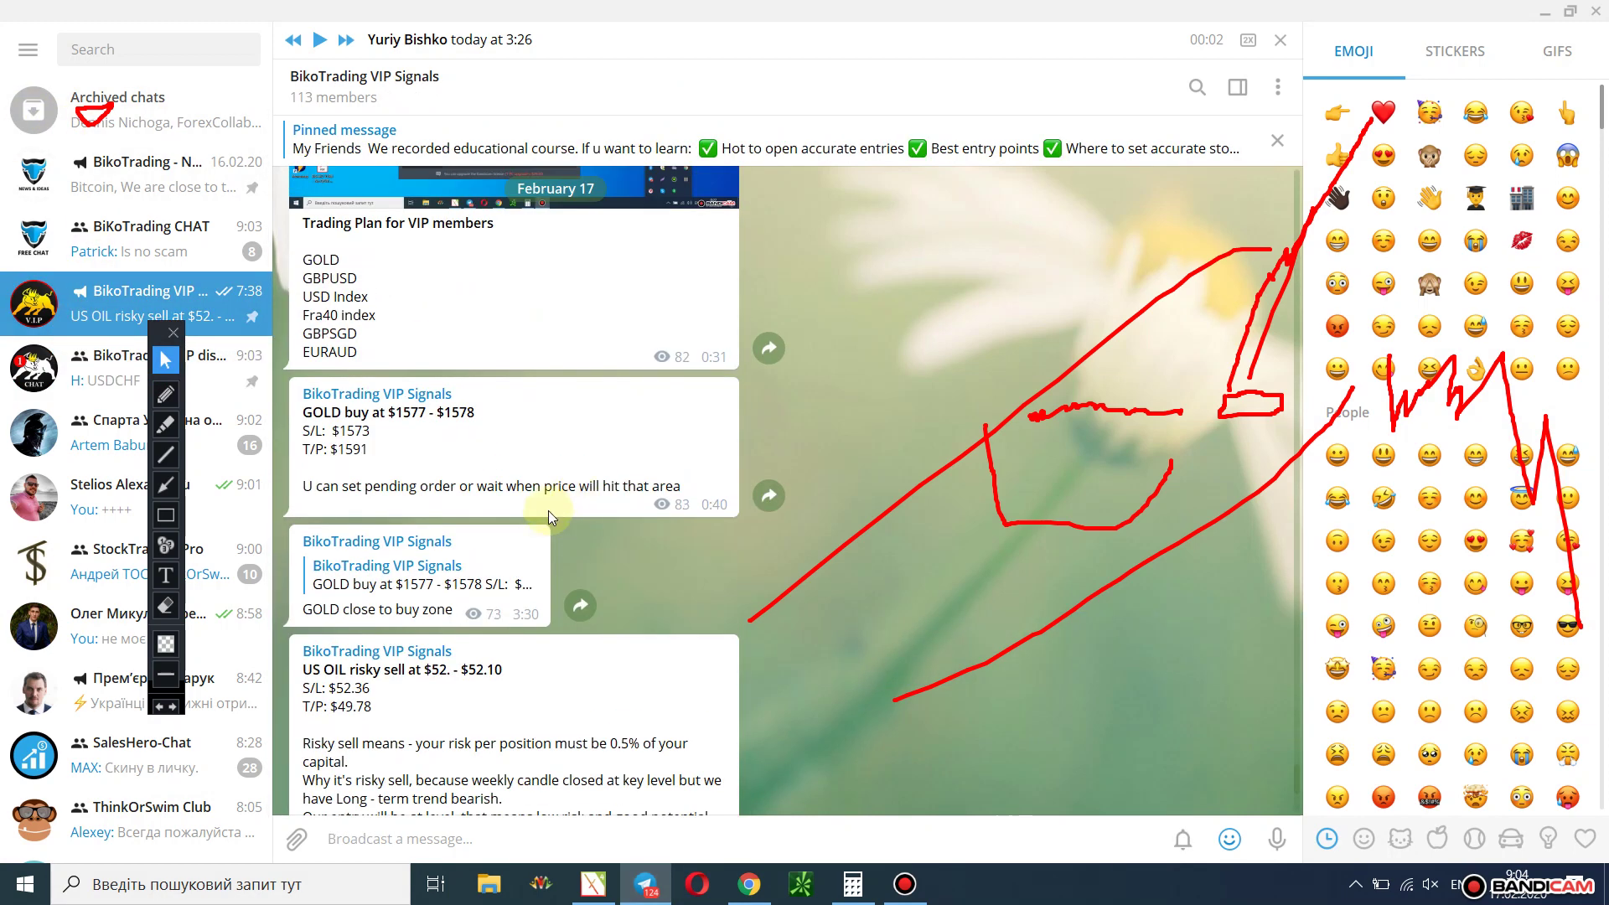
{"action": "scroll", "coordinate": [419, 503], "scroll_direction": "down", "scroll_amount": 1}
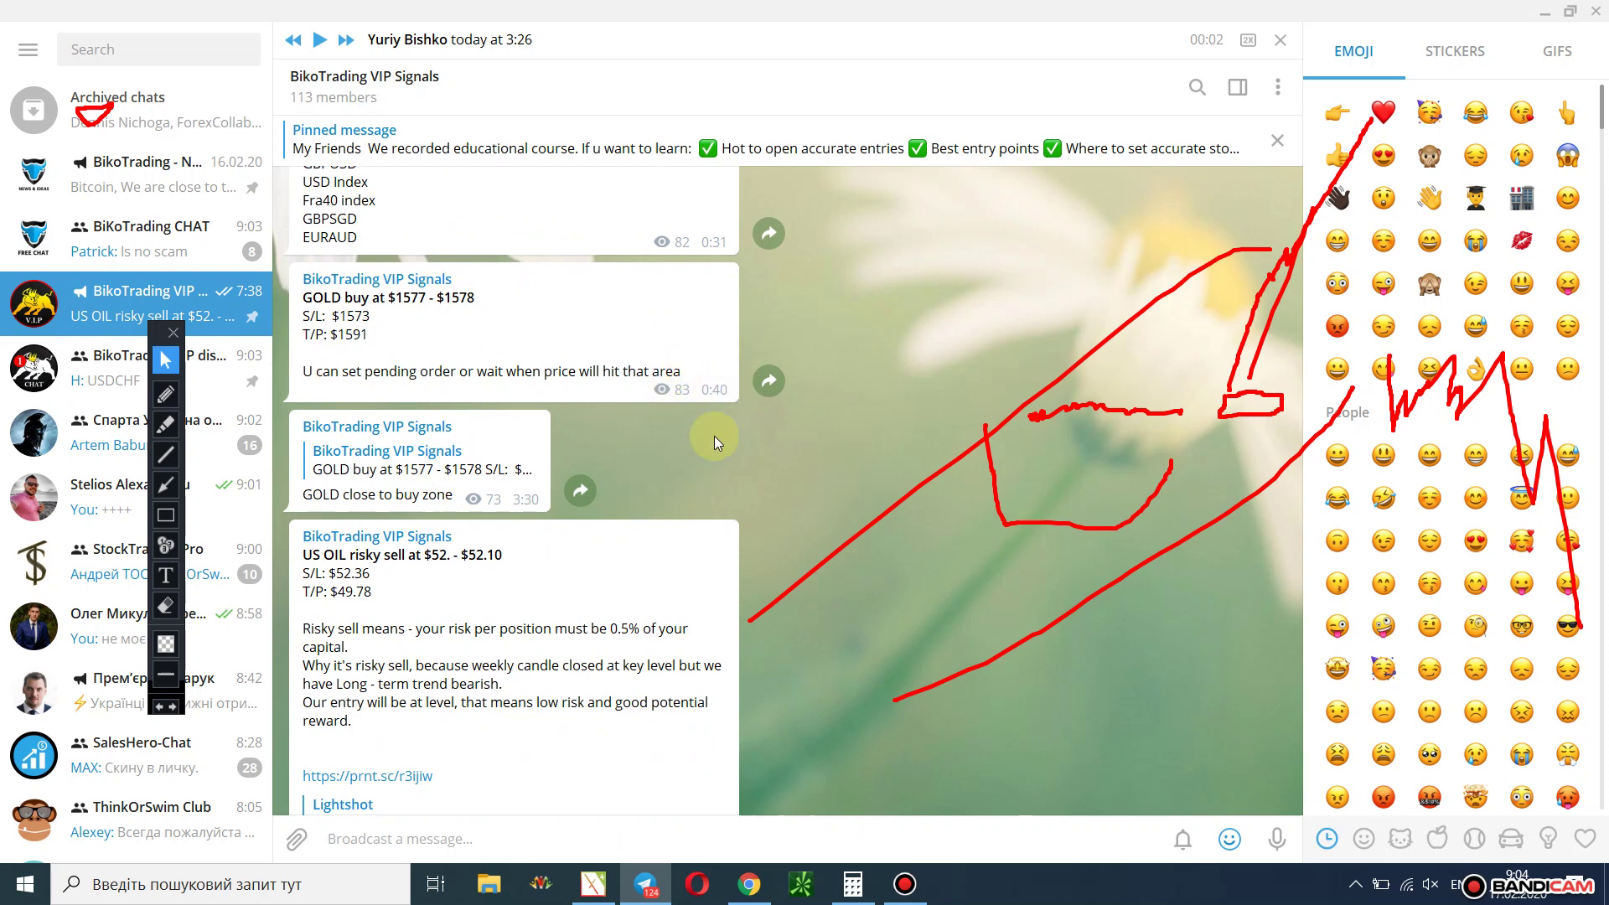
{"action": "left_click", "coordinate": [641, 886]}
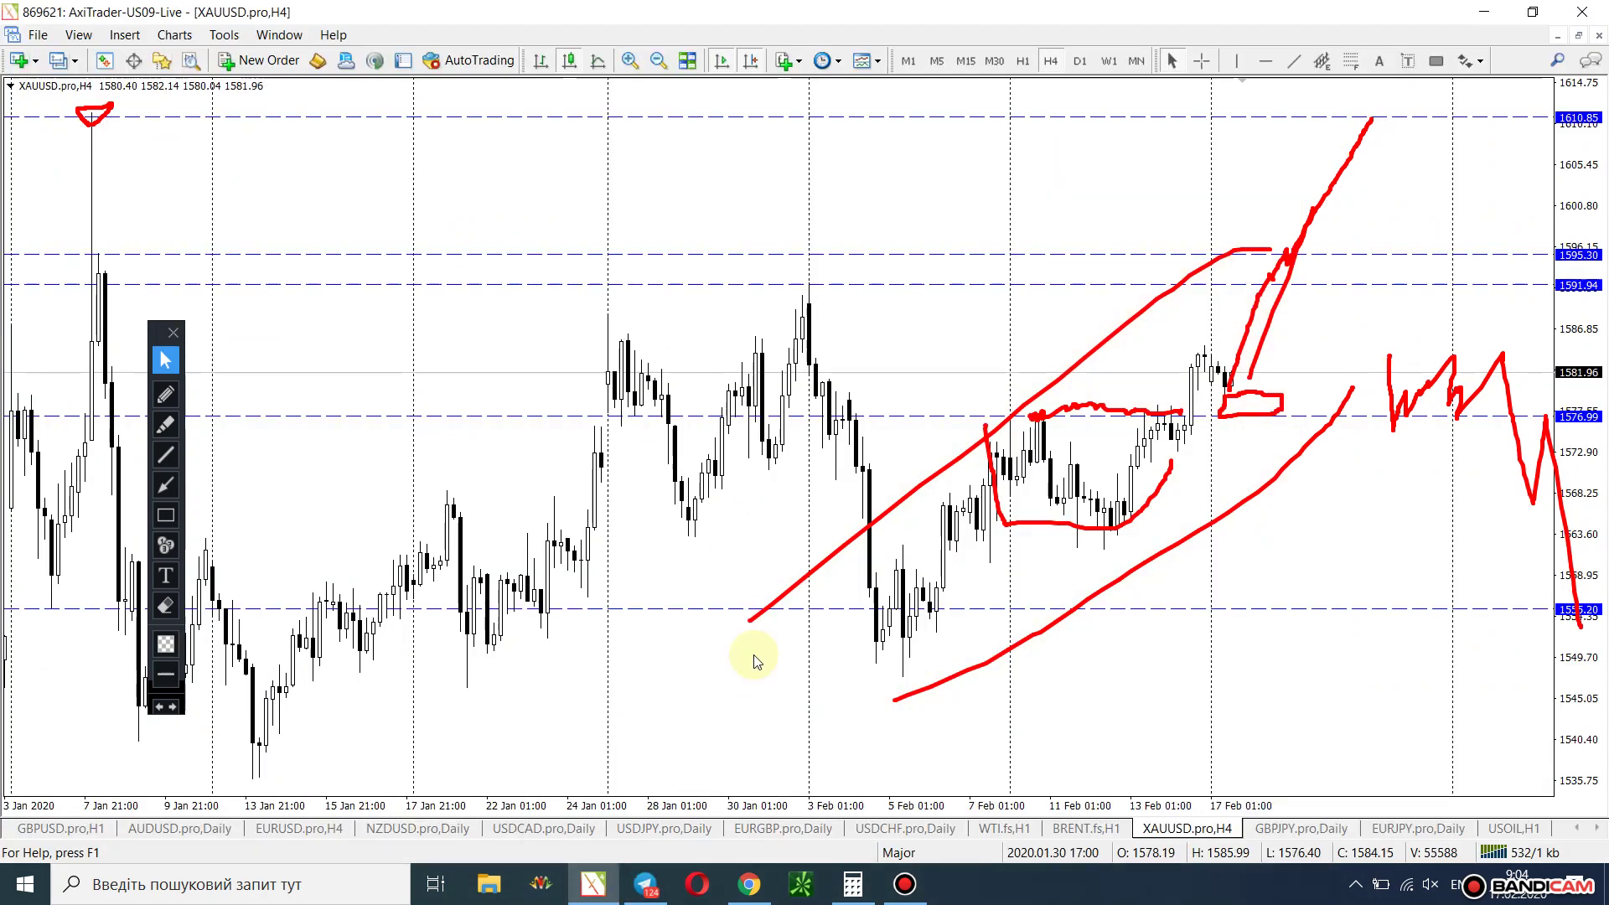
Undo all red sketches on the gold chart and switch to the EURUSD H4 chart.
{"action": "left_click", "coordinate": [171, 333]}
{"action": "left_click_drag", "start_coordinate": [160, 336], "coordinate": [25, 370]}
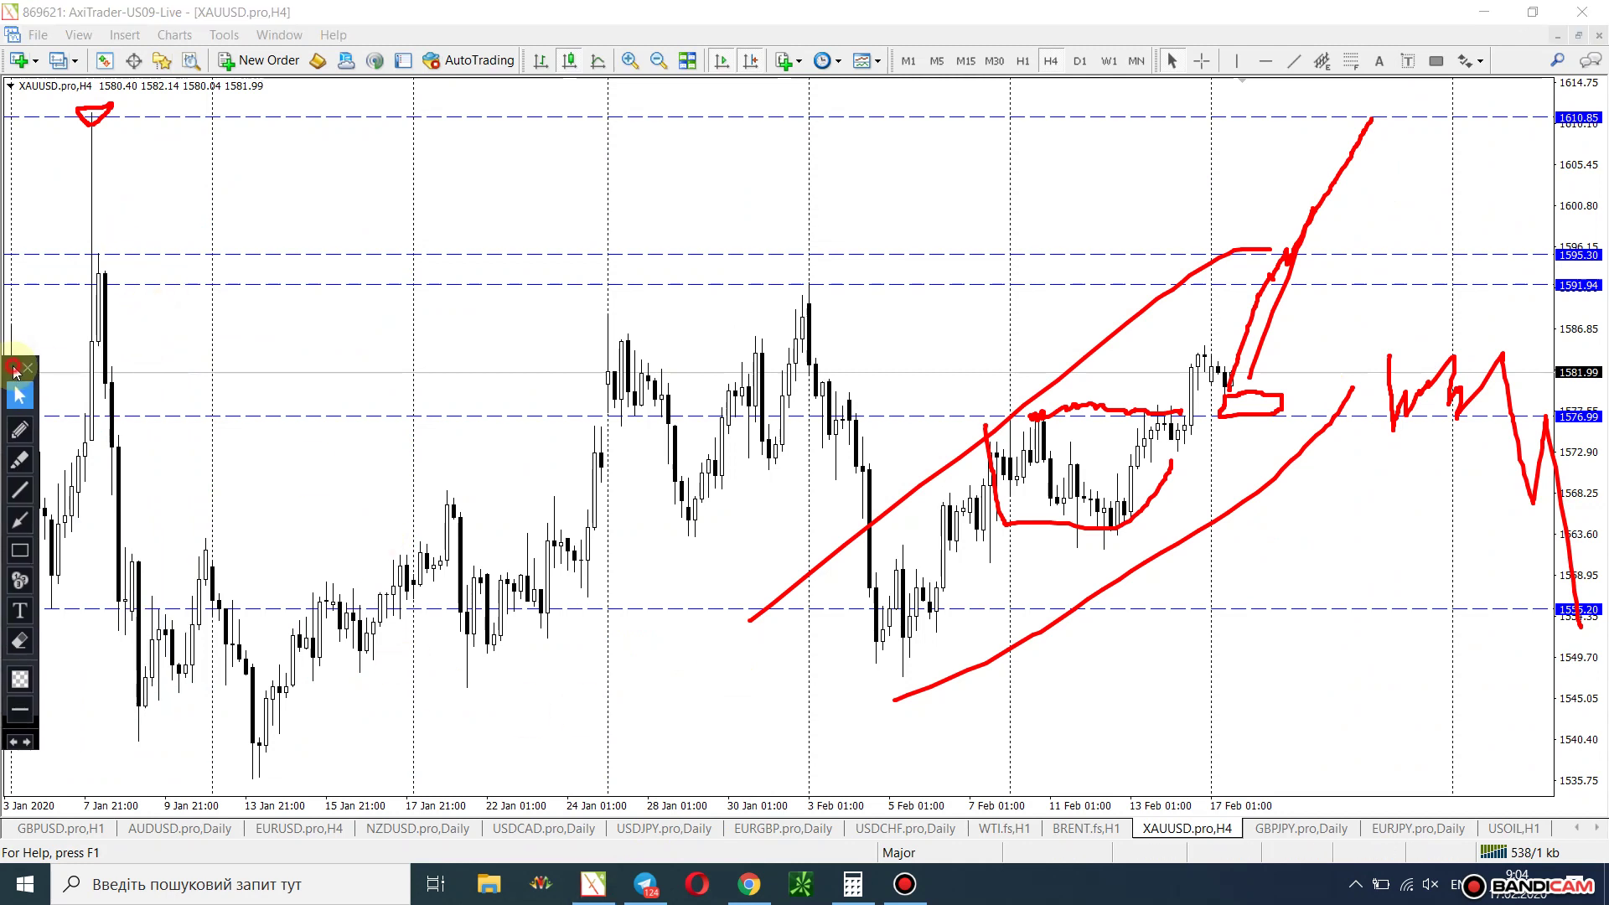
{"action": "left_click", "coordinate": [31, 740]}
{"action": "left_click", "coordinate": [31, 740]}
{"action": "left_click", "coordinate": [31, 741]}
{"action": "left_click", "coordinate": [31, 741]}
{"action": "left_click", "coordinate": [31, 740]}
{"action": "left_click", "coordinate": [31, 740]}
{"action": "left_click", "coordinate": [31, 741]}
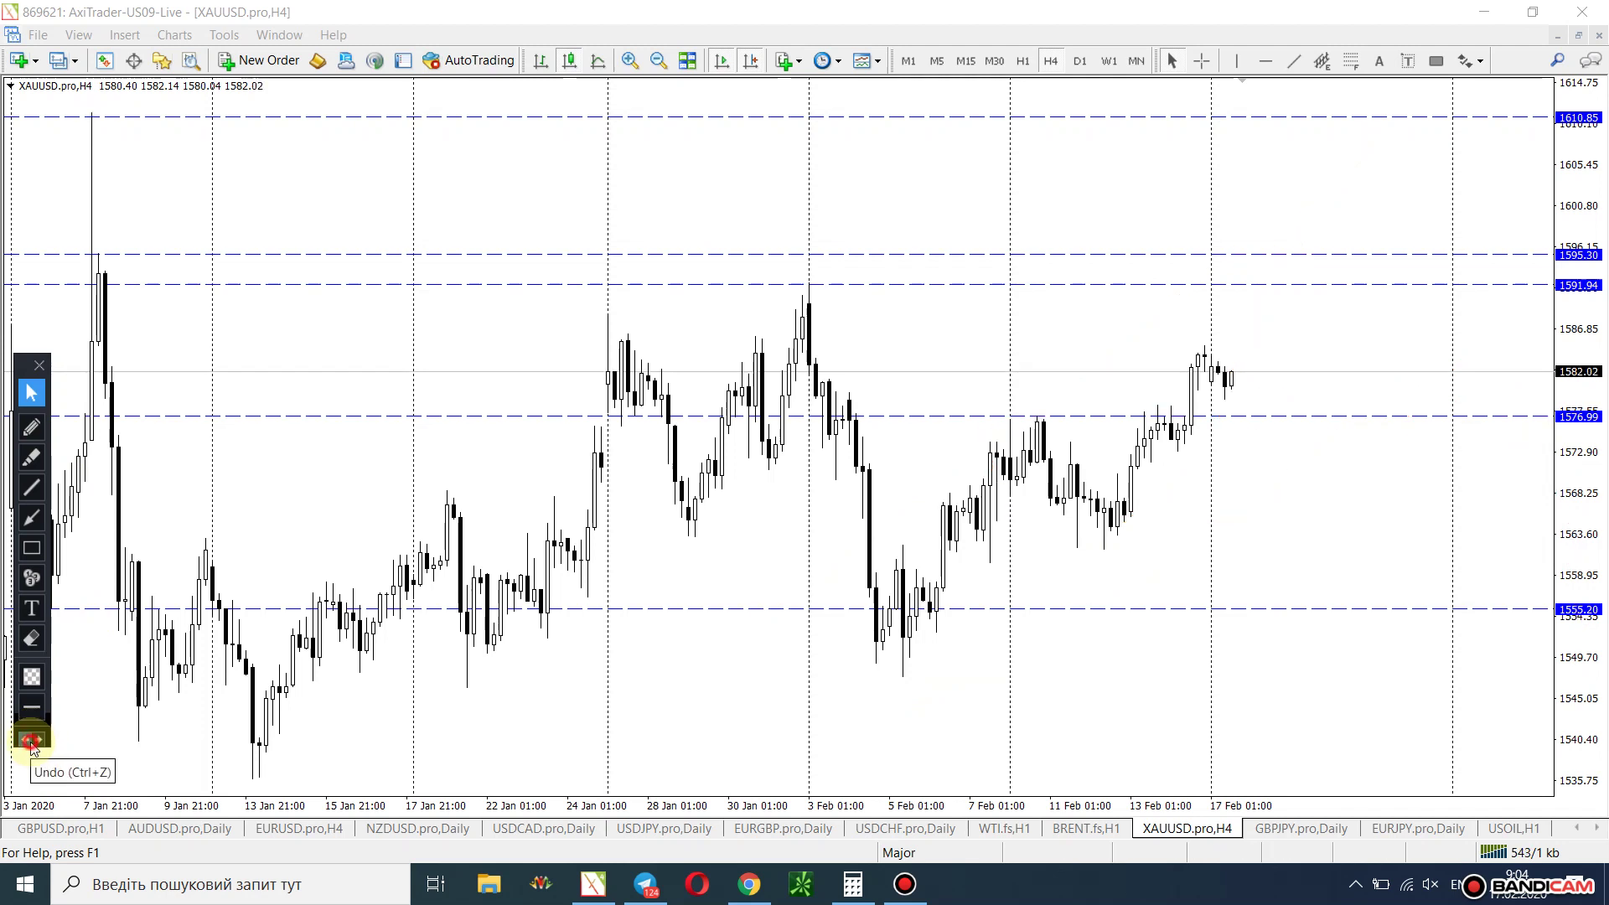
{"action": "left_click", "coordinate": [306, 830]}
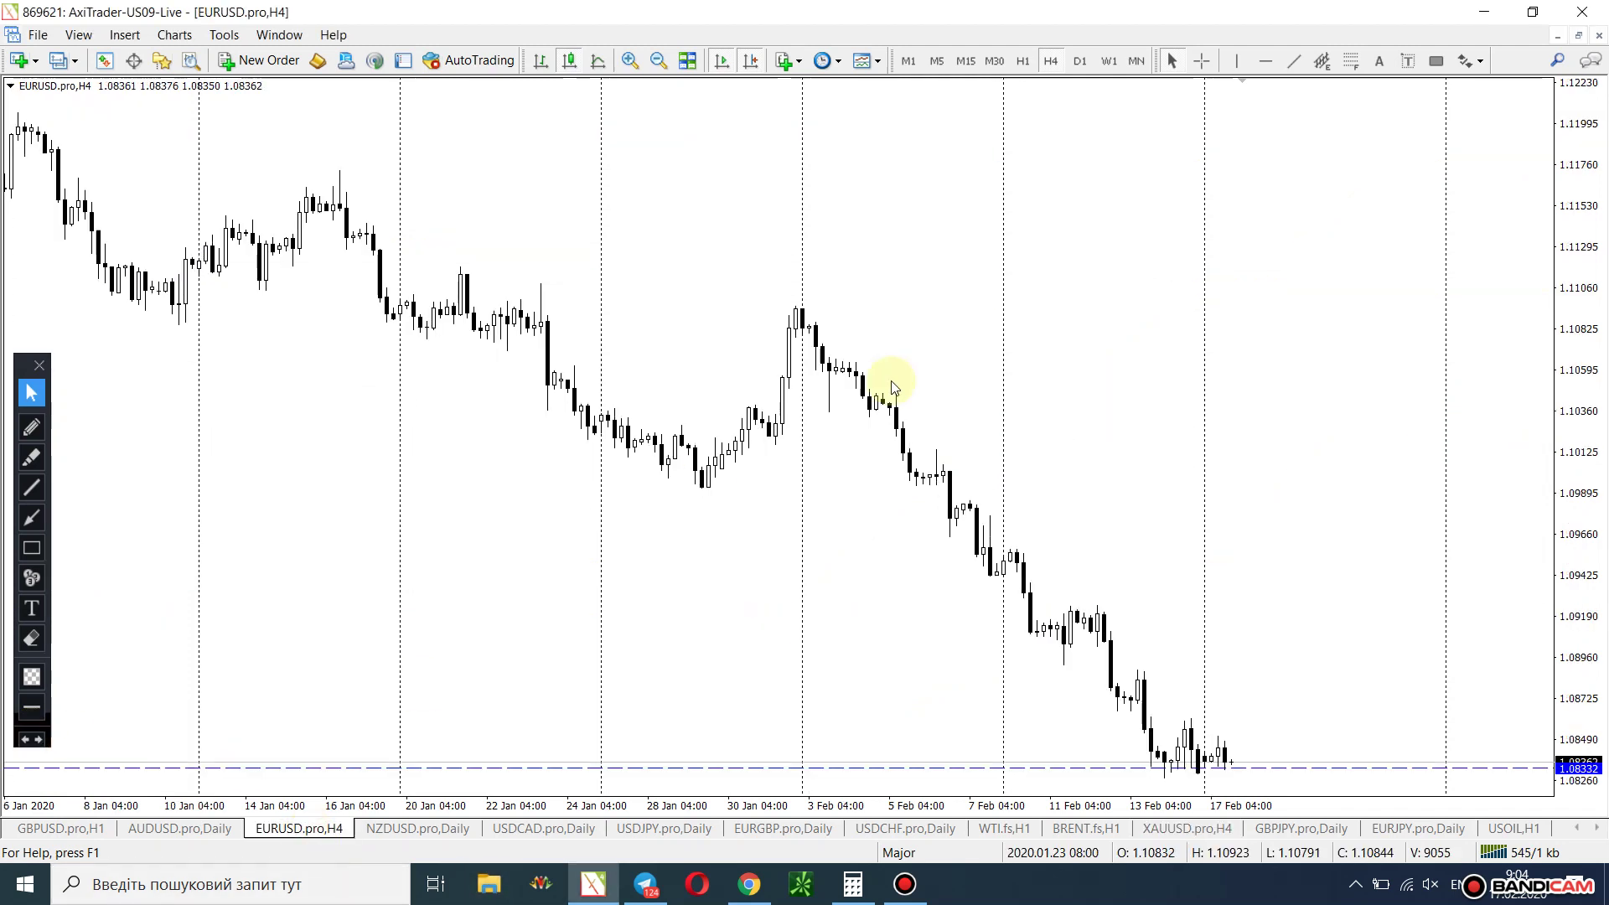
On Weekly EURUSD, sketch red lines along the tops near 1.1154 and lows near 1.0870.
{"action": "left_click", "coordinate": [1079, 60]}
{"action": "left_click", "coordinate": [1108, 60]}
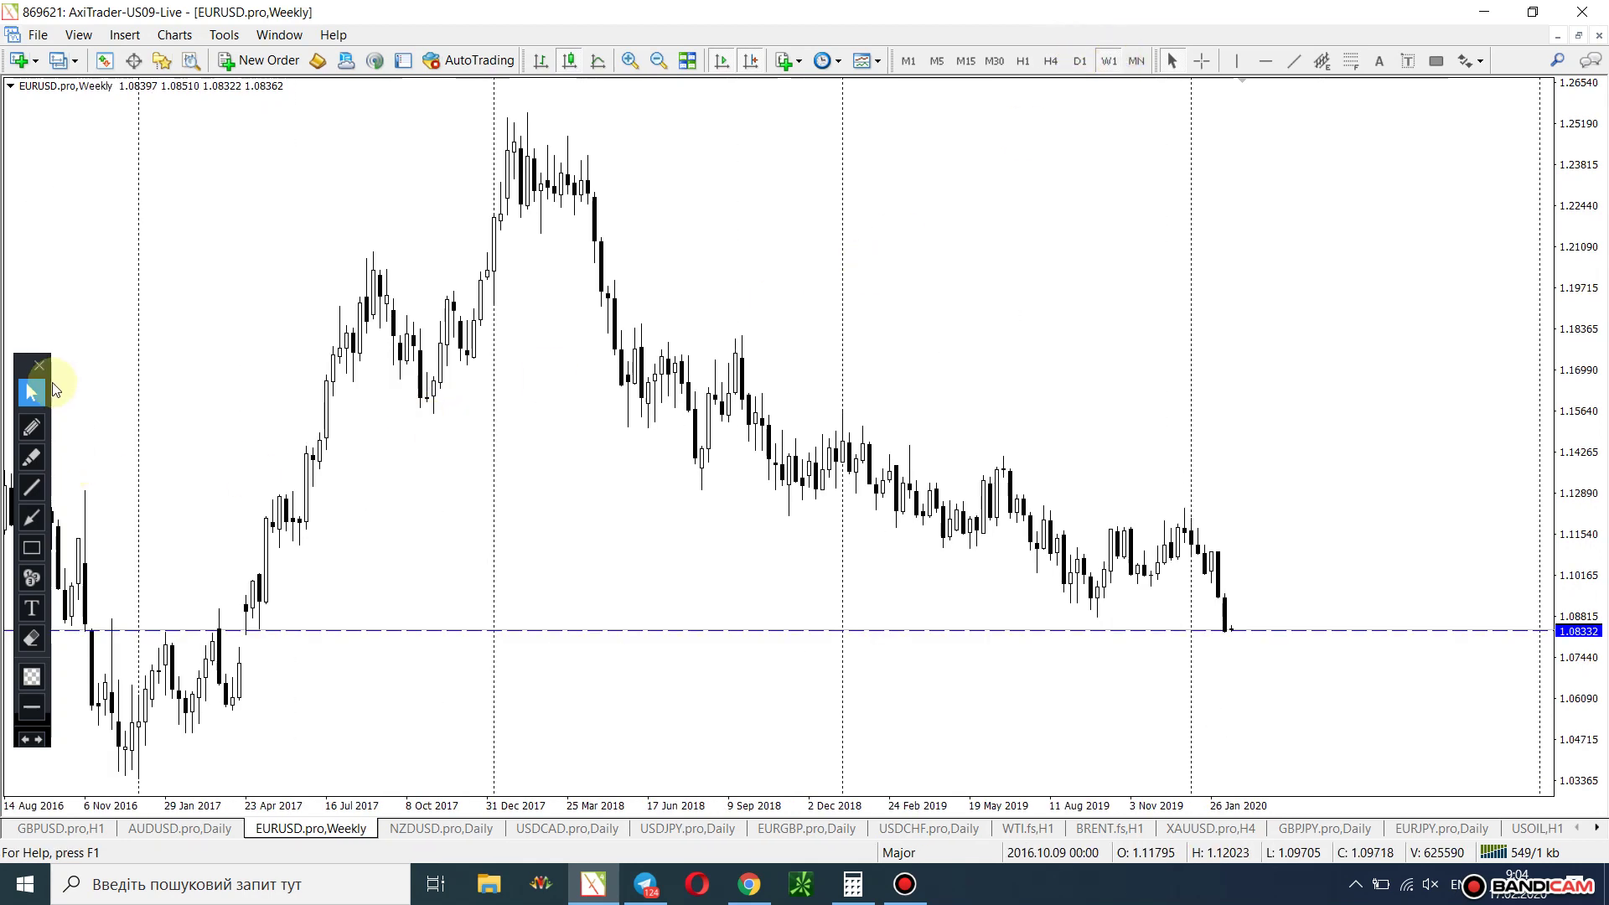
{"action": "left_click", "coordinate": [31, 428]}
{"action": "left_click_drag", "start_coordinate": [1030, 521], "coordinate": [1225, 533]}
{"action": "mouse_move", "coordinate": [1058, 622]}
{"action": "left_mouse_down"}
{"action": "mouse_move", "coordinate": [1146, 618]}
{"action": "mouse_move", "coordinate": [1121, 621]}
{"action": "mouse_move", "coordinate": [1246, 531]}
{"action": "left_mouse_up"}
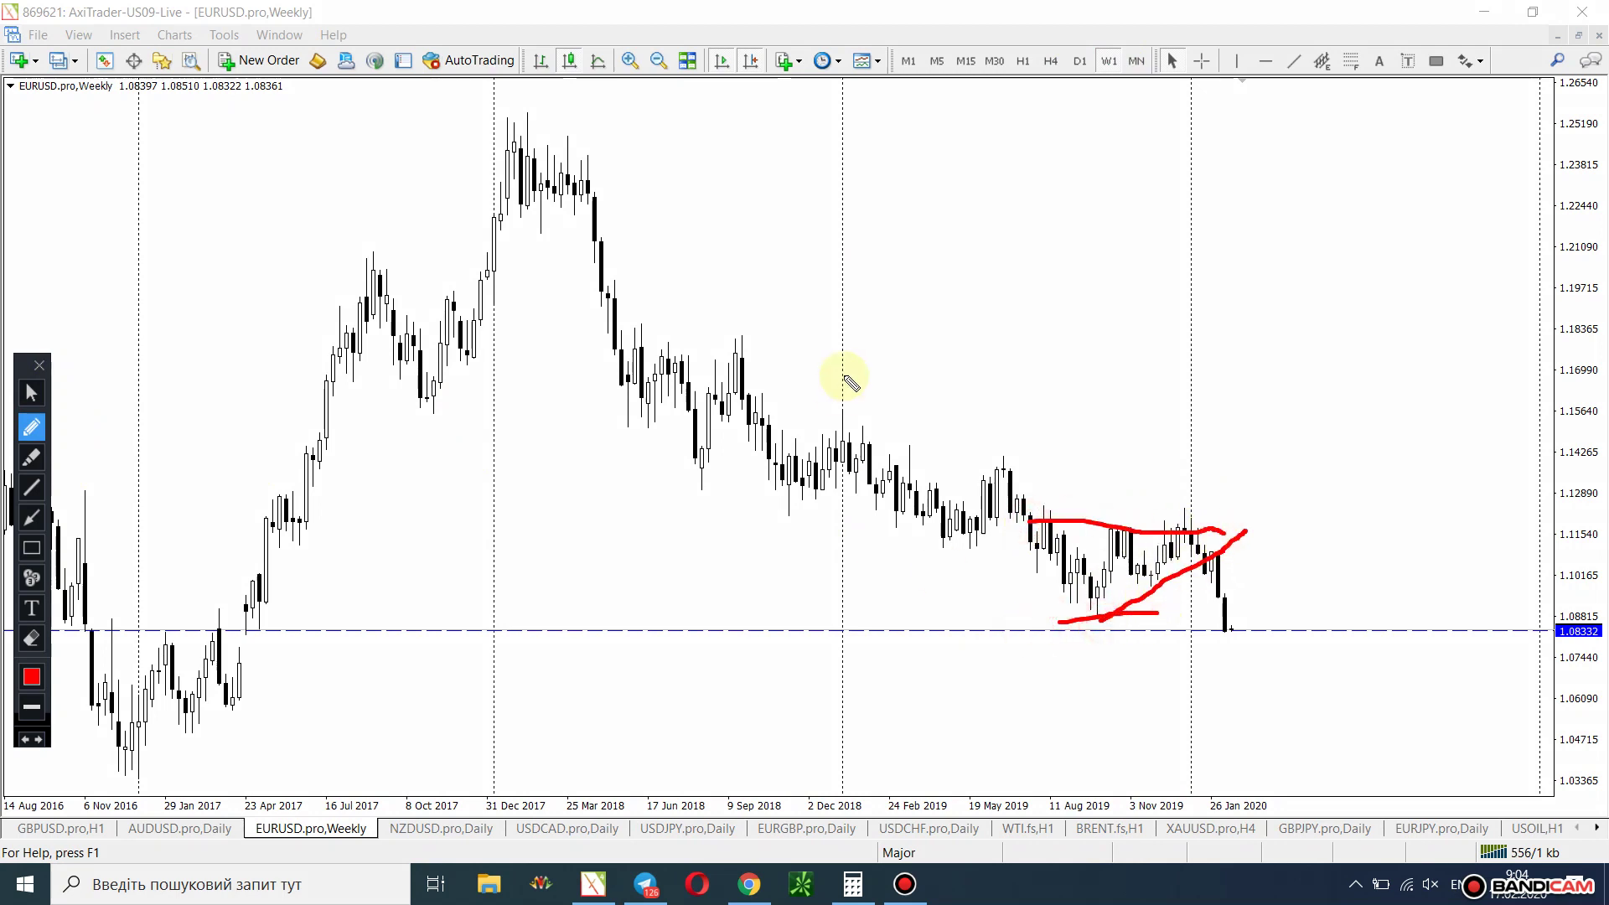
{"action": "left_click", "coordinate": [31, 392]}
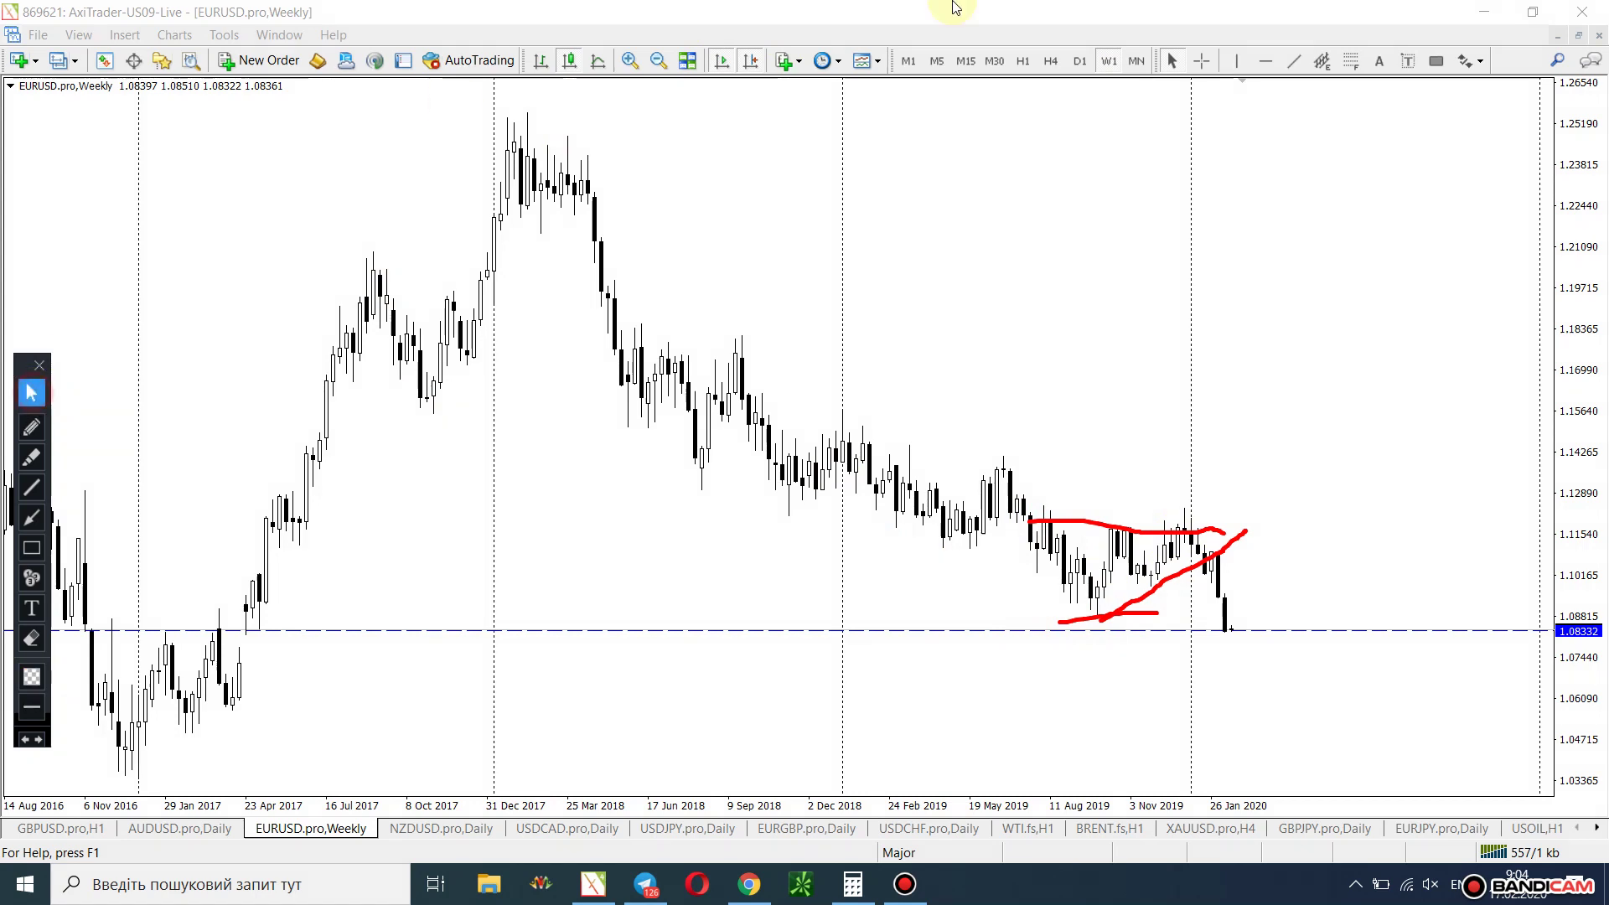
On Daily, draw a long rising red trendline from the September 2019 low.
{"action": "left_click", "coordinate": [1078, 59]}
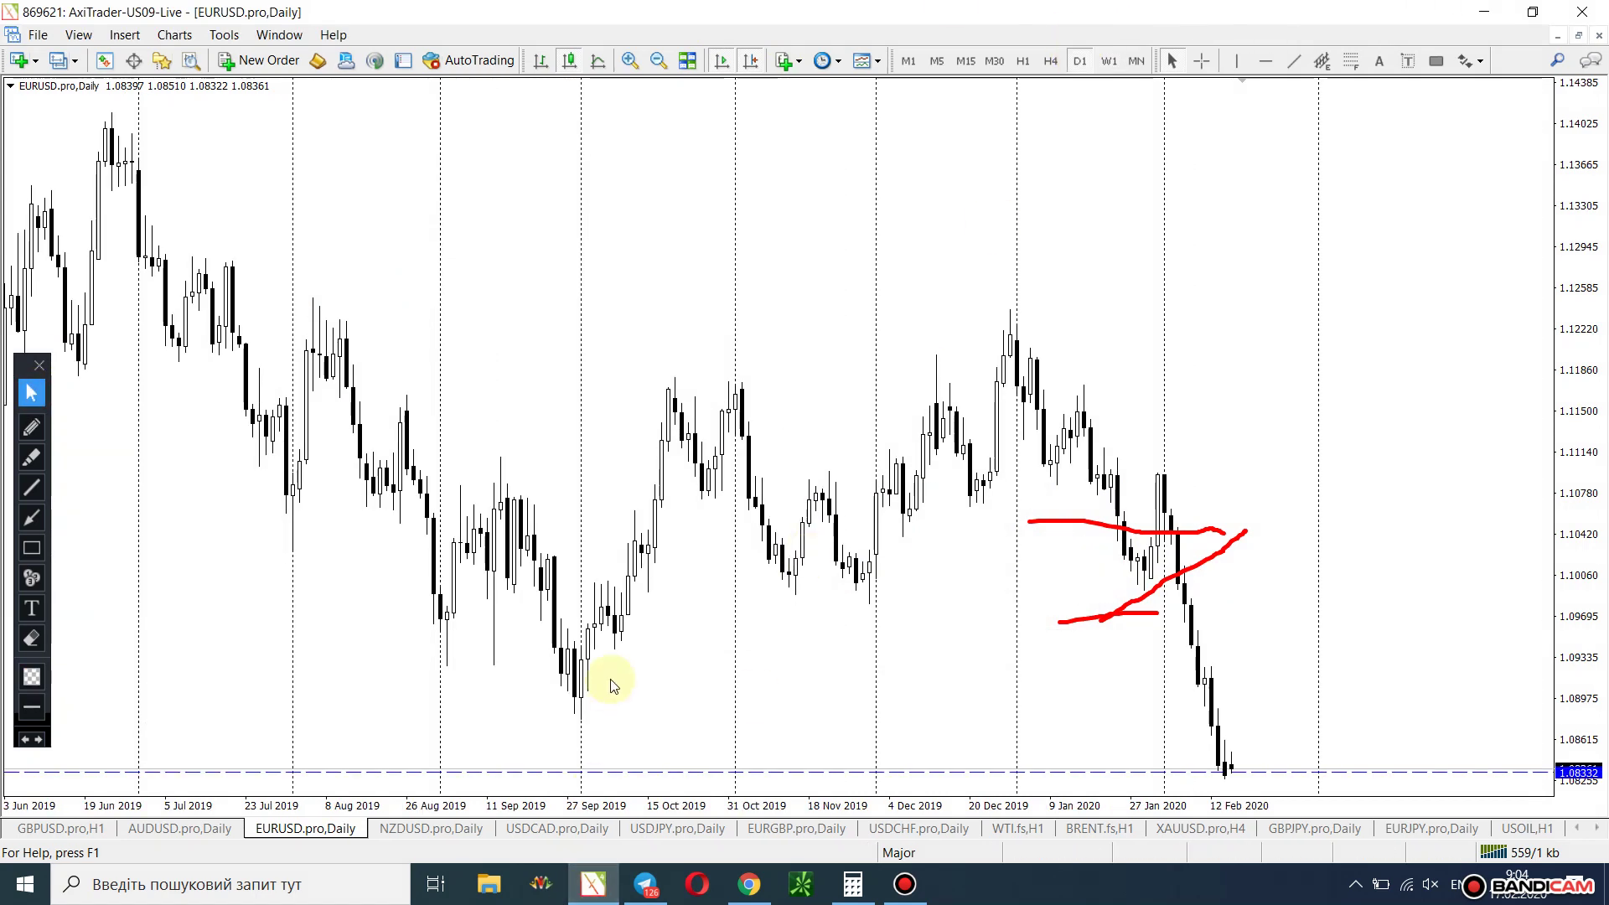
{"action": "left_click", "coordinate": [31, 429]}
{"action": "mouse_move", "coordinate": [573, 722]}
{"action": "left_mouse_down"}
{"action": "mouse_move", "coordinate": [812, 622]}
{"action": "mouse_move", "coordinate": [1080, 477]}
{"action": "mouse_move", "coordinate": [1204, 446]}
{"action": "left_mouse_up"}
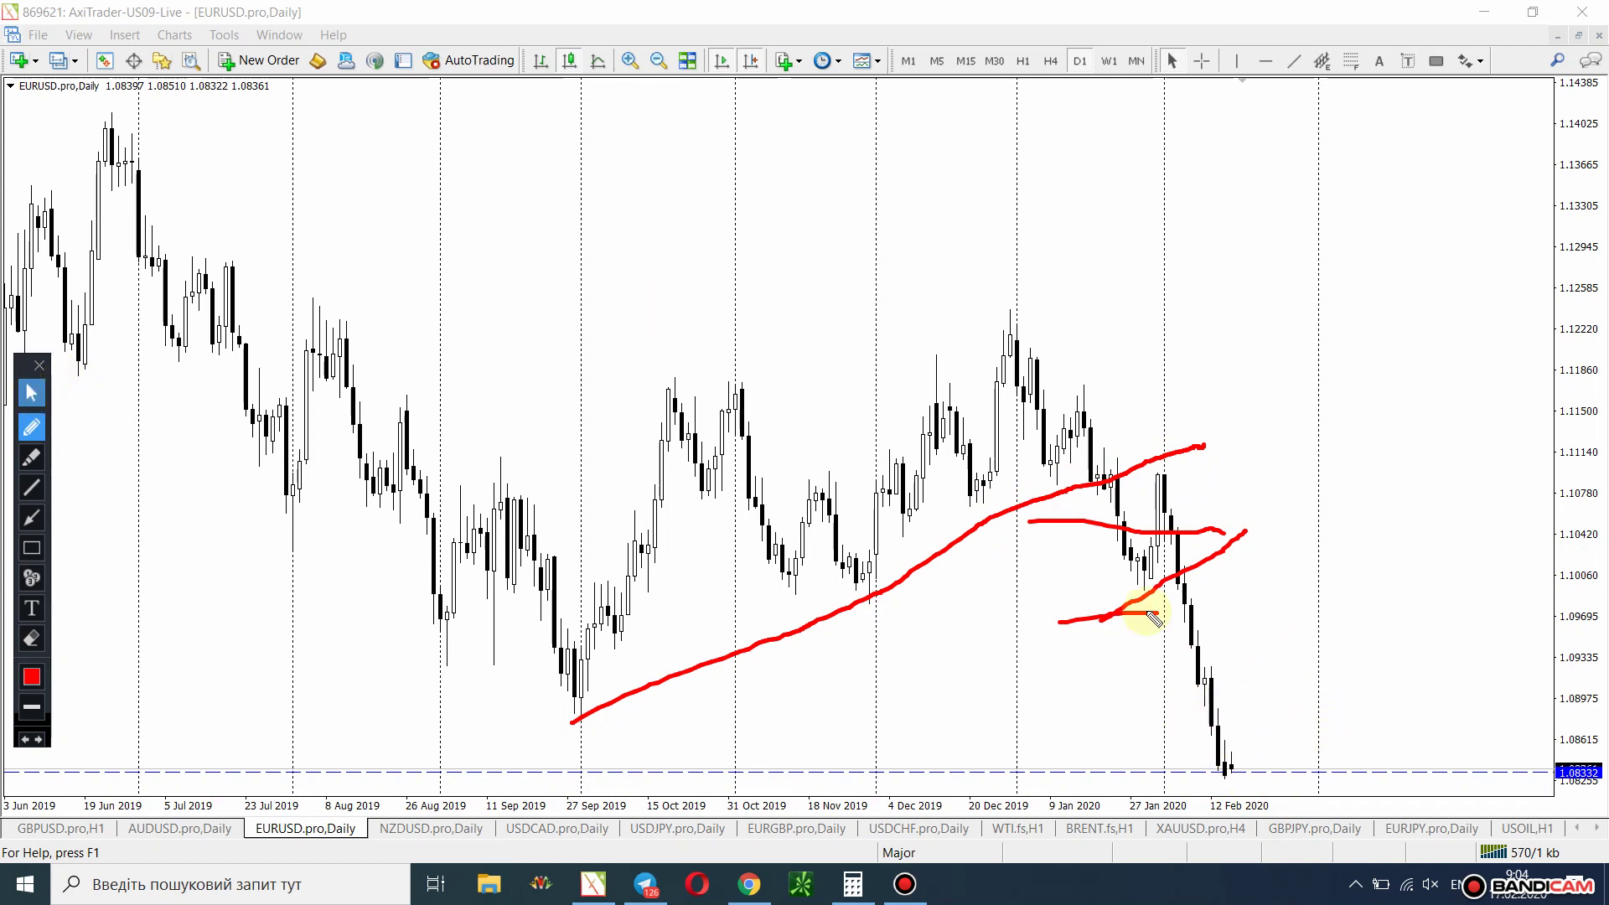
{"action": "left_click", "coordinate": [1586, 788]}
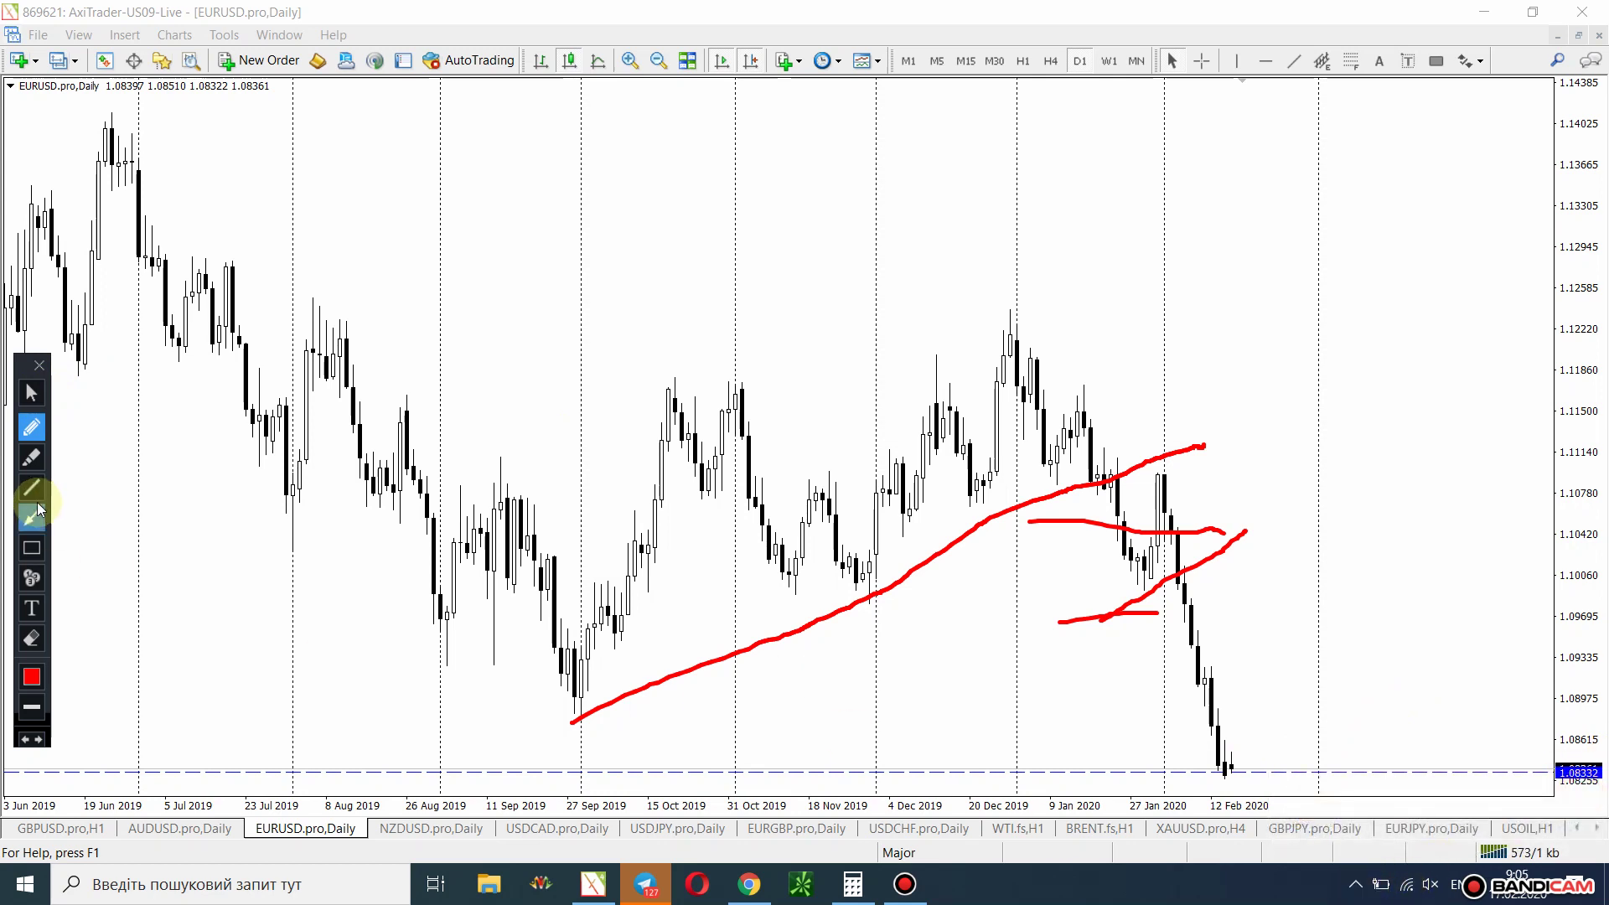
{"action": "left_click", "coordinate": [31, 392]}
Quit Telegram completely from the system tray.
{"action": "left_click", "coordinate": [1358, 887]}
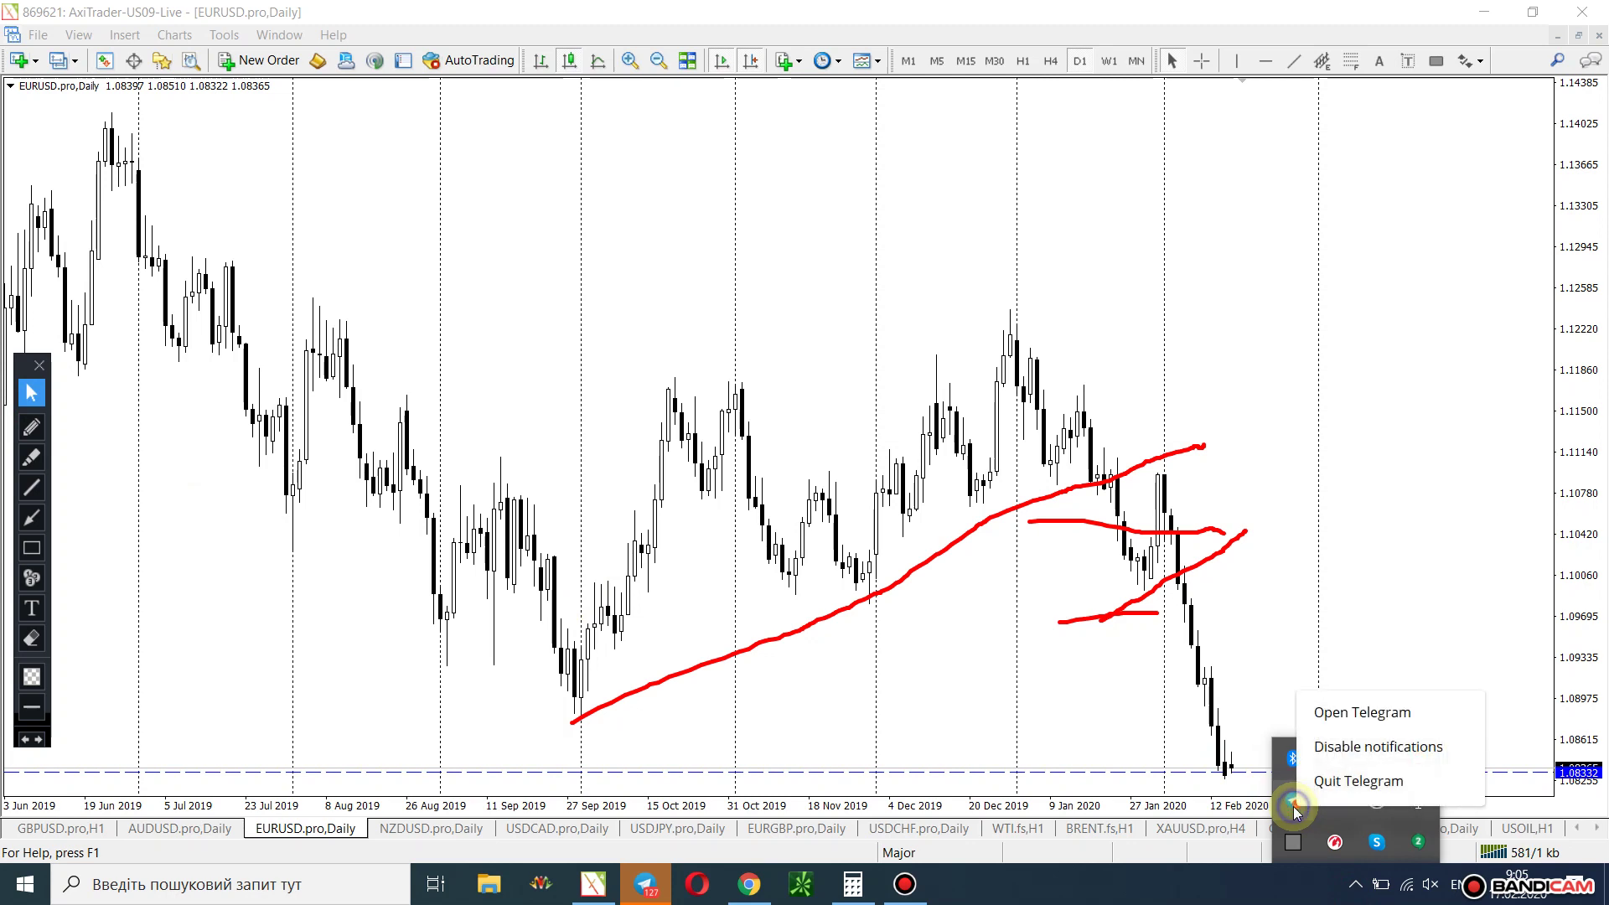
{"action": "left_click", "coordinate": [1366, 780]}
{"action": "left_click", "coordinate": [1314, 603]}
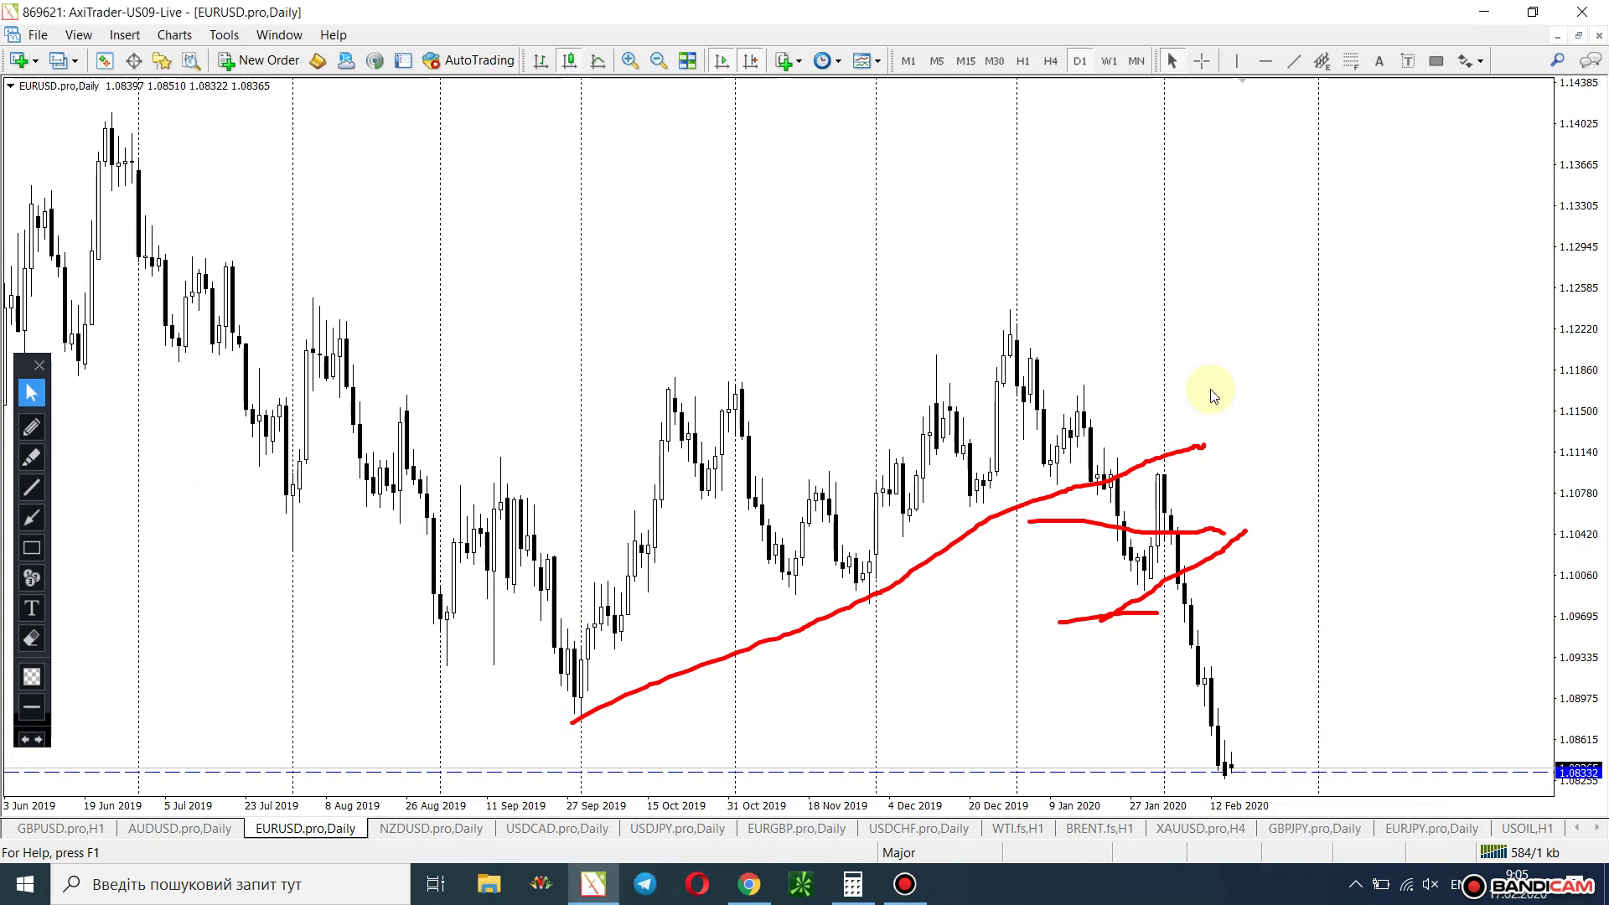
Zoom out, draw two steep red upward projections on M30, then return to Daily.
{"action": "left_click", "coordinate": [656, 72]}
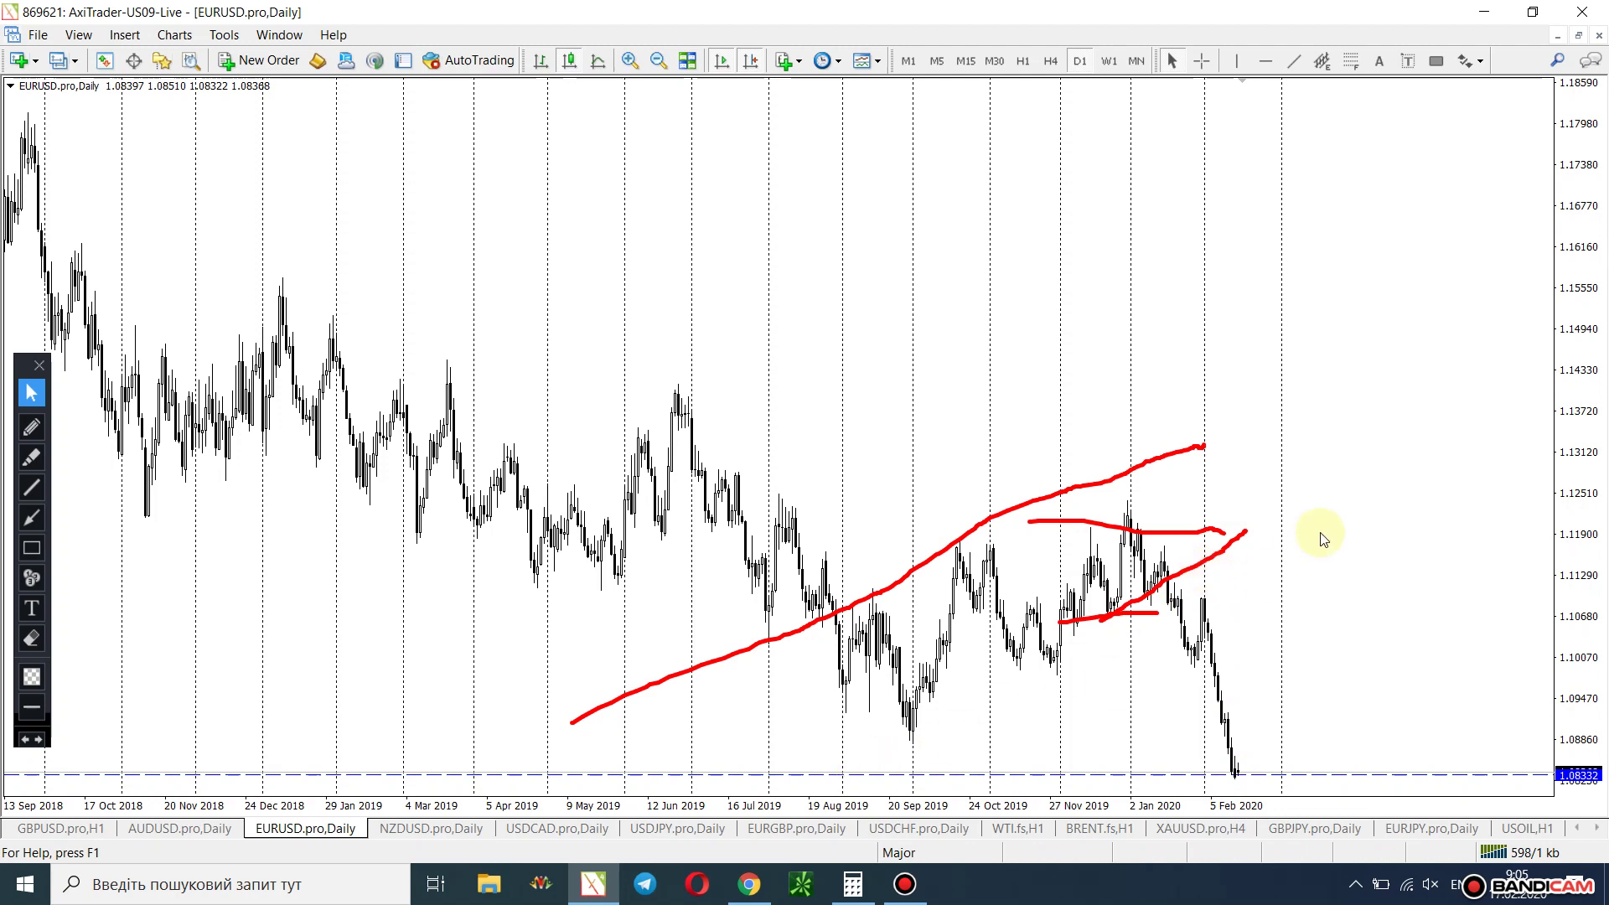
{"action": "left_click", "coordinate": [990, 66]}
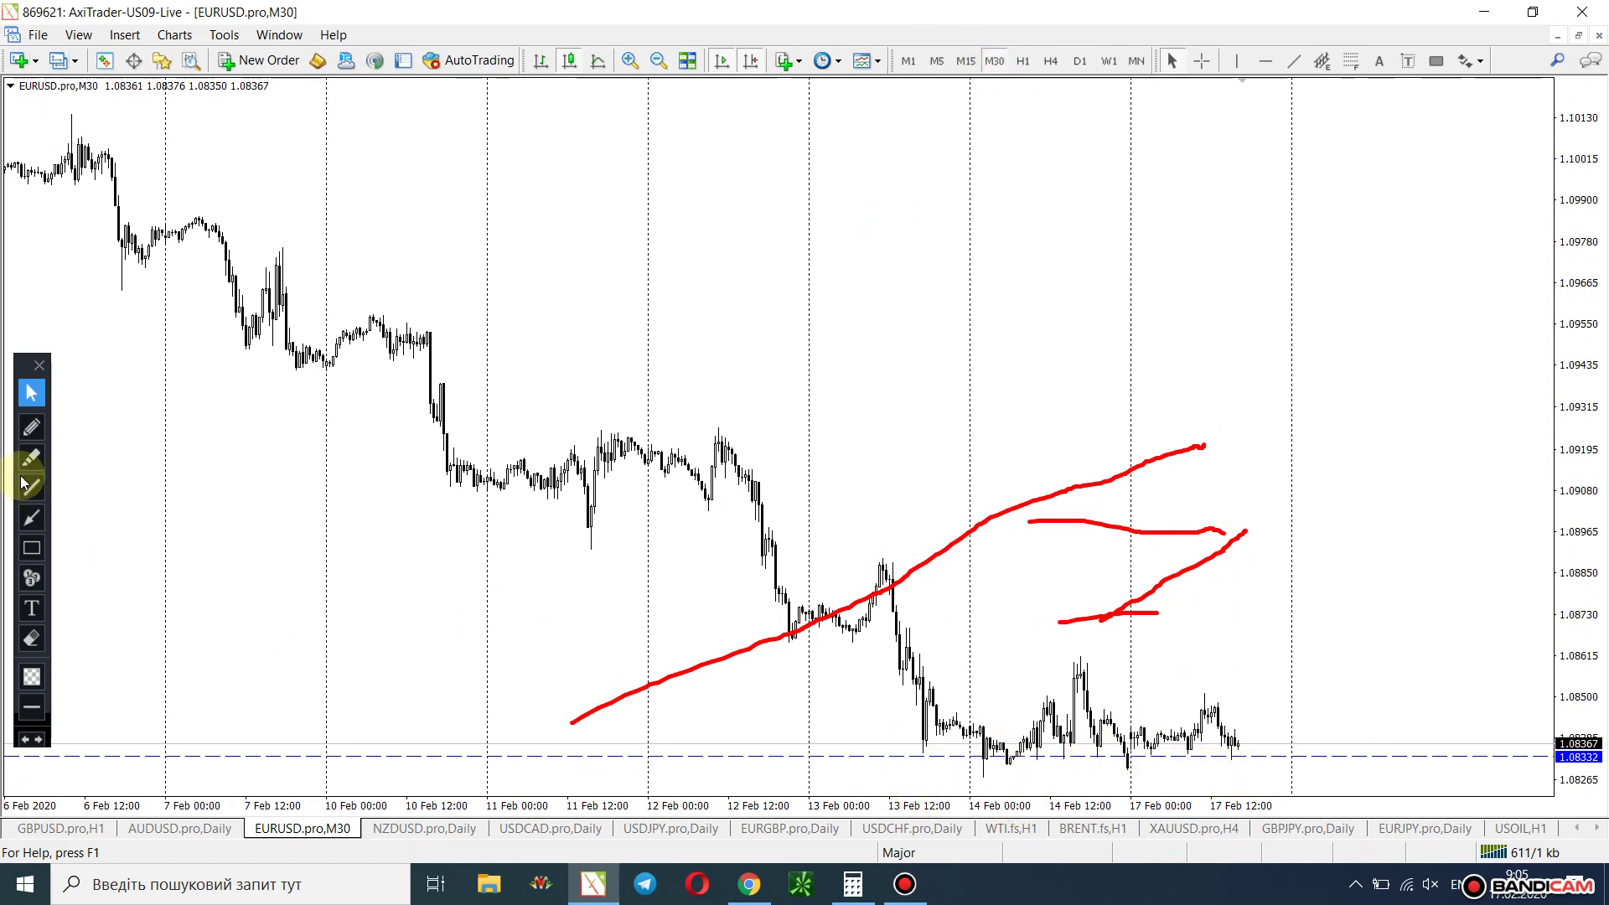
{"action": "left_click", "coordinate": [42, 430]}
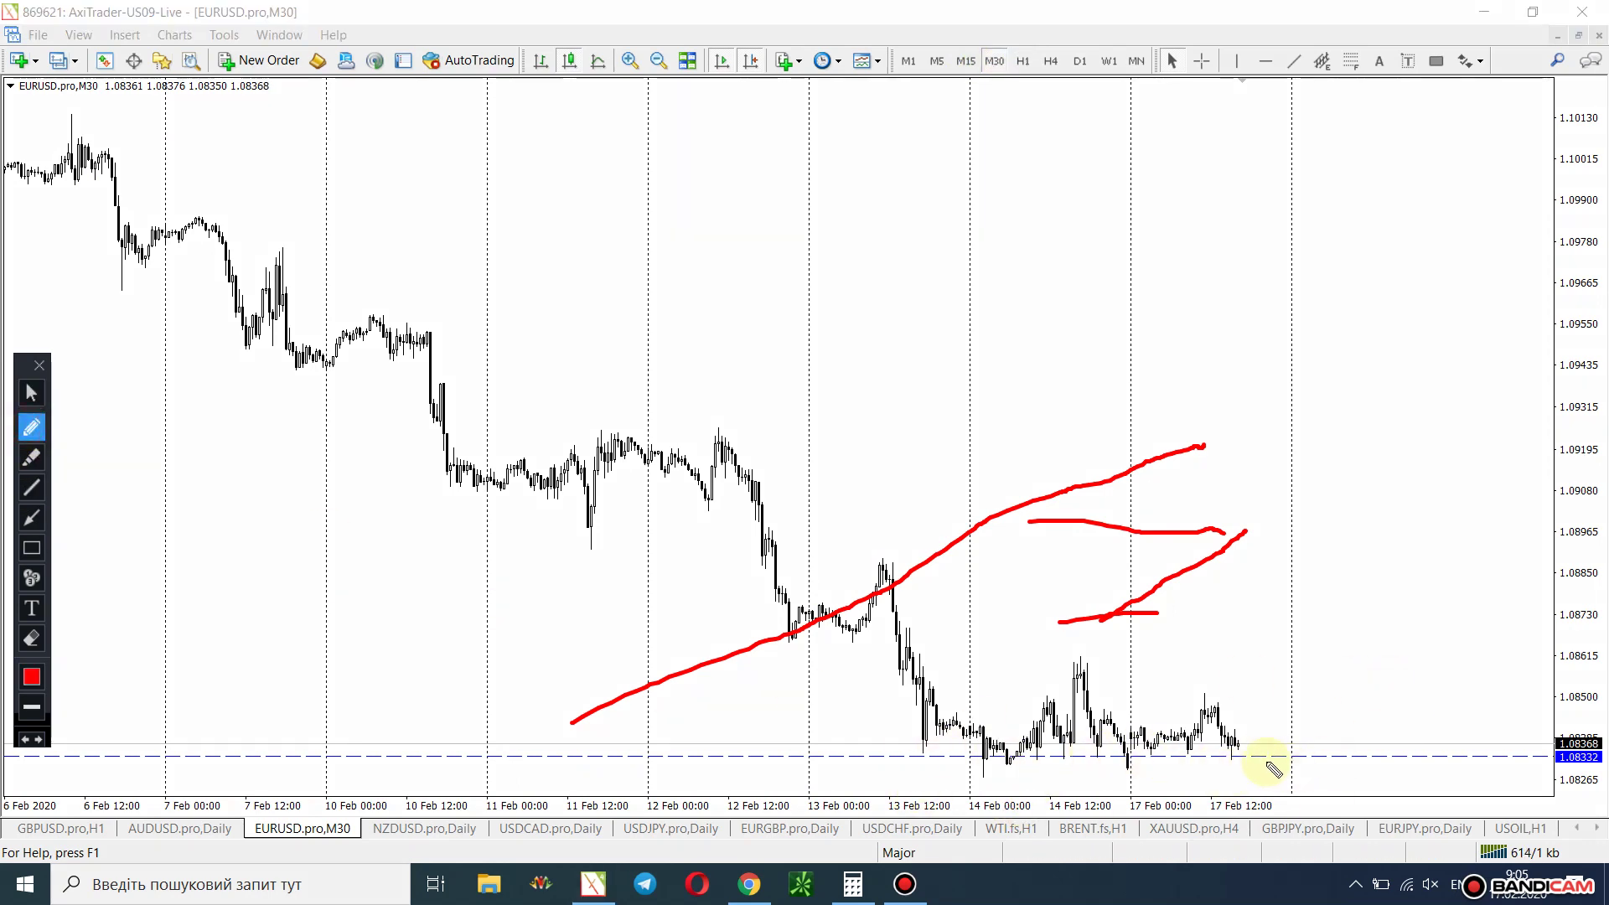
{"action": "left_click_drag", "start_coordinate": [1245, 746], "coordinate": [1347, 494]}
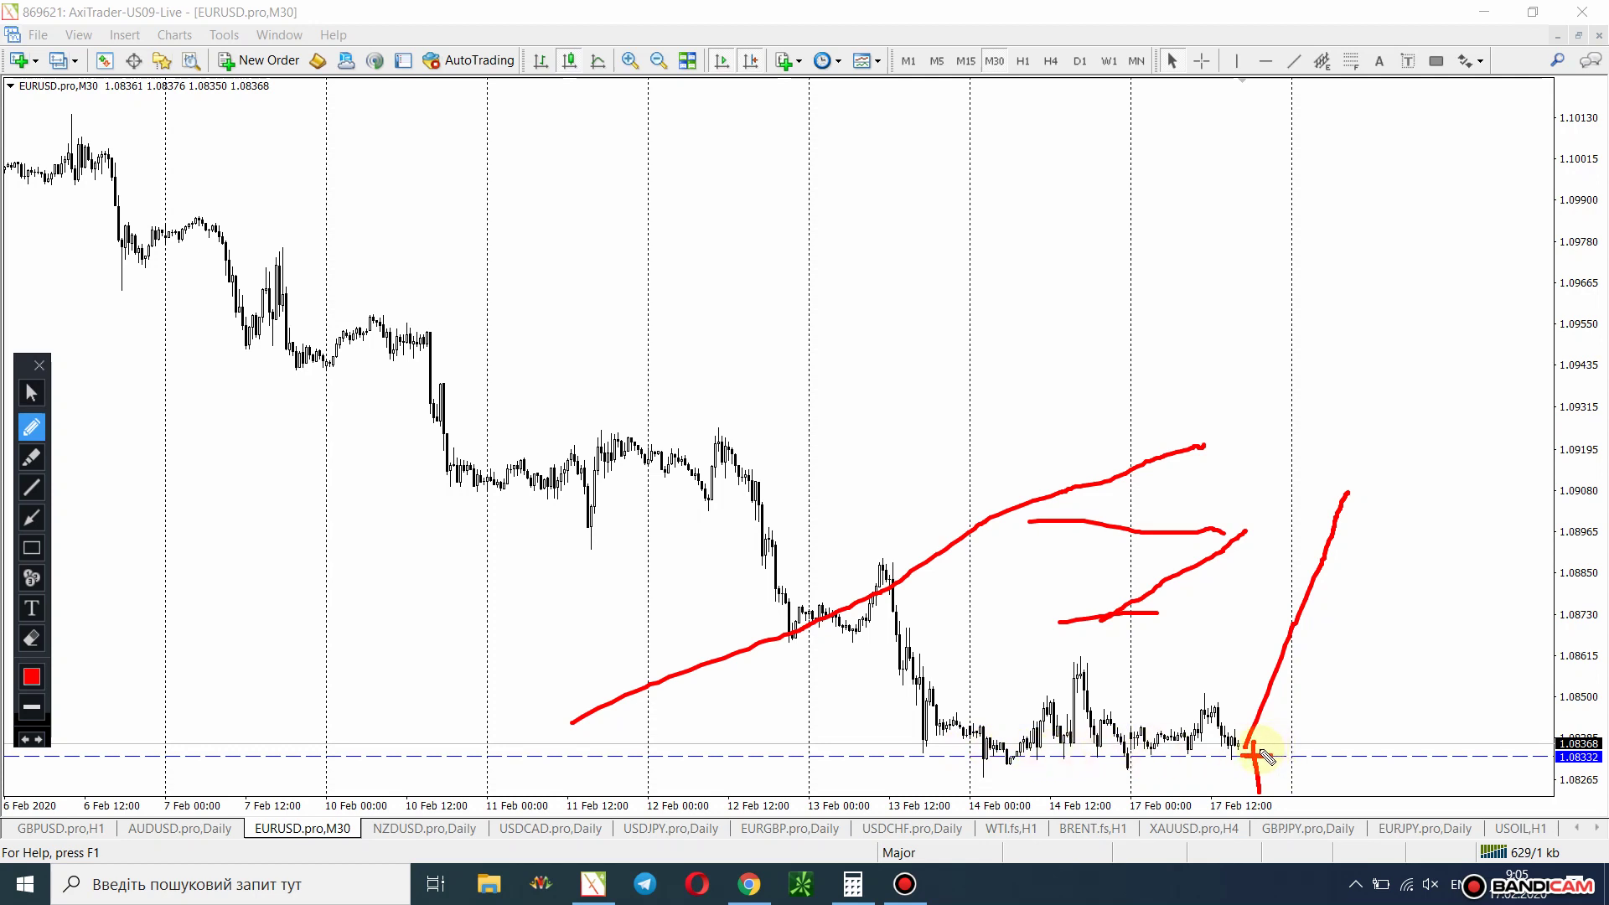
{"action": "left_click_drag", "start_coordinate": [1276, 748], "coordinate": [1388, 494]}
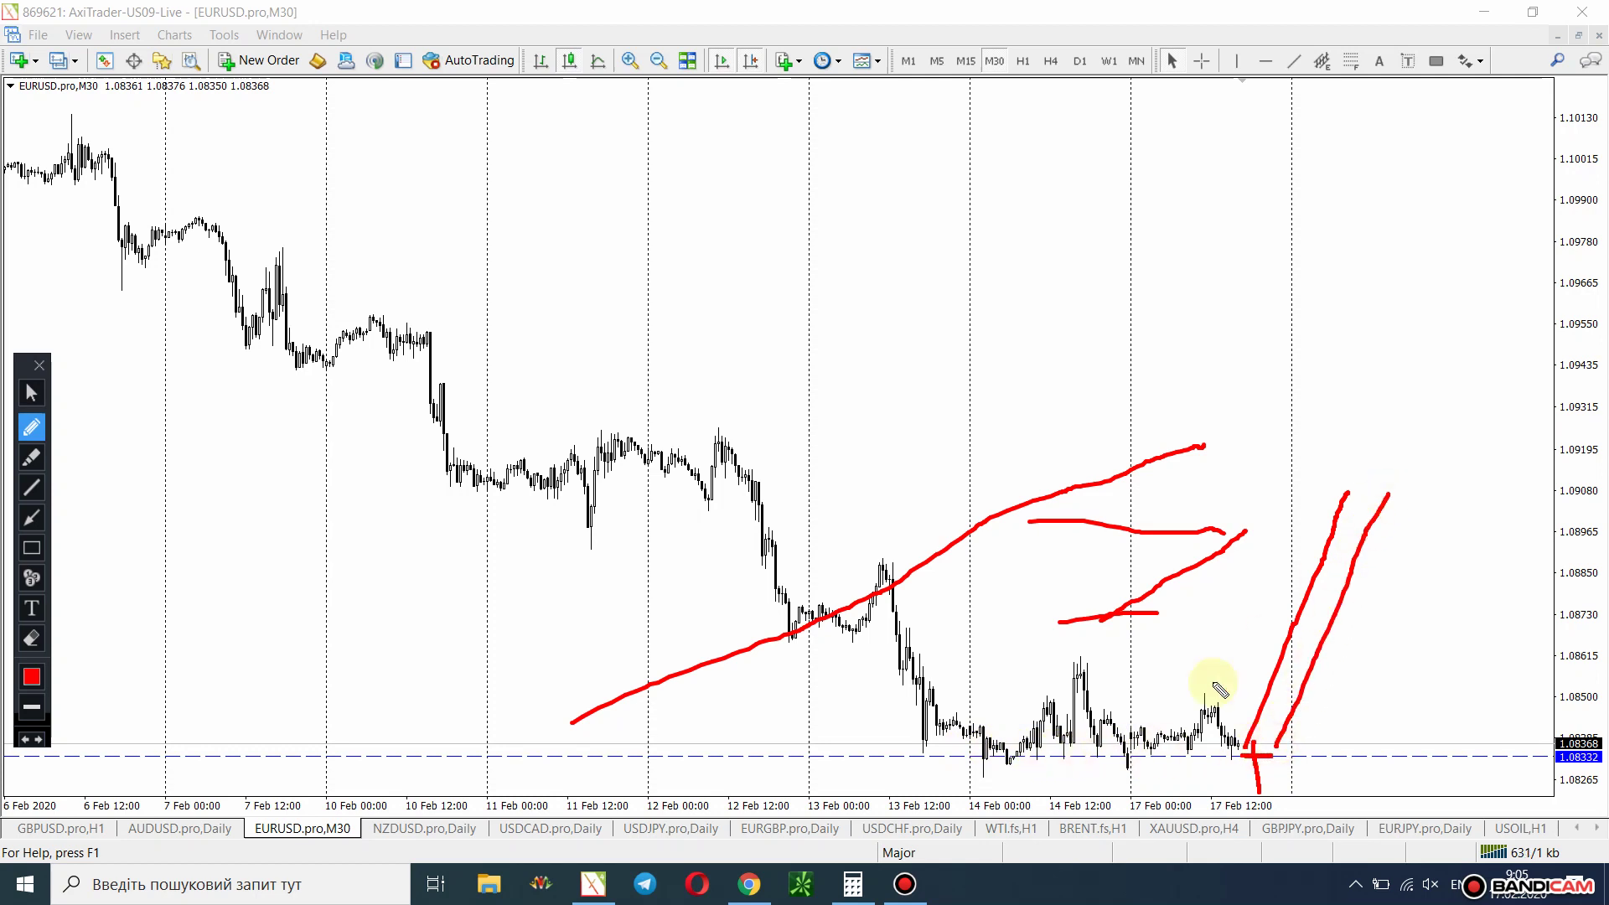
{"action": "left_click", "coordinate": [32, 394]}
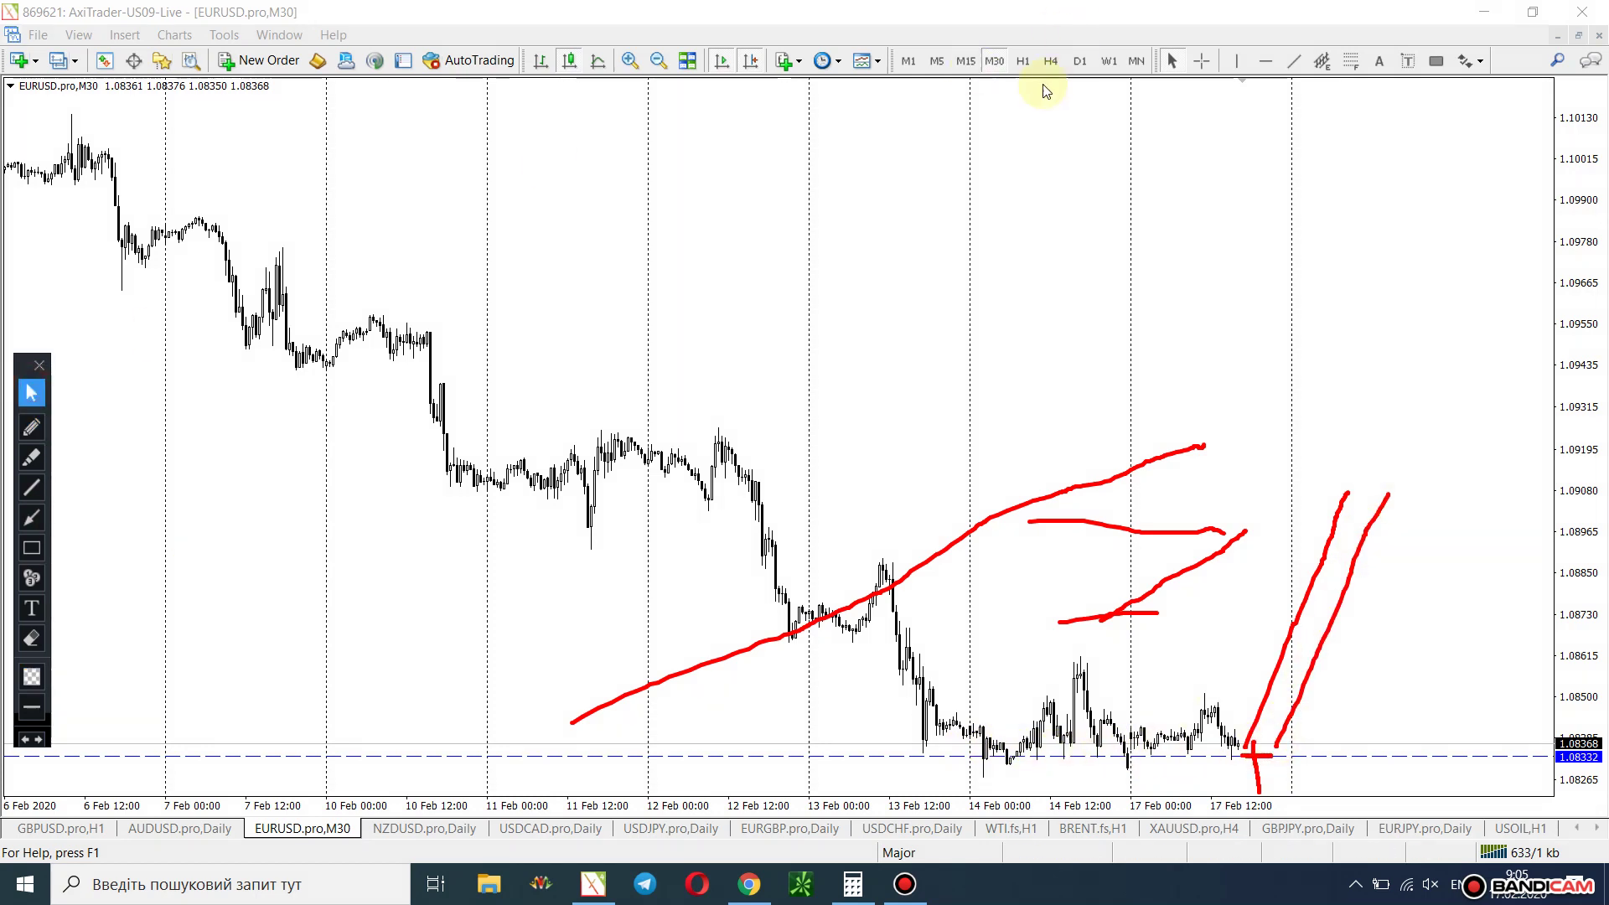
{"action": "left_click", "coordinate": [1041, 60]}
{"action": "left_click", "coordinate": [1079, 60]}
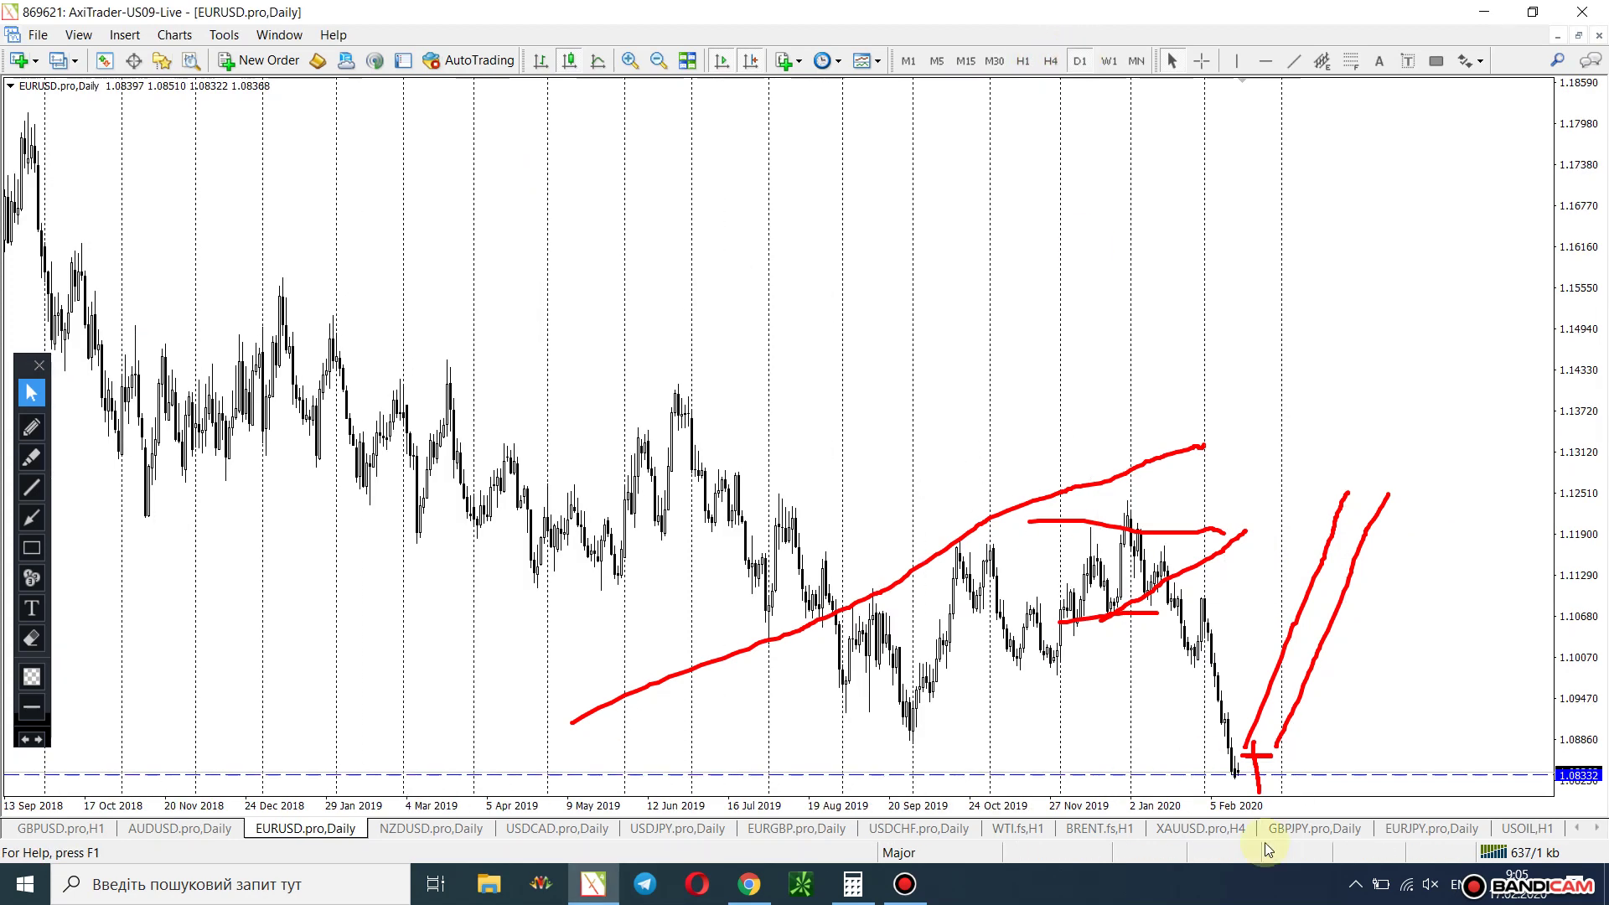
Add a dashed horizontal level at 1.08876 on EURUSD and view it on M30.
{"action": "left_click", "coordinate": [1266, 60]}
{"action": "left_click", "coordinate": [825, 740]}
{"action": "left_click_drag", "start_coordinate": [826, 741], "coordinate": [826, 739]}
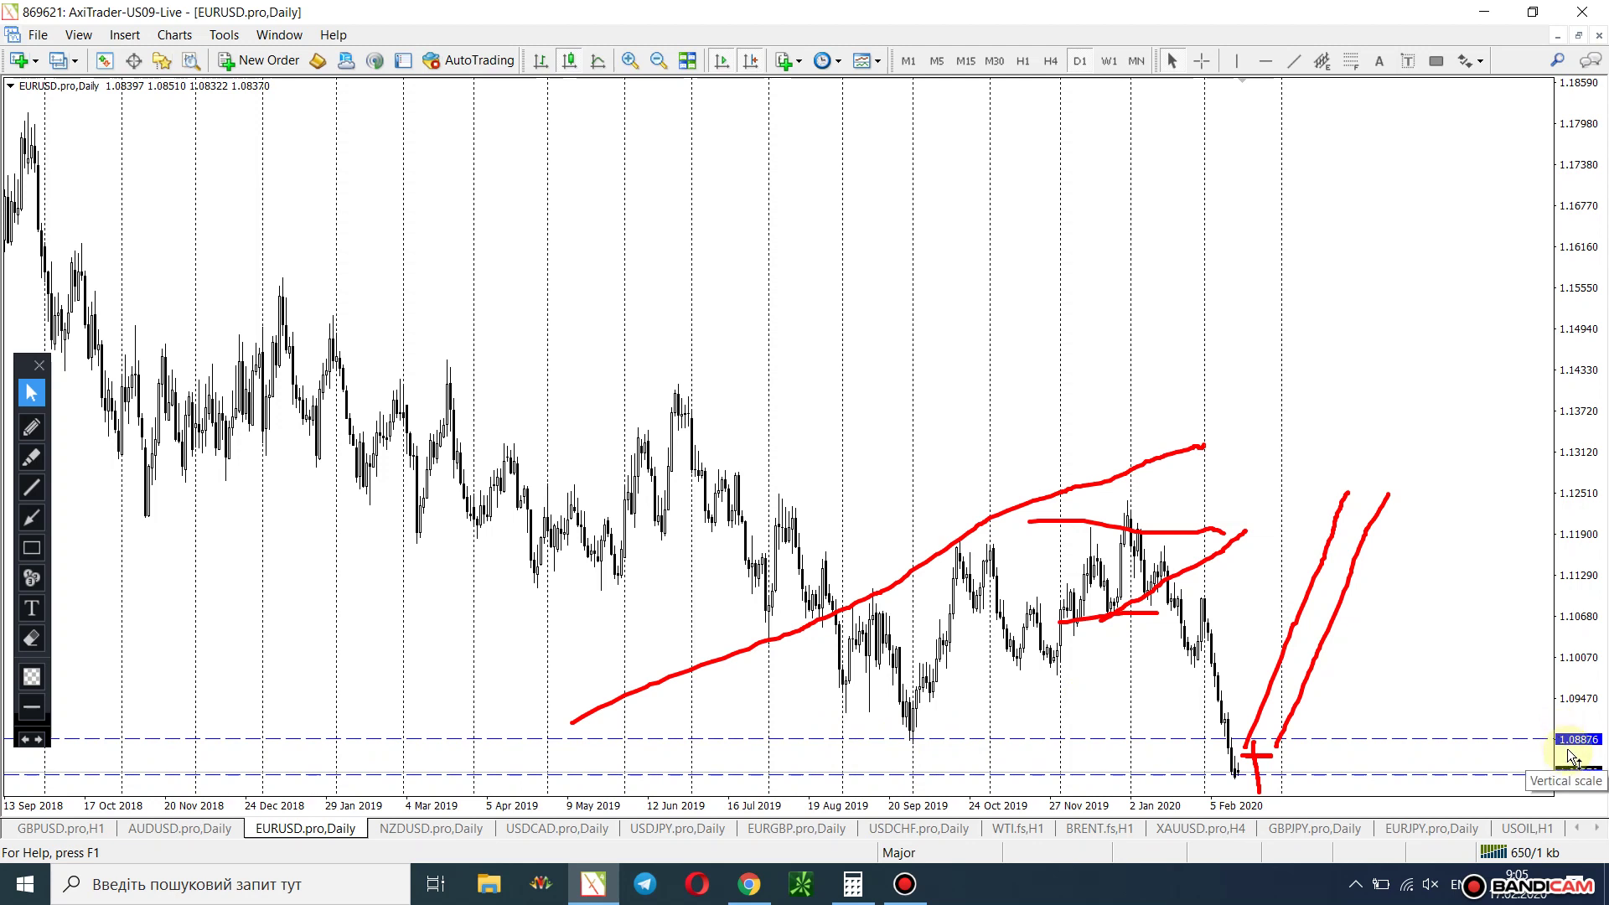
{"action": "left_click", "coordinate": [1022, 60]}
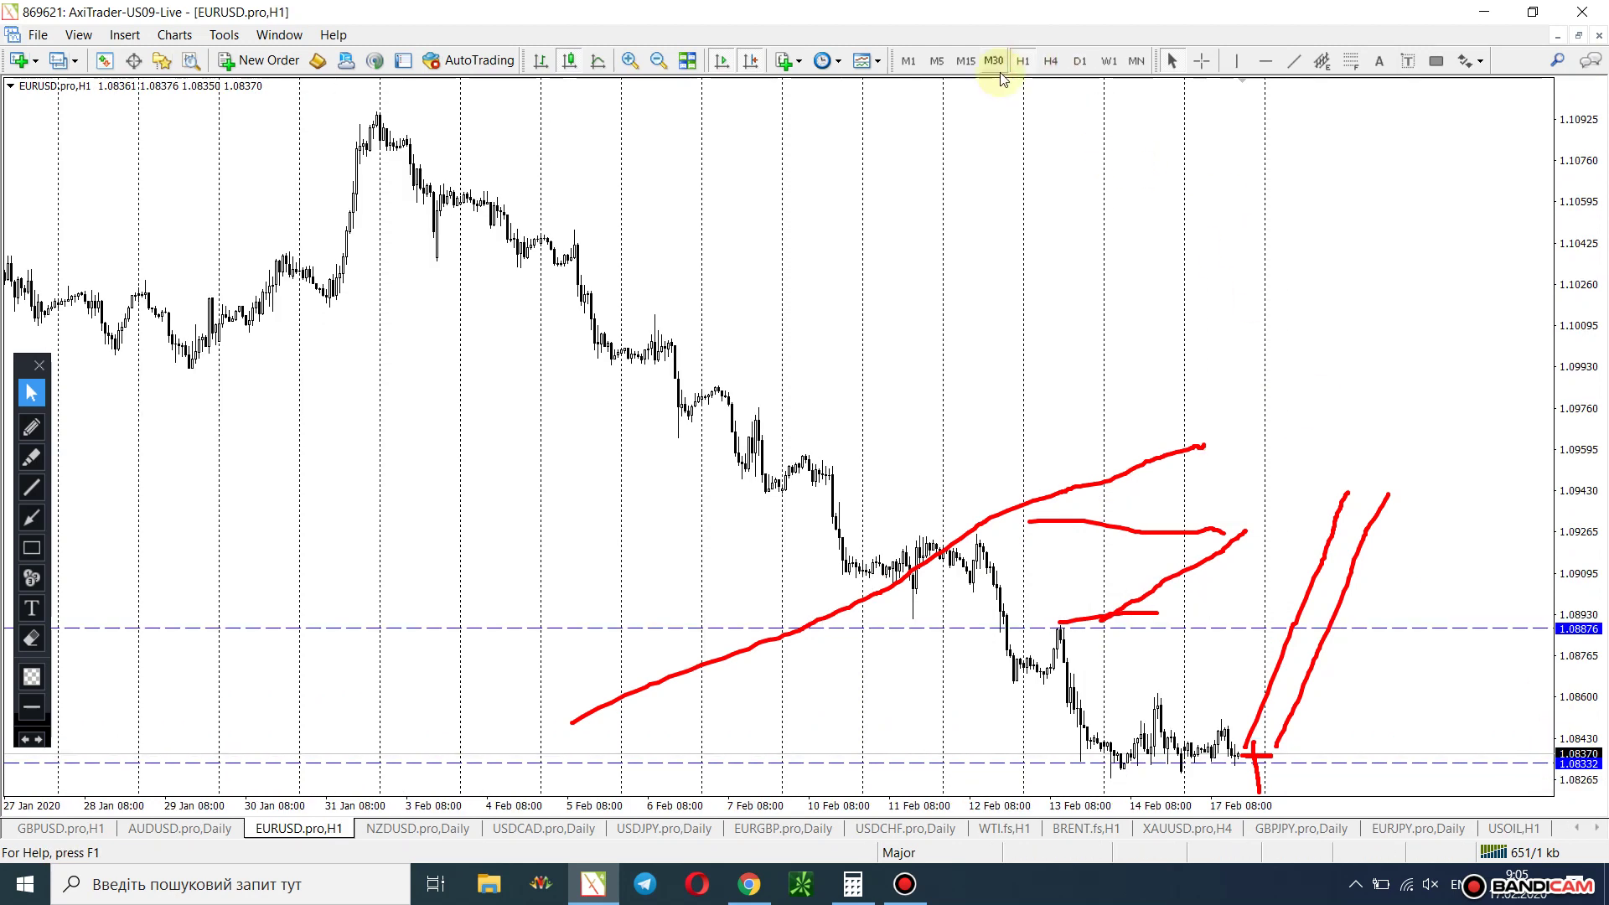
{"action": "left_click", "coordinate": [997, 64]}
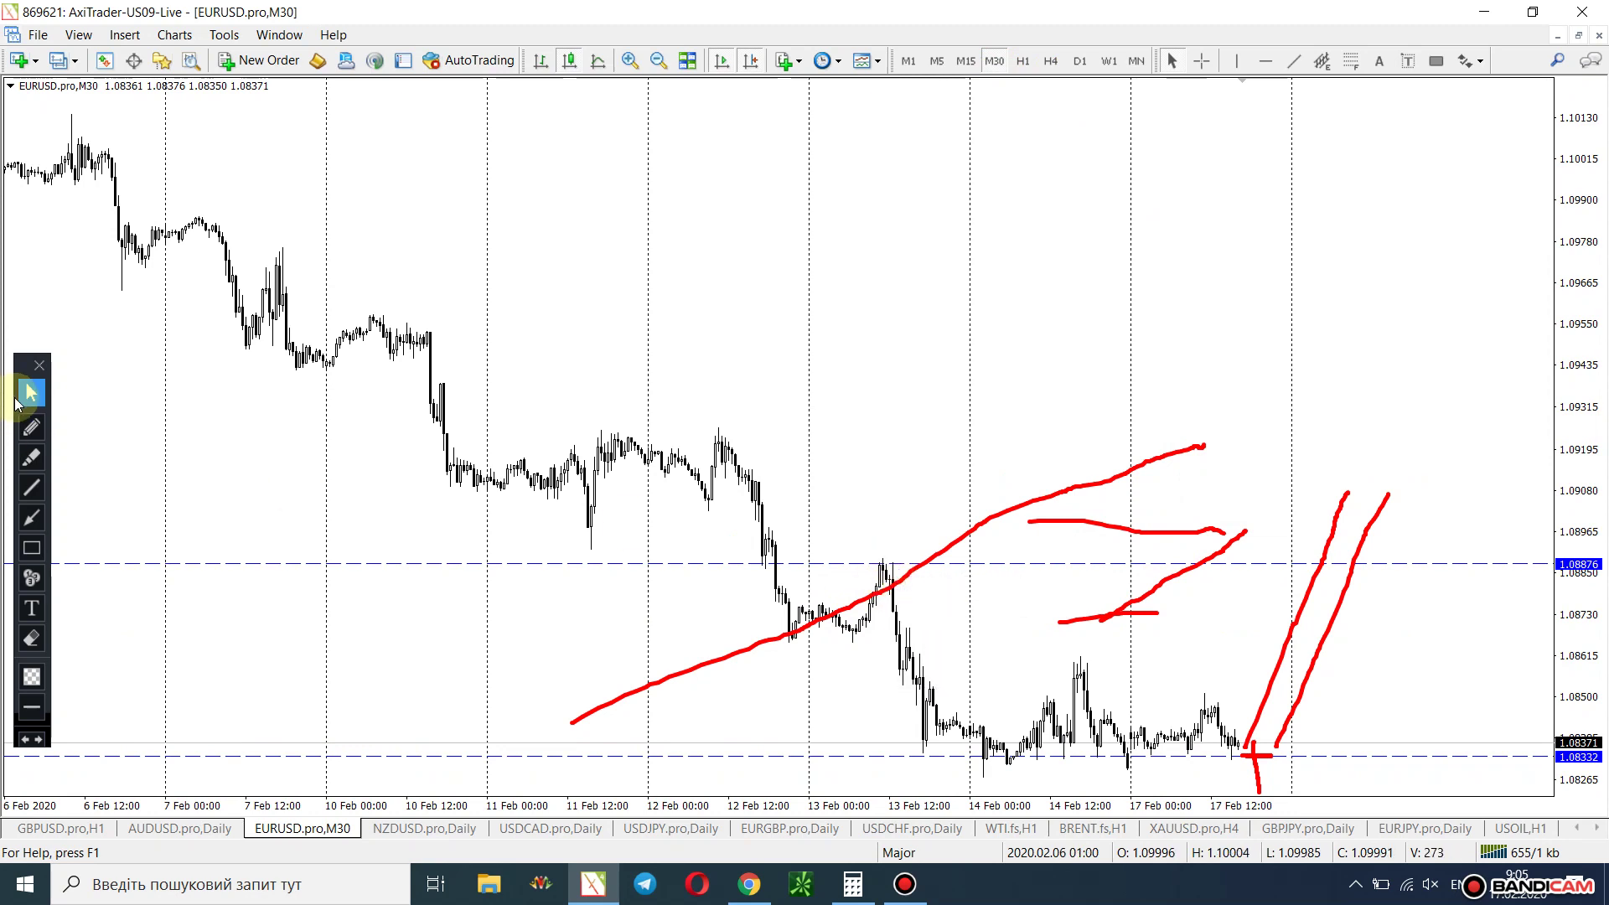
{"action": "left_click", "coordinate": [29, 394]}
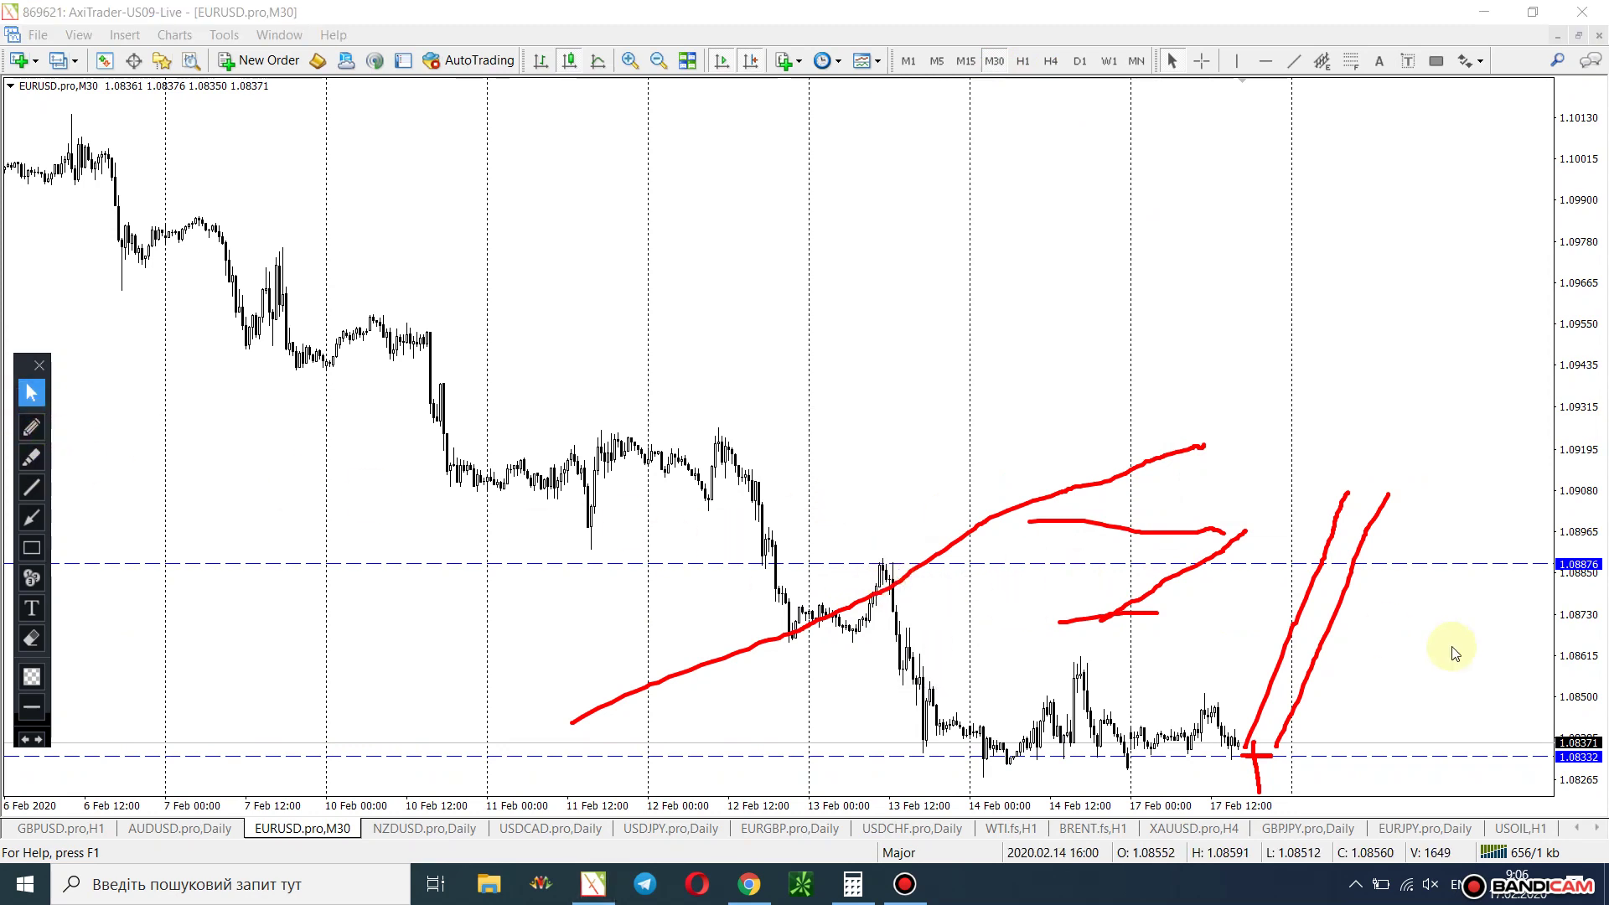
On M30, draw another red upward path and a falling arrow from the 1.08876 level.
{"action": "left_click", "coordinate": [32, 427]}
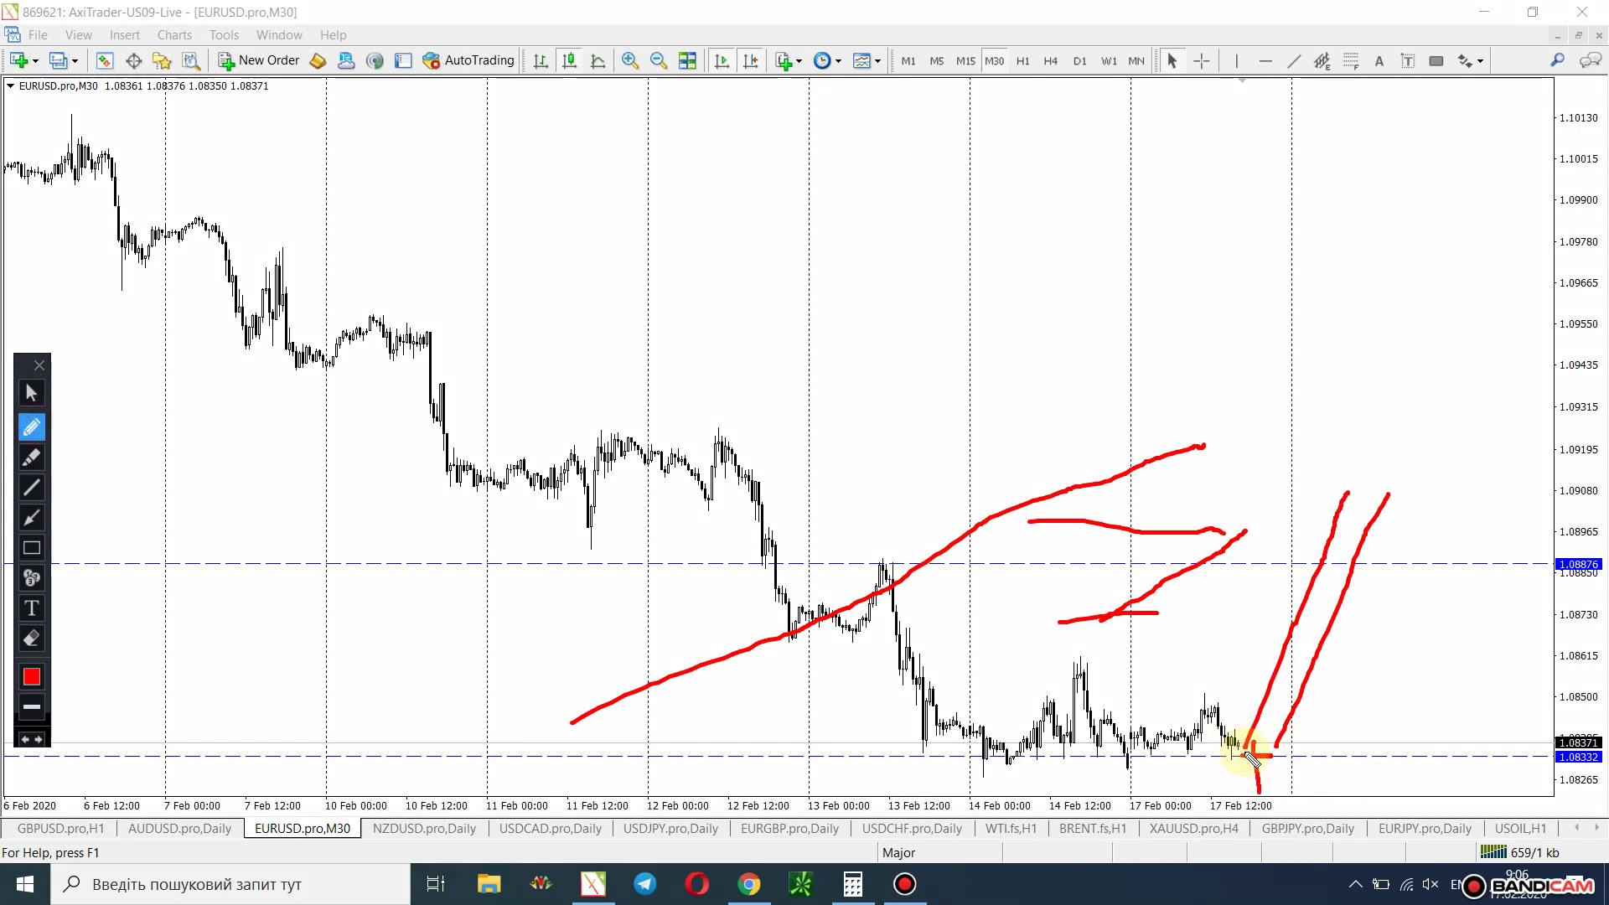
{"action": "left_click_drag", "start_coordinate": [1249, 734], "coordinate": [1332, 551]}
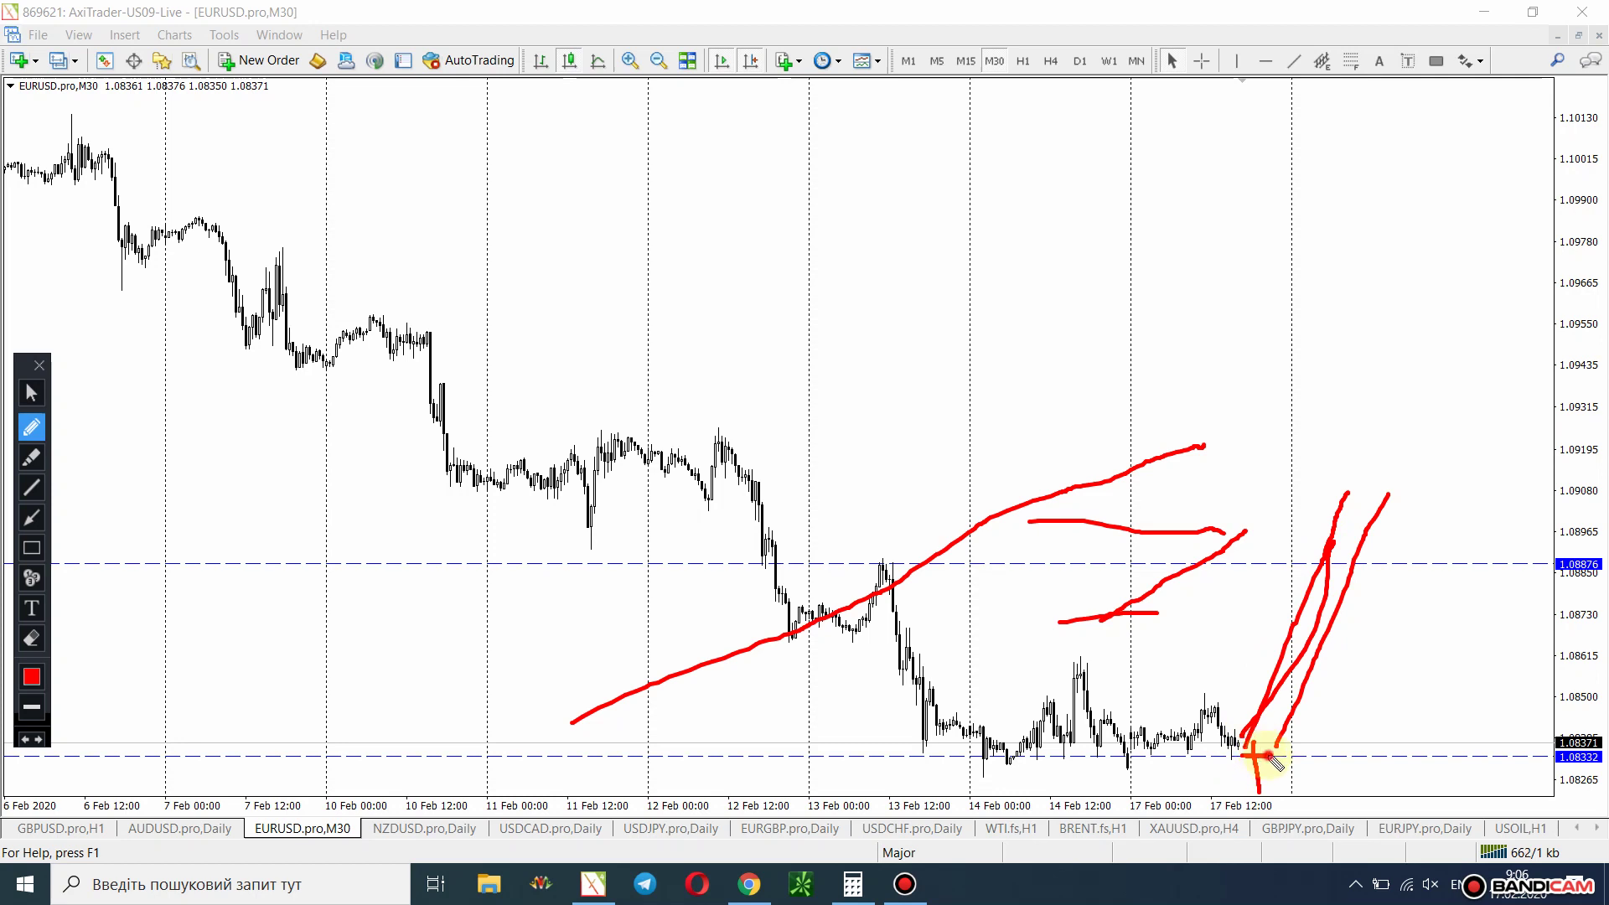
{"action": "left_click_drag", "start_coordinate": [1328, 566], "coordinate": [1306, 573]}
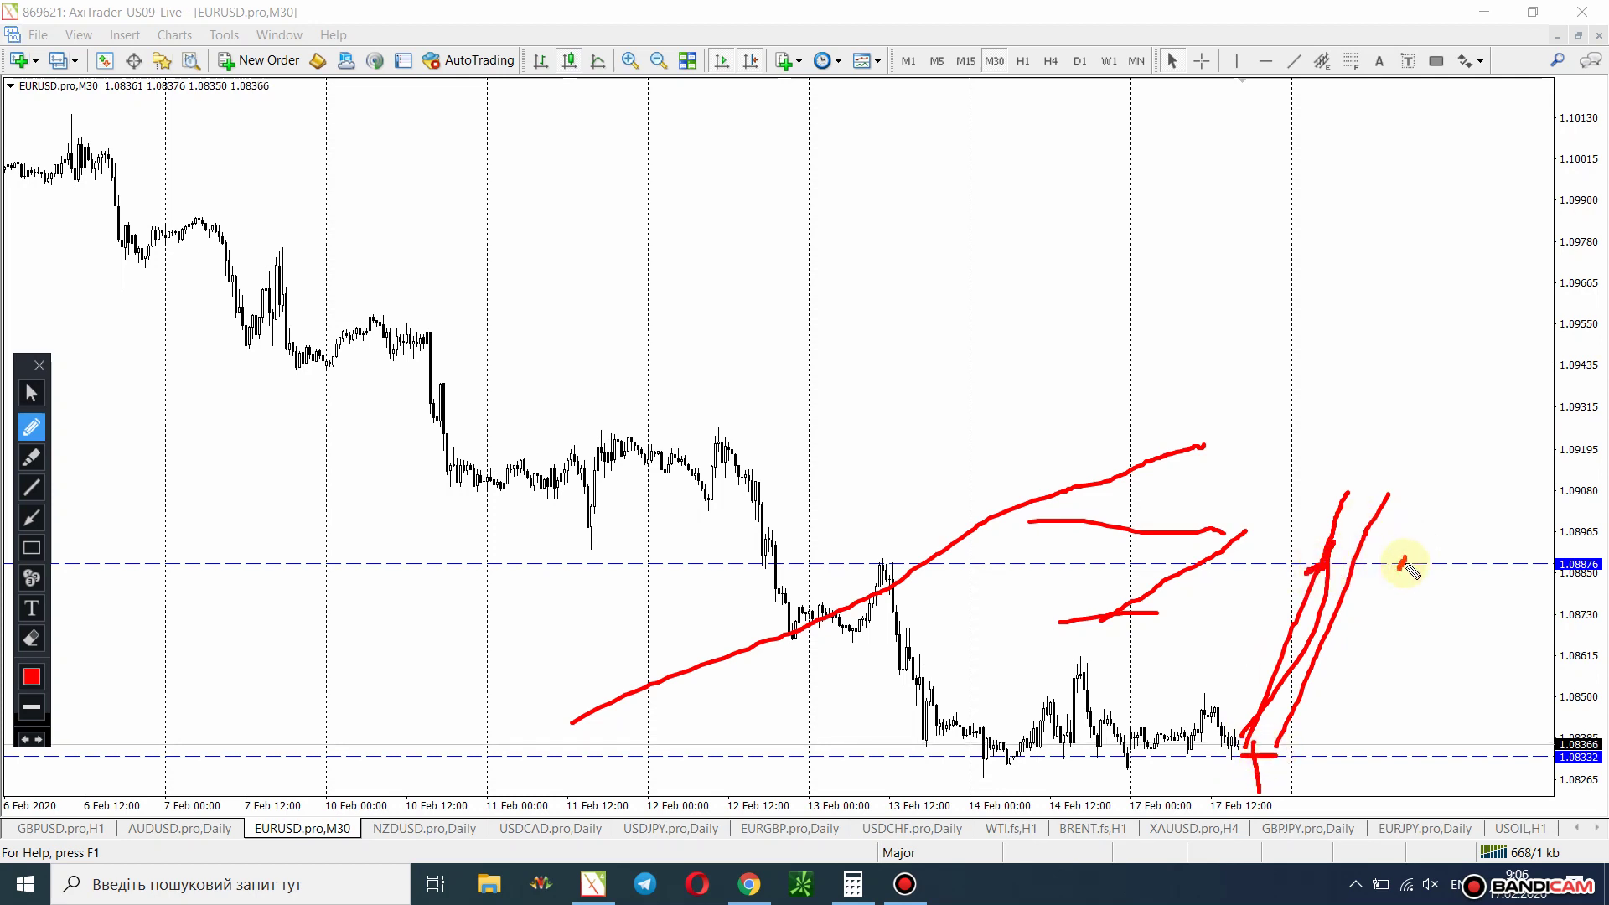
{"action": "left_click_drag", "start_coordinate": [1416, 568], "coordinate": [1537, 781]}
{"action": "left_click_drag", "start_coordinate": [1457, 709], "coordinate": [1534, 779]}
{"action": "left_click_drag", "start_coordinate": [1510, 704], "coordinate": [1533, 779]}
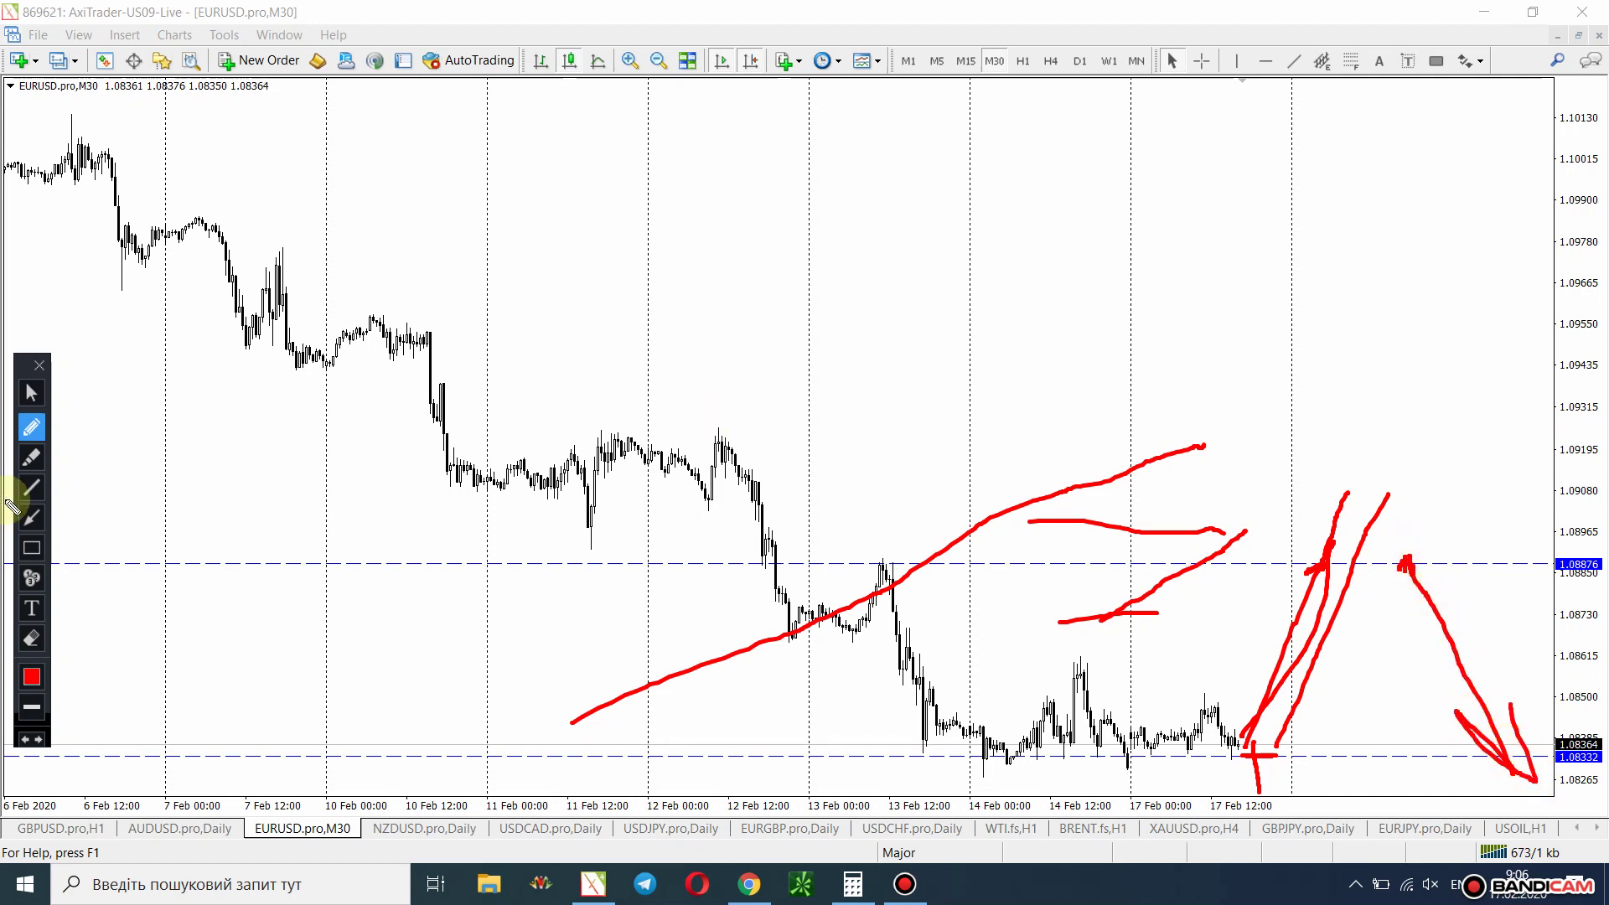
Return EURUSD to the Daily timeframe and close the overlay, clearing all sketches.
{"action": "left_click", "coordinate": [37, 391]}
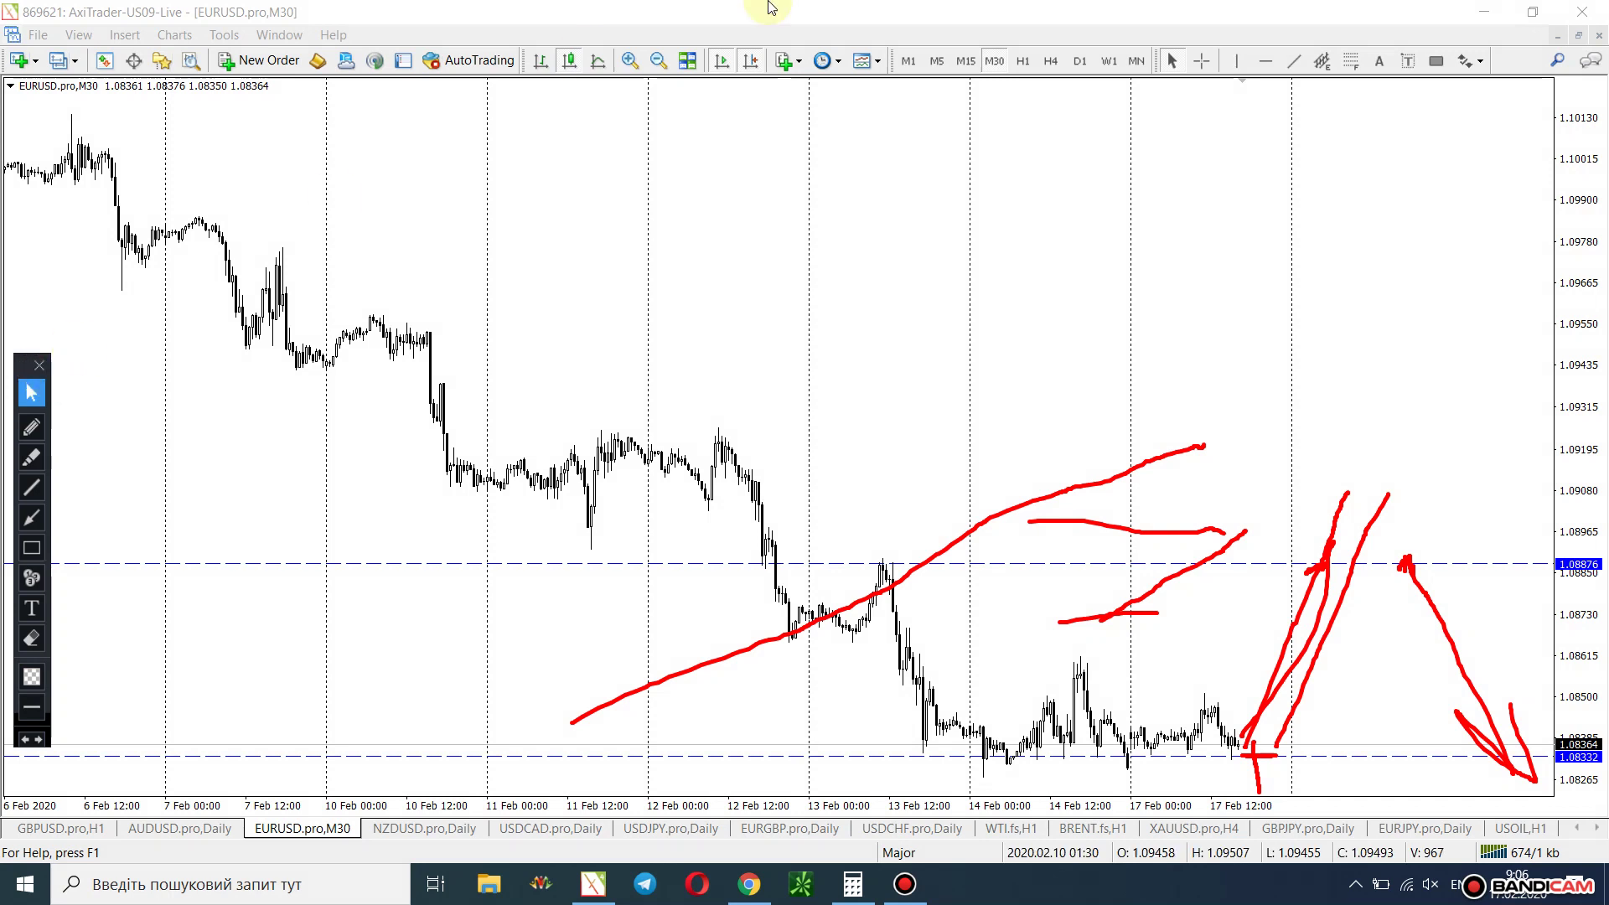
{"action": "left_click", "coordinate": [1049, 60]}
{"action": "left_click", "coordinate": [1071, 62]}
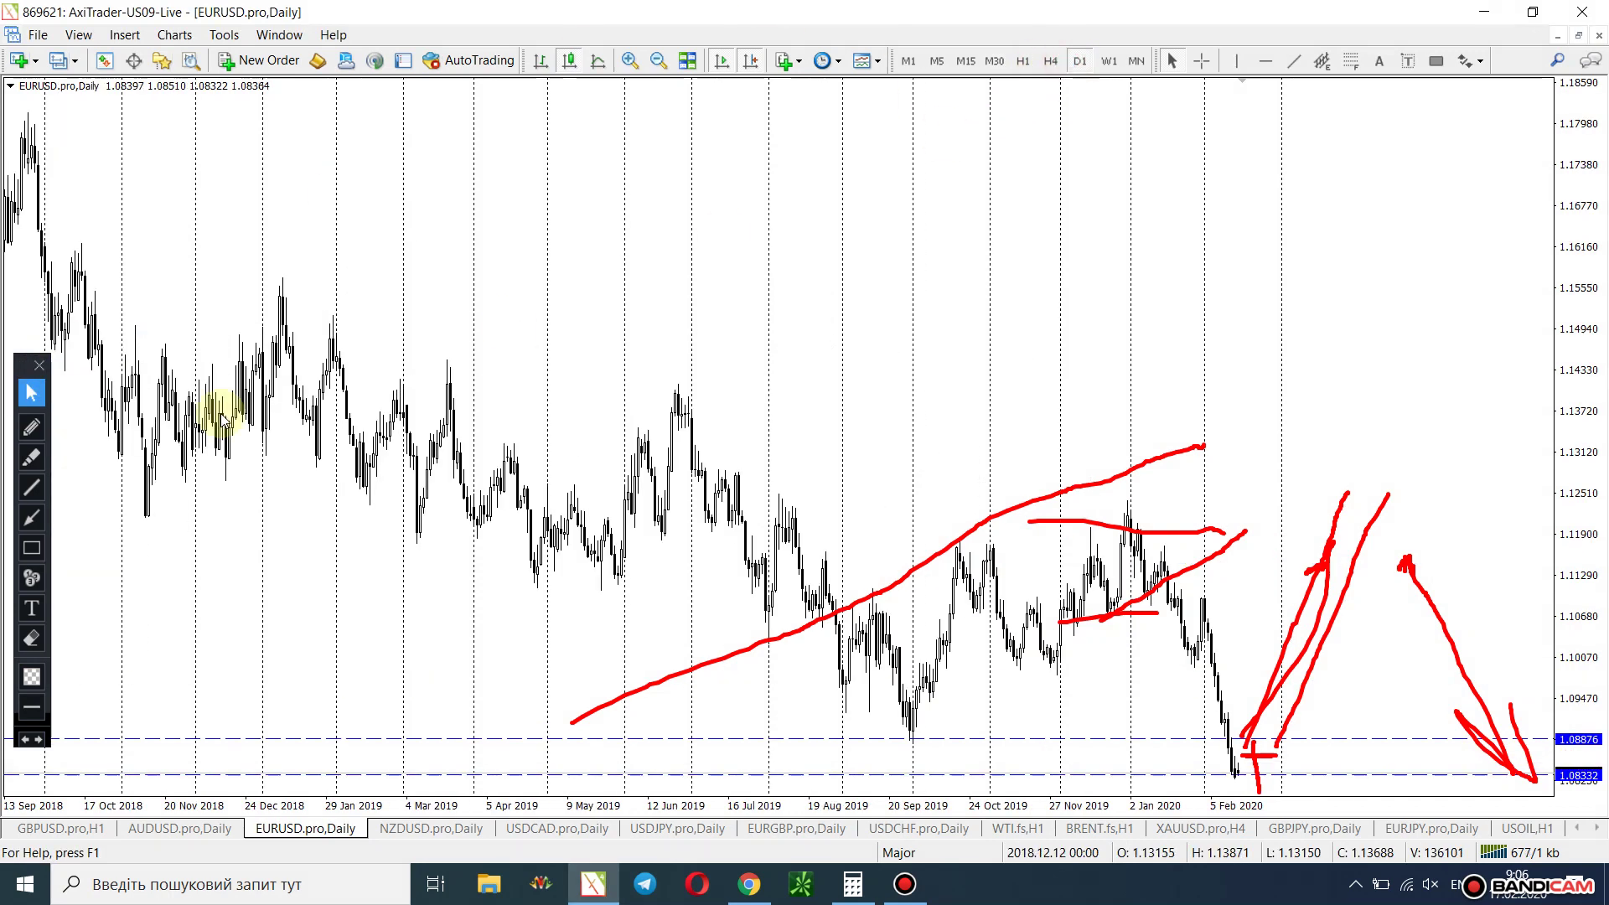
{"action": "left_click", "coordinate": [39, 366]}
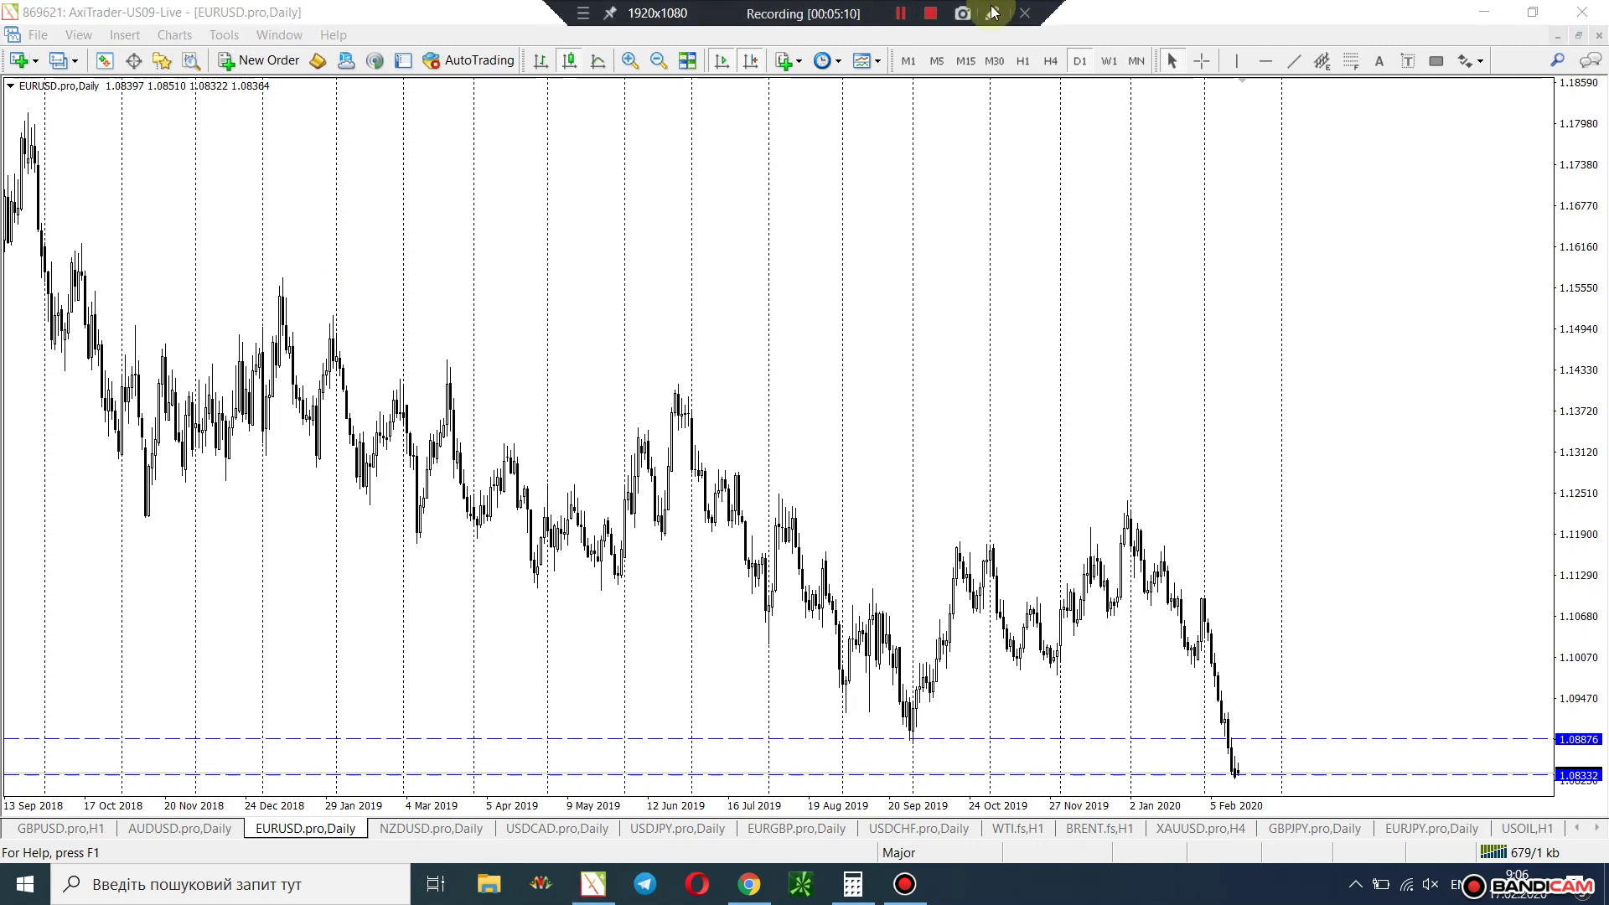
Reopen the screen-drawing tools and show GBPUSD on the H4 timeframe.
{"action": "left_click", "coordinate": [992, 11]}
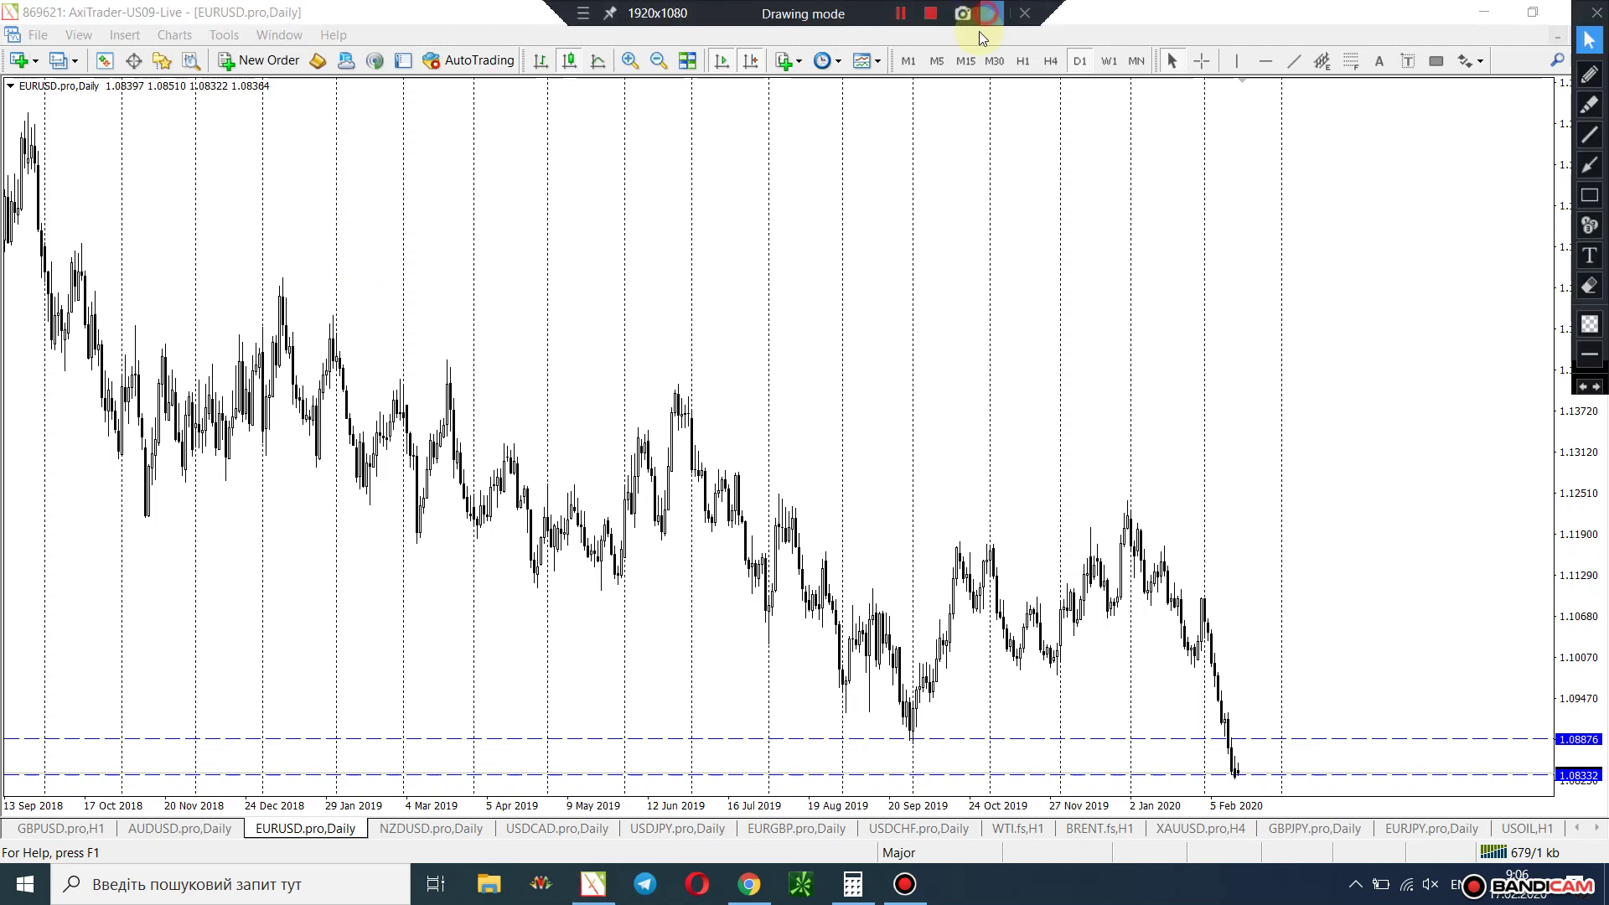
{"action": "left_click", "coordinate": [57, 829]}
{"action": "left_click", "coordinate": [1051, 60]}
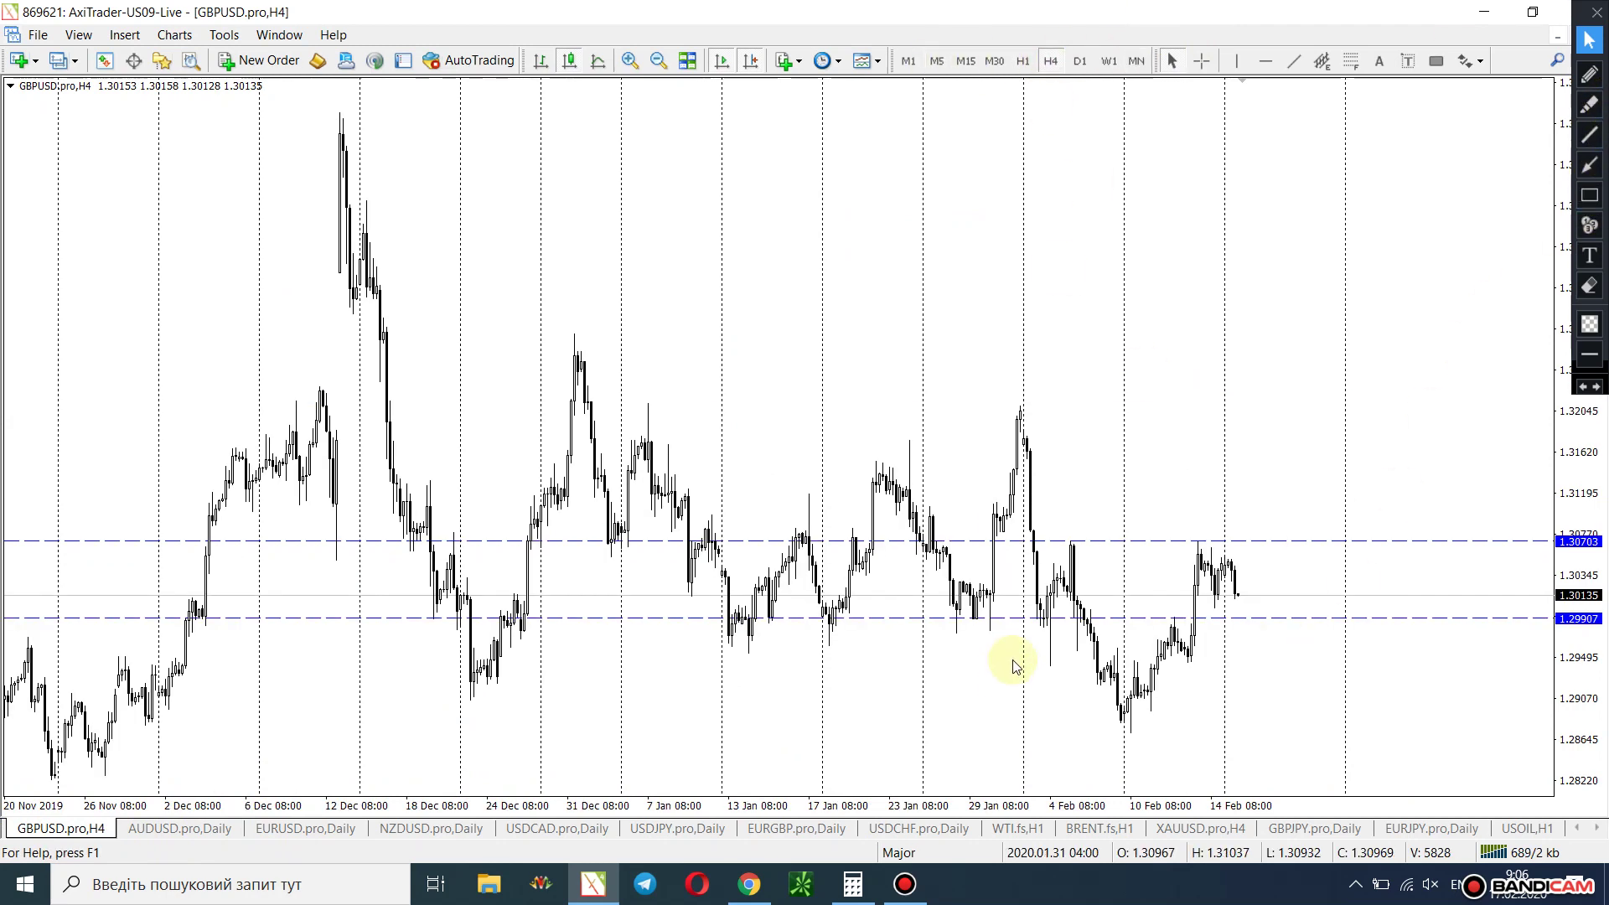
Sketch then clear a red price-wave projection, float the drawing tools, and switch GBPUSD to H1.
{"action": "left_click", "coordinate": [1589, 74]}
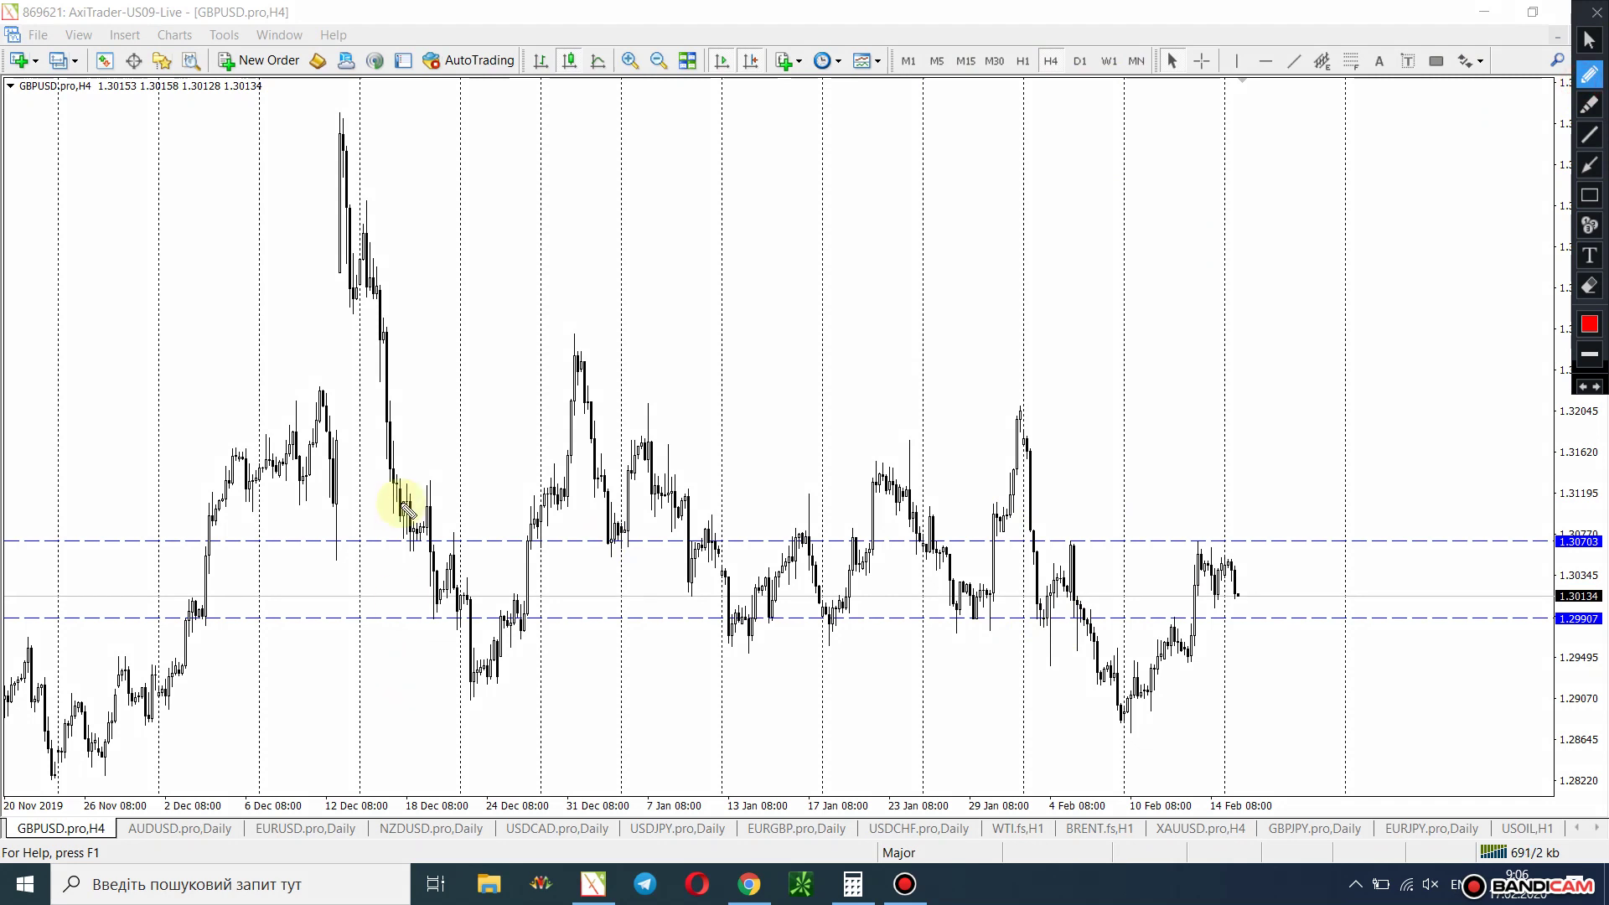
{"action": "left_click_drag", "start_coordinate": [403, 575], "coordinate": [806, 624]}
{"action": "mouse_move", "coordinate": [863, 567]}
{"action": "left_mouse_down"}
{"action": "mouse_move", "coordinate": [1023, 564]}
{"action": "mouse_move", "coordinate": [1232, 622]}
{"action": "left_mouse_up"}
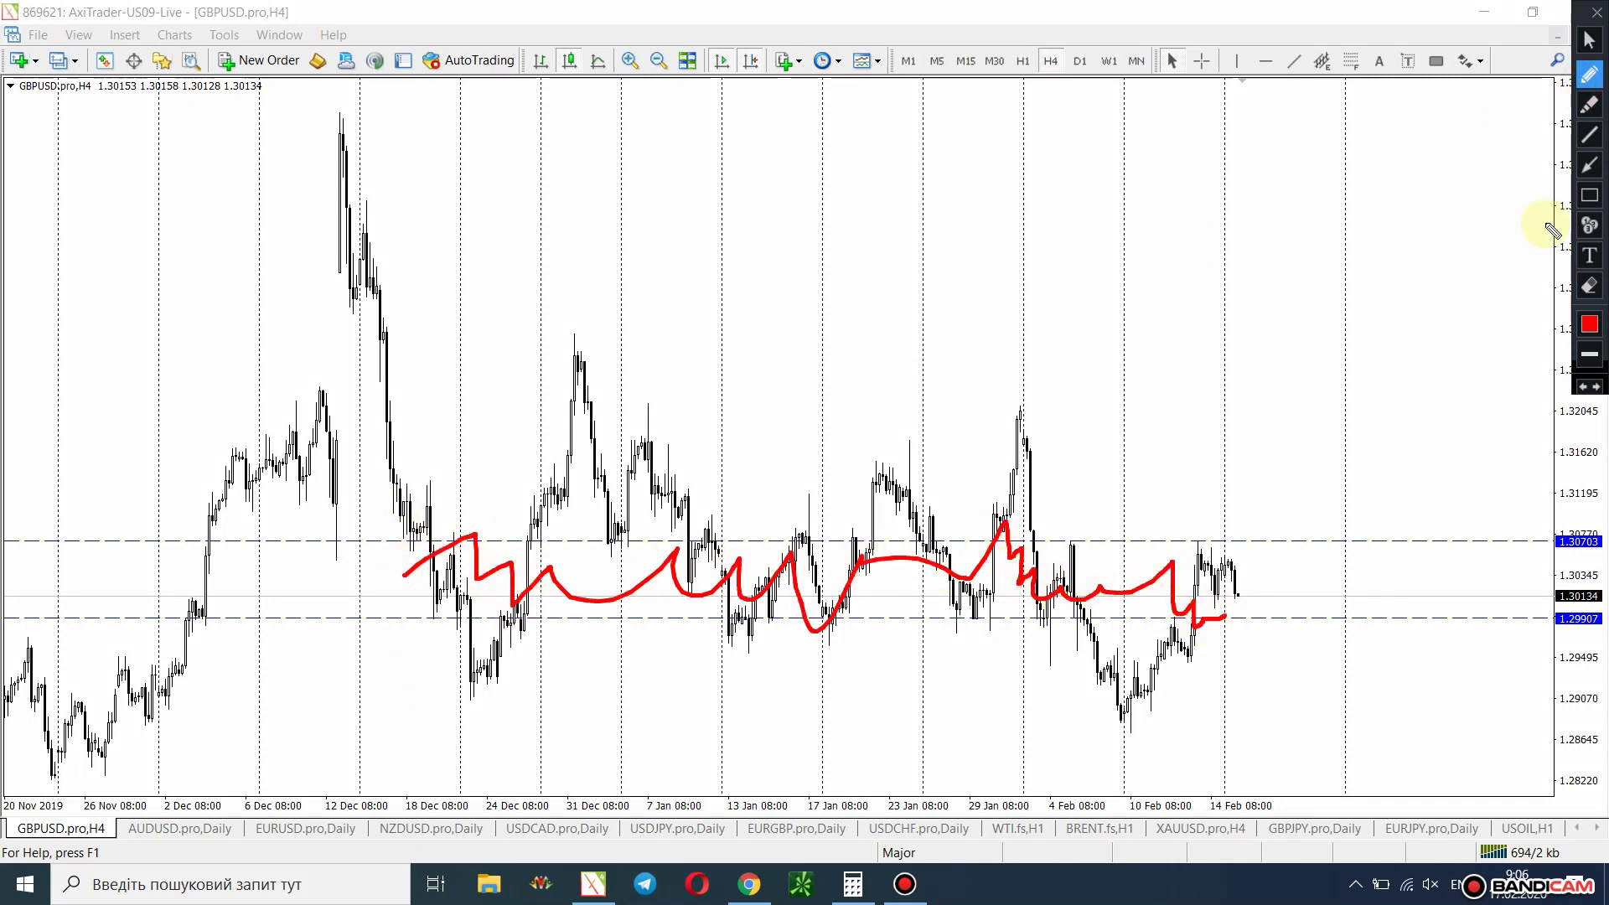
{"action": "left_click", "coordinate": [1586, 385]}
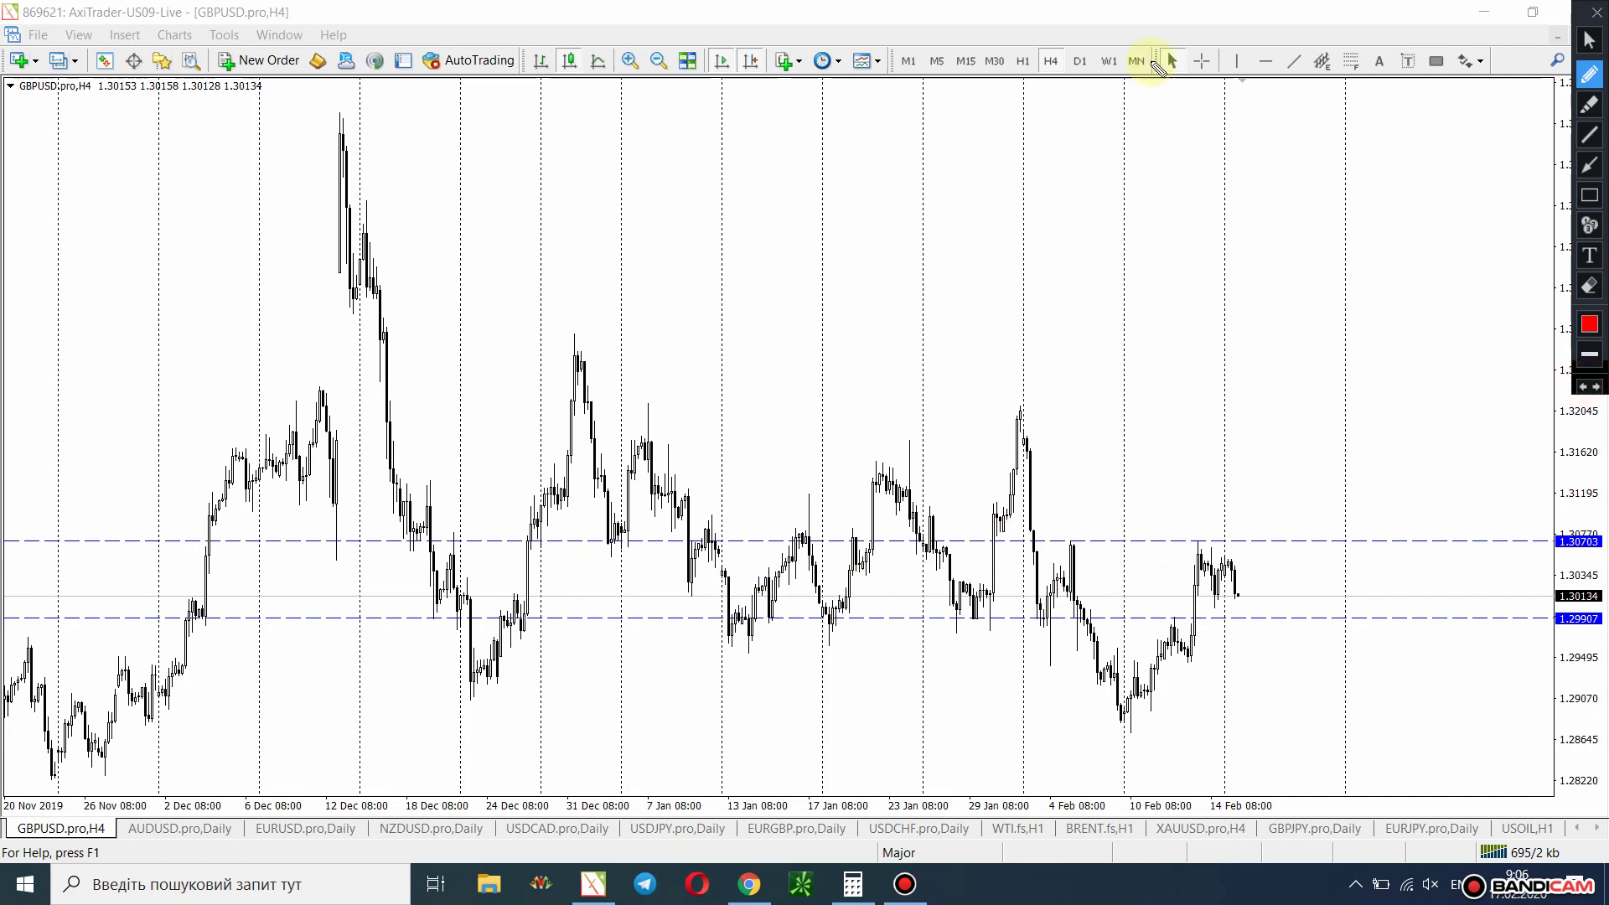
{"action": "mouse_move", "coordinate": [1589, 42]}
{"action": "left_mouse_down"}
{"action": "mouse_move", "coordinate": [881, 95]}
{"action": "mouse_move", "coordinate": [133, 225]}
{"action": "left_mouse_up"}
{"action": "left_click", "coordinate": [1023, 61]}
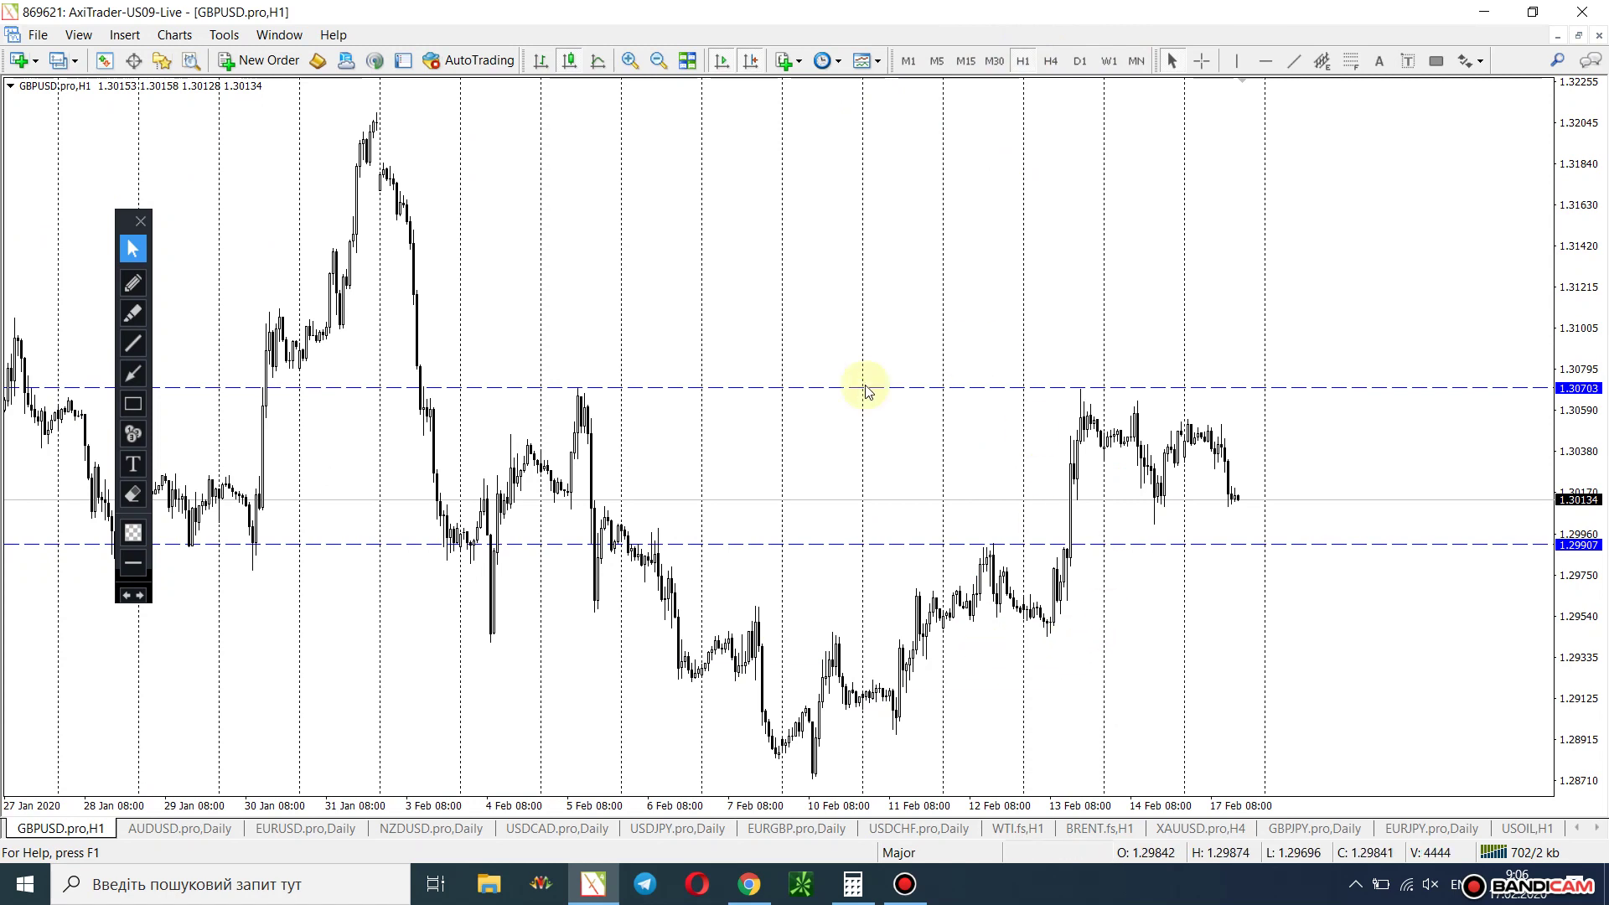
Mark the 5 Feb 1.30703 peak and the 31 Jan high in red, and sketch a projected rise toward 1.32.
{"action": "left_click", "coordinate": [132, 284]}
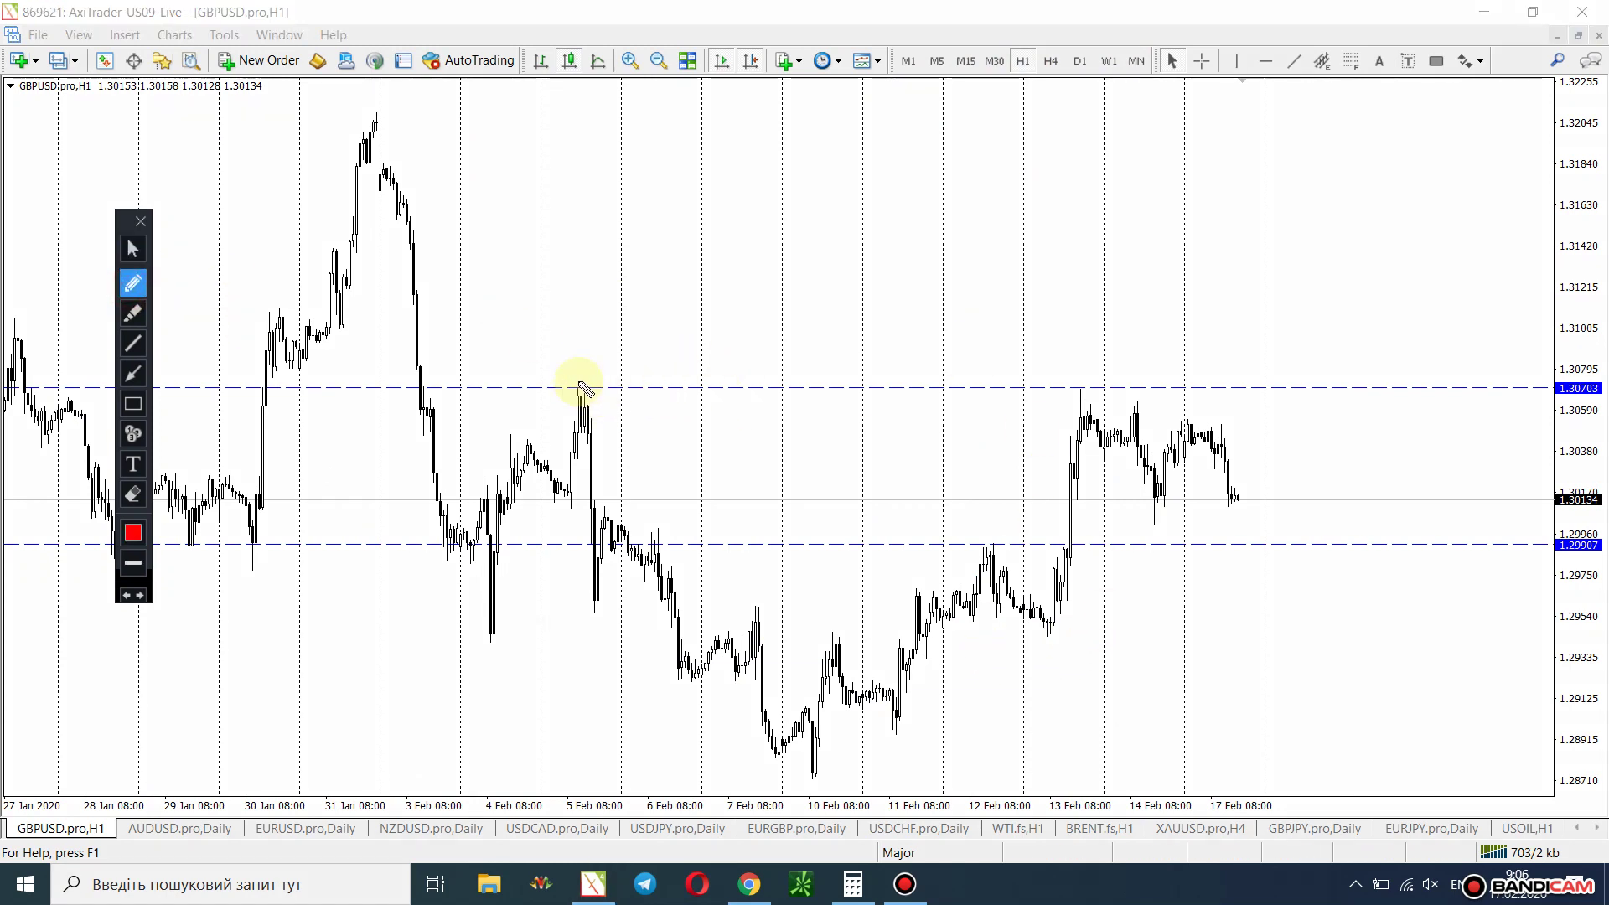
{"action": "left_click_drag", "start_coordinate": [575, 387], "coordinate": [627, 387]}
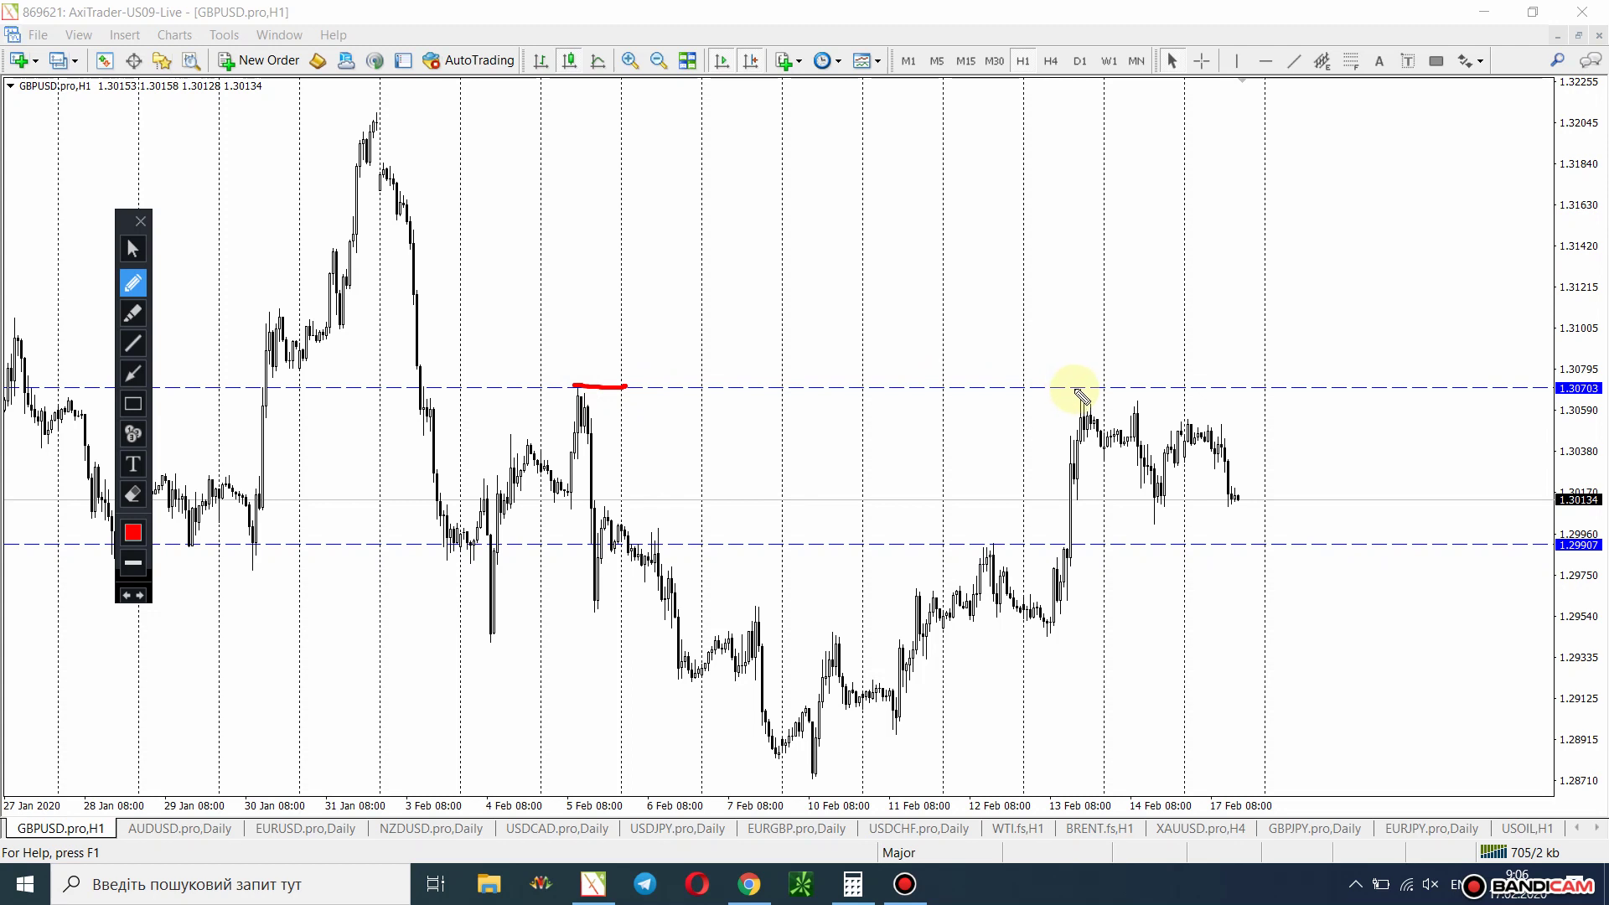
{"action": "mouse_move", "coordinate": [1238, 500]}
{"action": "left_mouse_down"}
{"action": "mouse_move", "coordinate": [1284, 362]}
{"action": "mouse_move", "coordinate": [1371, 198]}
{"action": "mouse_move", "coordinate": [1336, 179]}
{"action": "mouse_move", "coordinate": [1386, 200]}
{"action": "left_mouse_up"}
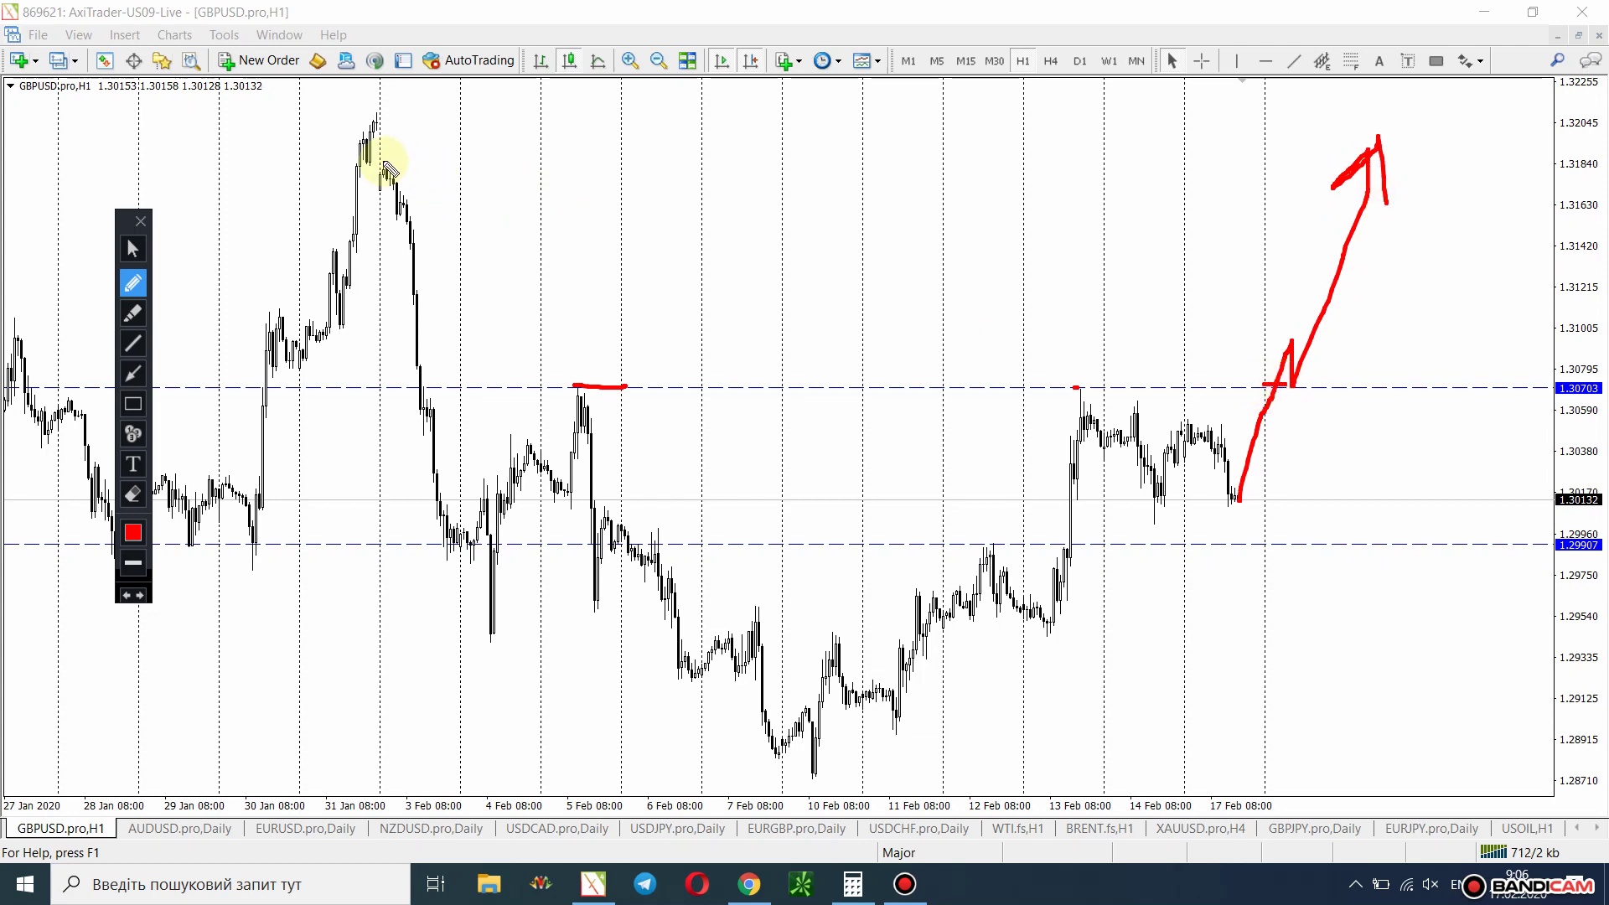
{"action": "left_click_drag", "start_coordinate": [382, 167], "coordinate": [382, 166]}
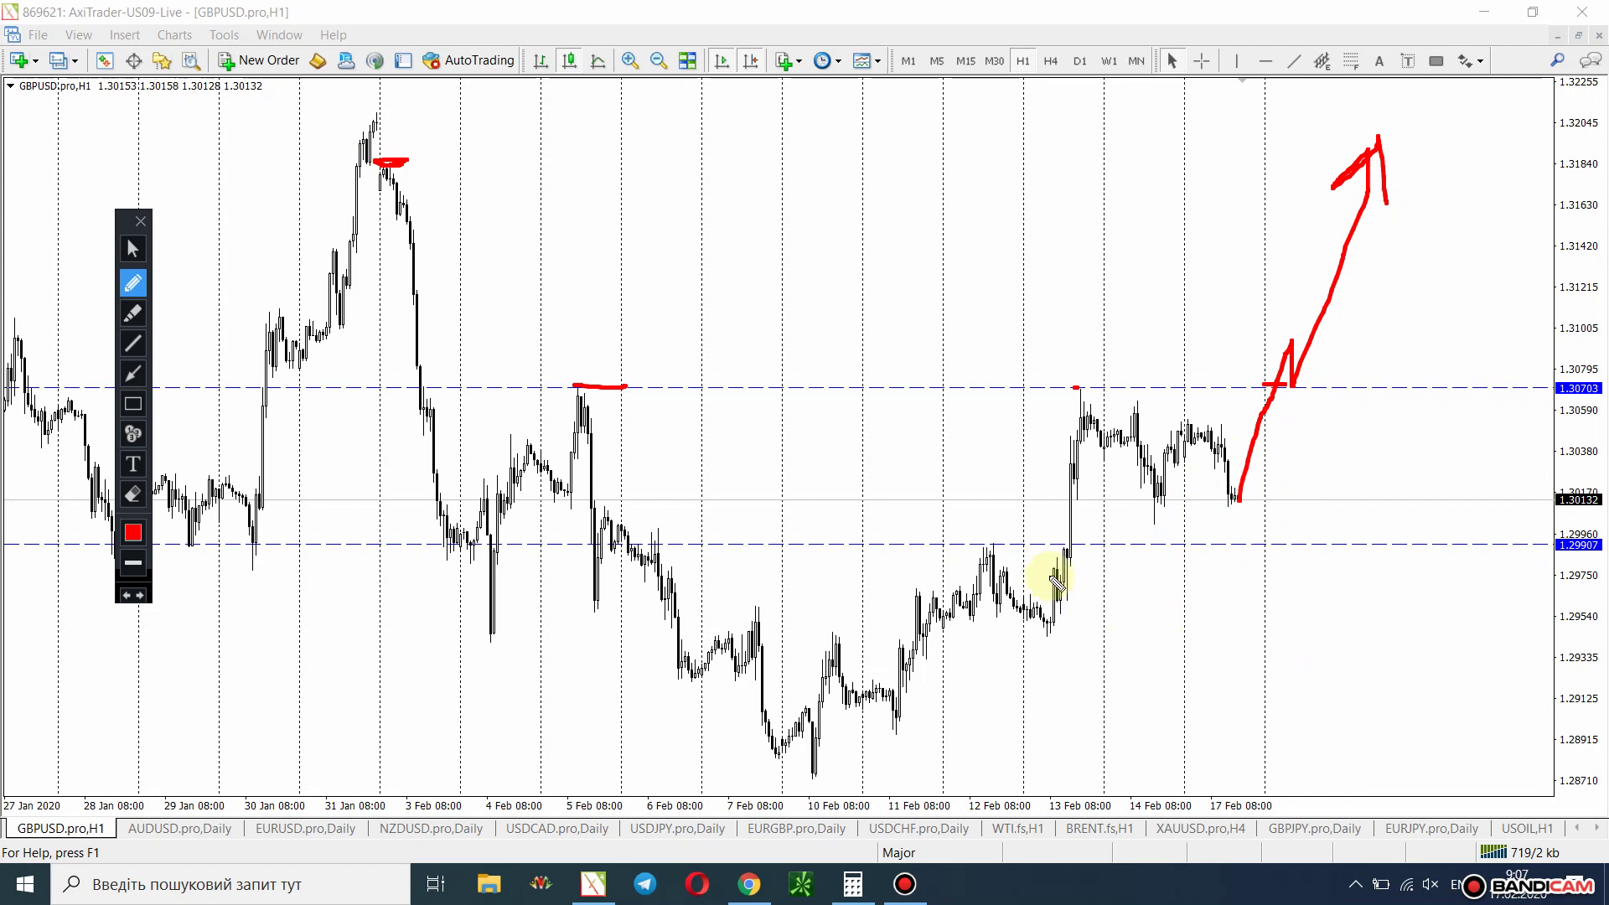
Show the AUDUSD chart on the four-hour timeframe.
{"action": "left_click", "coordinate": [132, 249]}
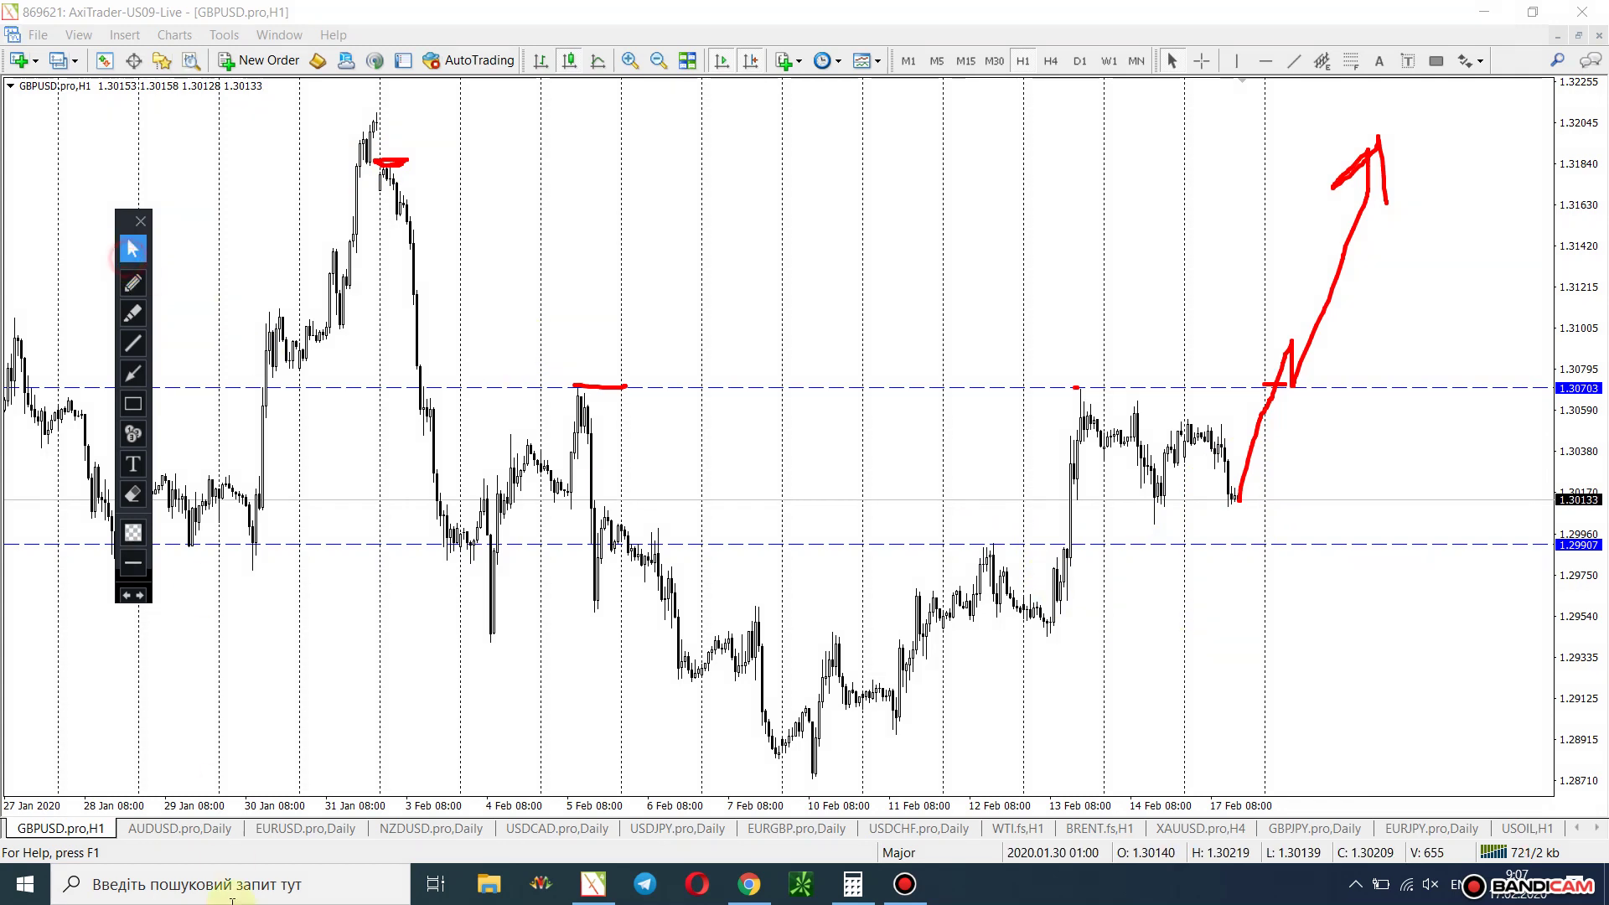
{"action": "left_click", "coordinate": [179, 828]}
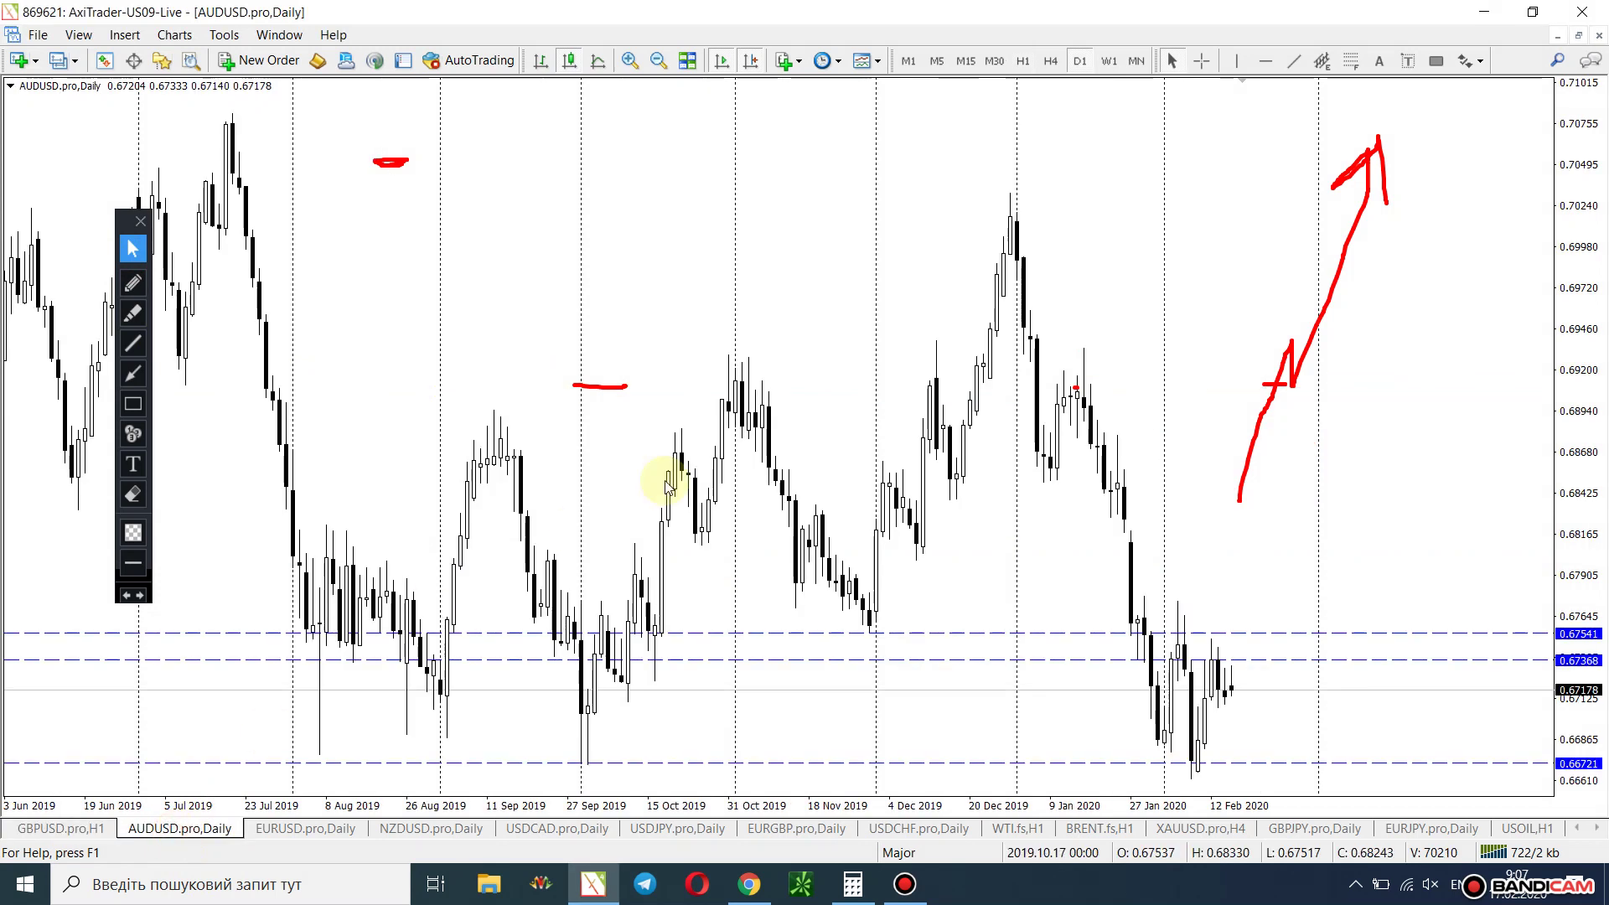
{"action": "left_click", "coordinate": [1050, 60]}
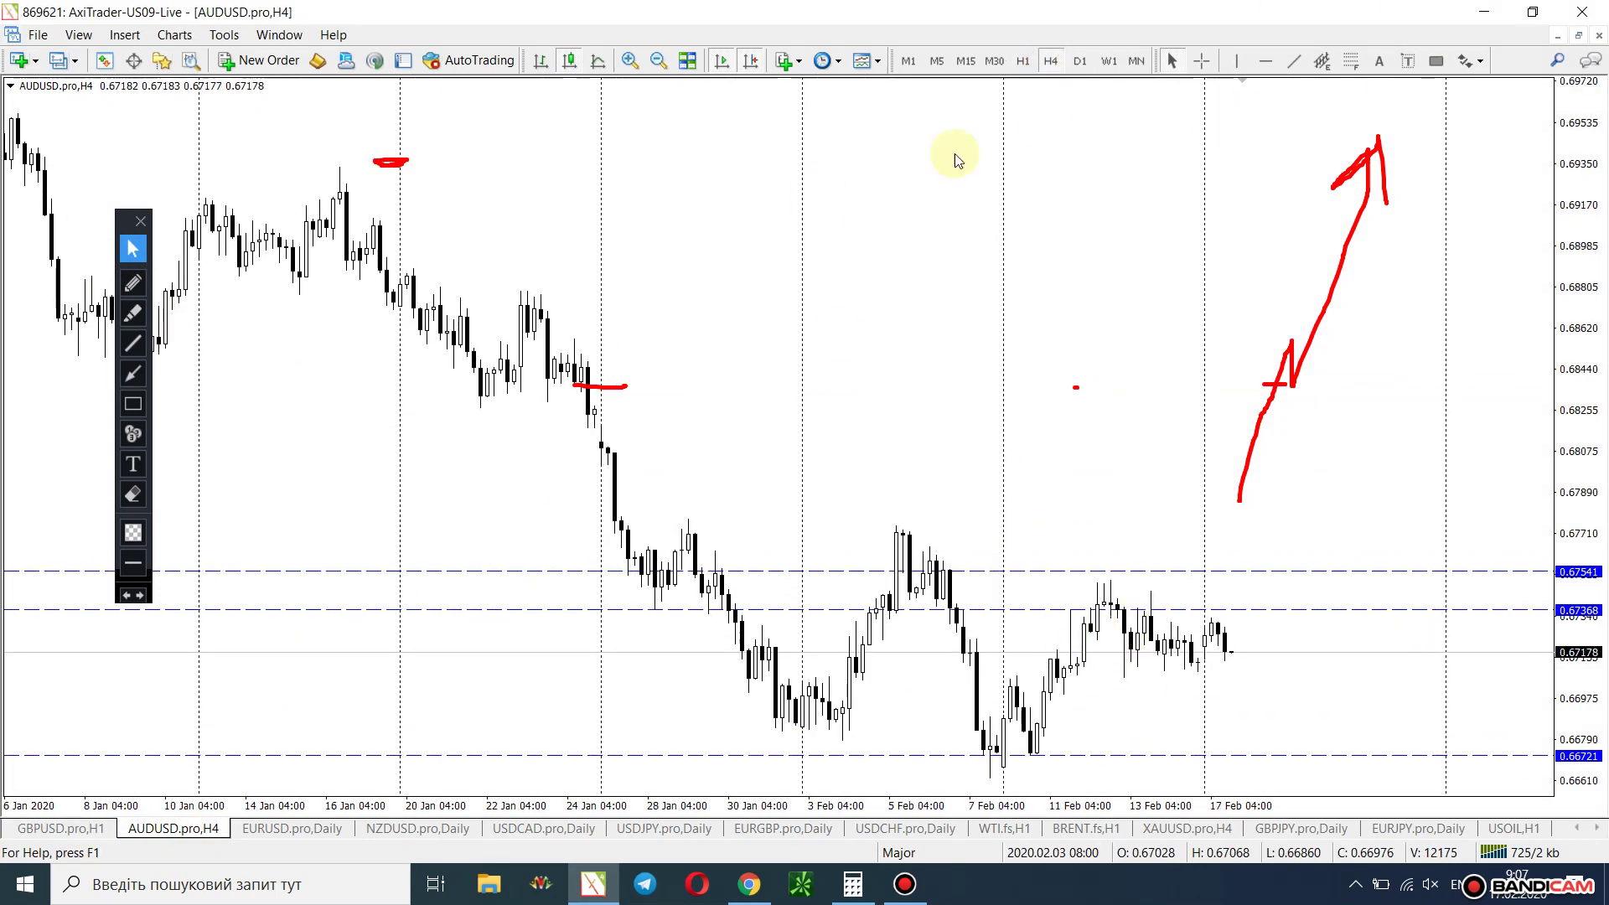
Sketch red strokes tracing the 11–13 Feb zigzag, range bottom and range top on AUDUSD.
{"action": "left_click", "coordinate": [128, 285]}
{"action": "mouse_move", "coordinate": [1049, 634]}
{"action": "left_mouse_down"}
{"action": "mouse_move", "coordinate": [1071, 607]}
{"action": "mouse_move", "coordinate": [1121, 650]}
{"action": "mouse_move", "coordinate": [1214, 639]}
{"action": "left_mouse_up"}
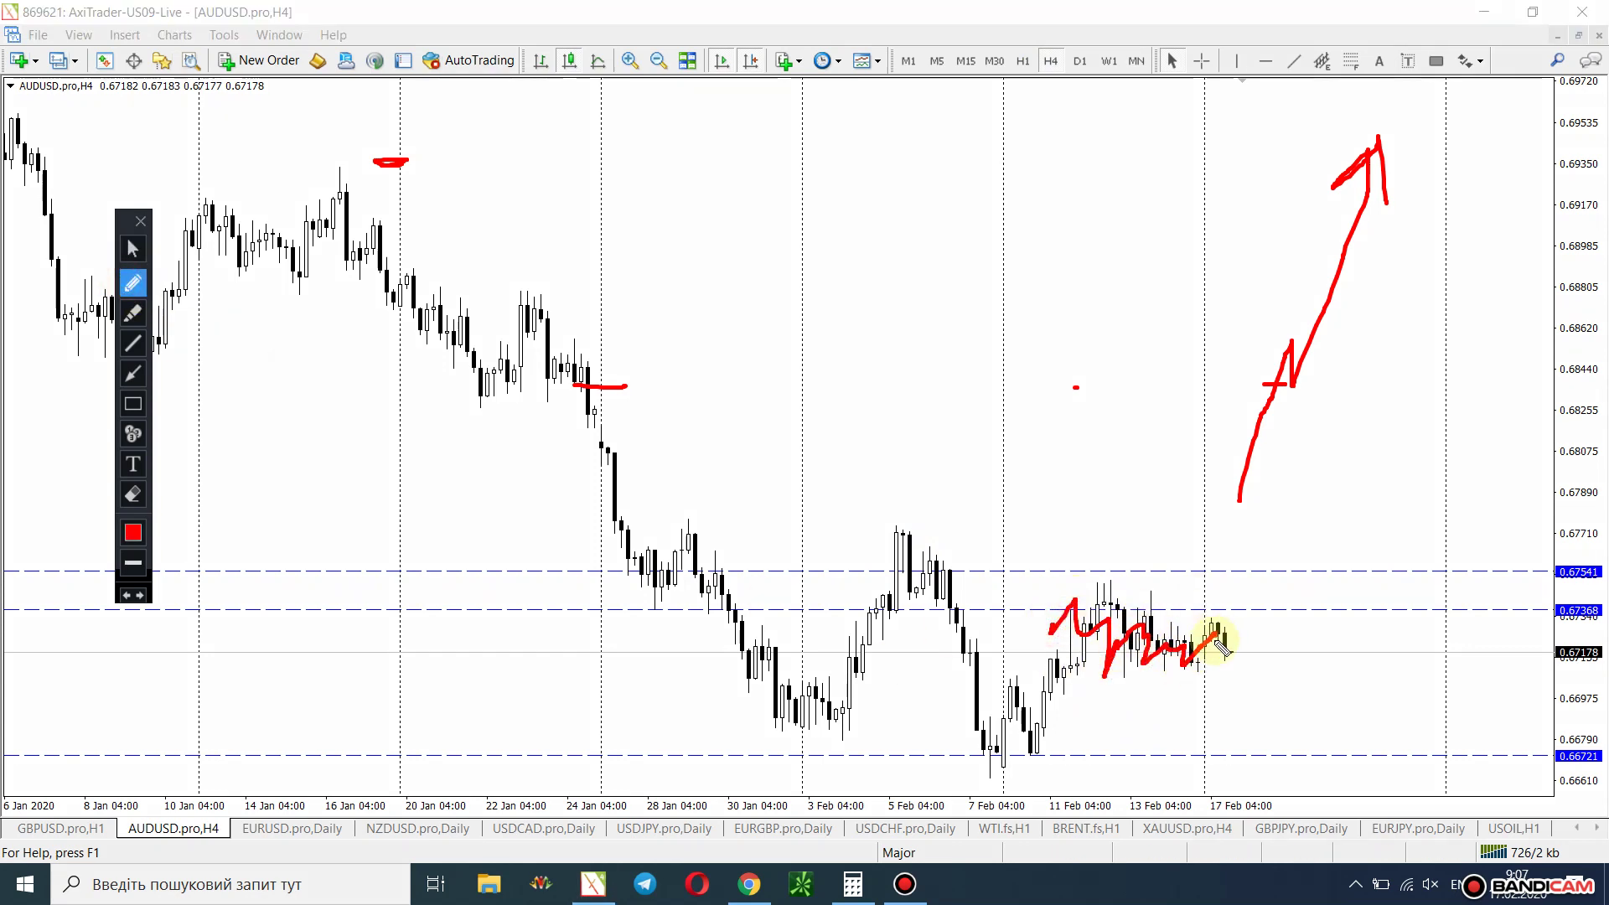
{"action": "left_click_drag", "start_coordinate": [1049, 683], "coordinate": [1236, 662]}
{"action": "left_click_drag", "start_coordinate": [1081, 578], "coordinate": [1325, 620]}
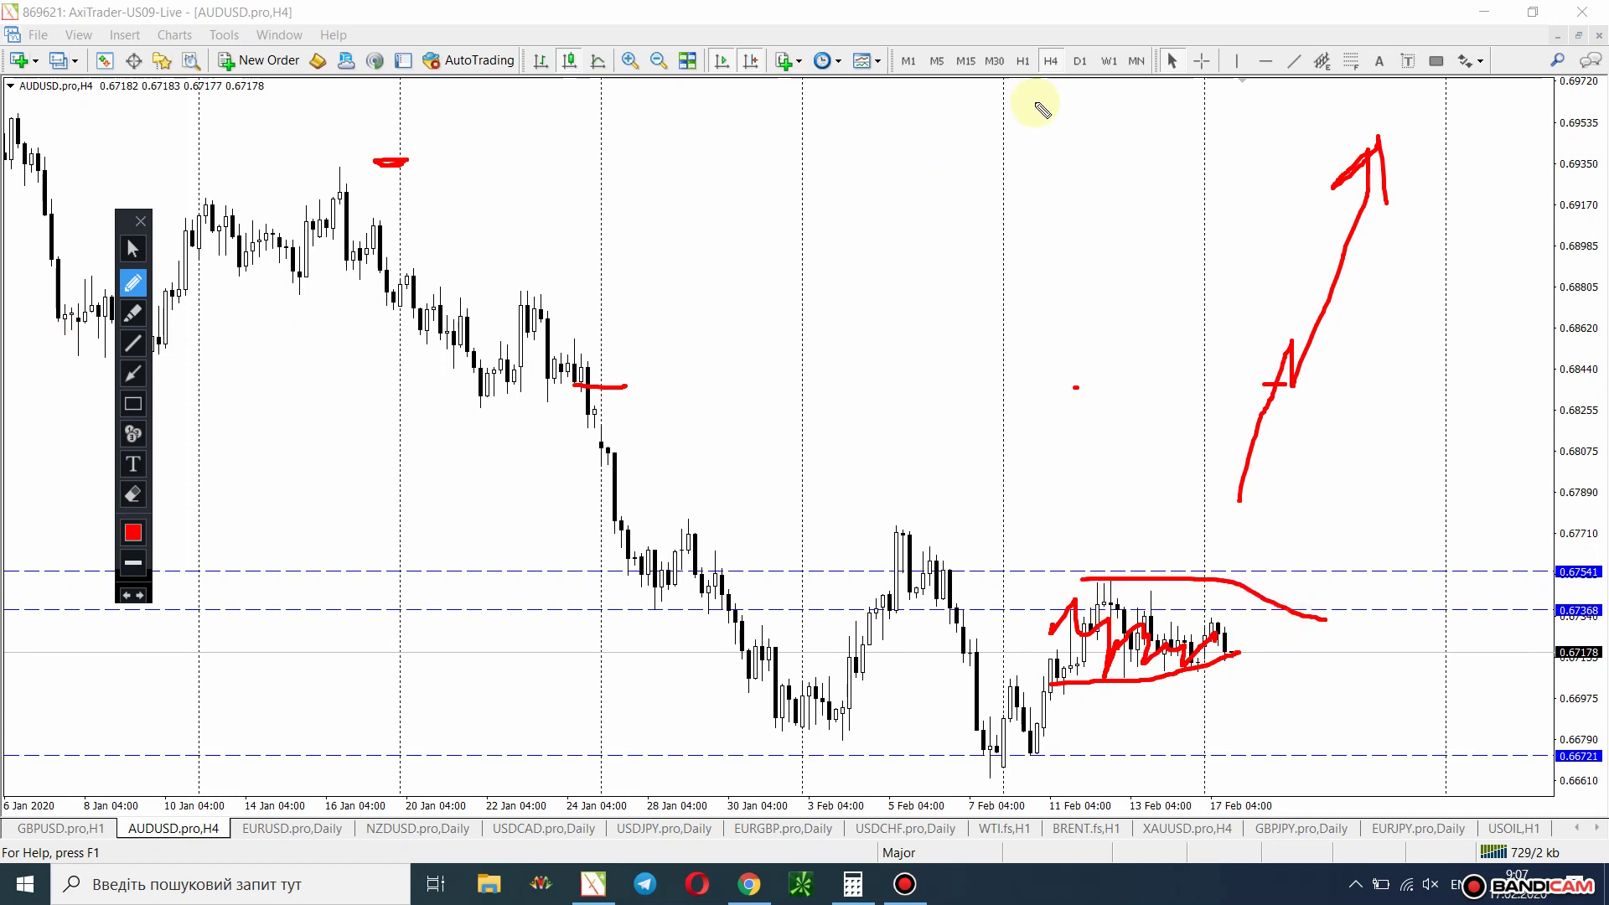
Undo all the red AUDUSD strokes and bring up the EURUSD daily chart.
{"action": "left_click", "coordinate": [125, 595]}
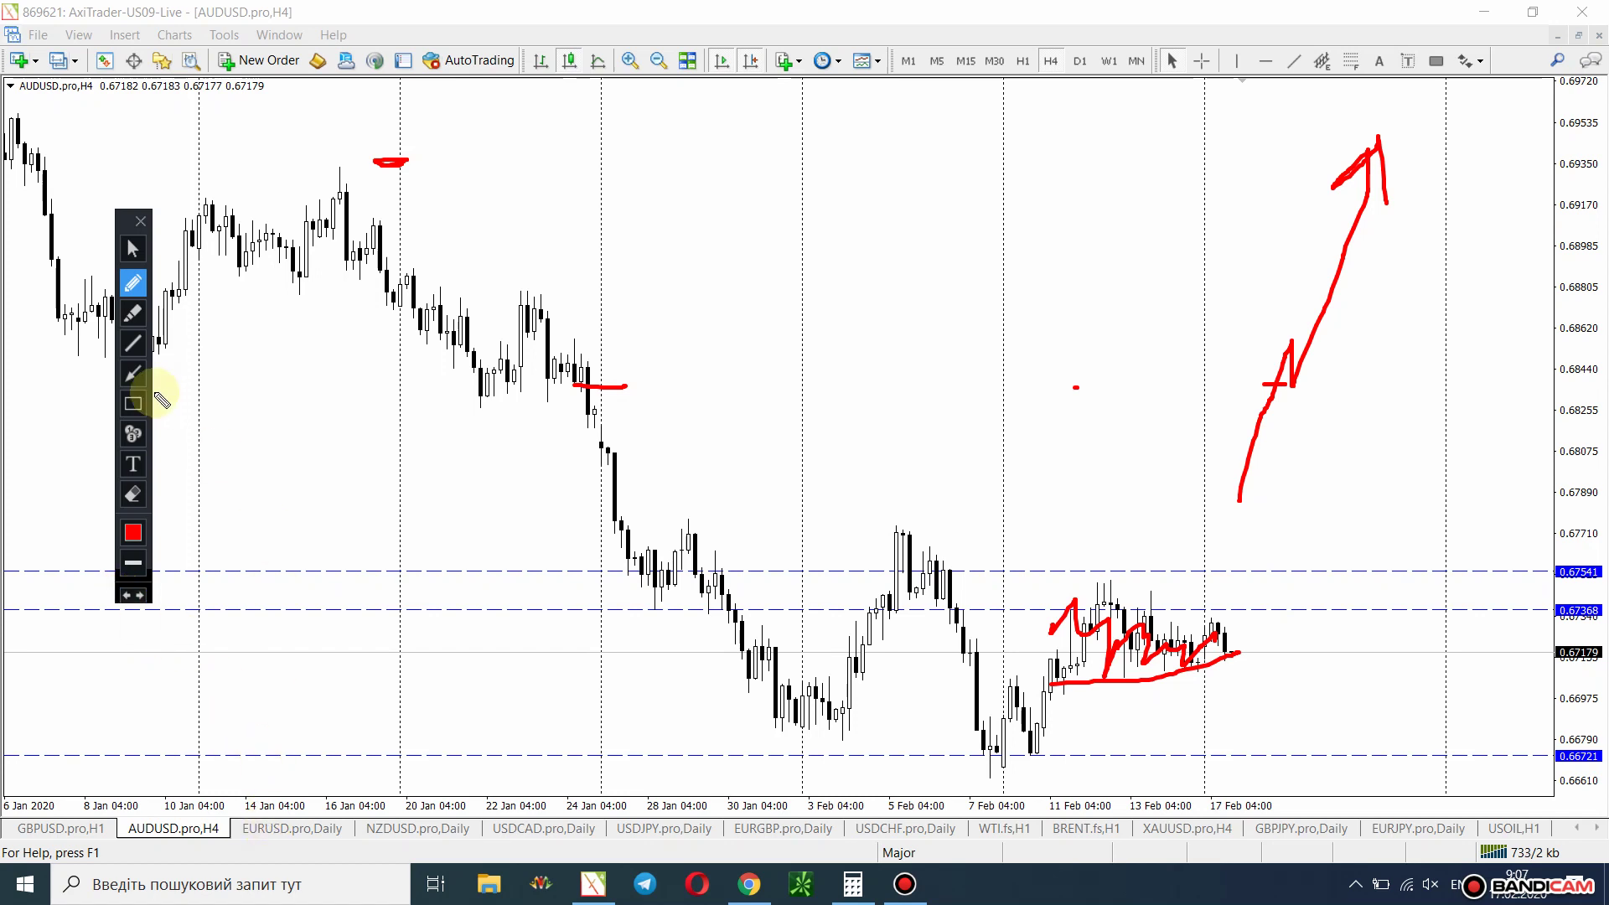
{"action": "left_click", "coordinate": [130, 598]}
{"action": "left_click", "coordinate": [131, 596]}
{"action": "left_click", "coordinate": [132, 596]}
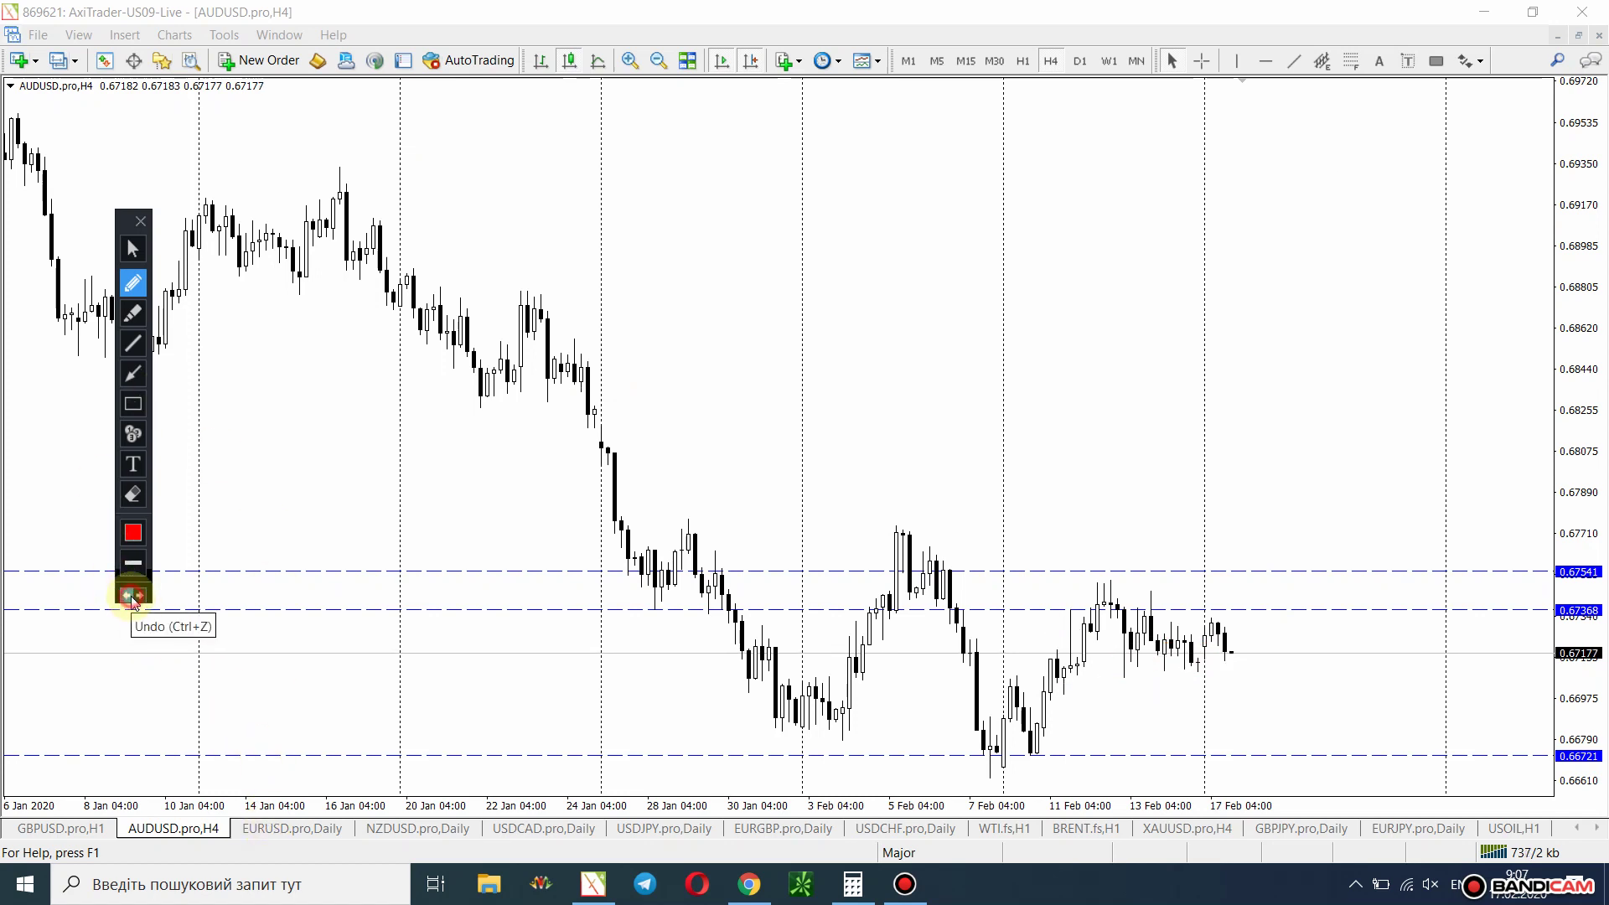
{"action": "left_click", "coordinate": [131, 255]}
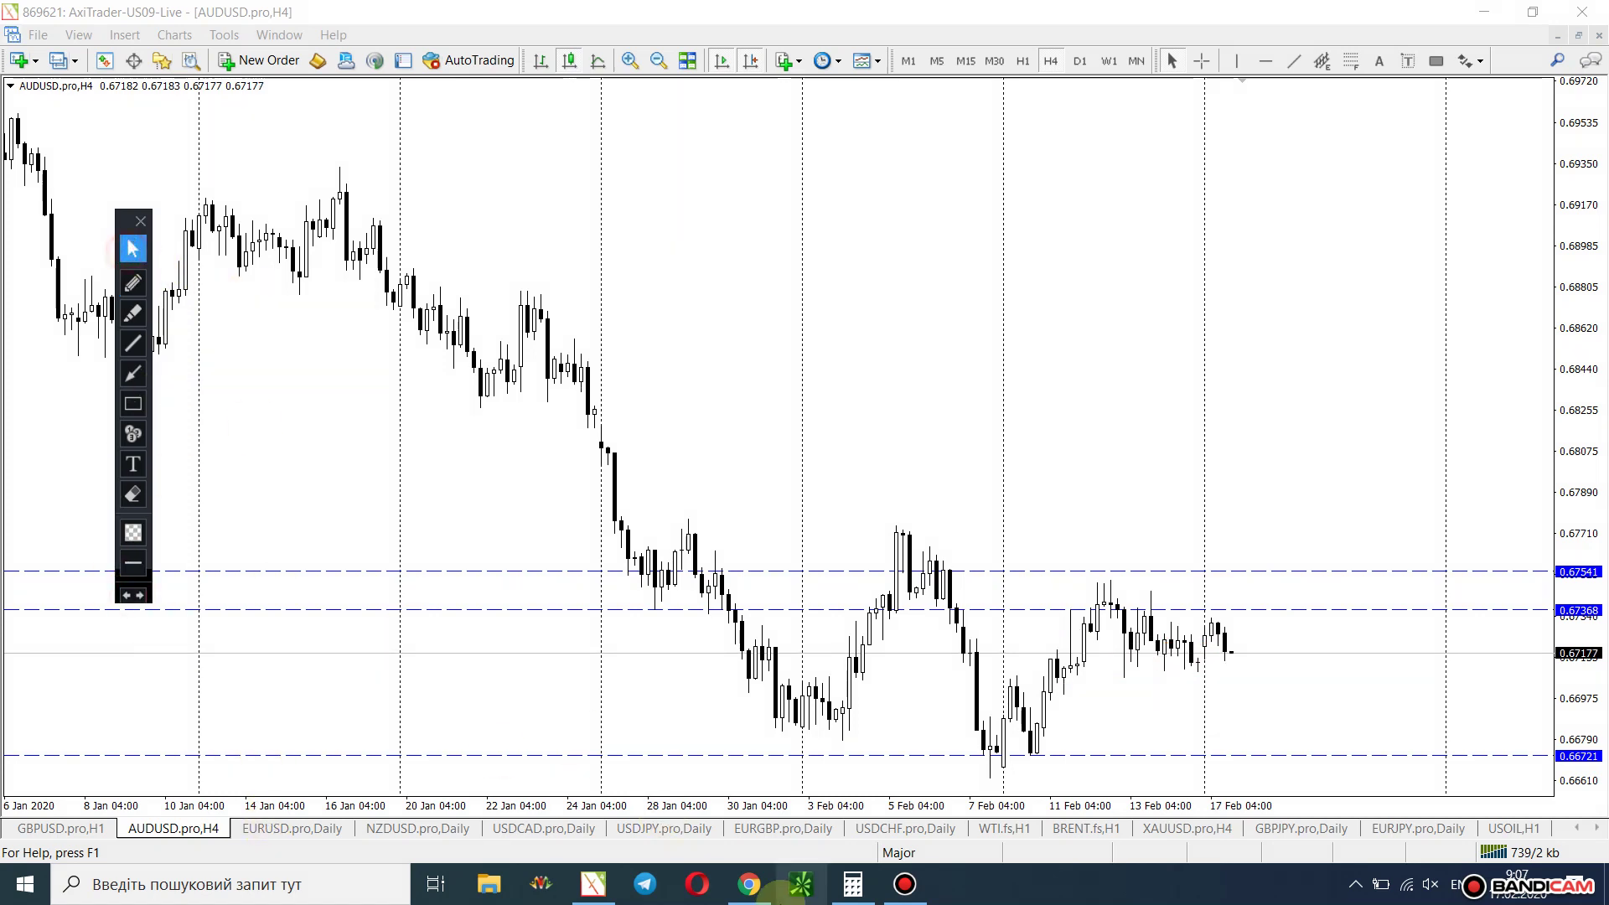
{"action": "left_click", "coordinate": [270, 829]}
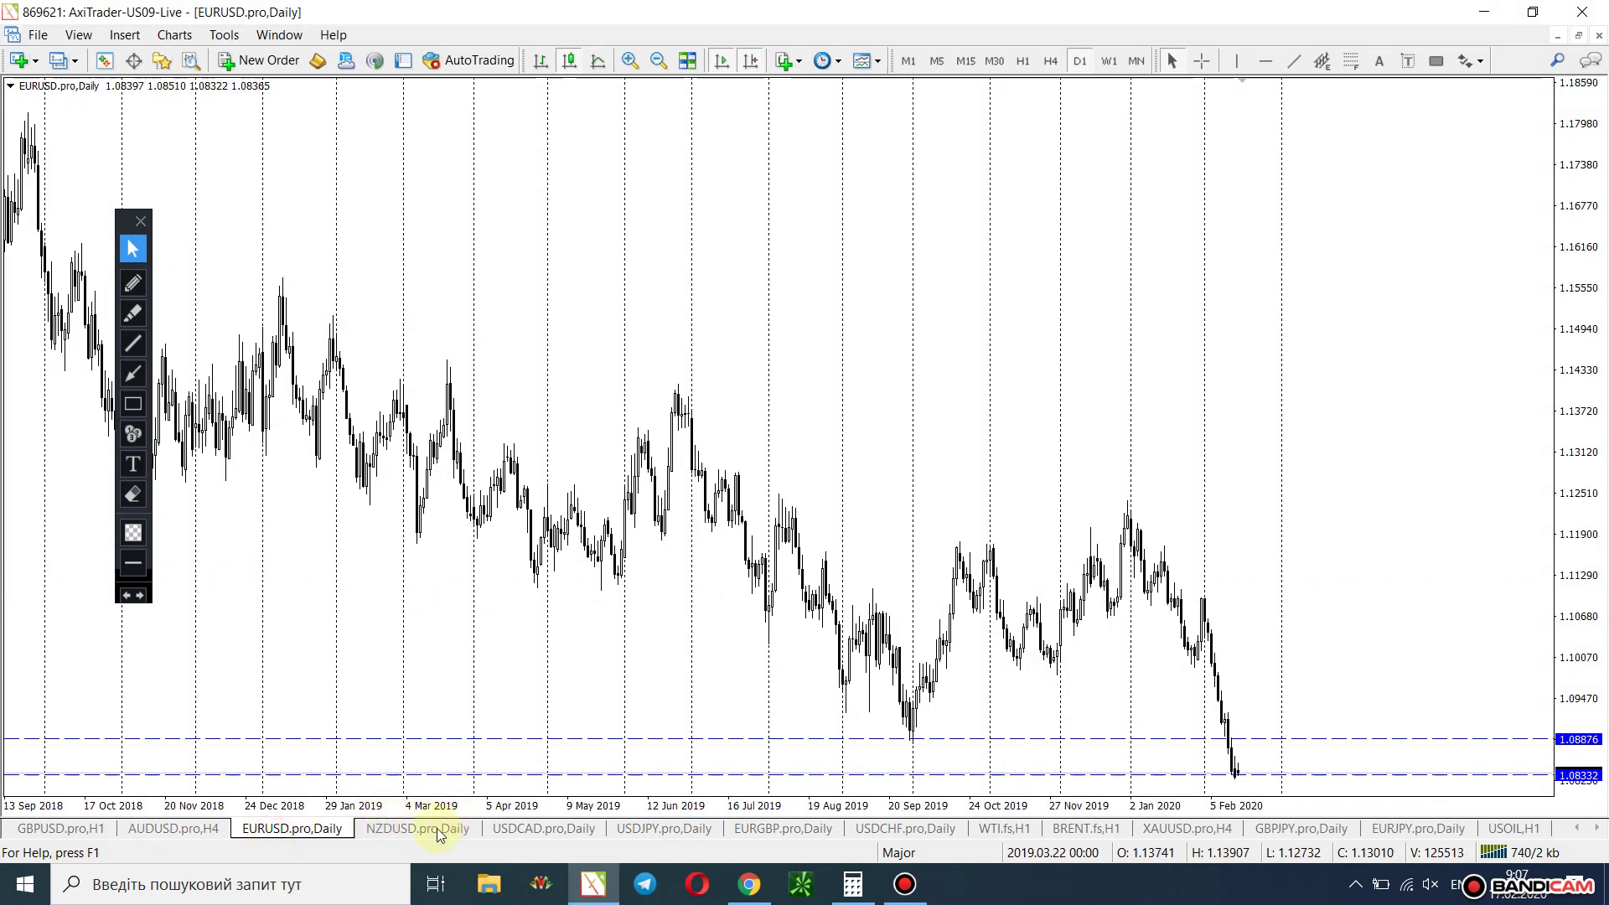
Review the NZDUSD, USDCAD and USDJPY charts in turn.
{"action": "left_click", "coordinate": [390, 827]}
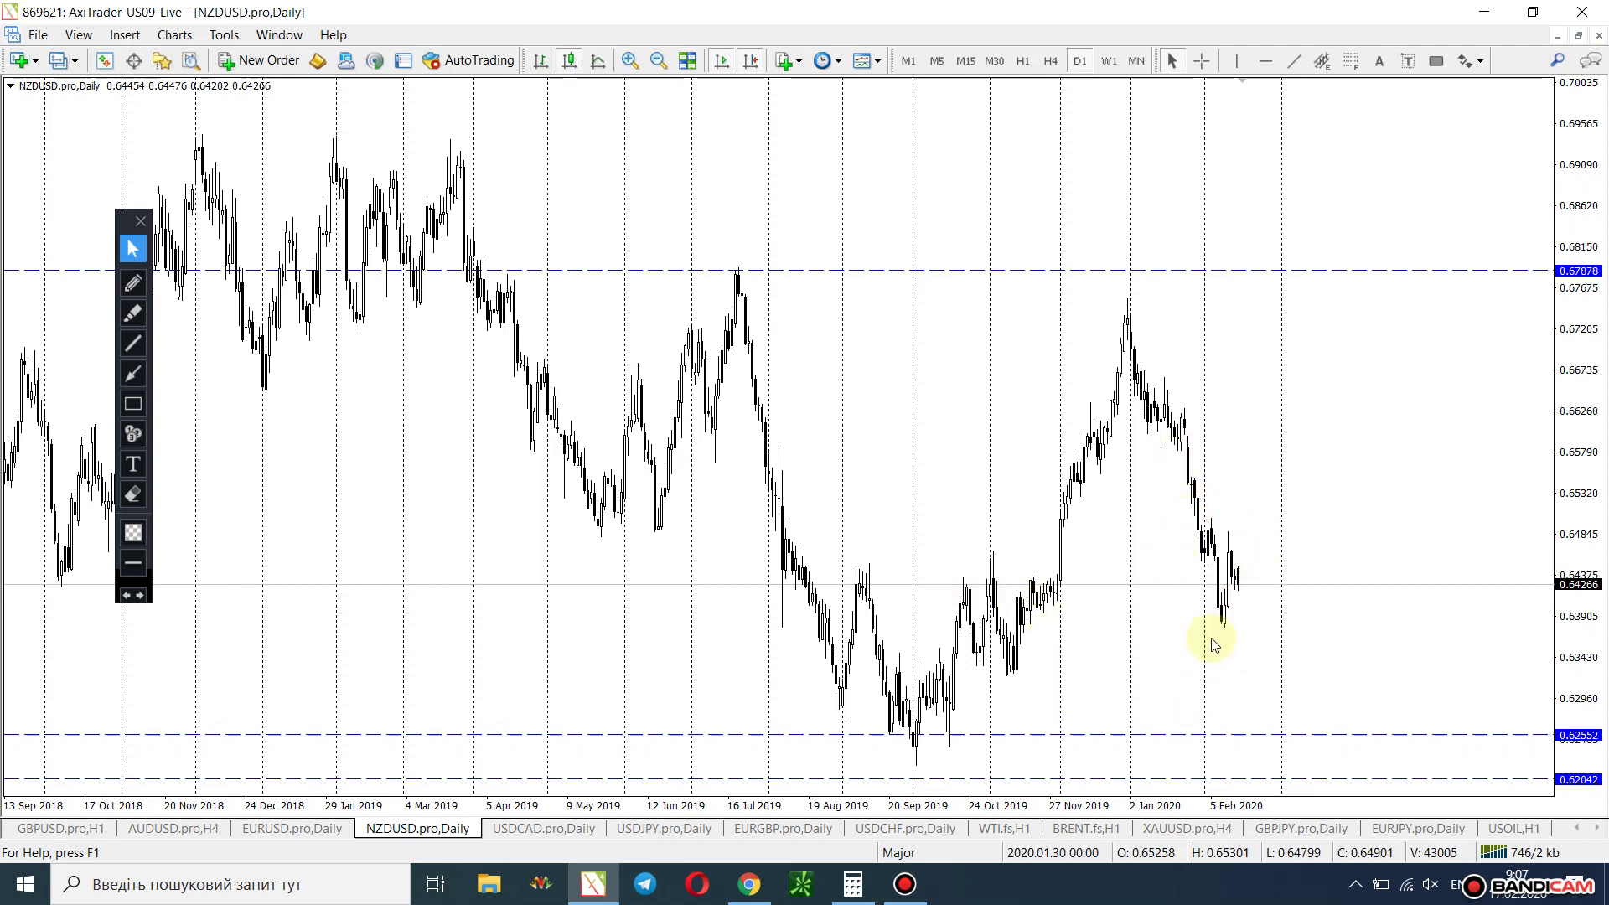
{"action": "left_click", "coordinate": [541, 830]}
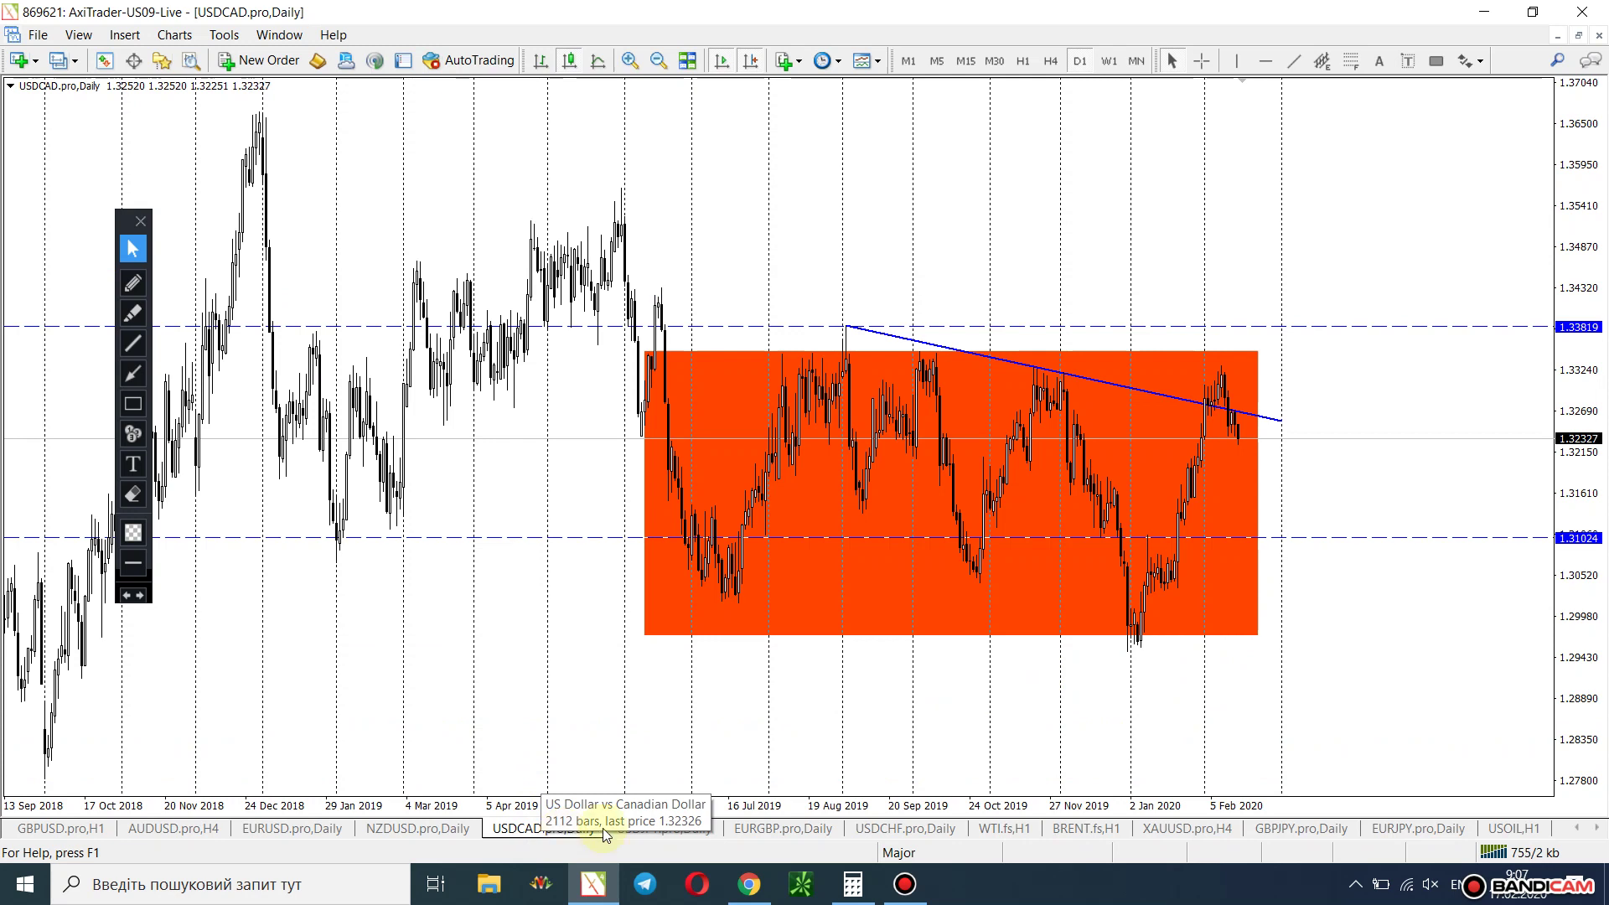
{"action": "left_click", "coordinate": [669, 838]}
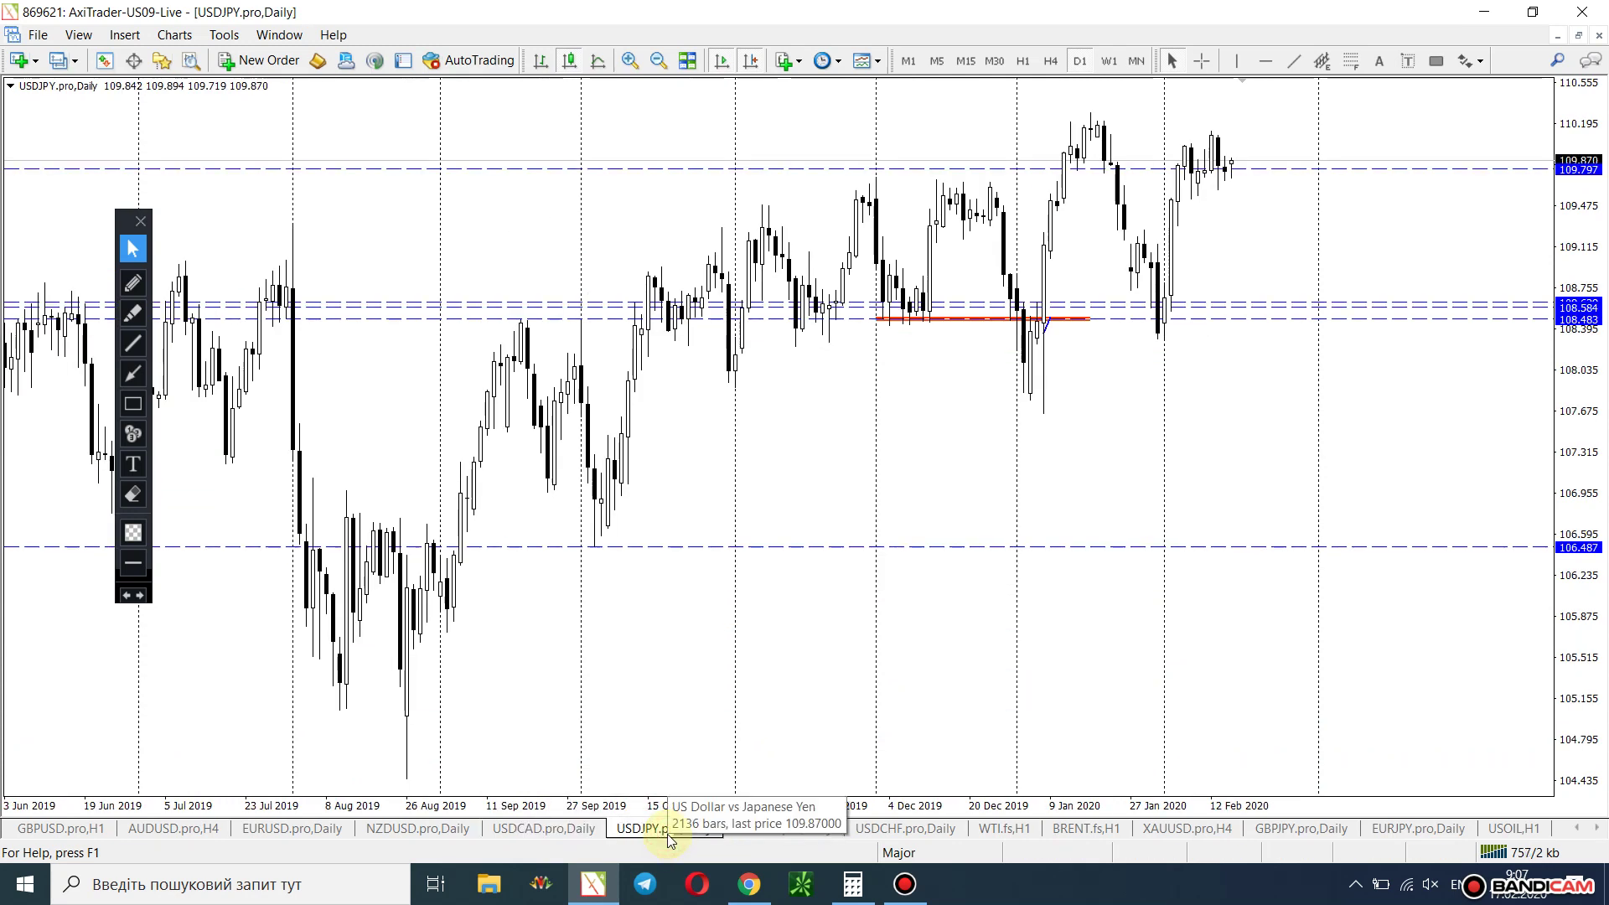
Open EURGBP and set it to H1 after a brief look at W1.
{"action": "left_click", "coordinate": [749, 825]}
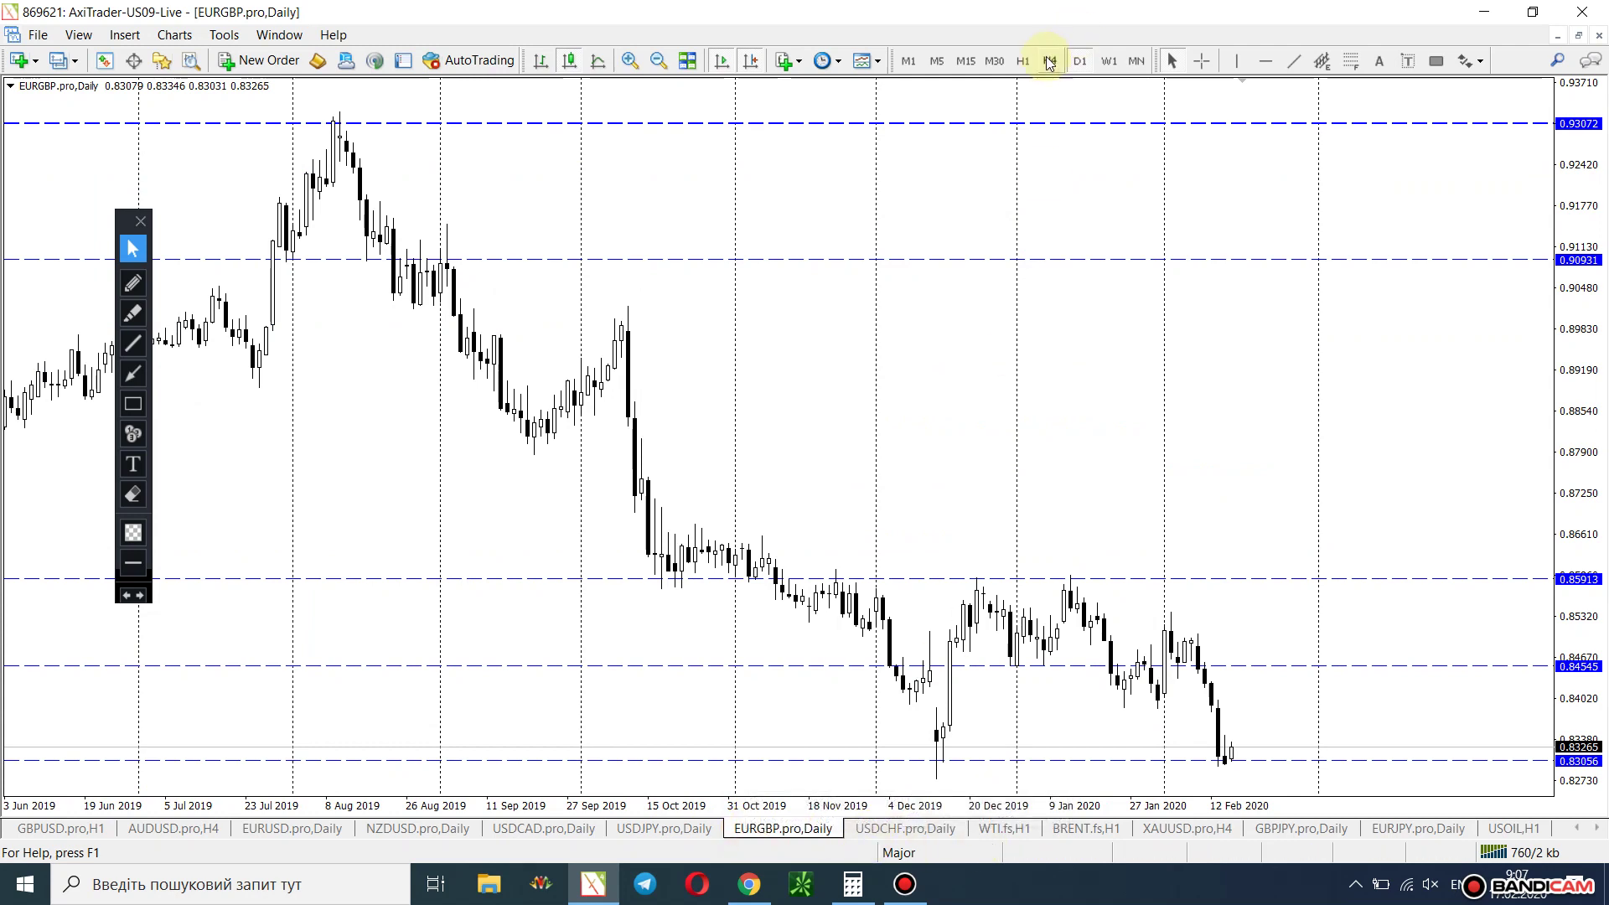
{"action": "left_click", "coordinate": [1110, 63]}
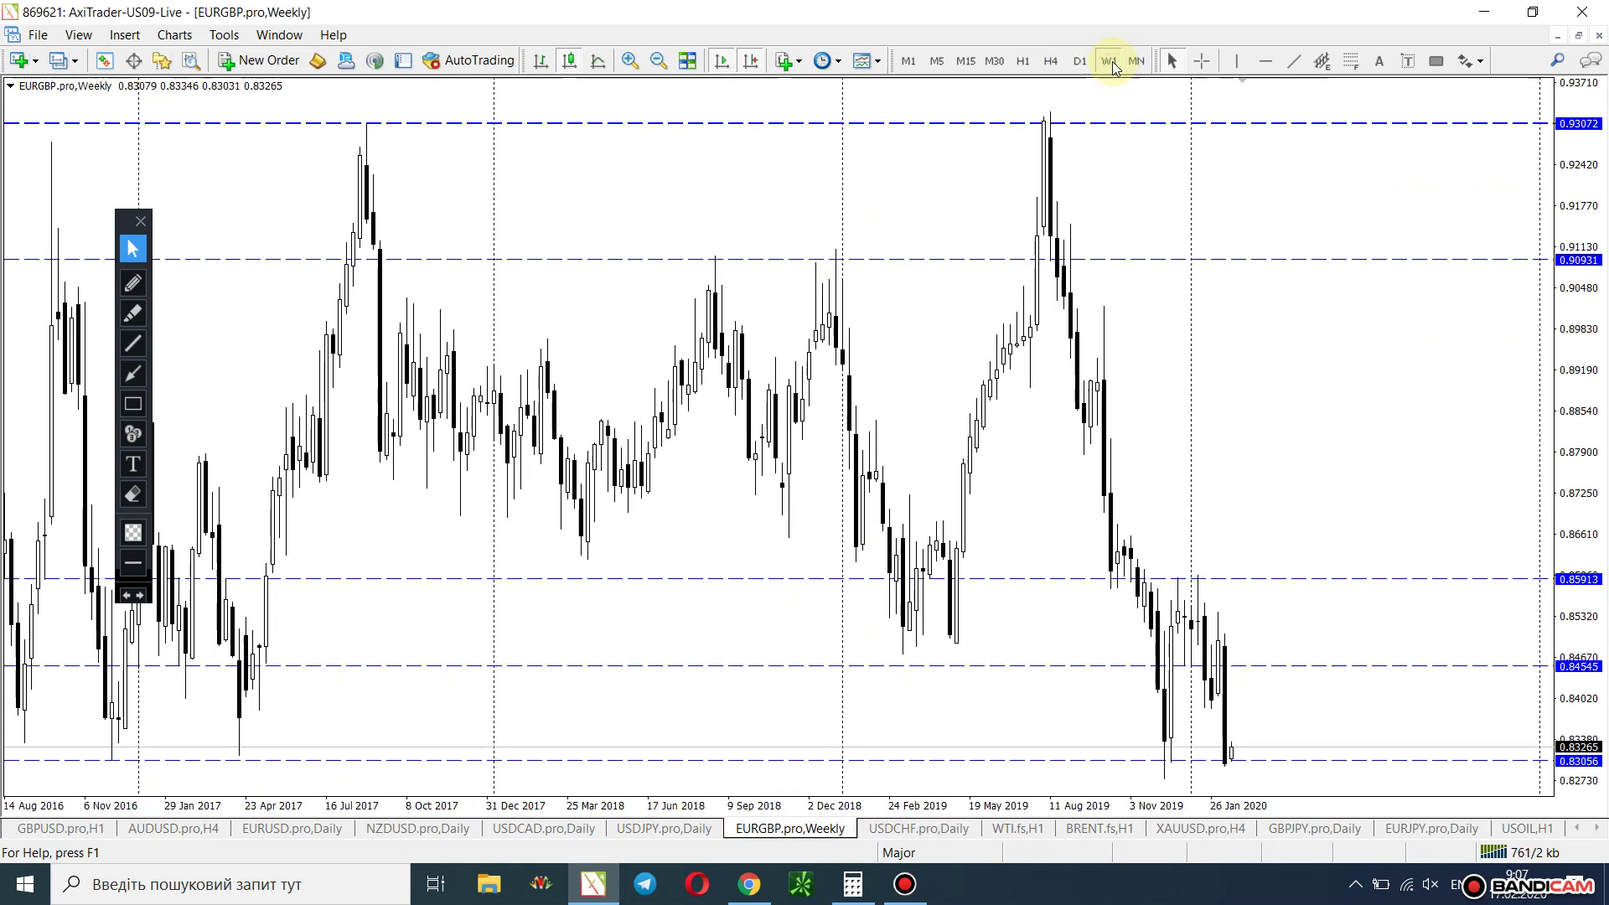
{"action": "left_click", "coordinate": [1023, 62]}
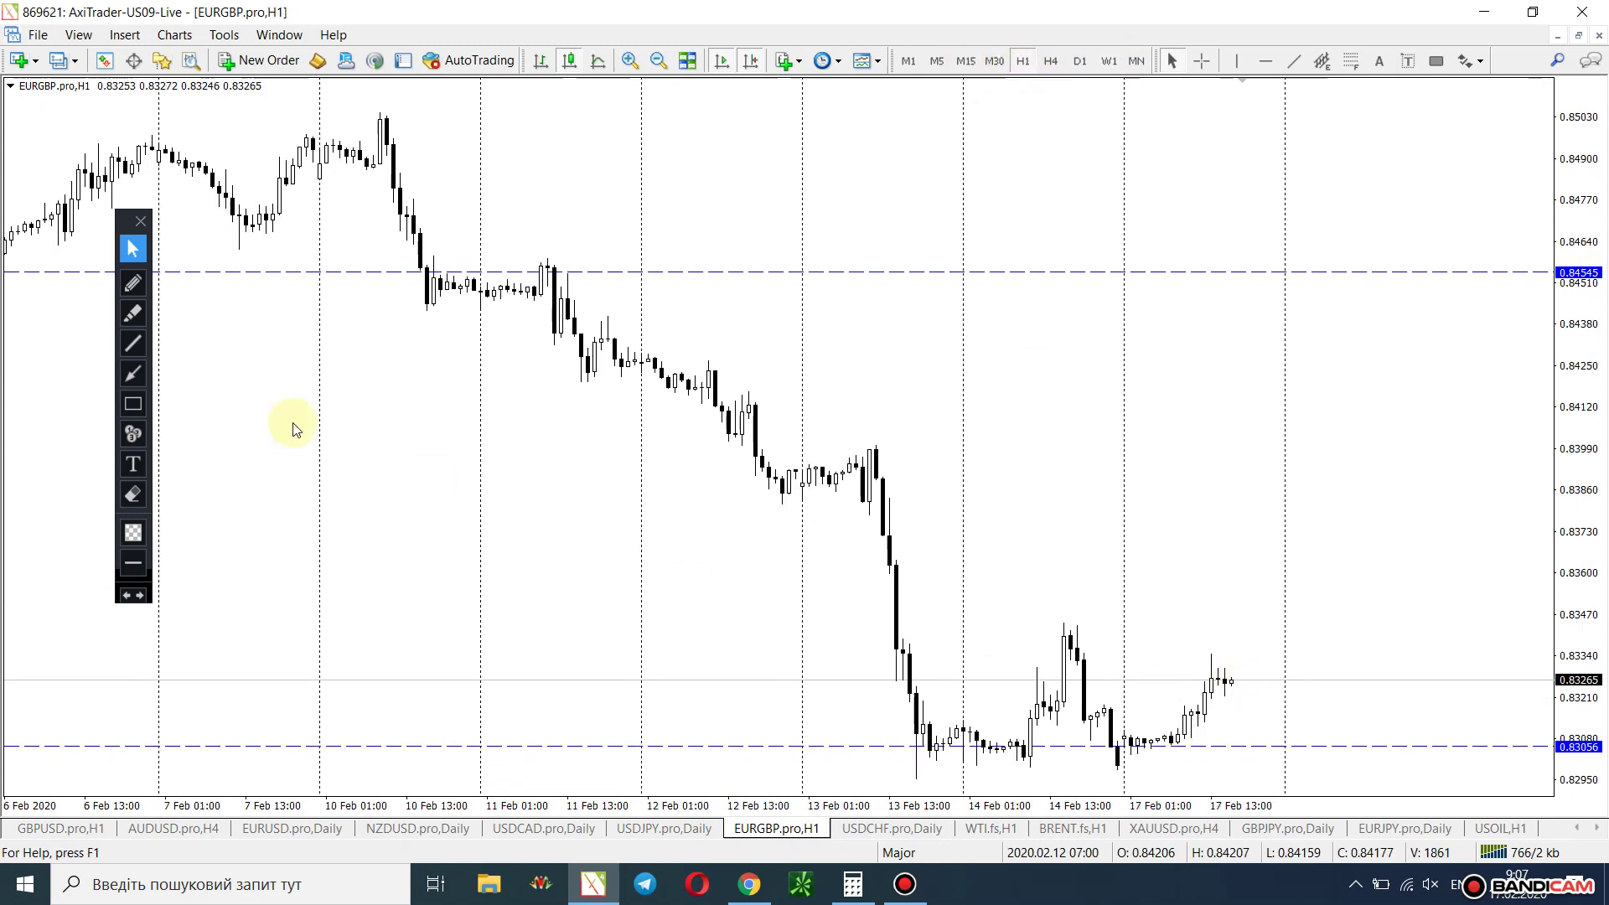
Sketch red mid-Feb support, a projected wave and the range top on EURGBP H1.
{"action": "left_click", "coordinate": [133, 283]}
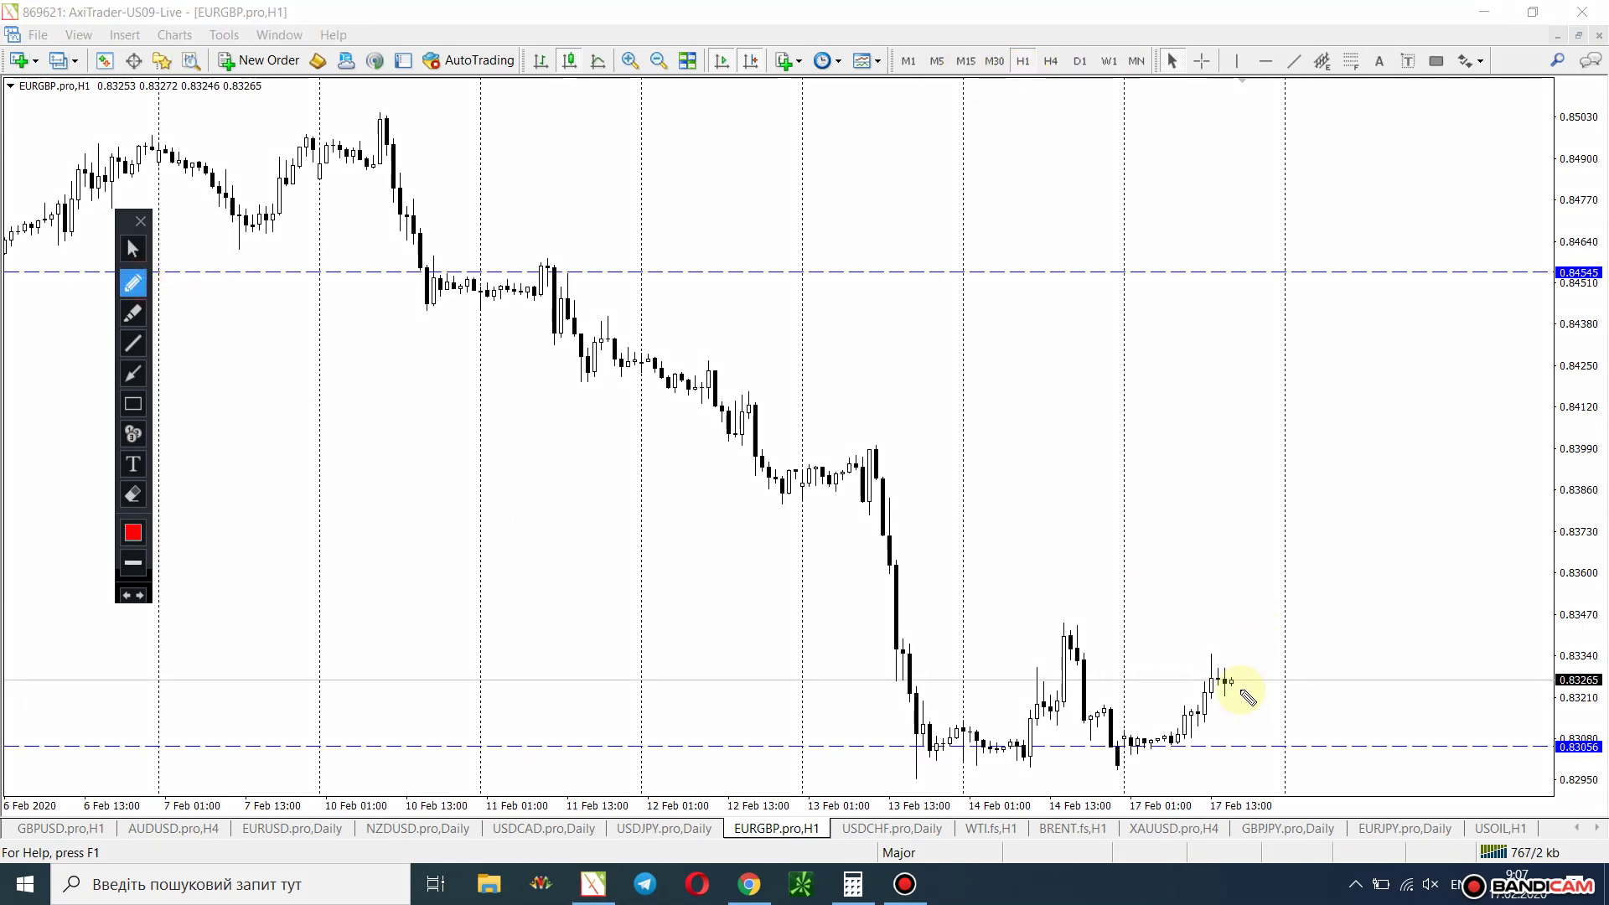
{"action": "left_click_drag", "start_coordinate": [921, 750], "coordinate": [1194, 744]}
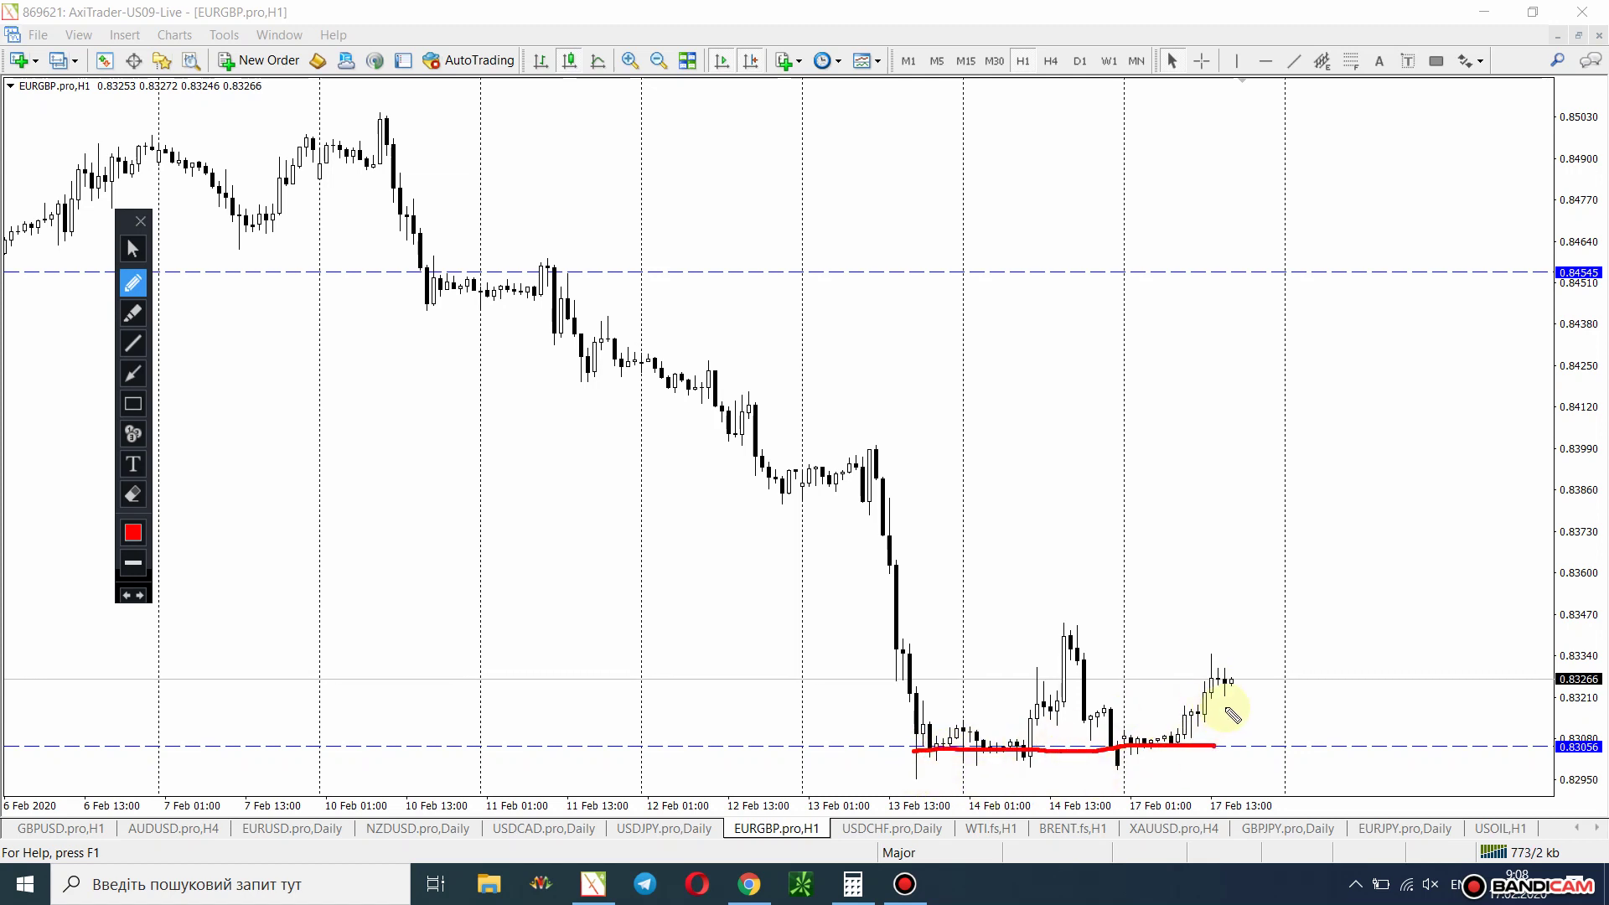
{"action": "mouse_move", "coordinate": [965, 717]}
{"action": "left_mouse_down"}
{"action": "mouse_move", "coordinate": [1016, 687]}
{"action": "mouse_move", "coordinate": [1199, 685]}
{"action": "mouse_move", "coordinate": [1239, 667]}
{"action": "left_mouse_up"}
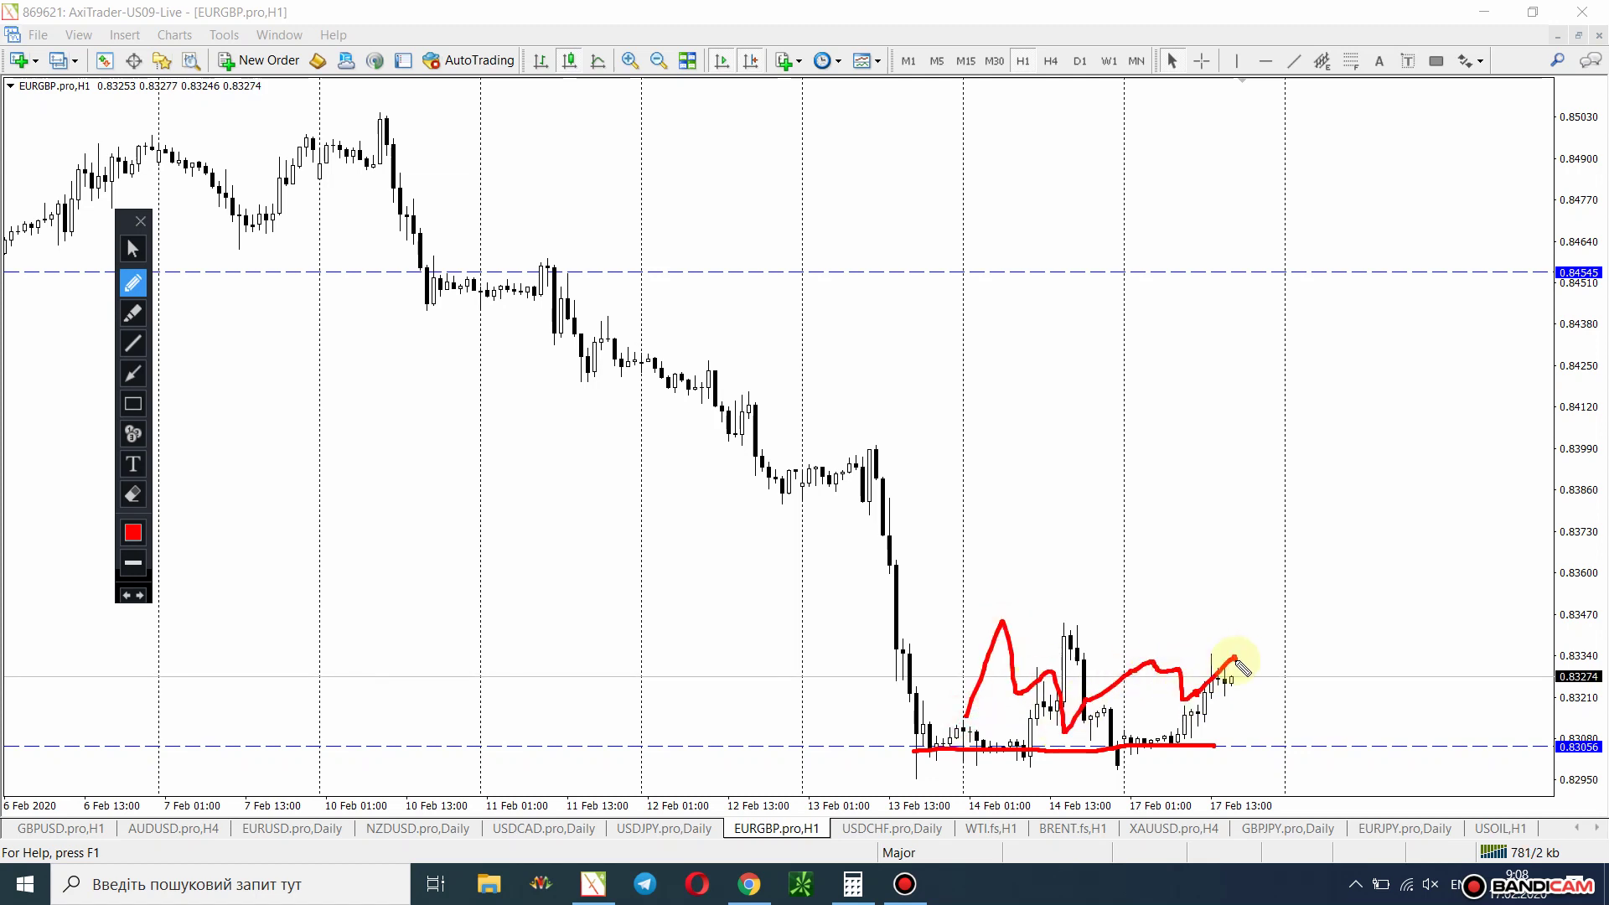
{"action": "left_click_drag", "start_coordinate": [1023, 614], "coordinate": [1346, 652]}
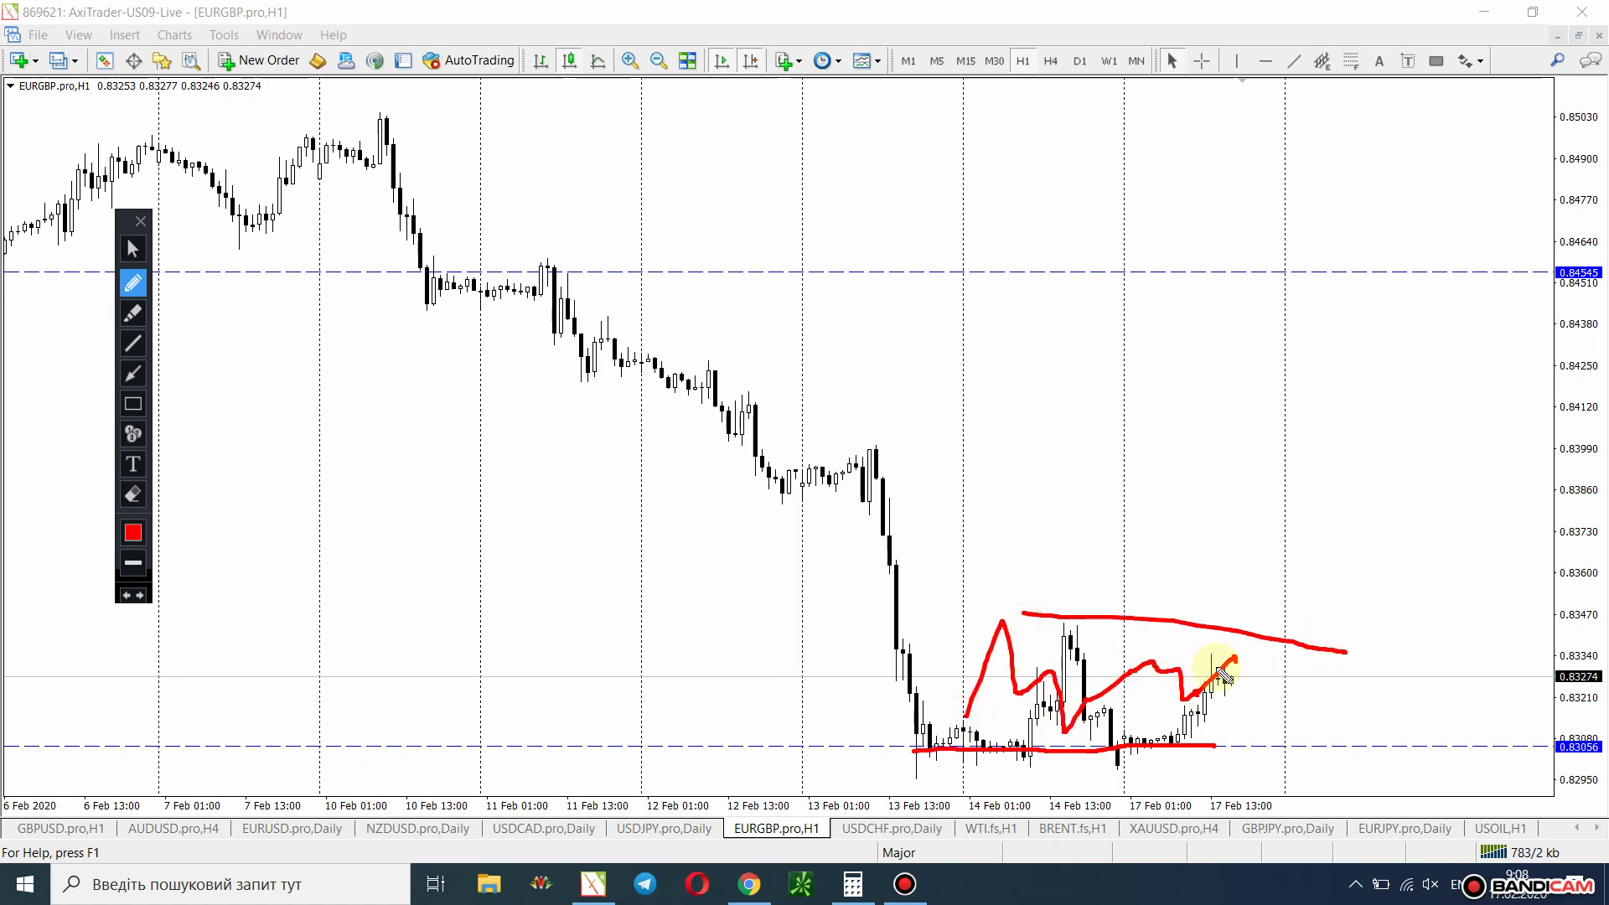
Add a steep red drop from the 17 Feb peak, then show the USDCHF daily chart.
{"action": "left_click_drag", "start_coordinate": [1235, 678], "coordinate": [1249, 722]}
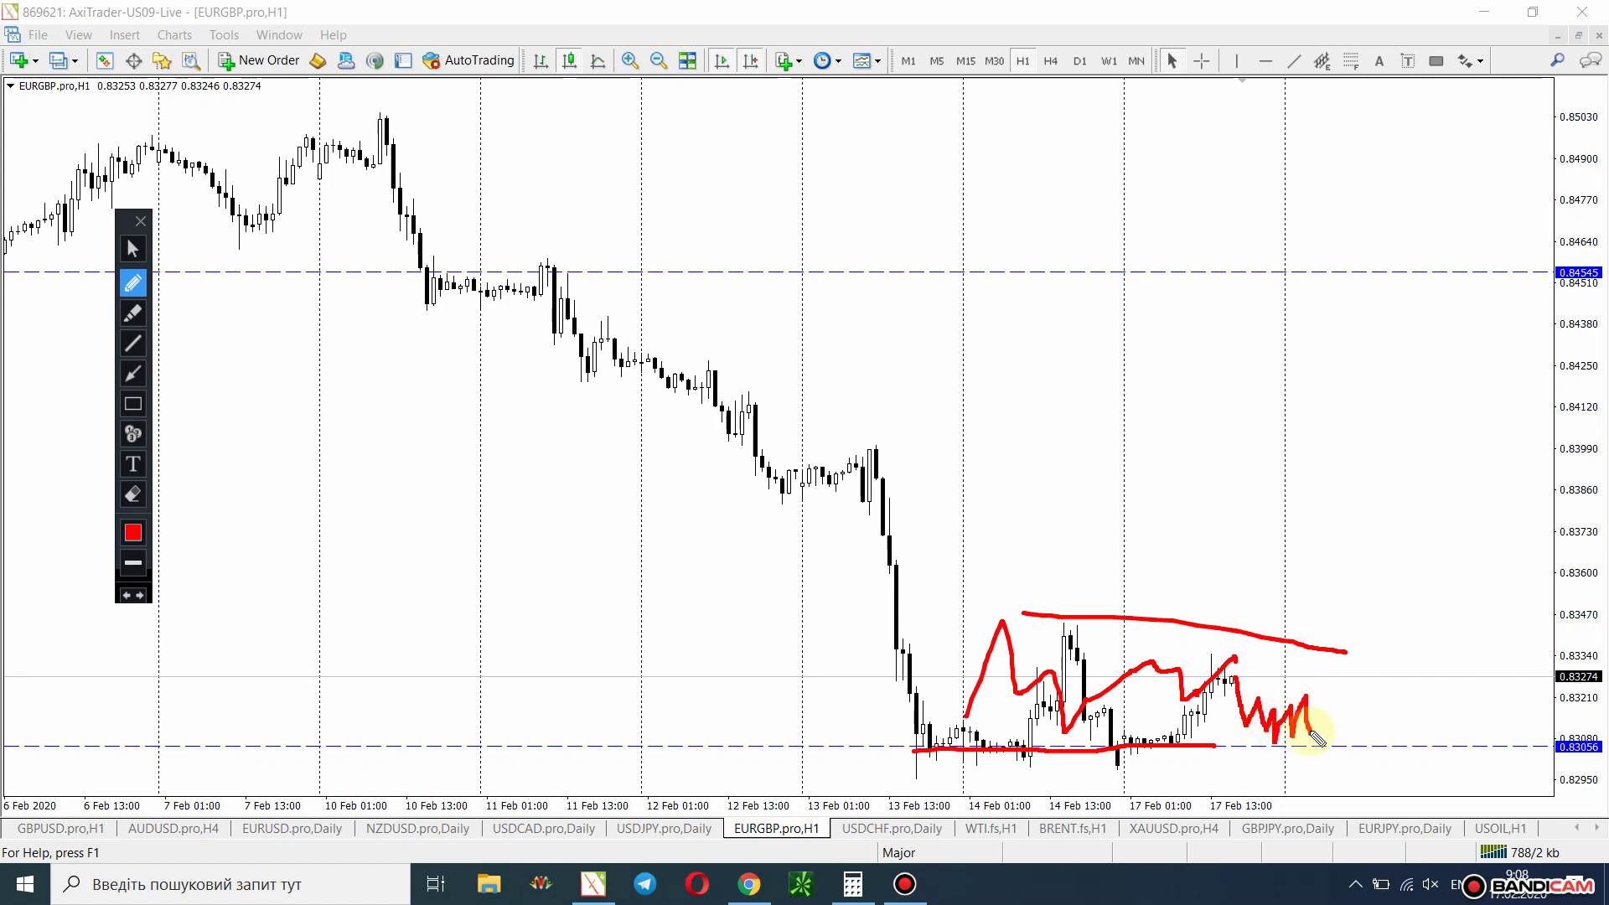
{"action": "left_click_drag", "start_coordinate": [1335, 741], "coordinate": [1347, 830]}
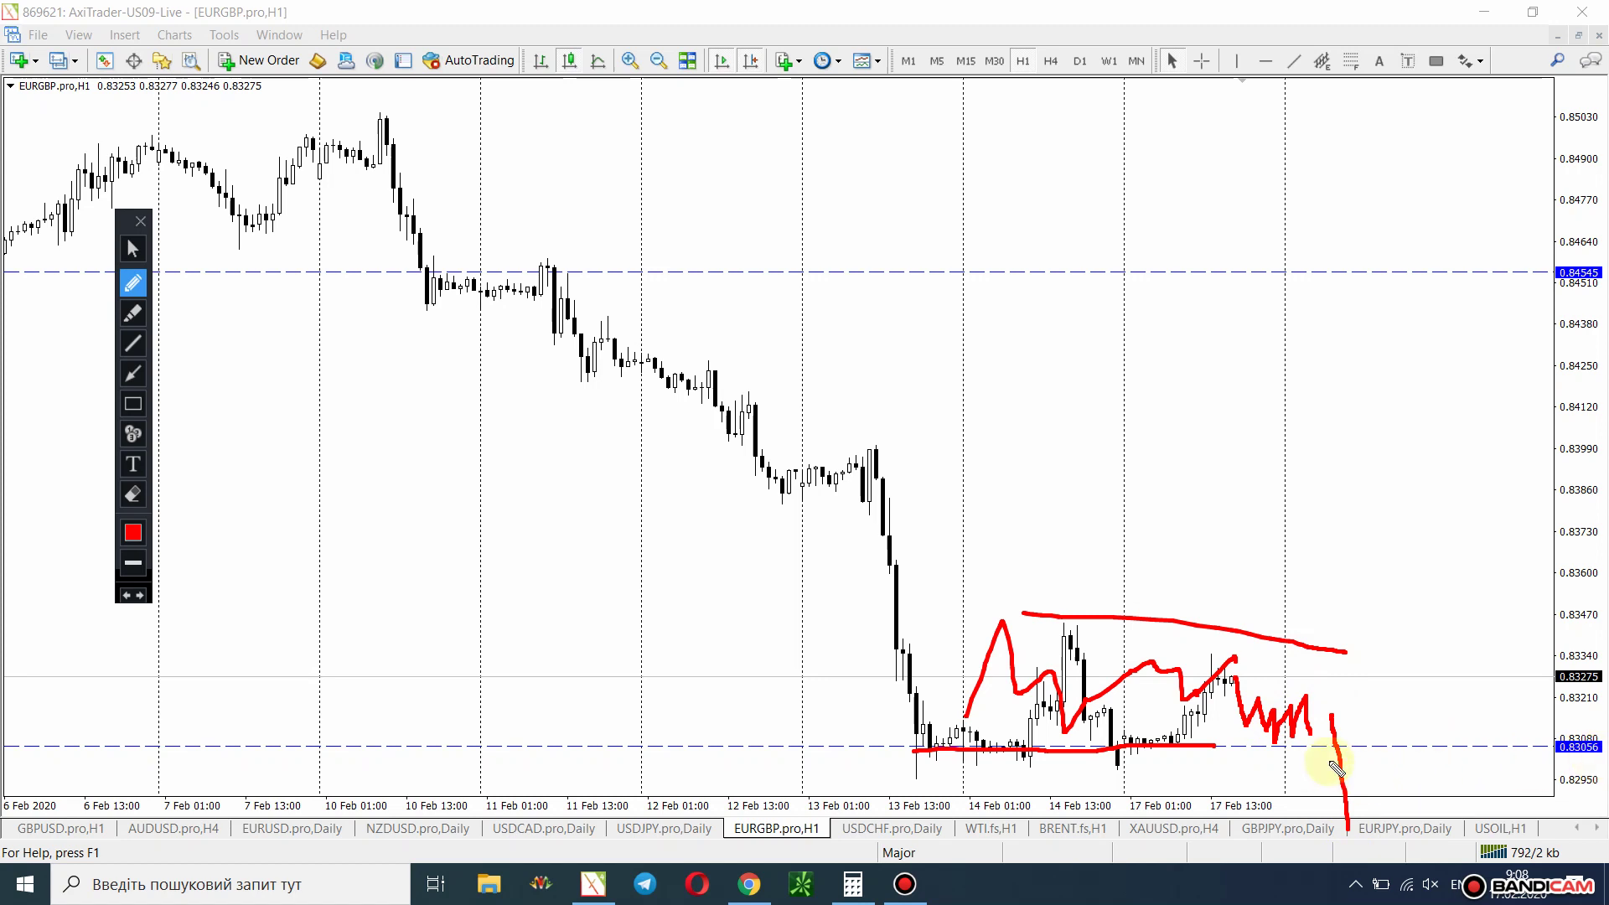
{"action": "left_click", "coordinate": [132, 248]}
{"action": "left_click", "coordinate": [871, 827]}
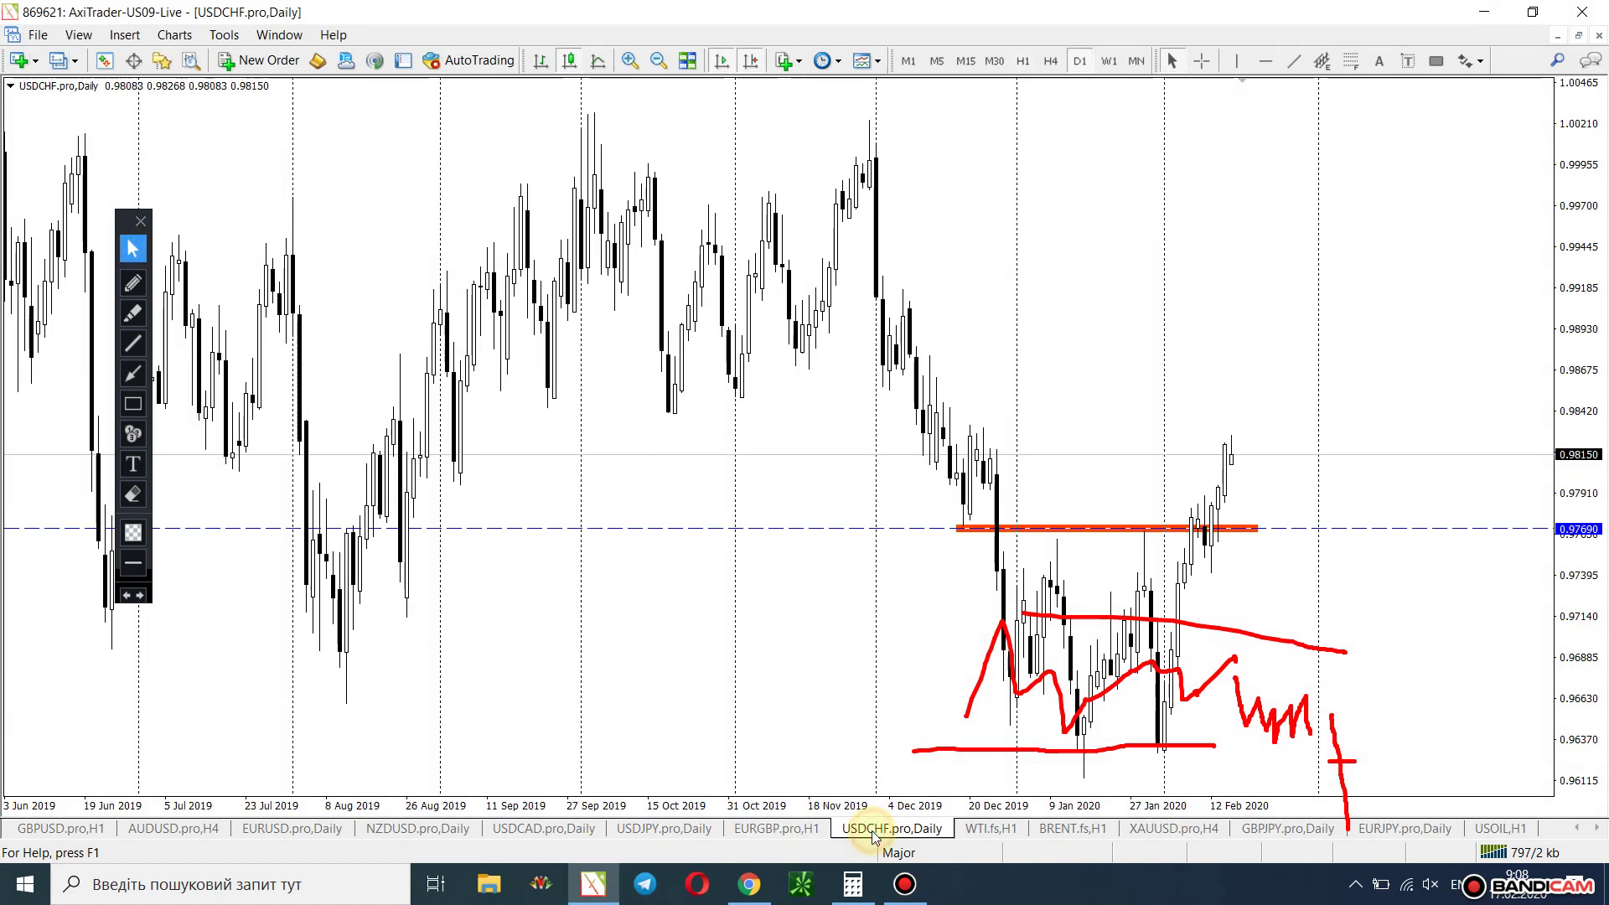
Clear the red freehand strokes and switch to the WTI oil chart.
{"action": "left_click", "coordinate": [126, 596]}
{"action": "left_click", "coordinate": [125, 596]}
{"action": "left_click", "coordinate": [126, 596]}
{"action": "left_click", "coordinate": [126, 596]}
{"action": "left_click", "coordinate": [125, 595]}
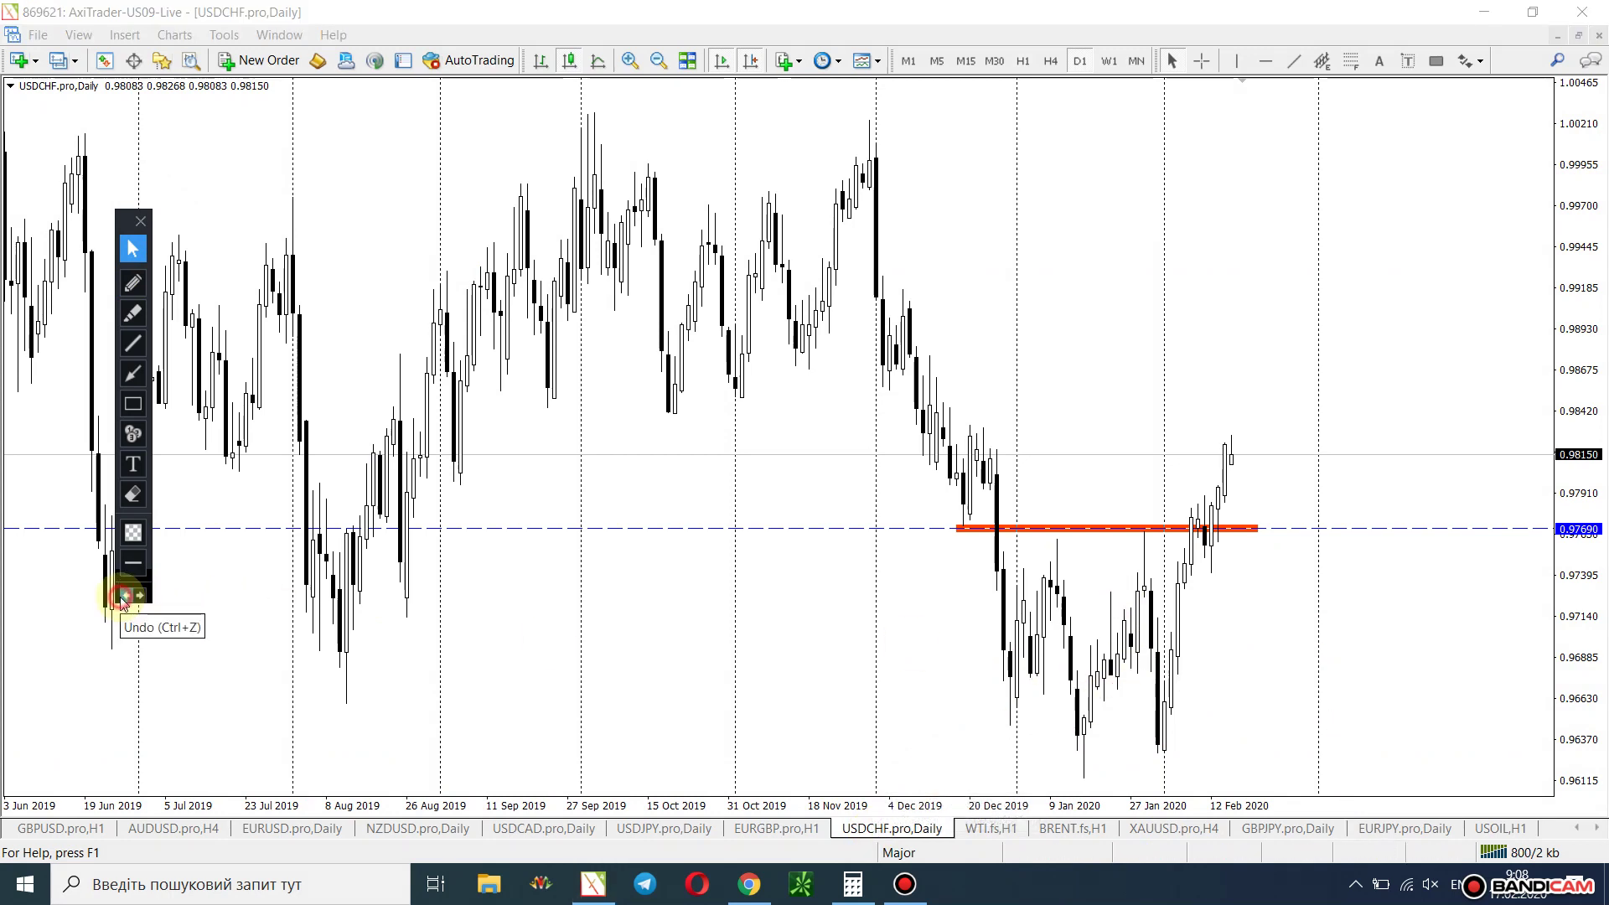
{"action": "left_click", "coordinate": [987, 828]}
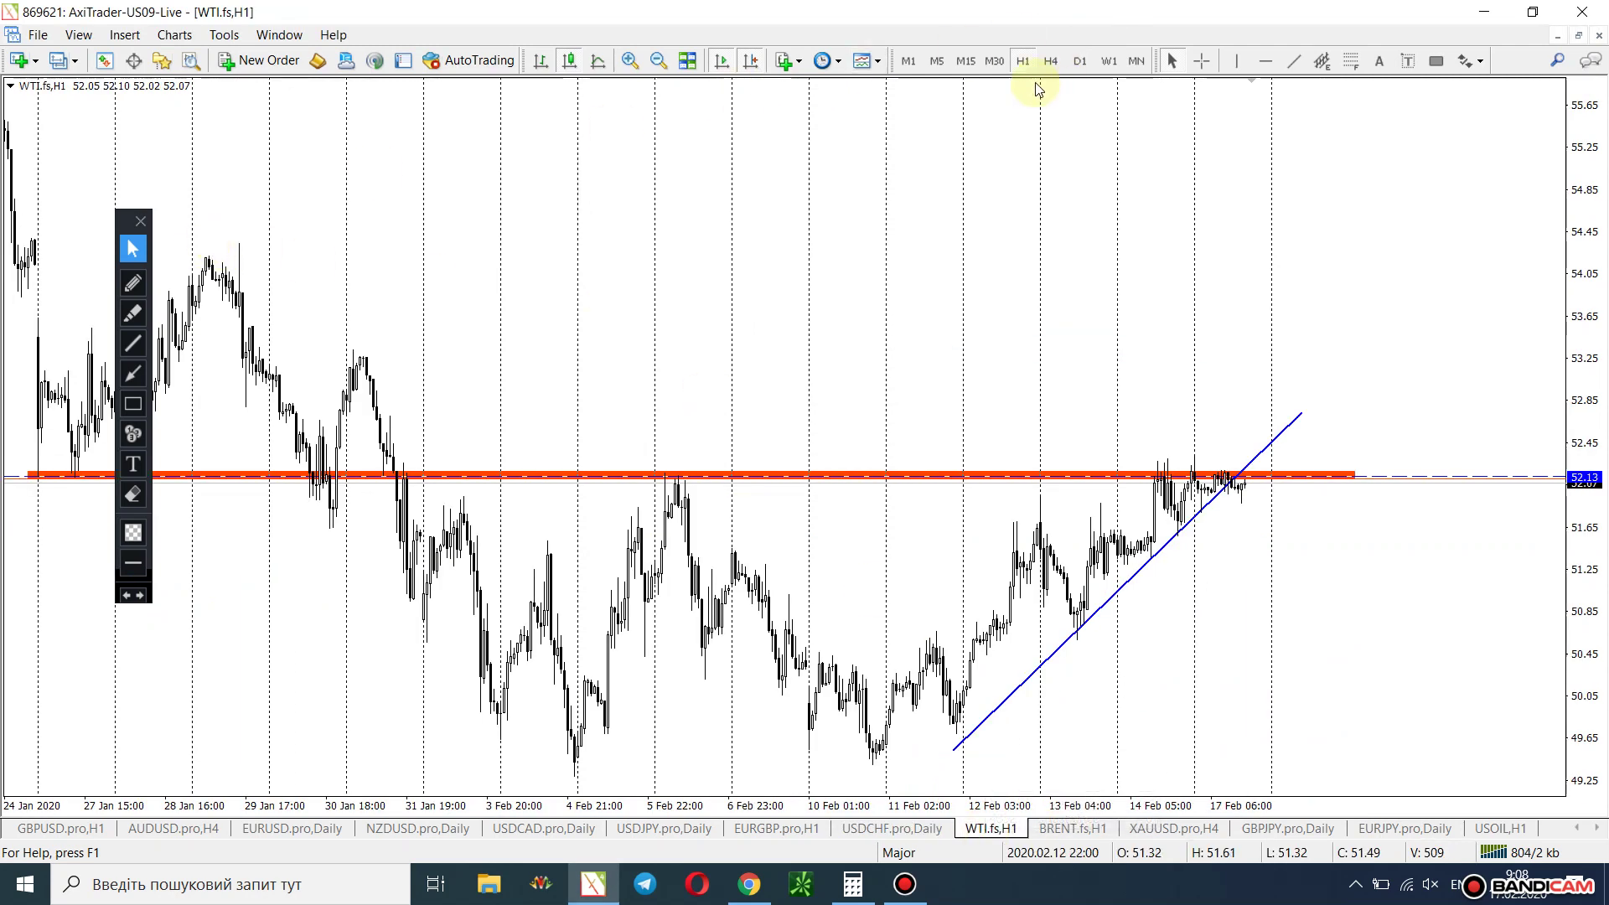
Set WTI to H4 bars after briefly checking D1, and zoom in twice on recent prices.
{"action": "left_click", "coordinate": [1051, 61]}
{"action": "left_click", "coordinate": [1079, 61]}
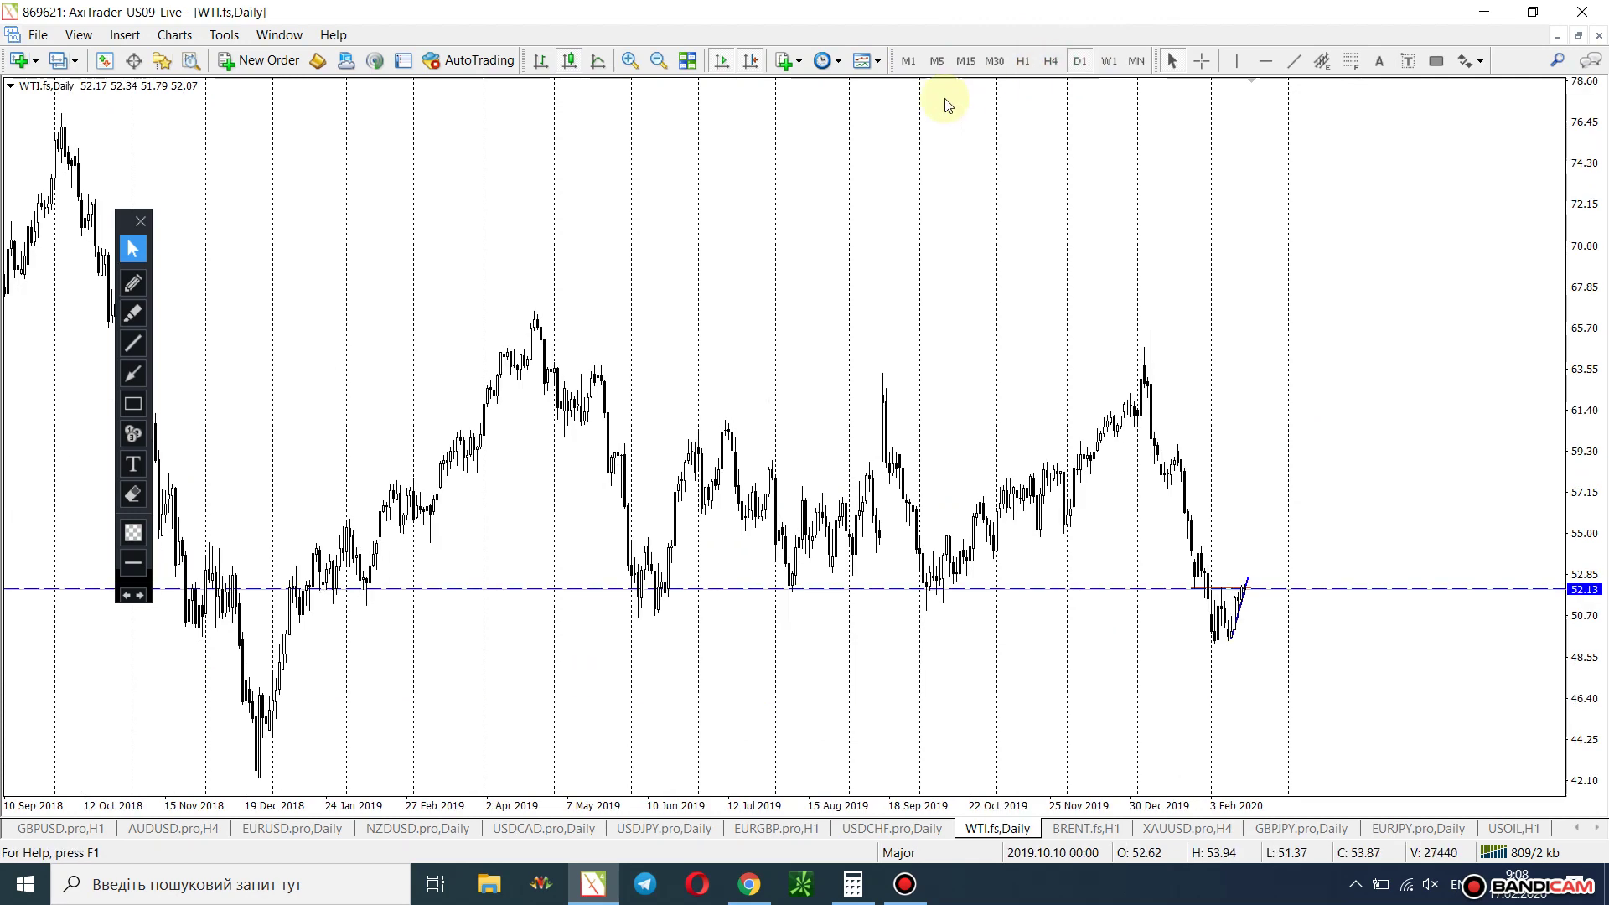
{"action": "left_click", "coordinate": [1051, 60]}
{"action": "left_click", "coordinate": [627, 62]}
{"action": "left_click", "coordinate": [627, 62]}
Add a red caret at the 5 Feb WTI peak, a stroke along the trendline and a steep falling arrow.
{"action": "left_click_drag", "start_coordinate": [506, 232], "coordinate": [680, 204]}
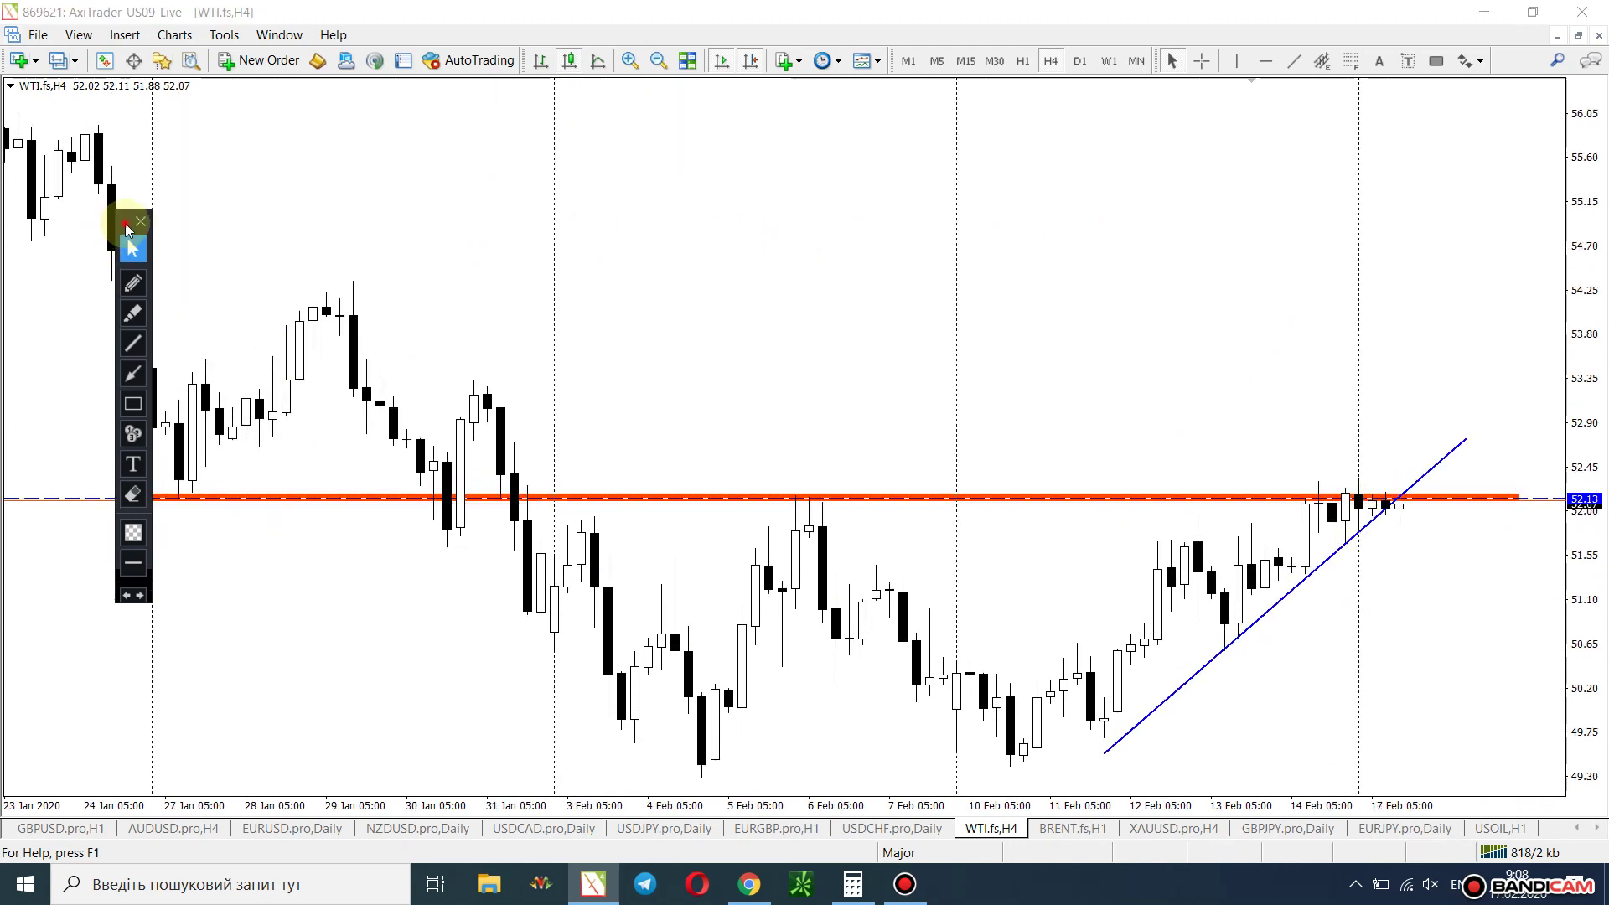
{"action": "left_click_drag", "start_coordinate": [125, 228], "coordinate": [11, 215]}
{"action": "left_click", "coordinate": [9, 269]}
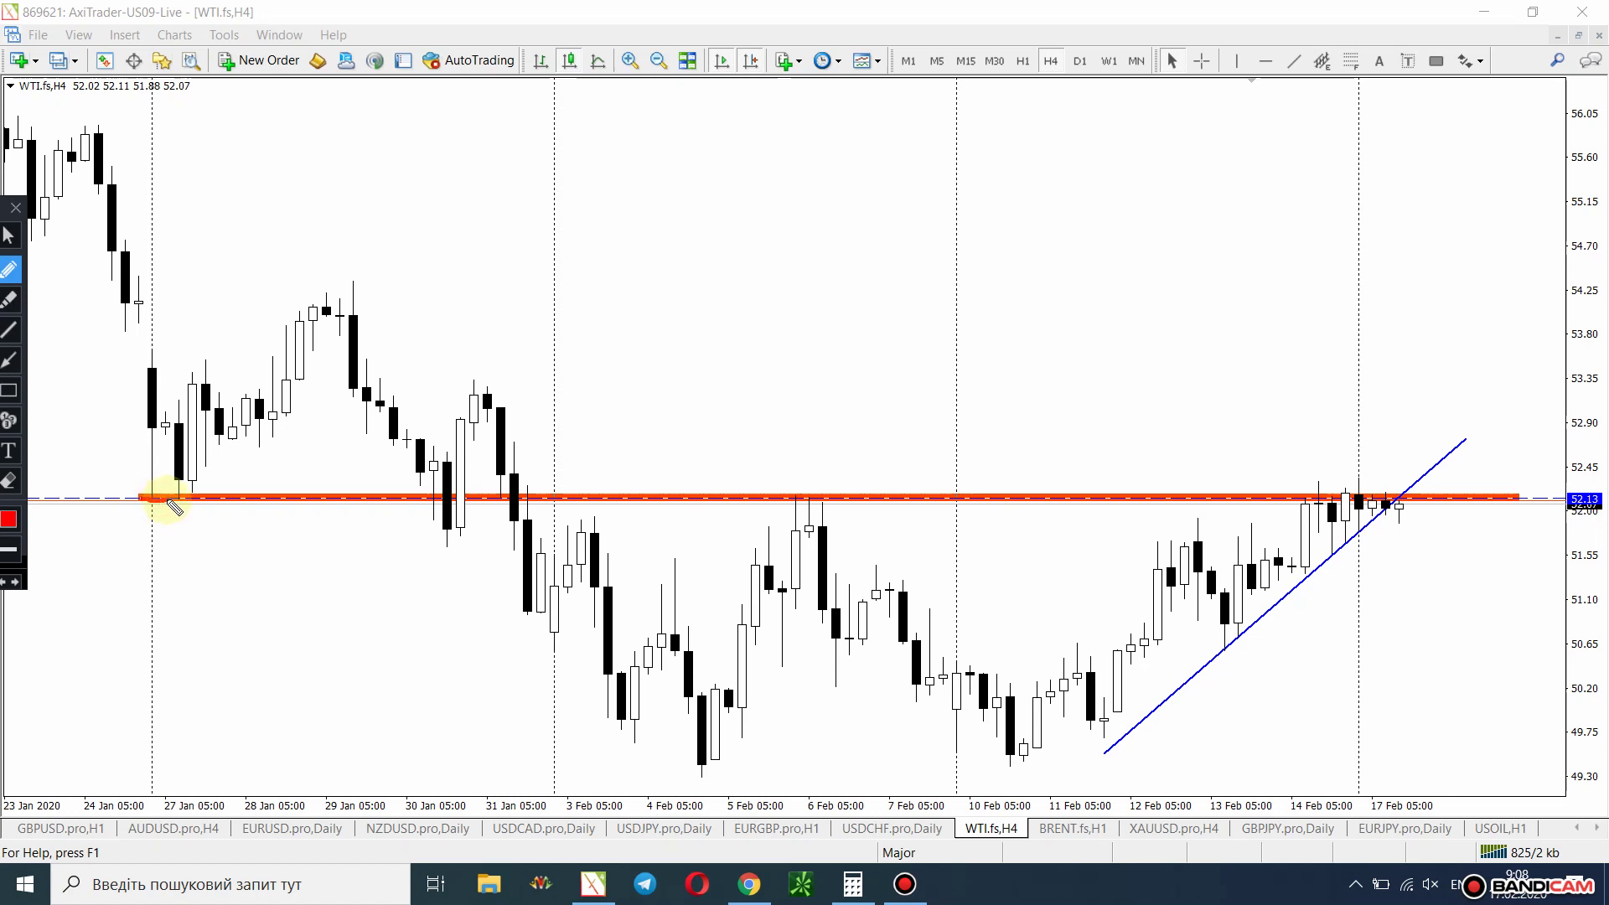
{"action": "mouse_move", "coordinate": [772, 511]}
{"action": "left_mouse_down"}
{"action": "mouse_move", "coordinate": [796, 479]}
{"action": "mouse_move", "coordinate": [830, 507]}
{"action": "left_mouse_up"}
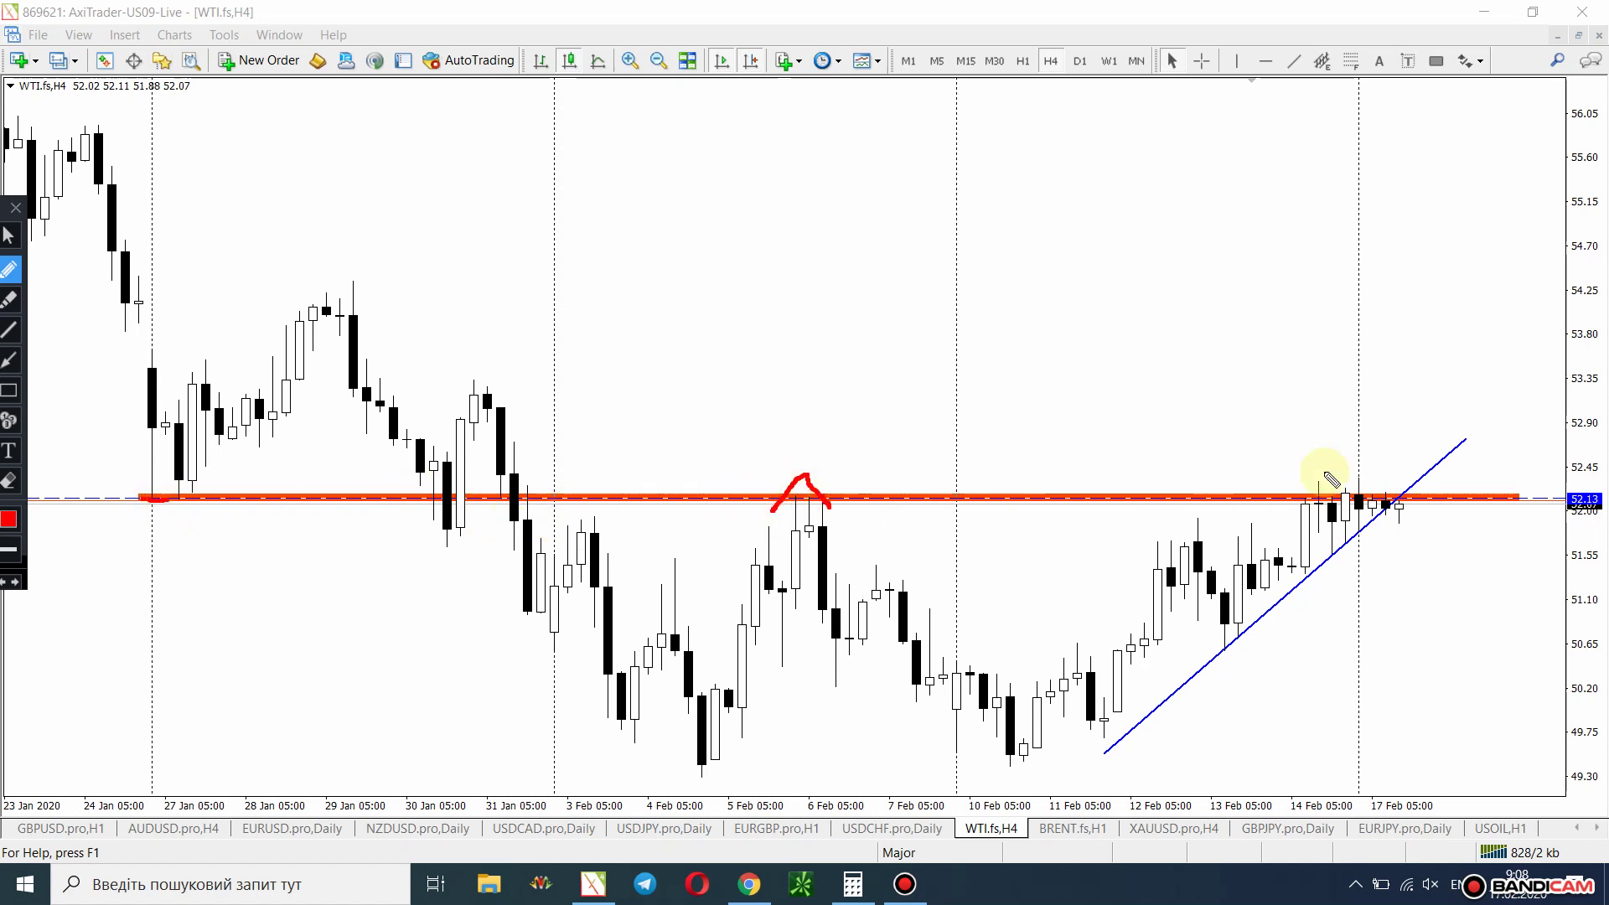
{"action": "left_click_drag", "start_coordinate": [1309, 571], "coordinate": [1397, 497]}
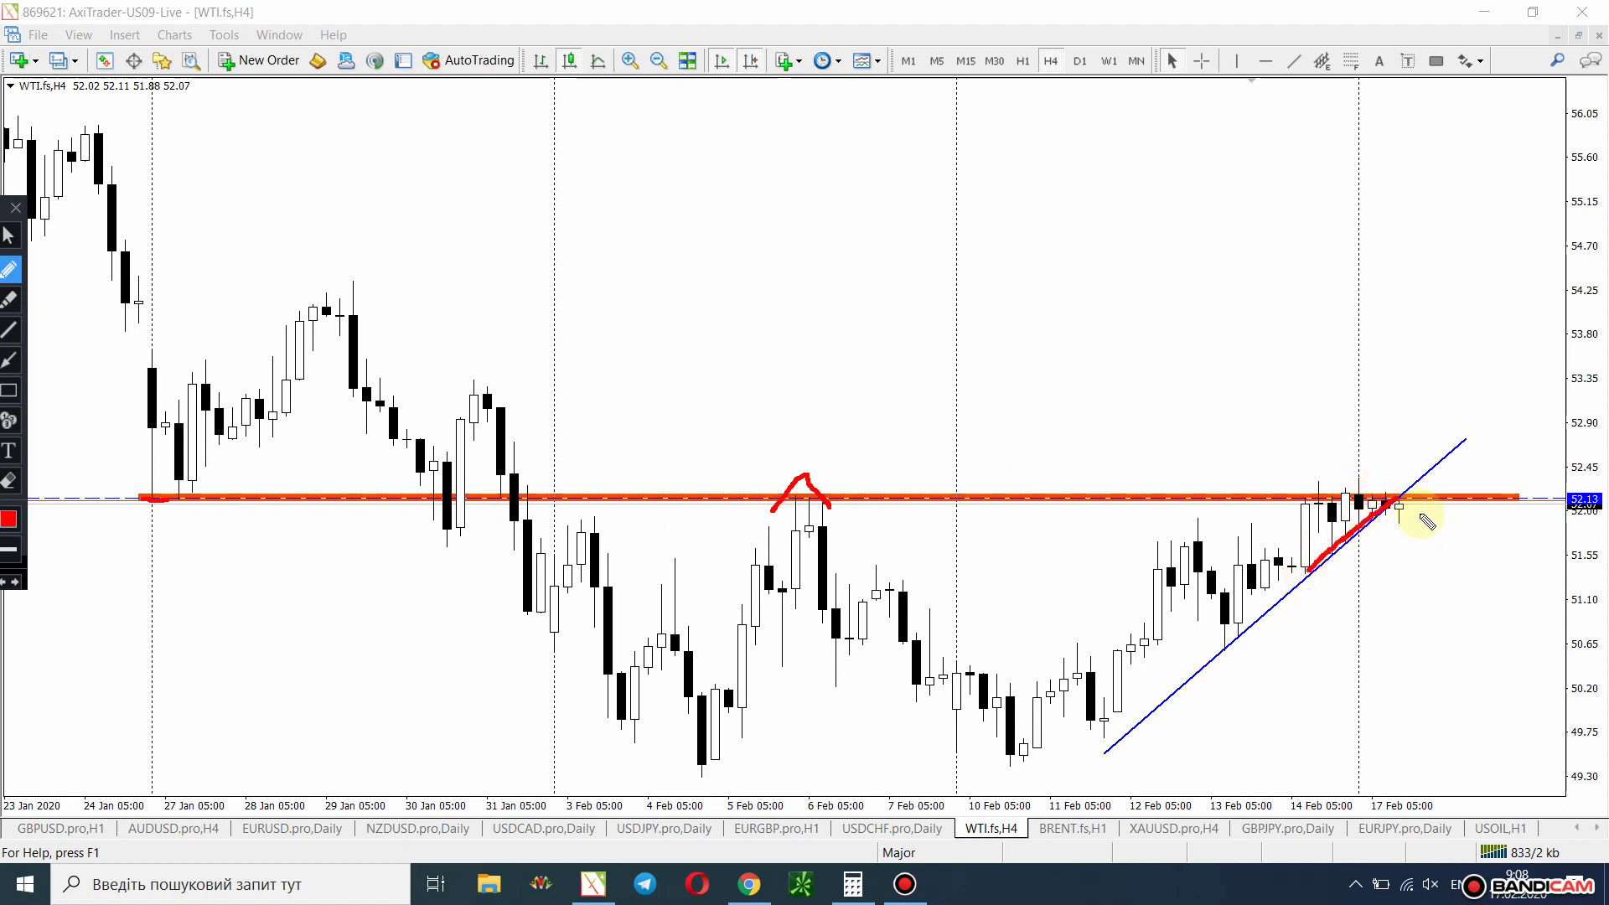
{"action": "left_click_drag", "start_coordinate": [1411, 500], "coordinate": [1487, 754]}
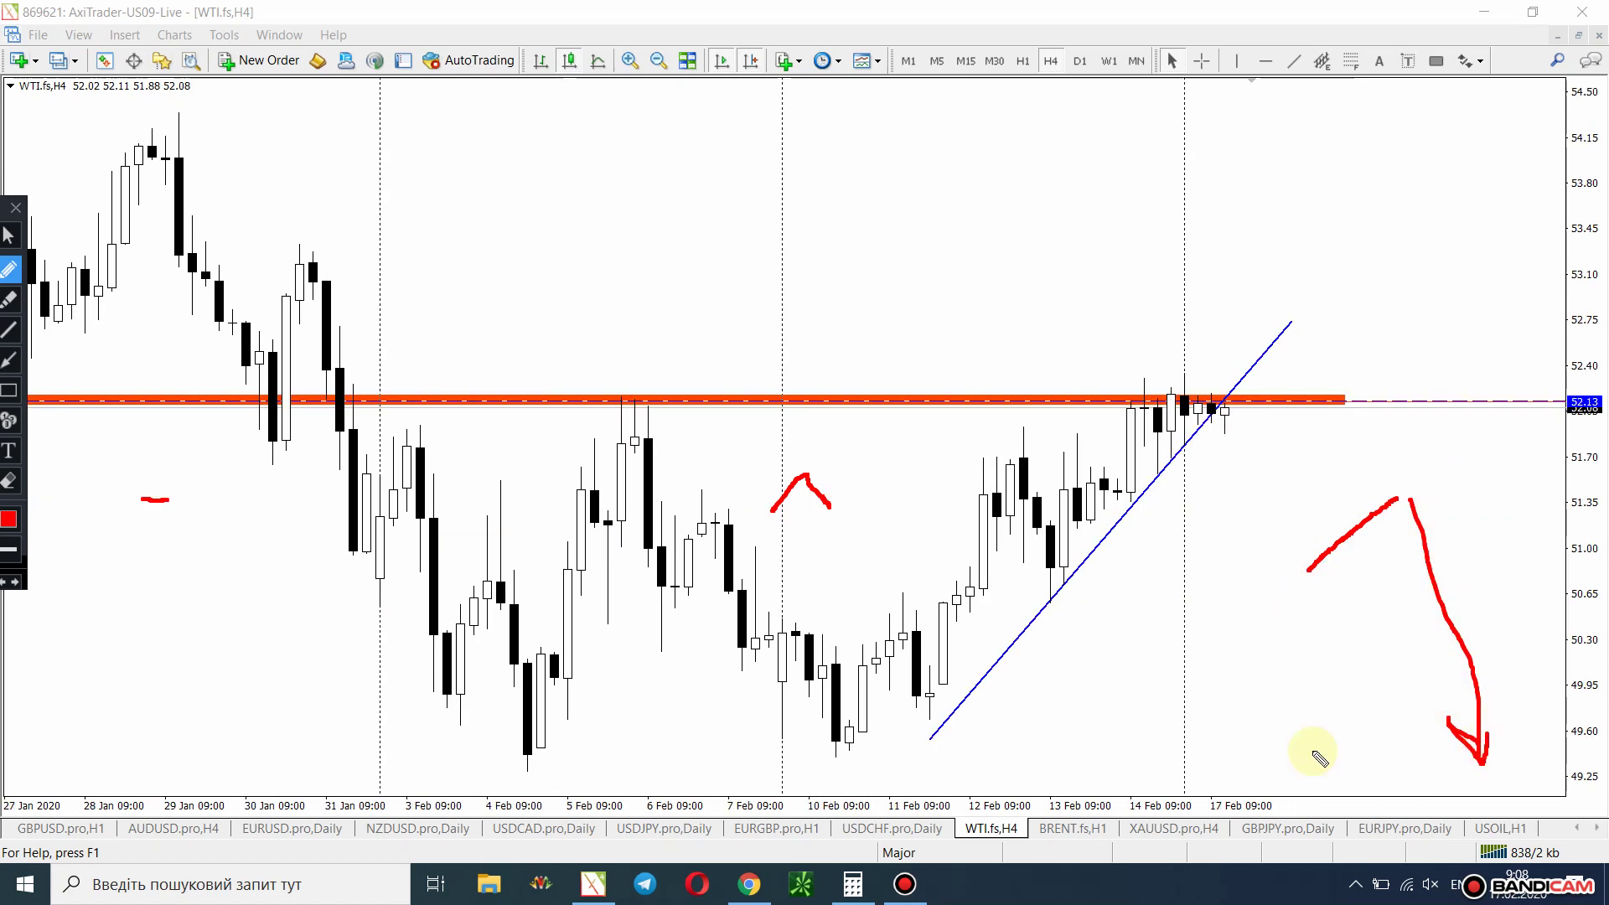
{"action": "left_click", "coordinate": [8, 235]}
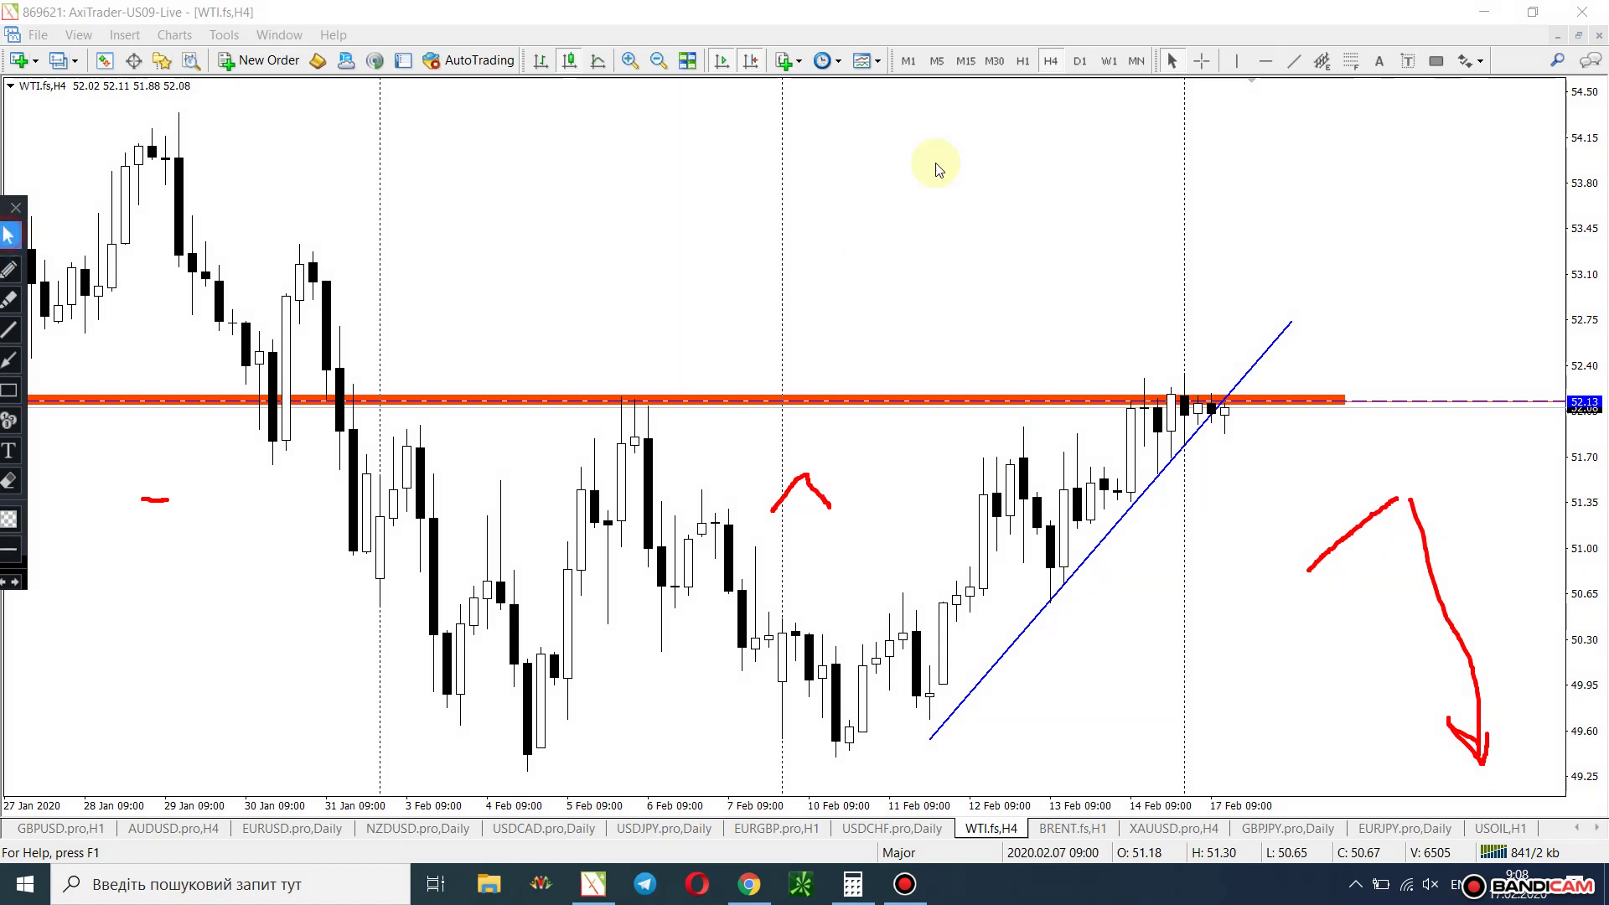
{"action": "left_click", "coordinate": [1080, 60]}
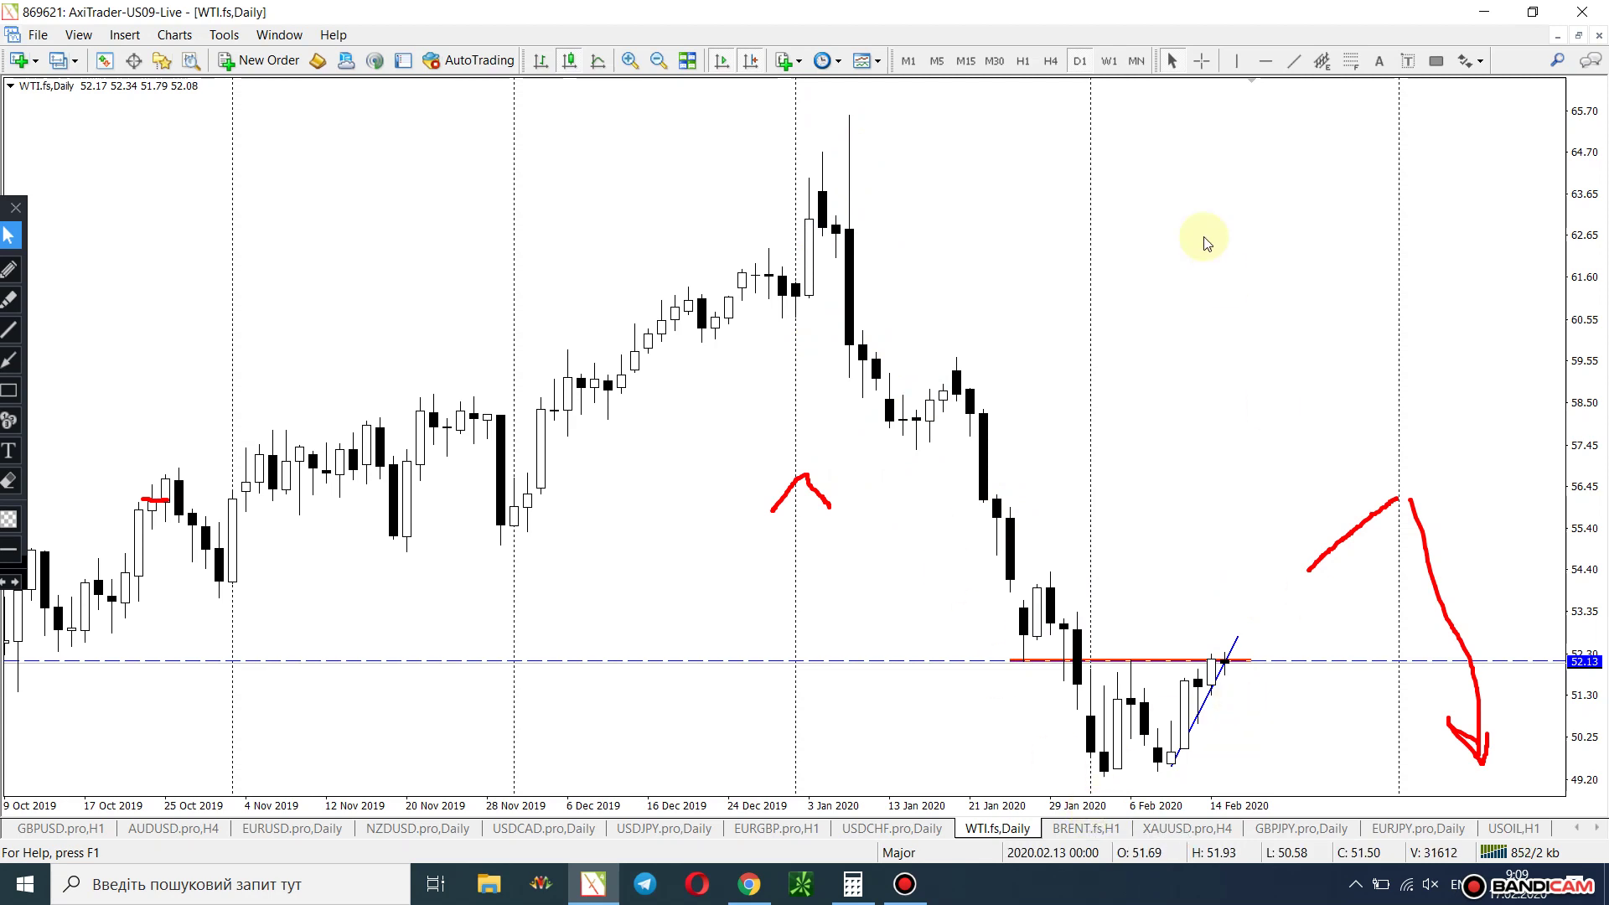
{"action": "left_click", "coordinate": [1023, 61]}
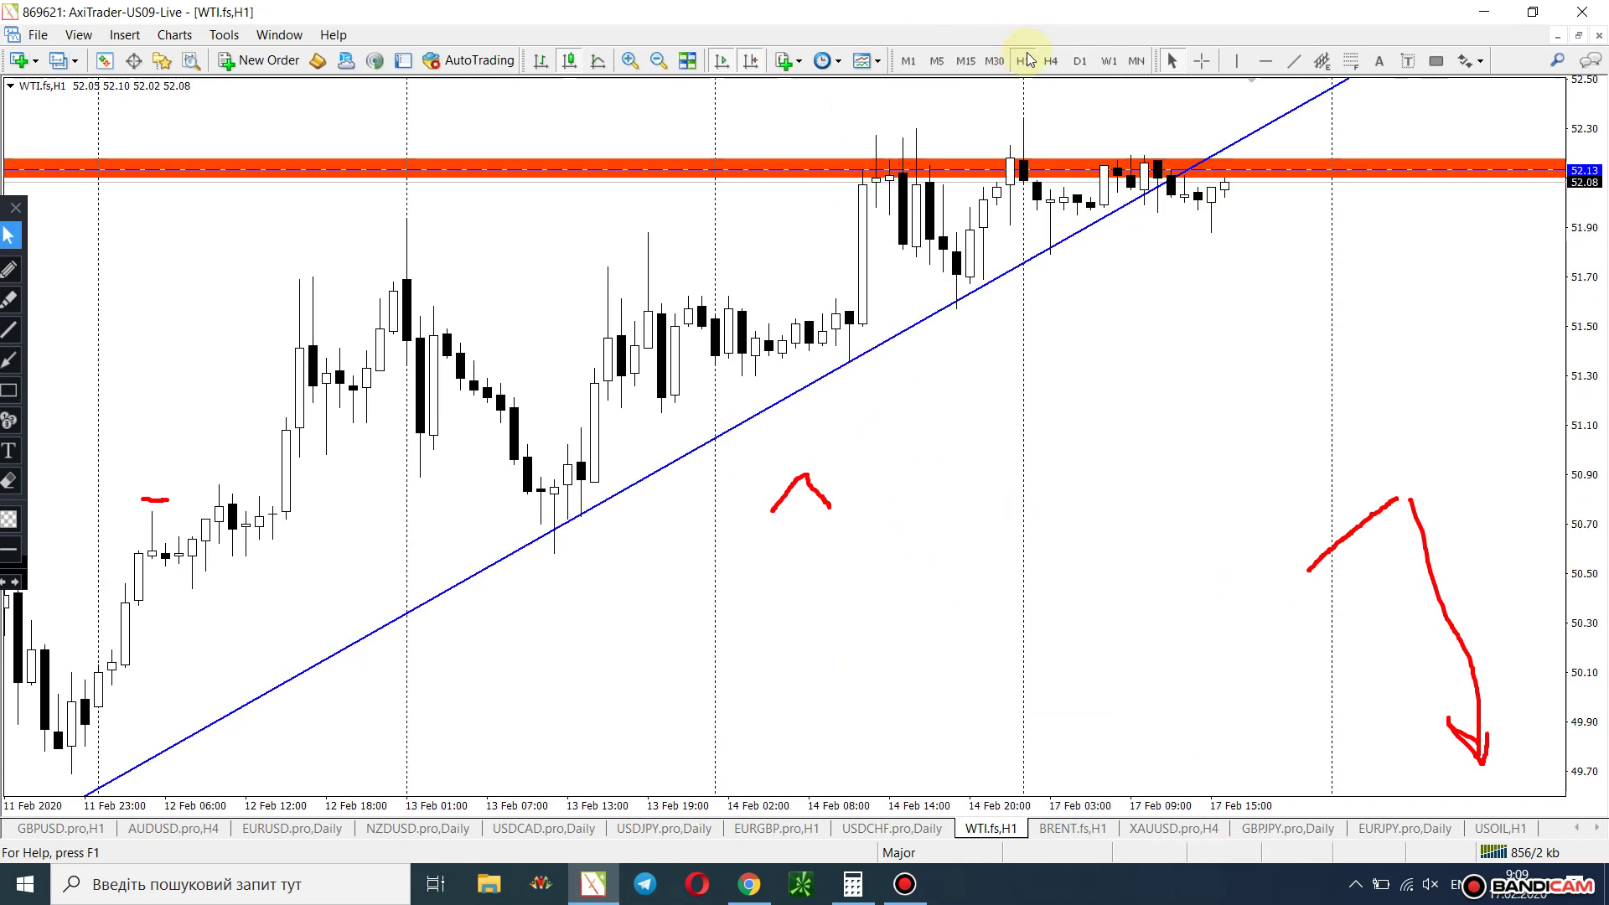
{"action": "left_click", "coordinate": [1047, 61]}
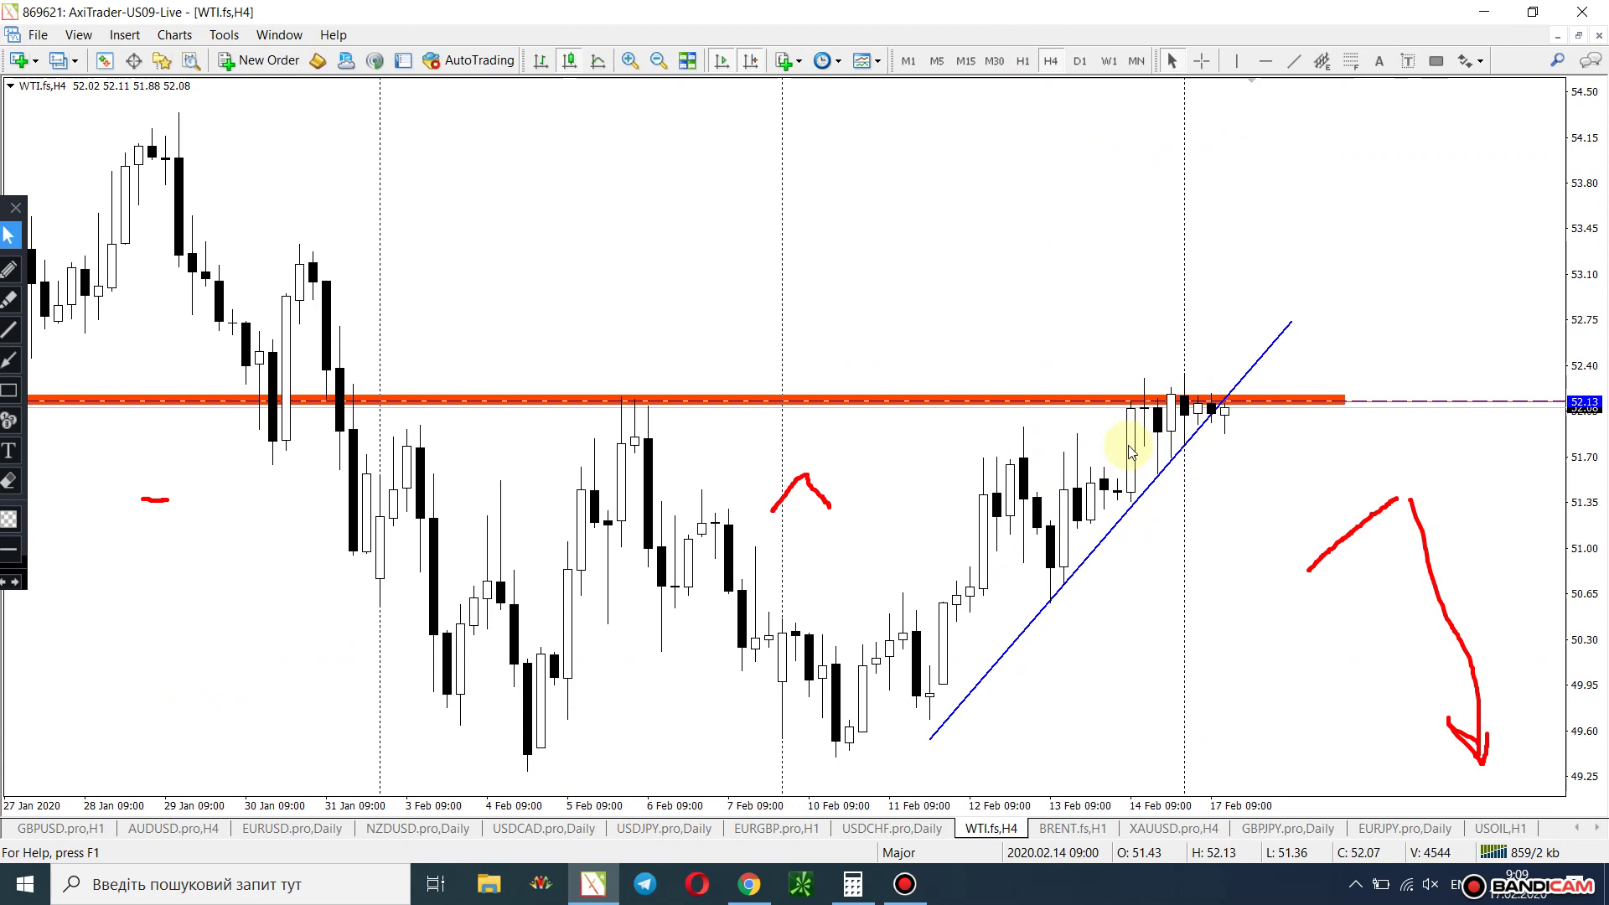
{"action": "left_click", "coordinate": [1293, 61]}
Draw an upper blue trendline forming a rising wedge, plus a red steep-drop path and a mark above the highs.
{"action": "left_click_drag", "start_coordinate": [957, 447], "coordinate": [1265, 367]}
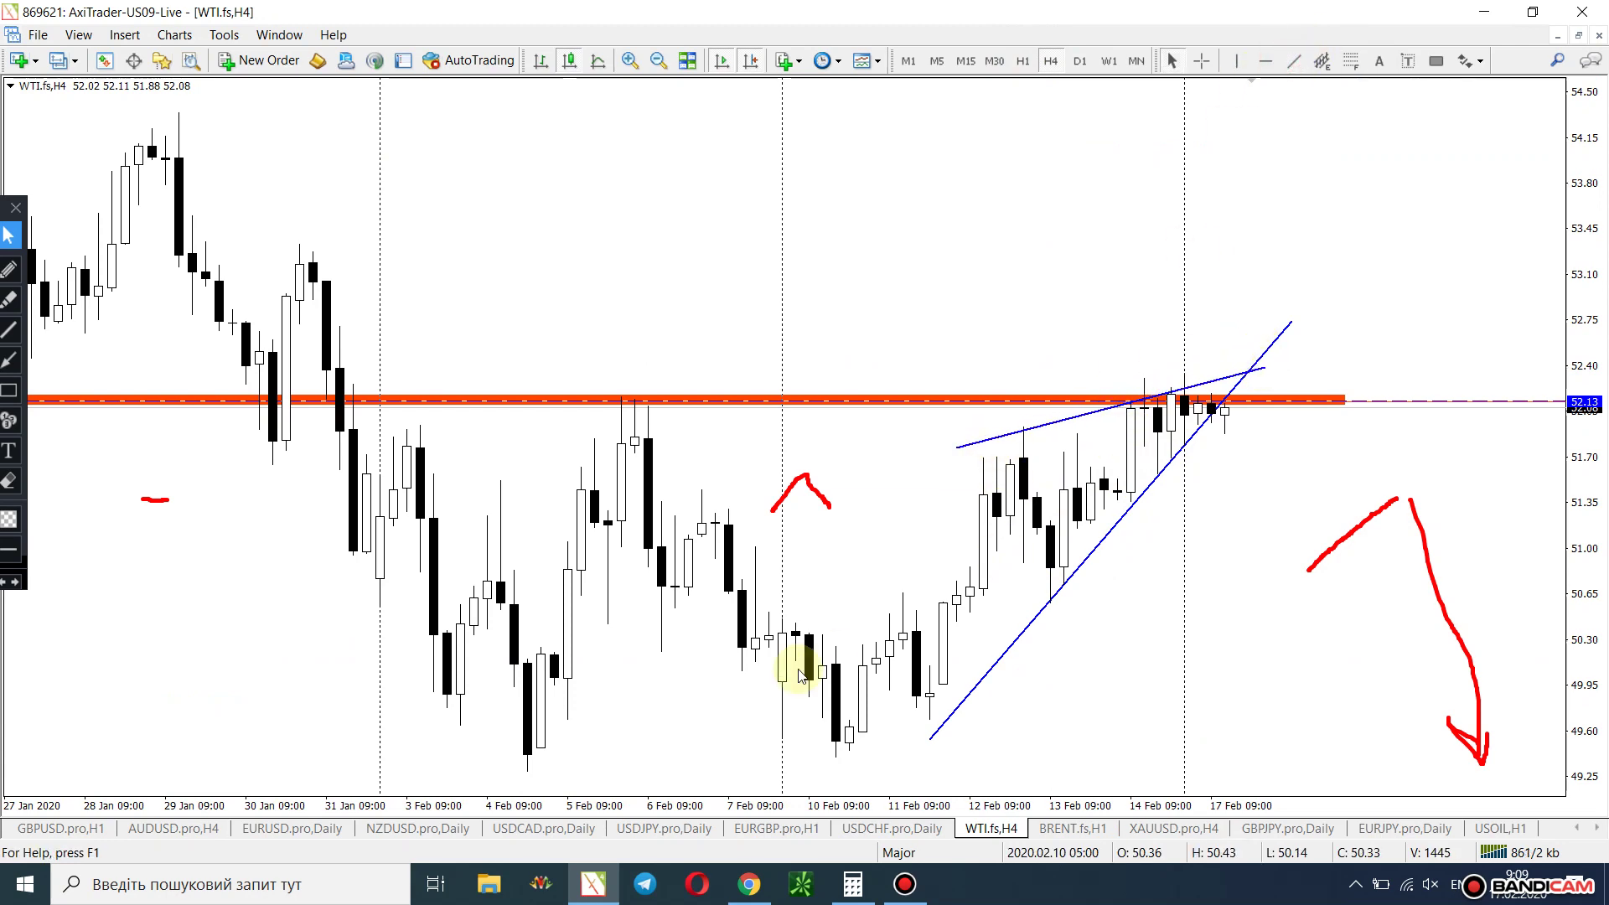
{"action": "left_click", "coordinate": [8, 269]}
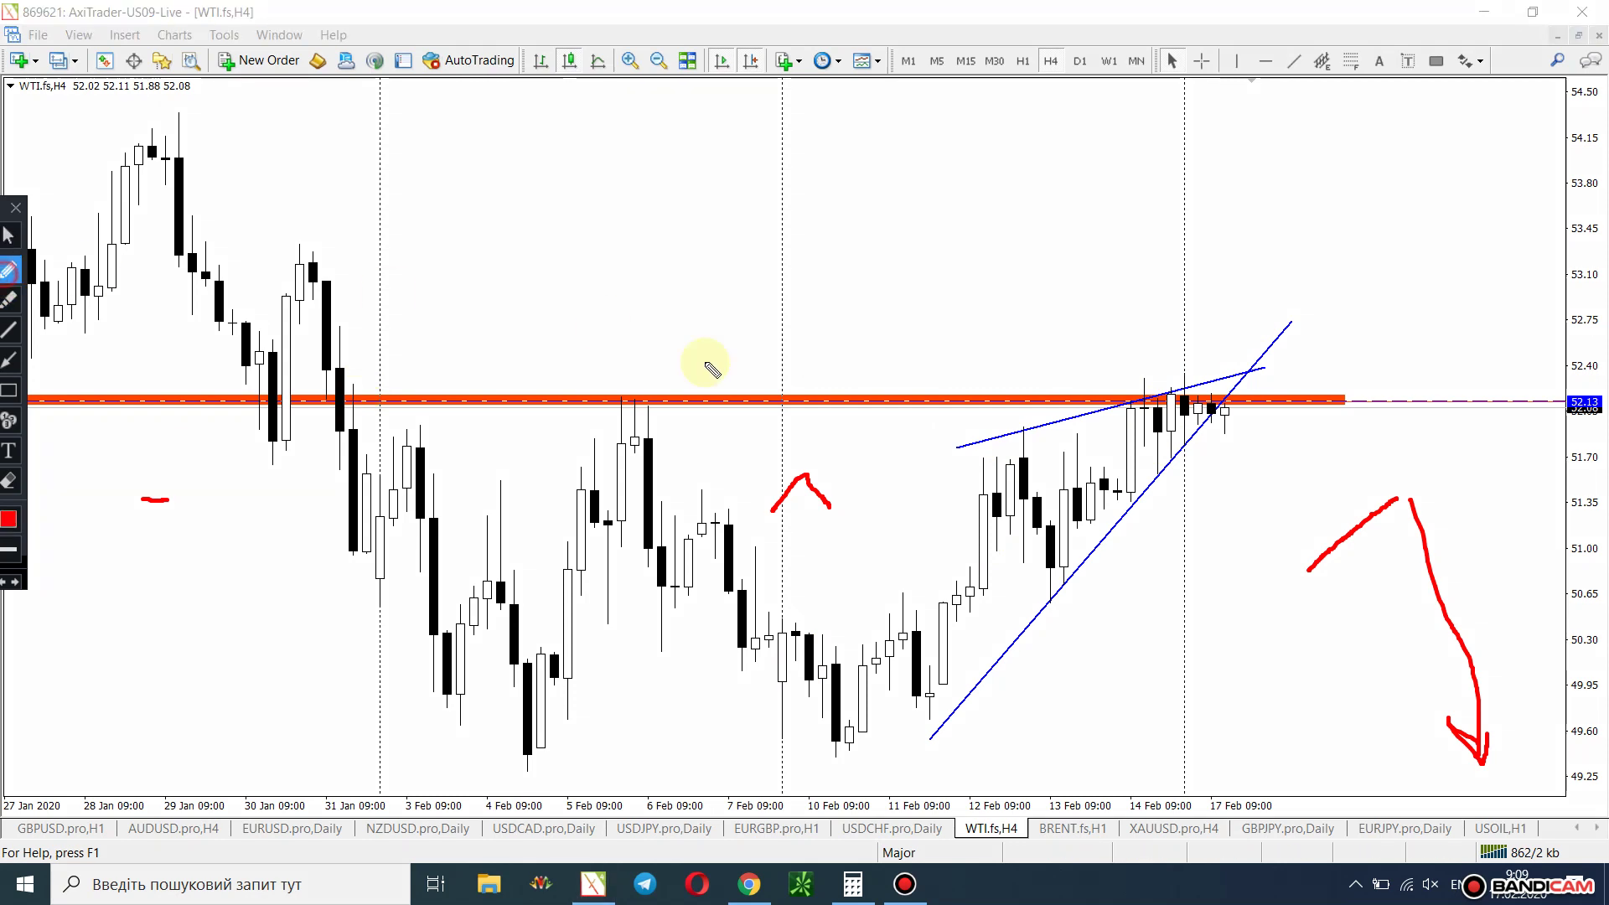
{"action": "left_click", "coordinate": [1200, 392]}
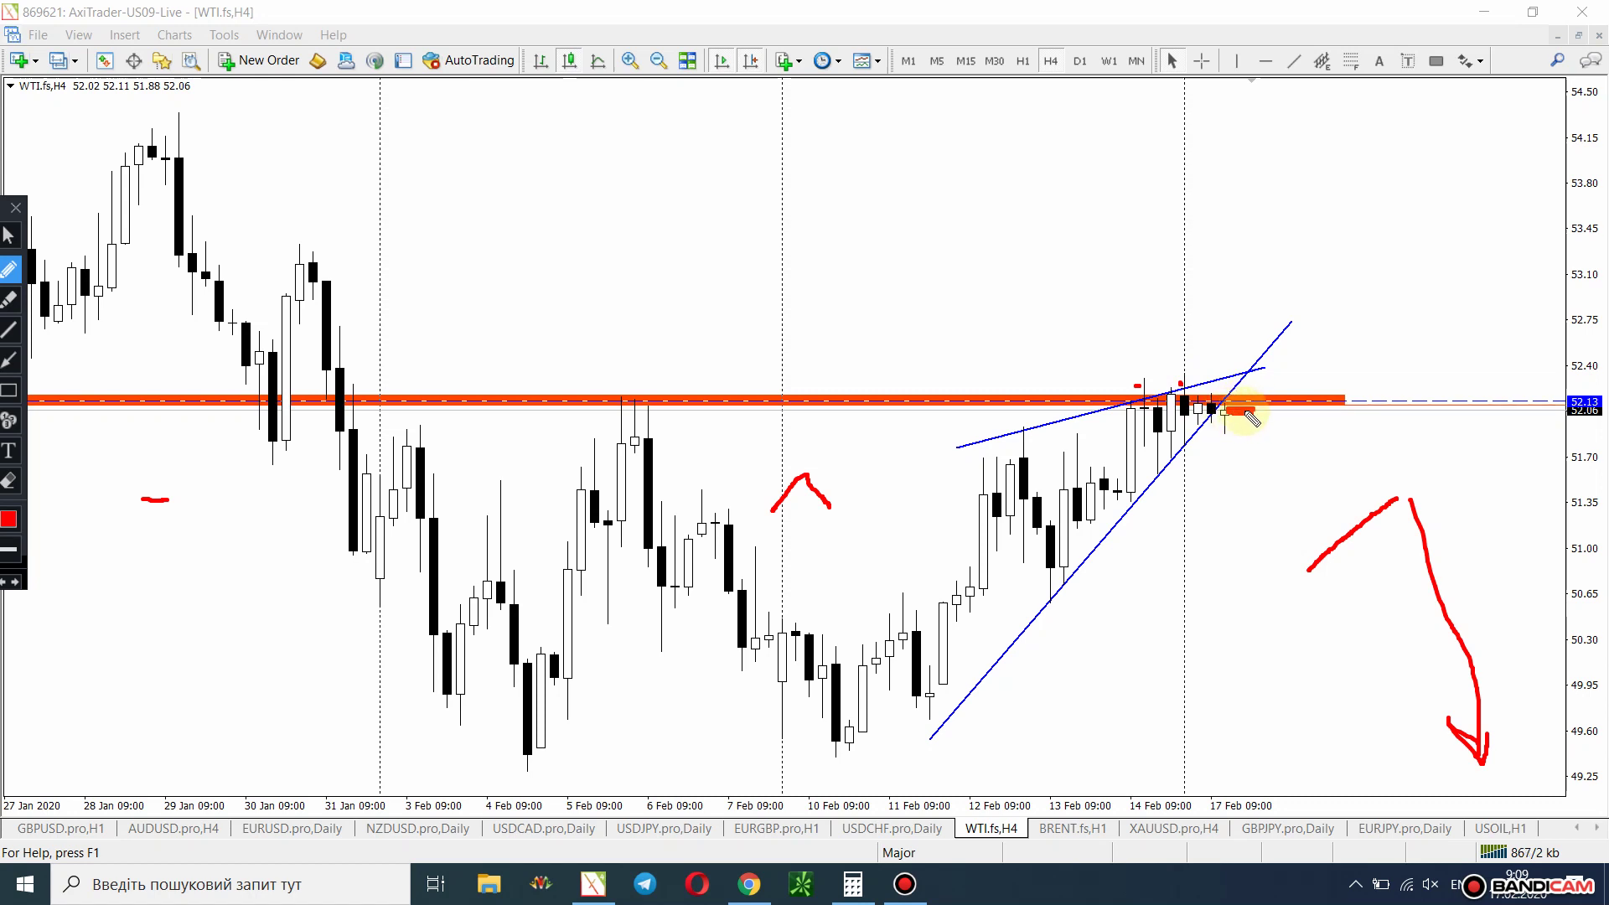
{"action": "left_click_drag", "start_coordinate": [1240, 416], "coordinate": [1341, 722]}
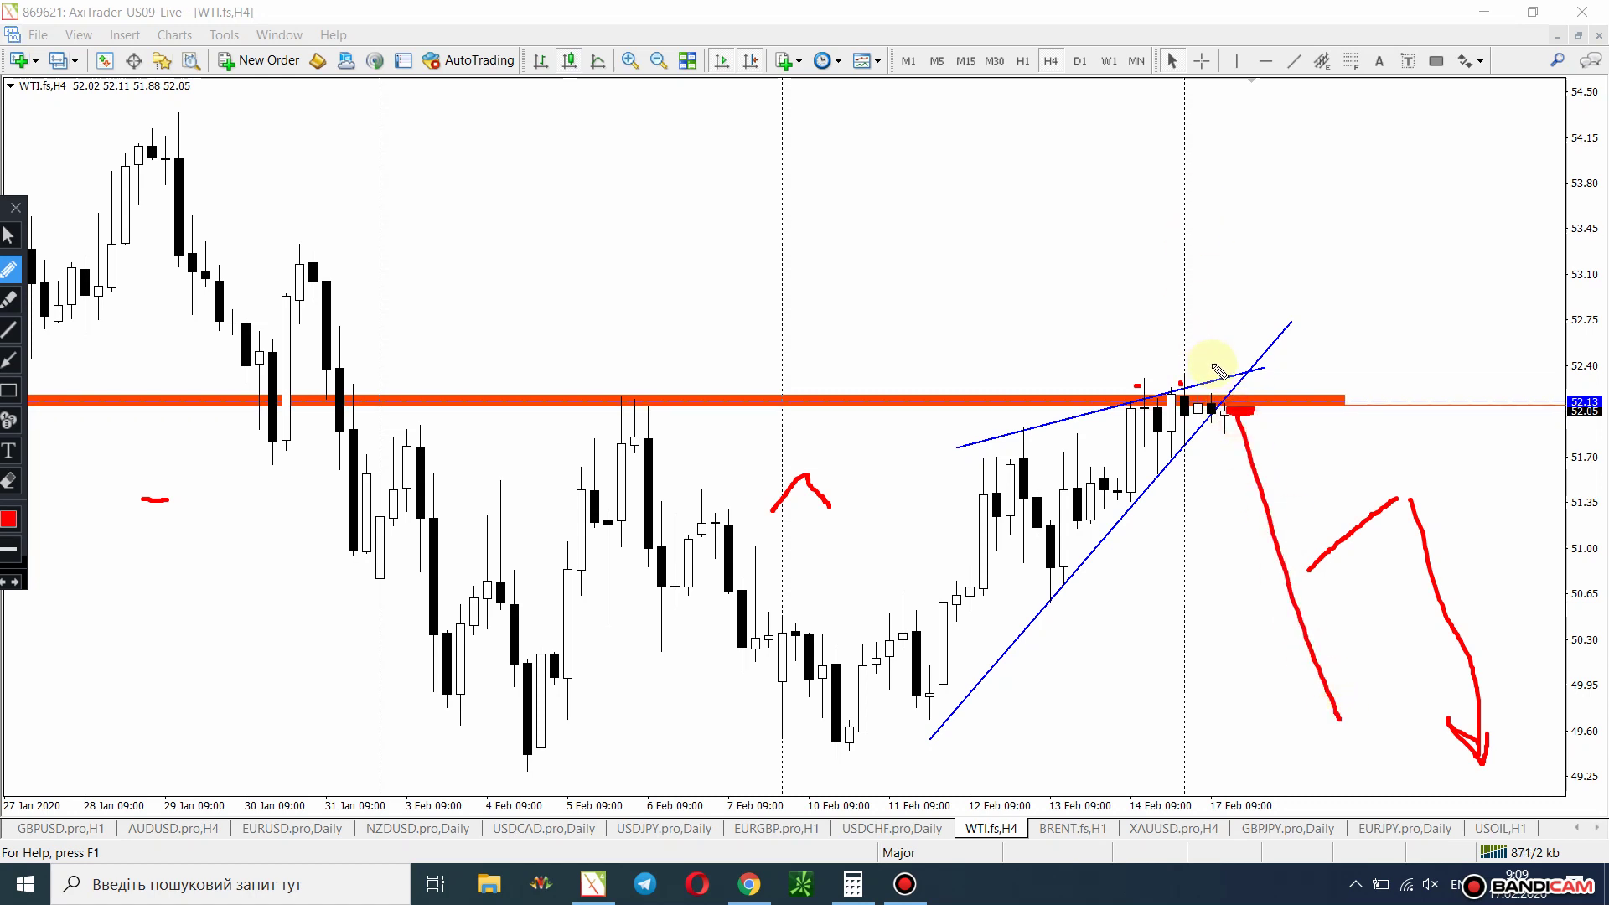
{"action": "left_click_drag", "start_coordinate": [1151, 374], "coordinate": [1236, 366]}
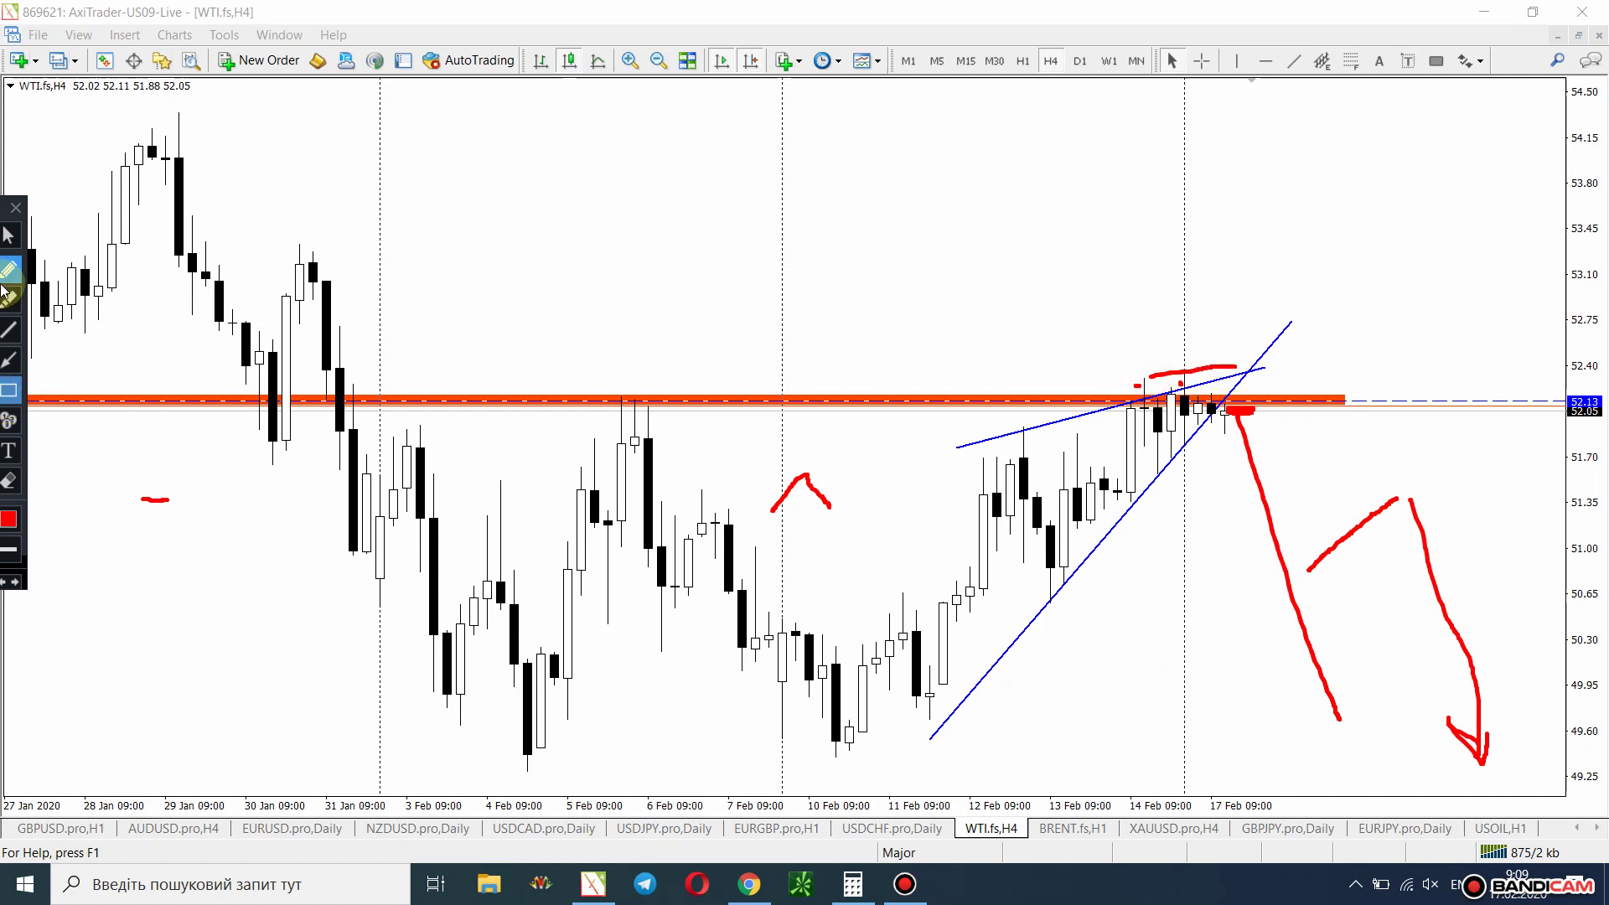
Check WTI on D1 and return to H4.
{"action": "left_click", "coordinate": [9, 236]}
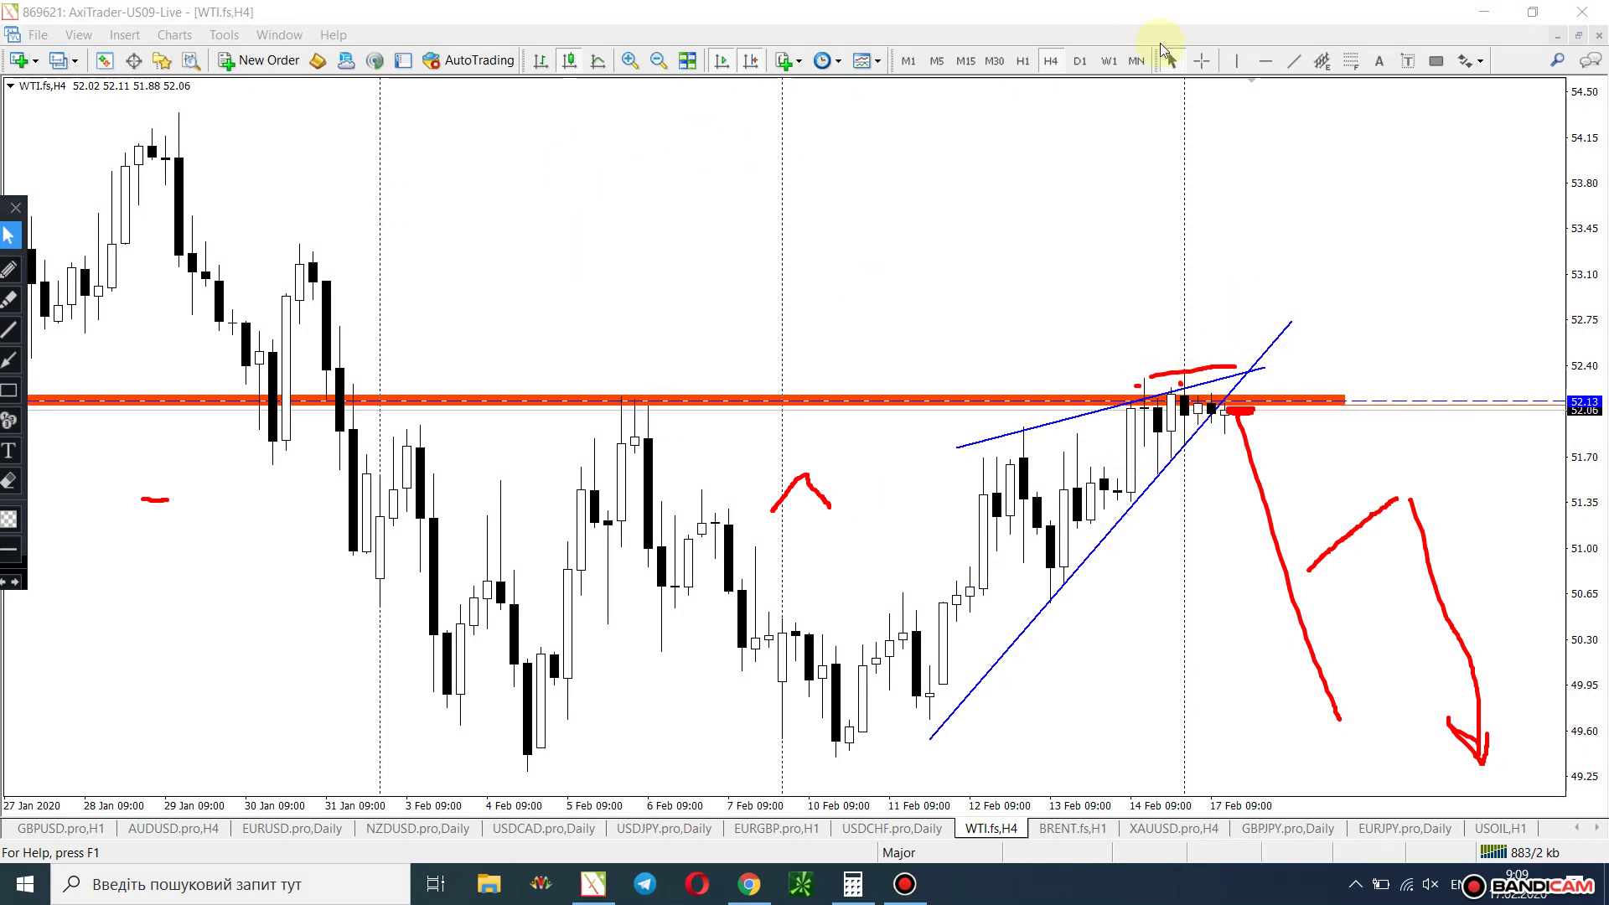
{"action": "left_click", "coordinate": [1076, 62]}
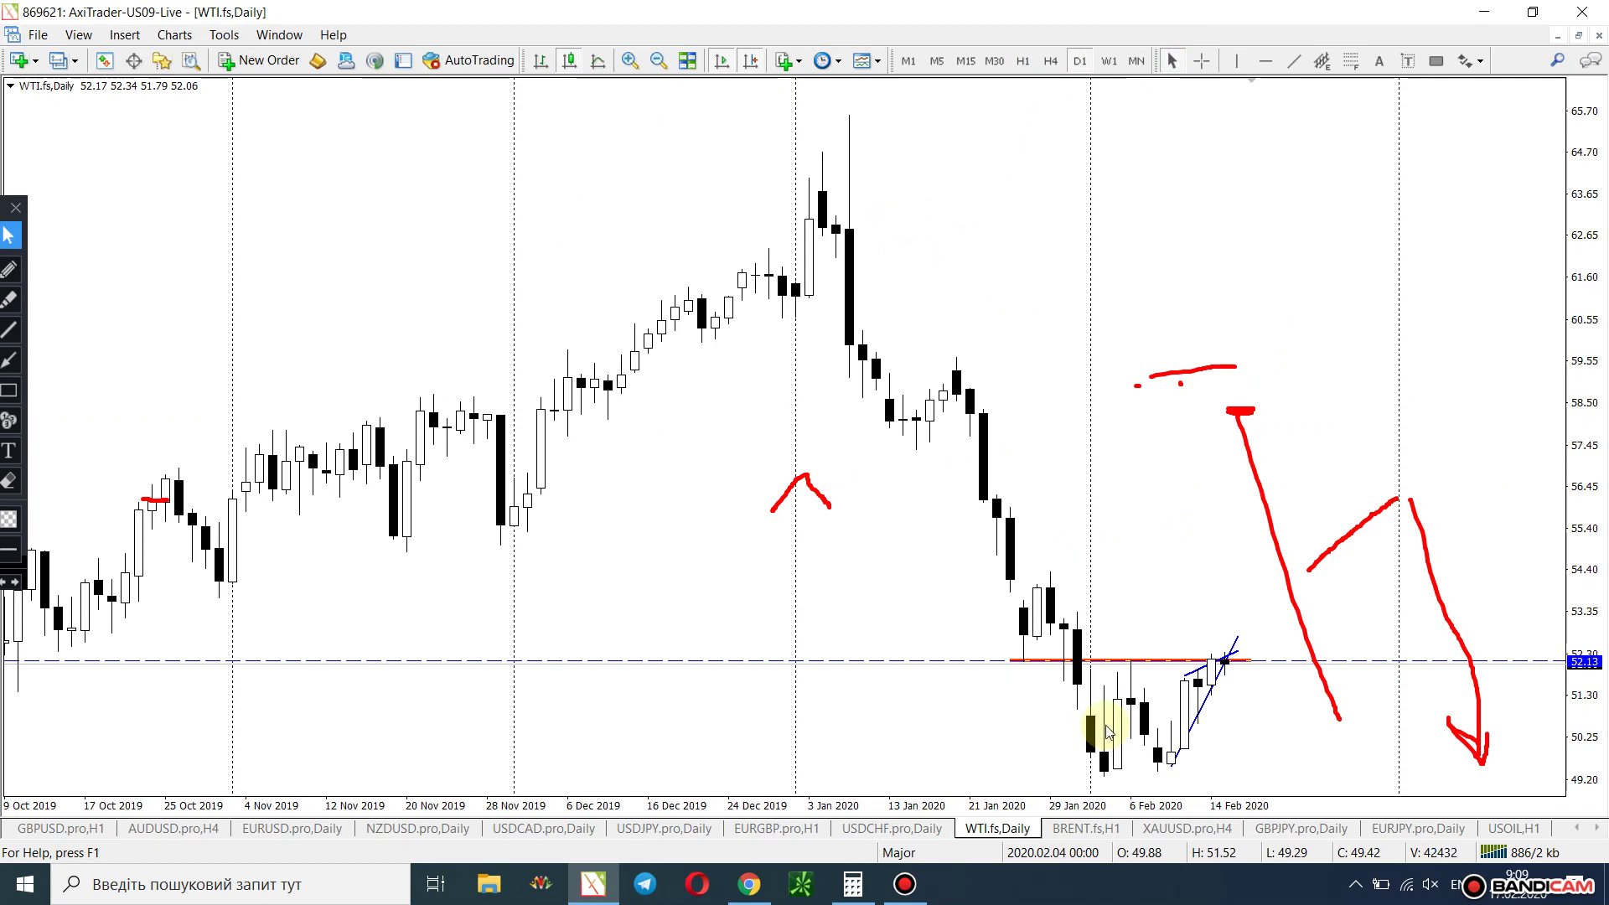
{"action": "left_click", "coordinate": [1050, 62]}
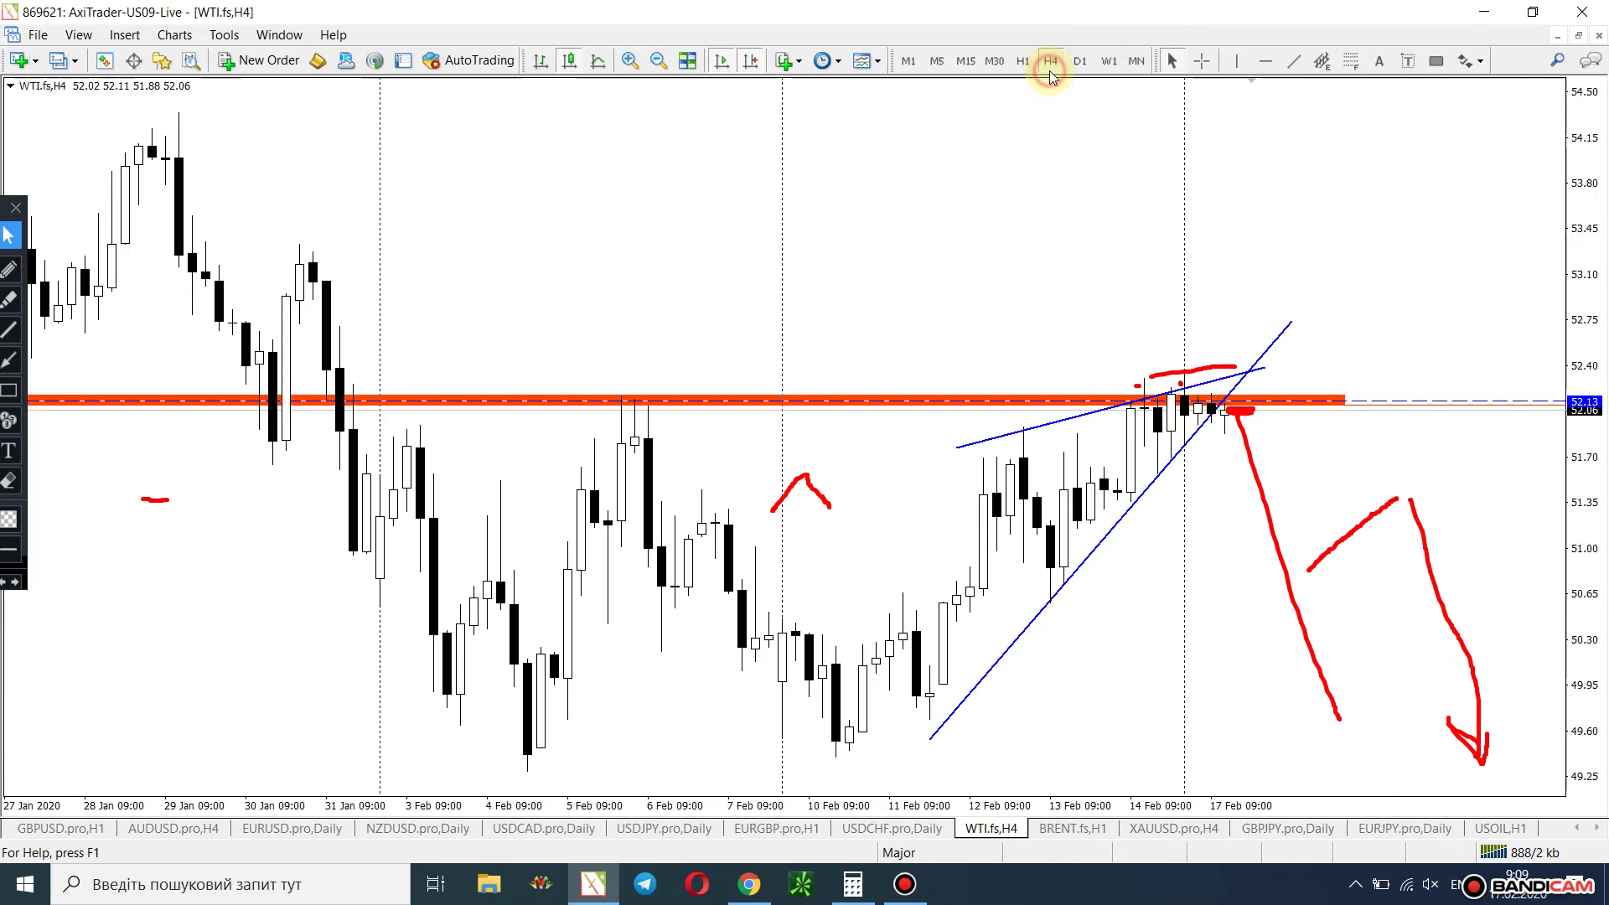
Add a red tick beside the orange level and a base mark under the projected drop's tip.
{"action": "left_click", "coordinate": [9, 269]}
{"action": "mouse_move", "coordinate": [1287, 409]}
{"action": "left_mouse_down"}
{"action": "mouse_move", "coordinate": [1295, 382]}
{"action": "mouse_move", "coordinate": [1288, 409]}
{"action": "left_mouse_up"}
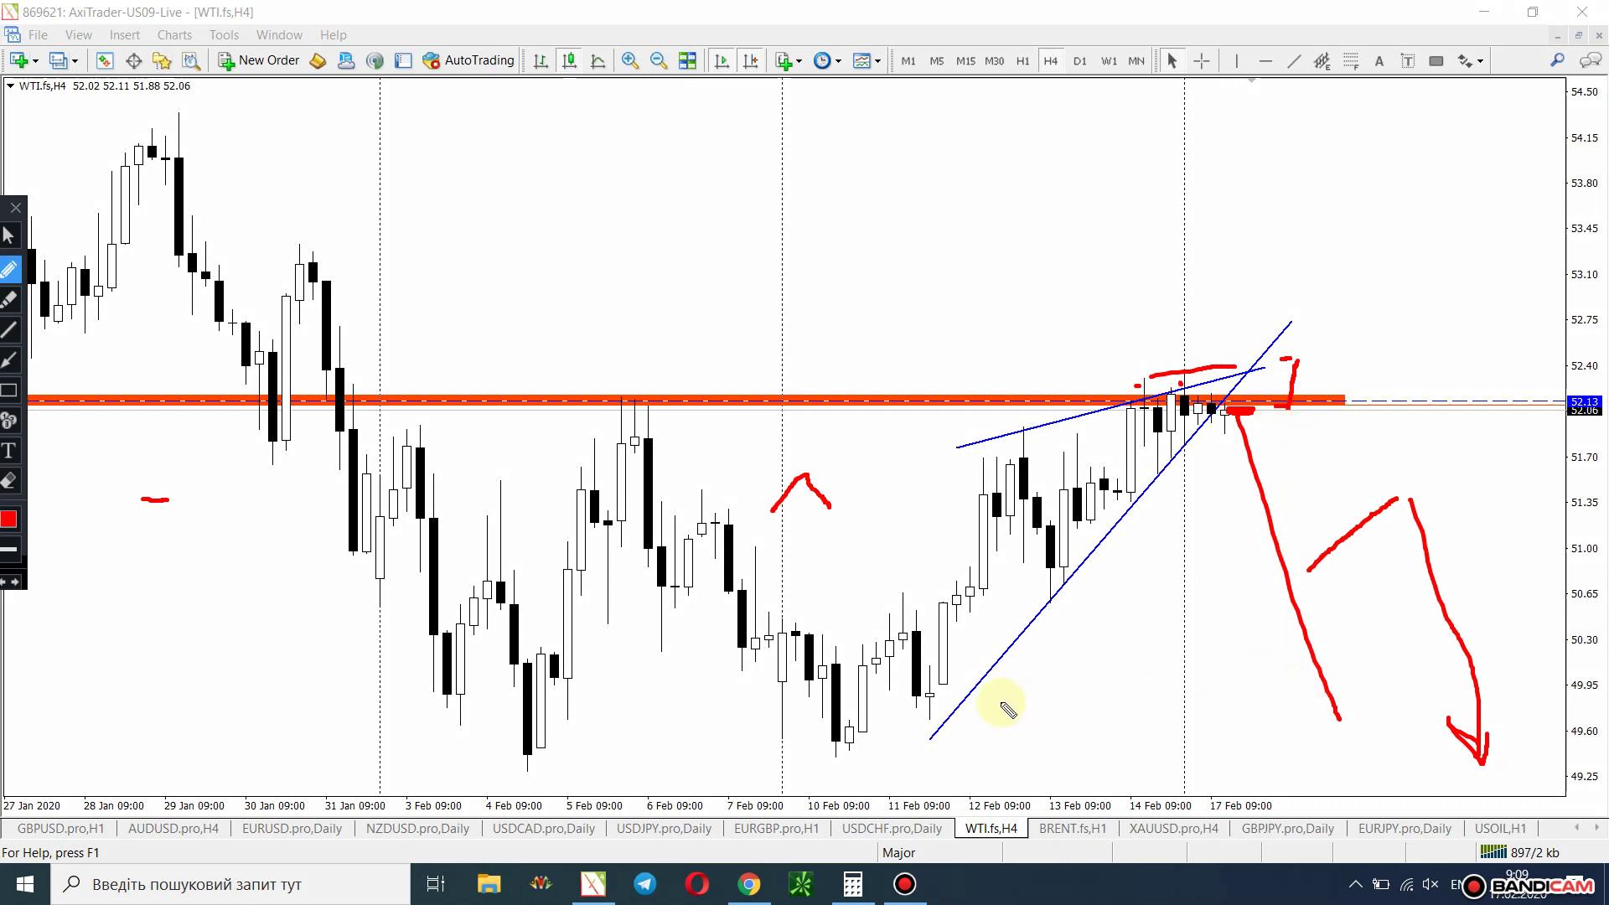
{"action": "left_click_drag", "start_coordinate": [1301, 714], "coordinate": [1350, 717]}
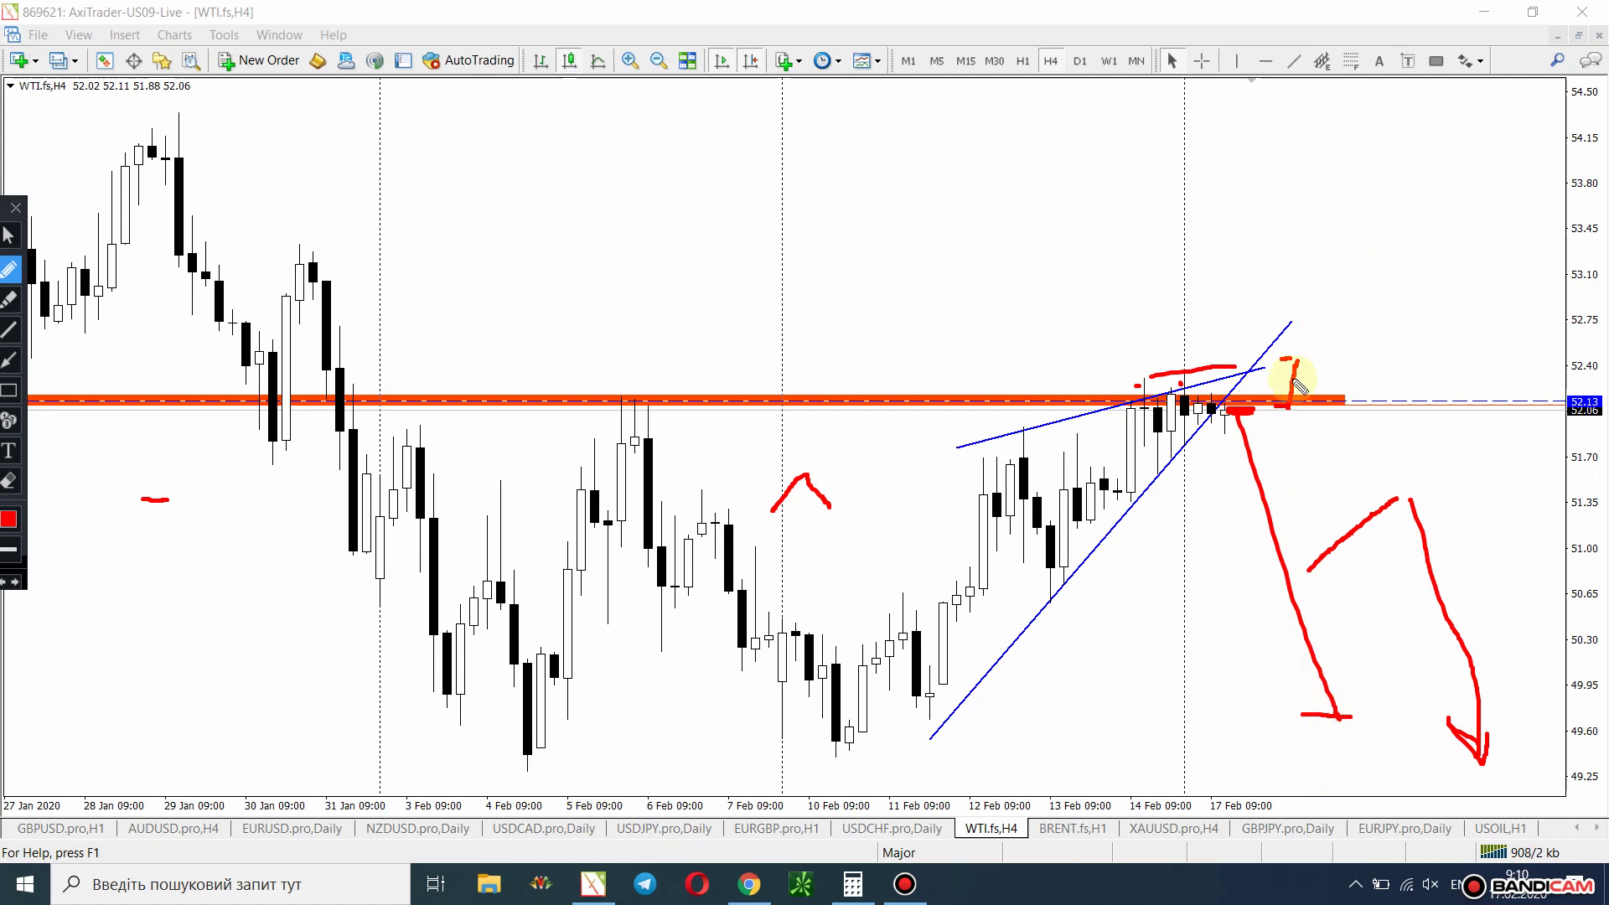
{"action": "left_click", "coordinate": [8, 235]}
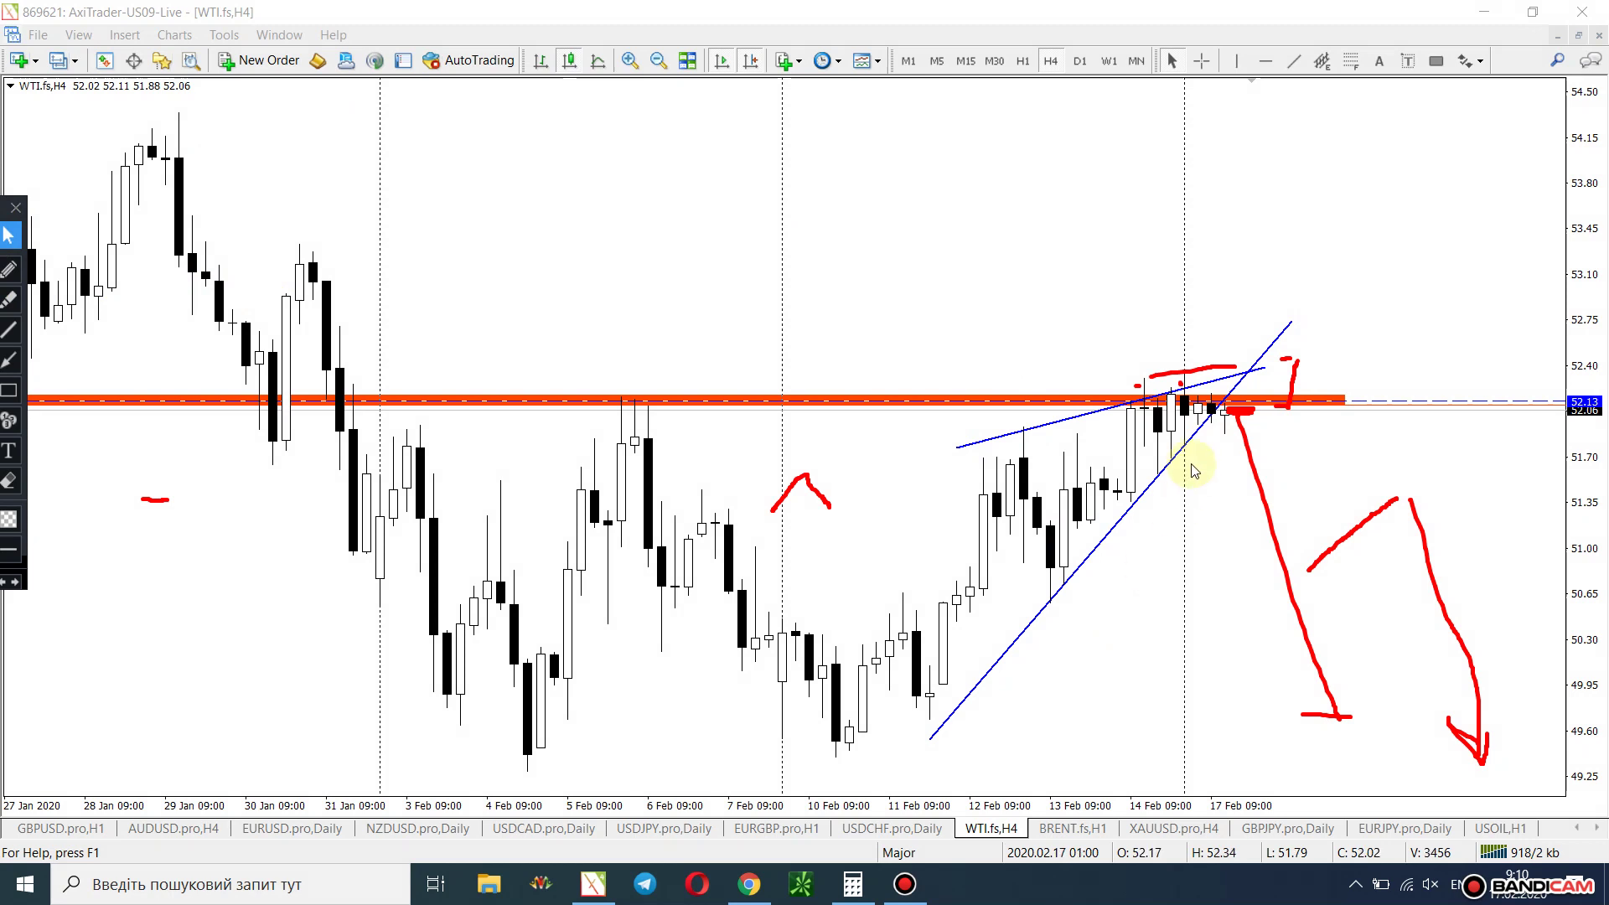
Sketch a red upward zigzag path ending in an arrowhead toward 54.45.
{"action": "left_click", "coordinate": [8, 268]}
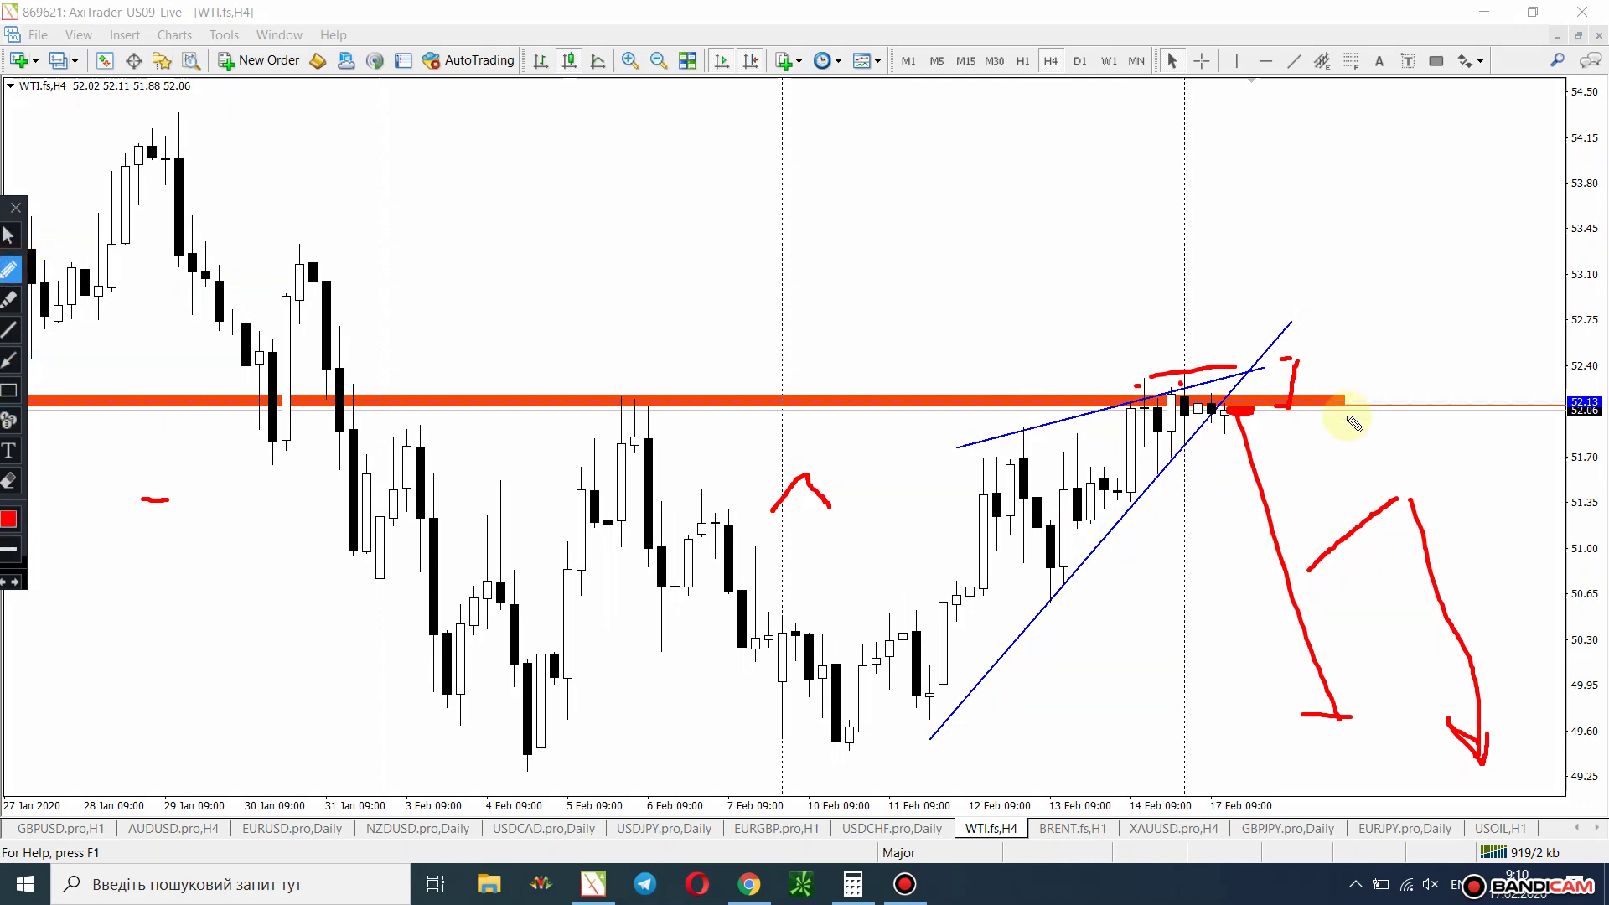
{"action": "left_click_drag", "start_coordinate": [1277, 413], "coordinate": [1314, 237]}
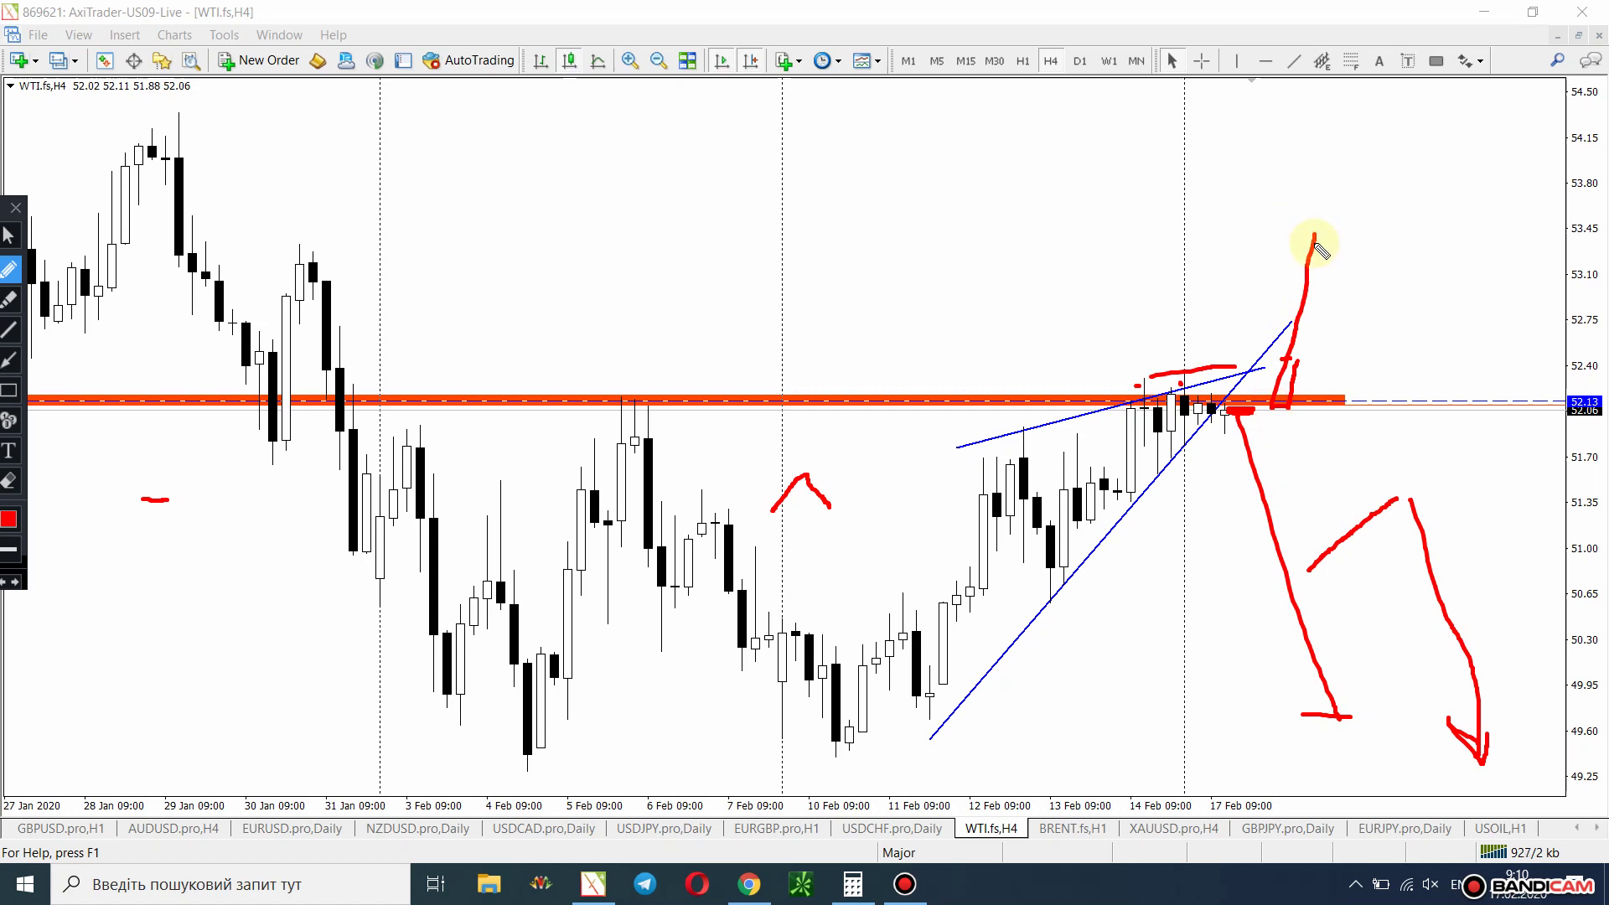
{"action": "mouse_move", "coordinate": [1315, 237]}
{"action": "left_mouse_down"}
{"action": "mouse_move", "coordinate": [1422, 411]}
{"action": "mouse_move", "coordinate": [1476, 94]}
{"action": "mouse_move", "coordinate": [1494, 144]}
{"action": "left_mouse_up"}
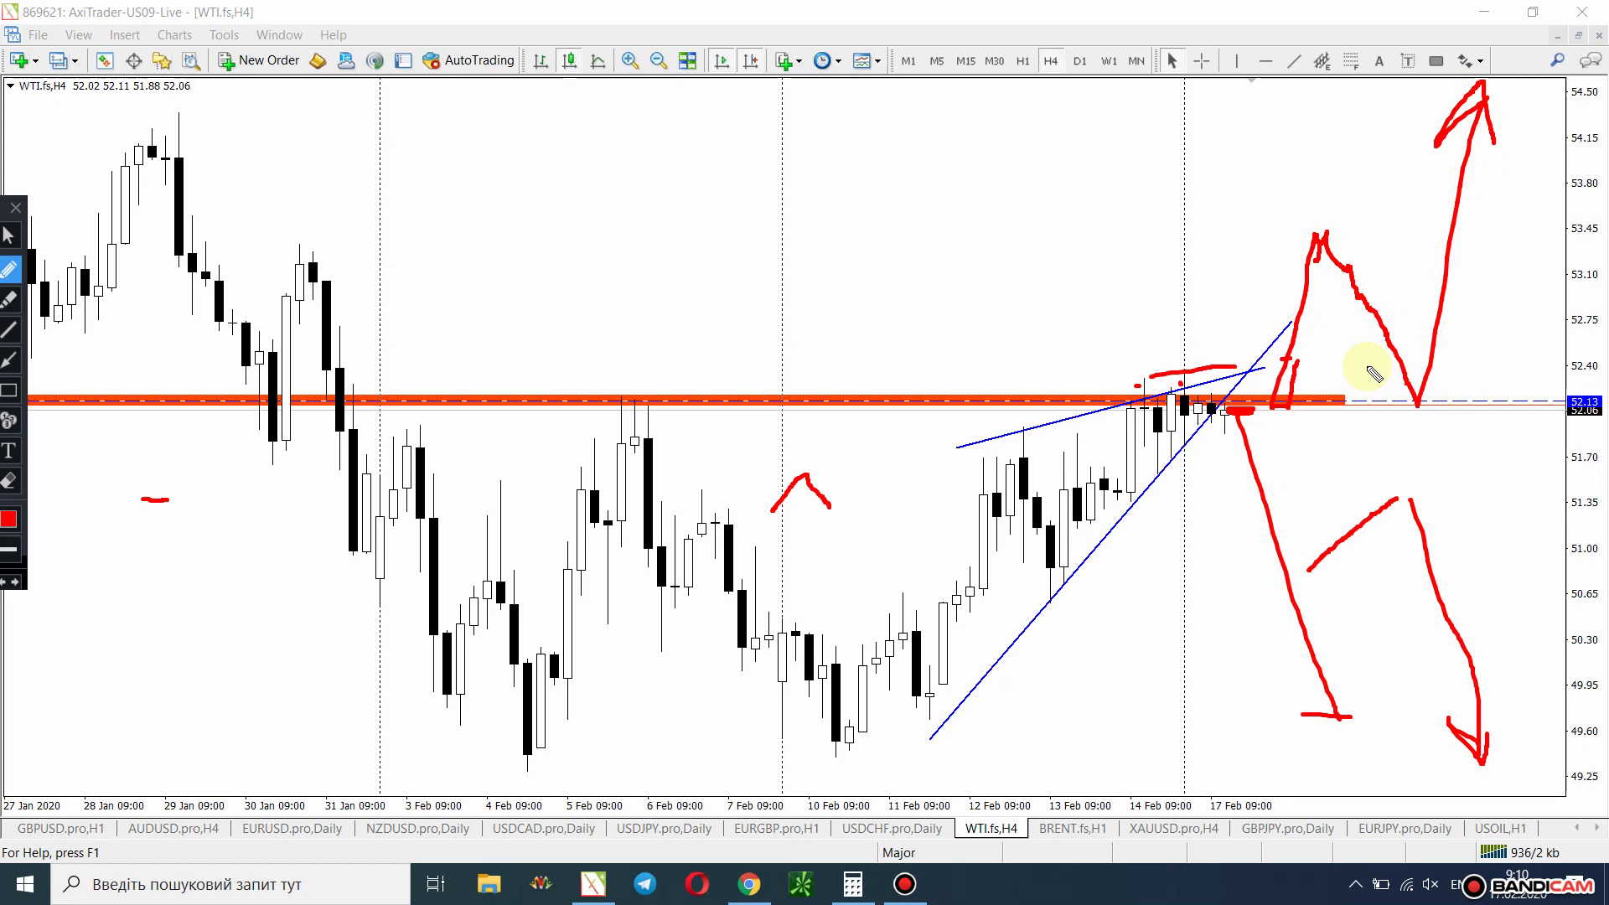
{"action": "left_click", "coordinate": [8, 235]}
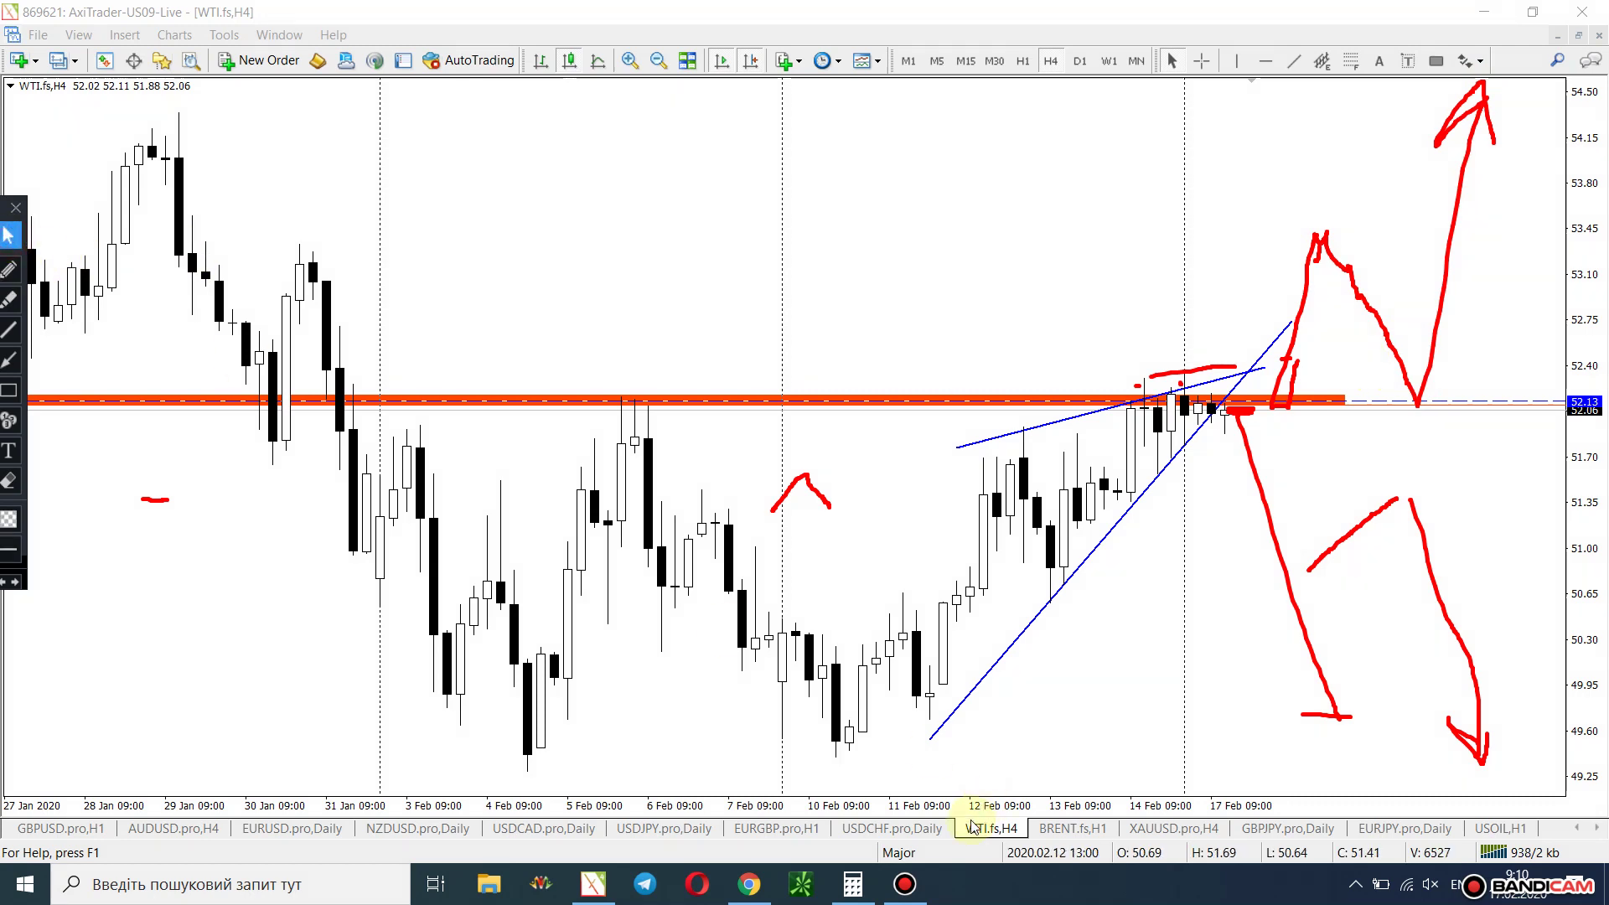
Glance at the screen recorder, then view the Brent H1 and gold XAUUSD H4 charts.
{"action": "left_click", "coordinate": [909, 882]}
{"action": "left_click", "coordinate": [907, 884]}
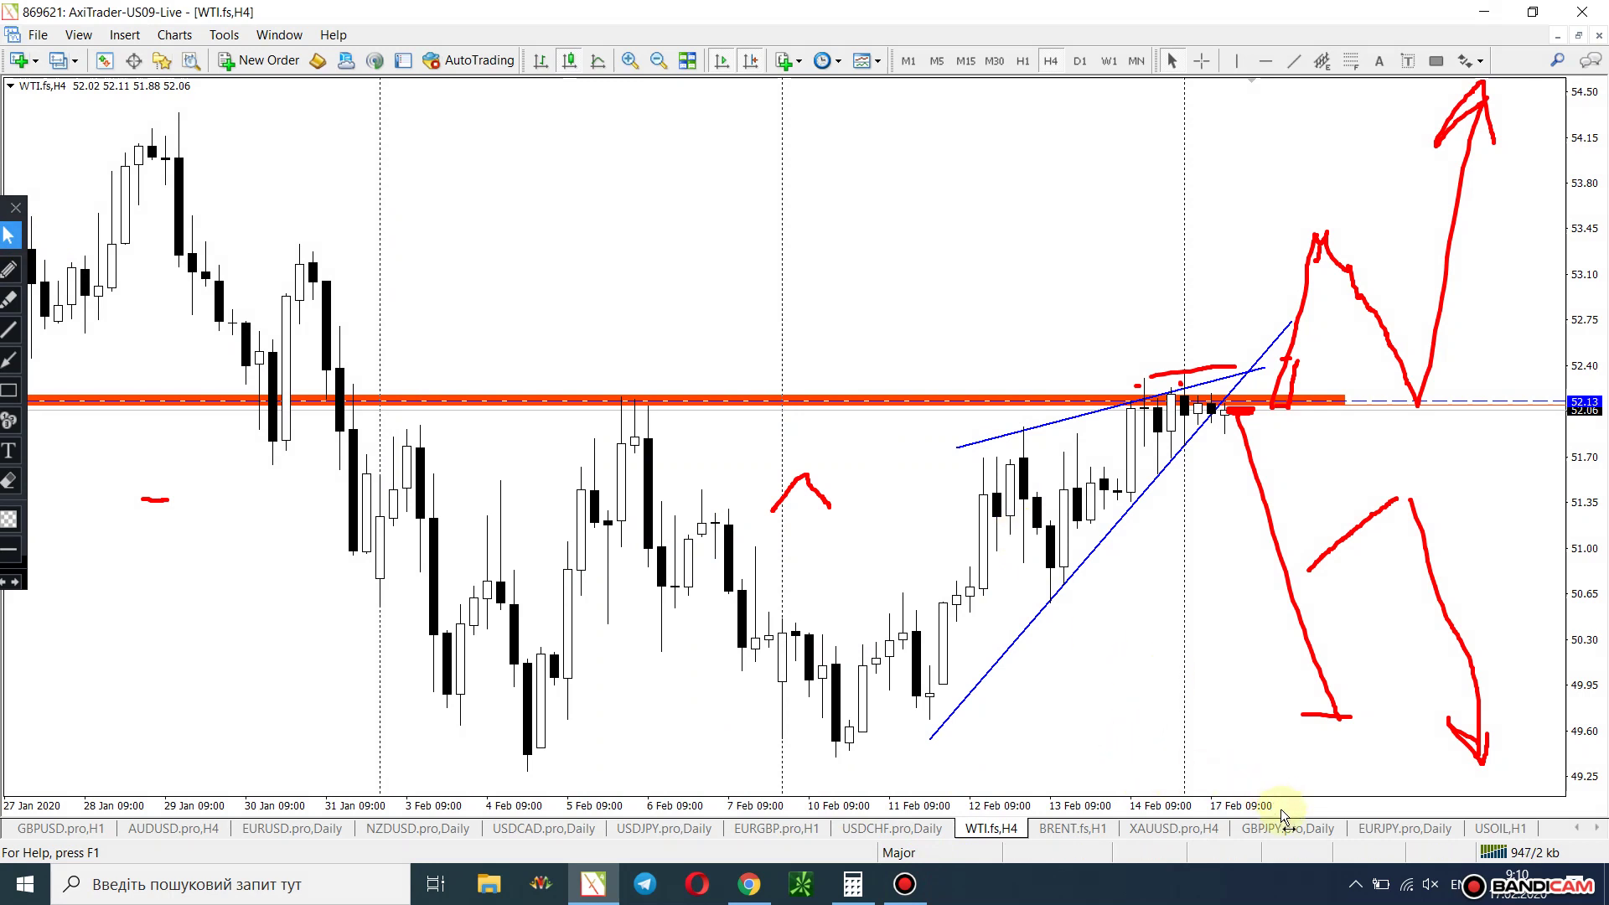
{"action": "left_click", "coordinate": [1089, 829]}
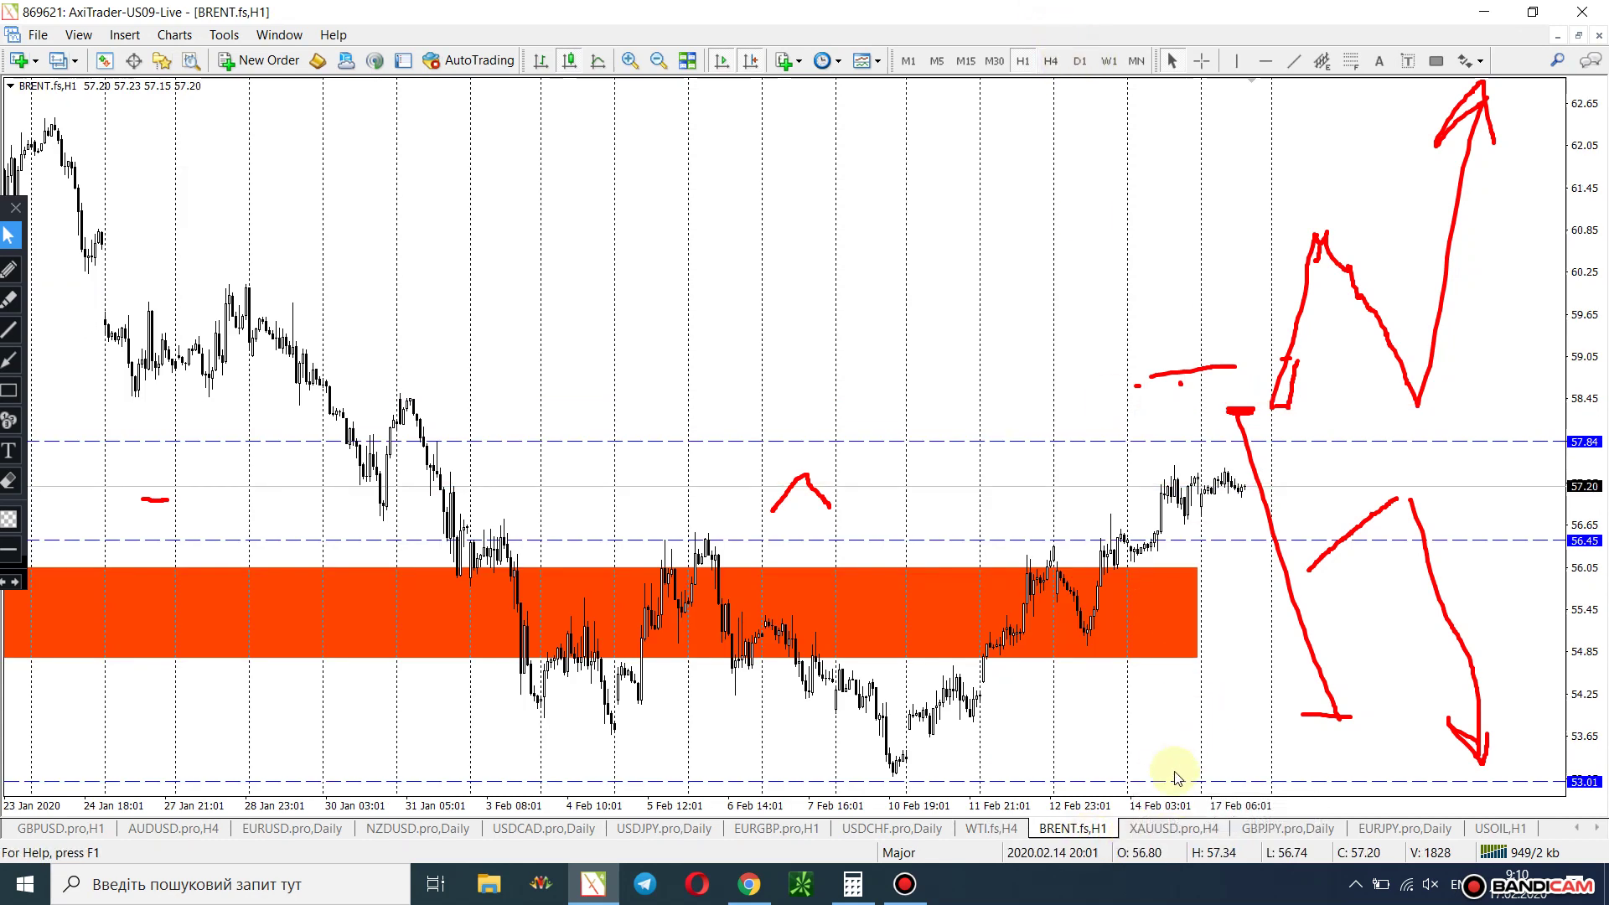
{"action": "left_click", "coordinate": [1170, 830]}
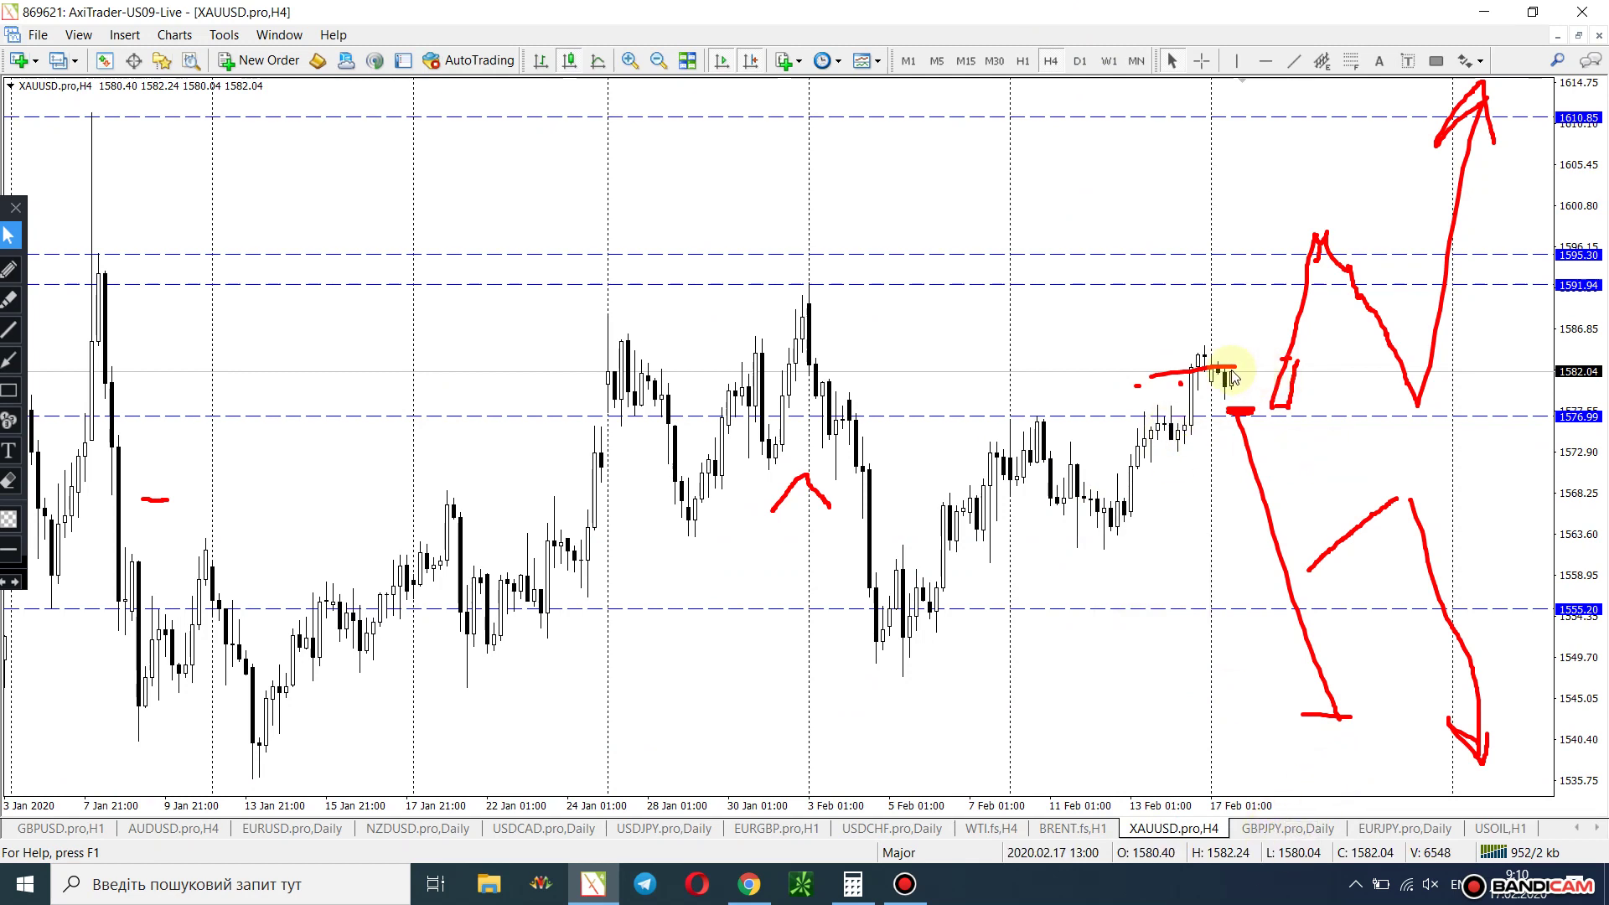
Remove all the projected red arrow strokes from the gold chart.
{"action": "left_click", "coordinate": [6, 582]}
{"action": "left_click", "coordinate": [6, 581]}
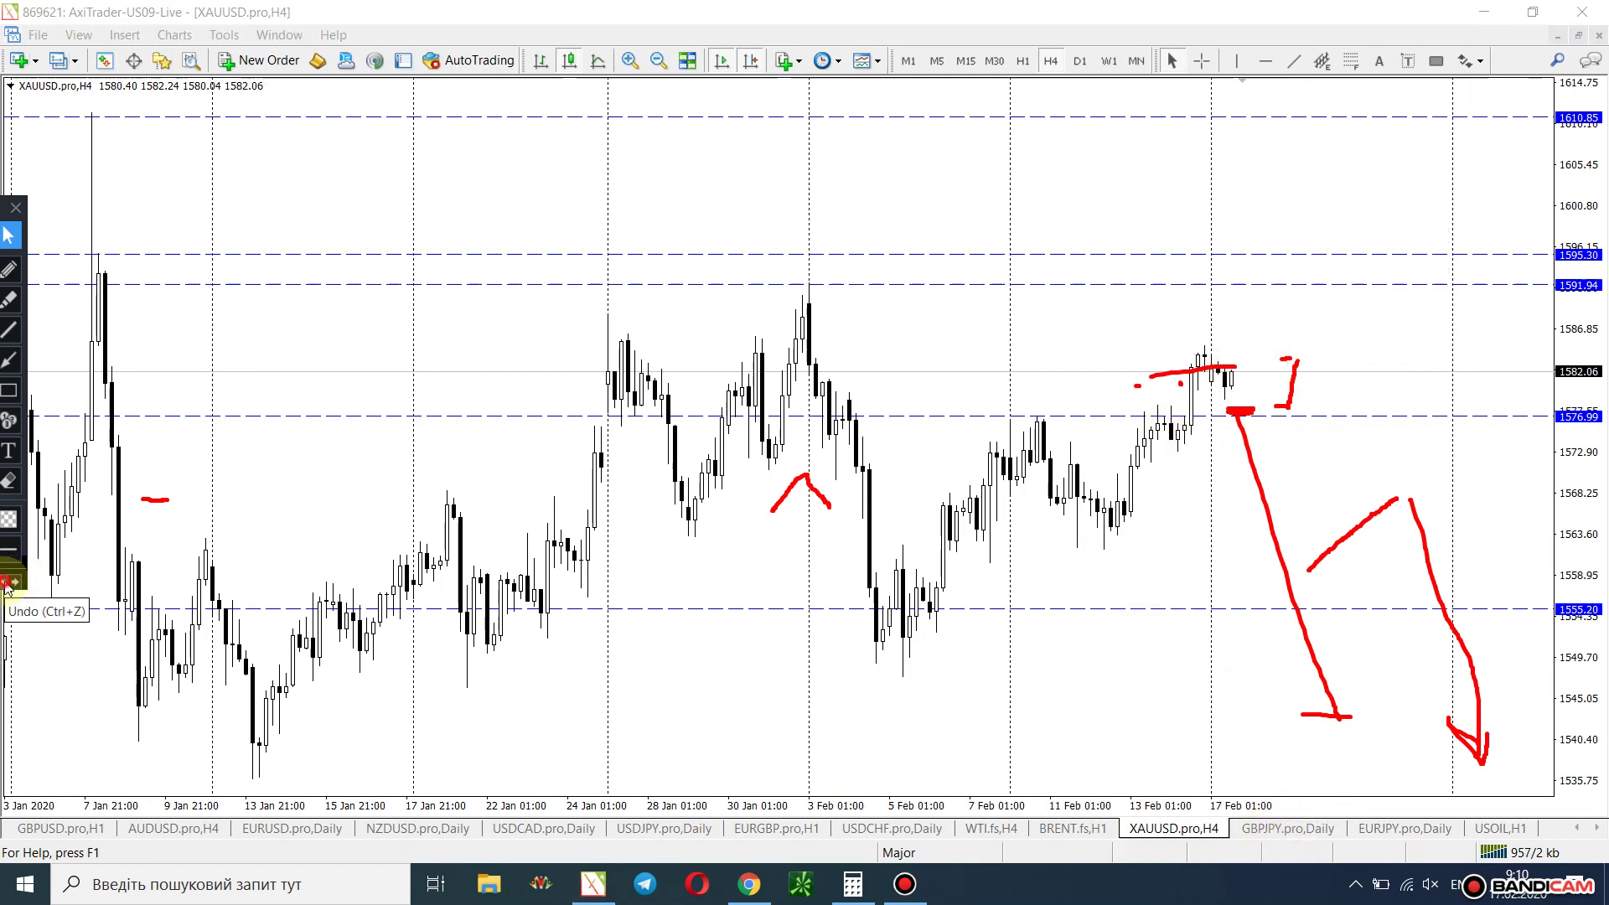
{"action": "left_click", "coordinate": [6, 582]}
{"action": "left_click", "coordinate": [6, 581]}
{"action": "left_click", "coordinate": [6, 582]}
{"action": "left_click", "coordinate": [6, 581]}
{"action": "left_click", "coordinate": [6, 581]}
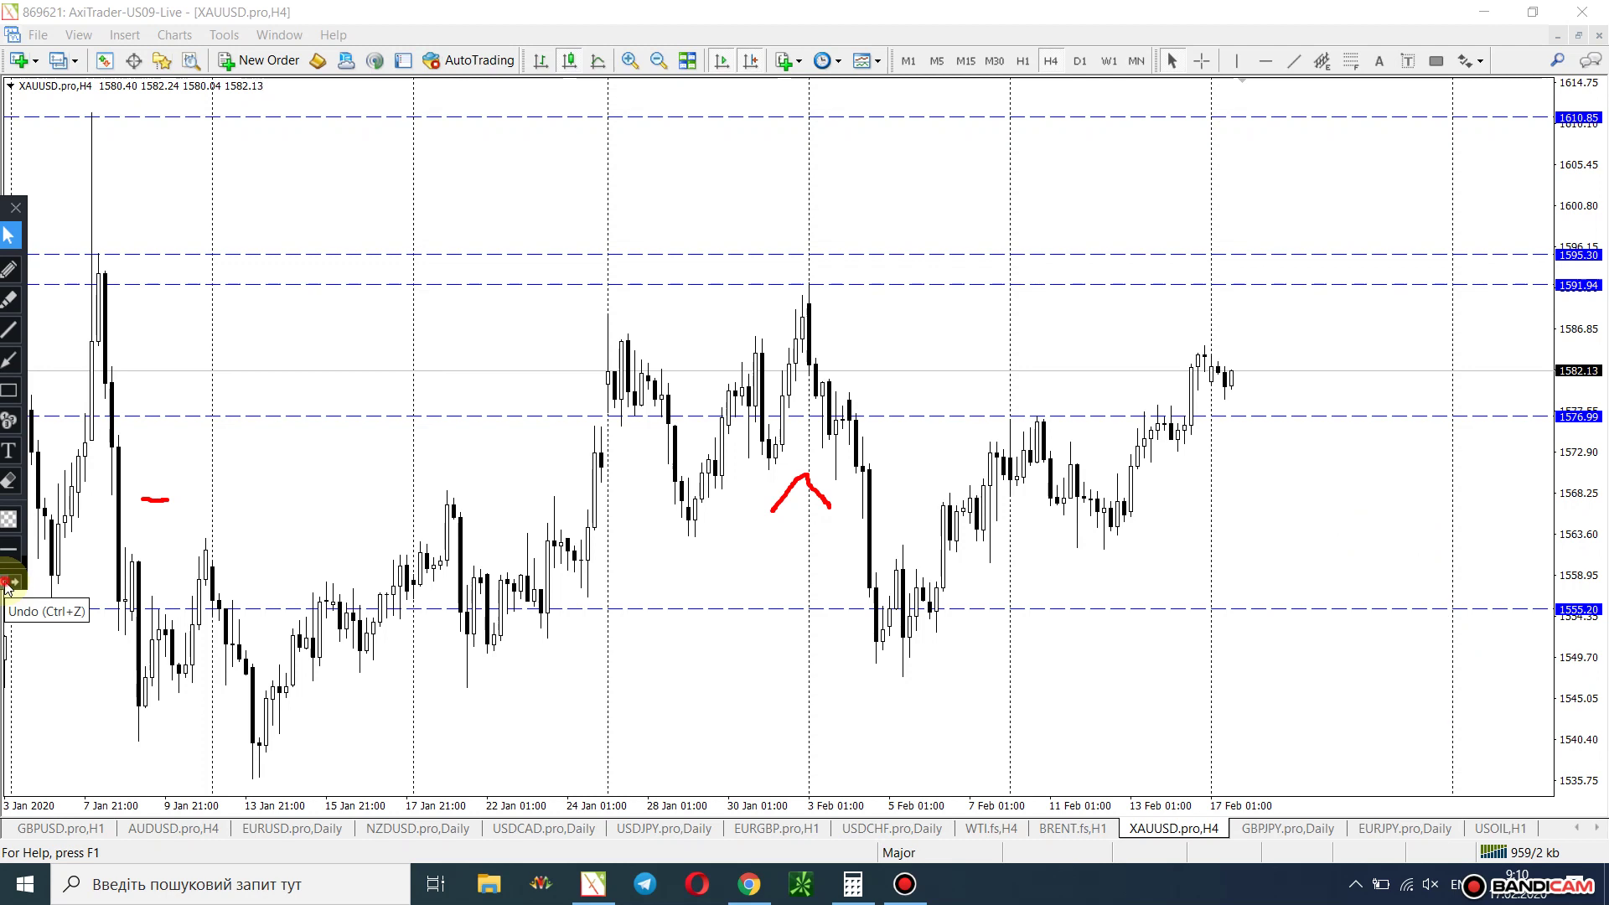
{"action": "left_click", "coordinate": [6, 581]}
Sketch a red zigzag between 140.964 and 144.366 on the GBPJPY daily chart.
{"action": "left_click", "coordinate": [1261, 829]}
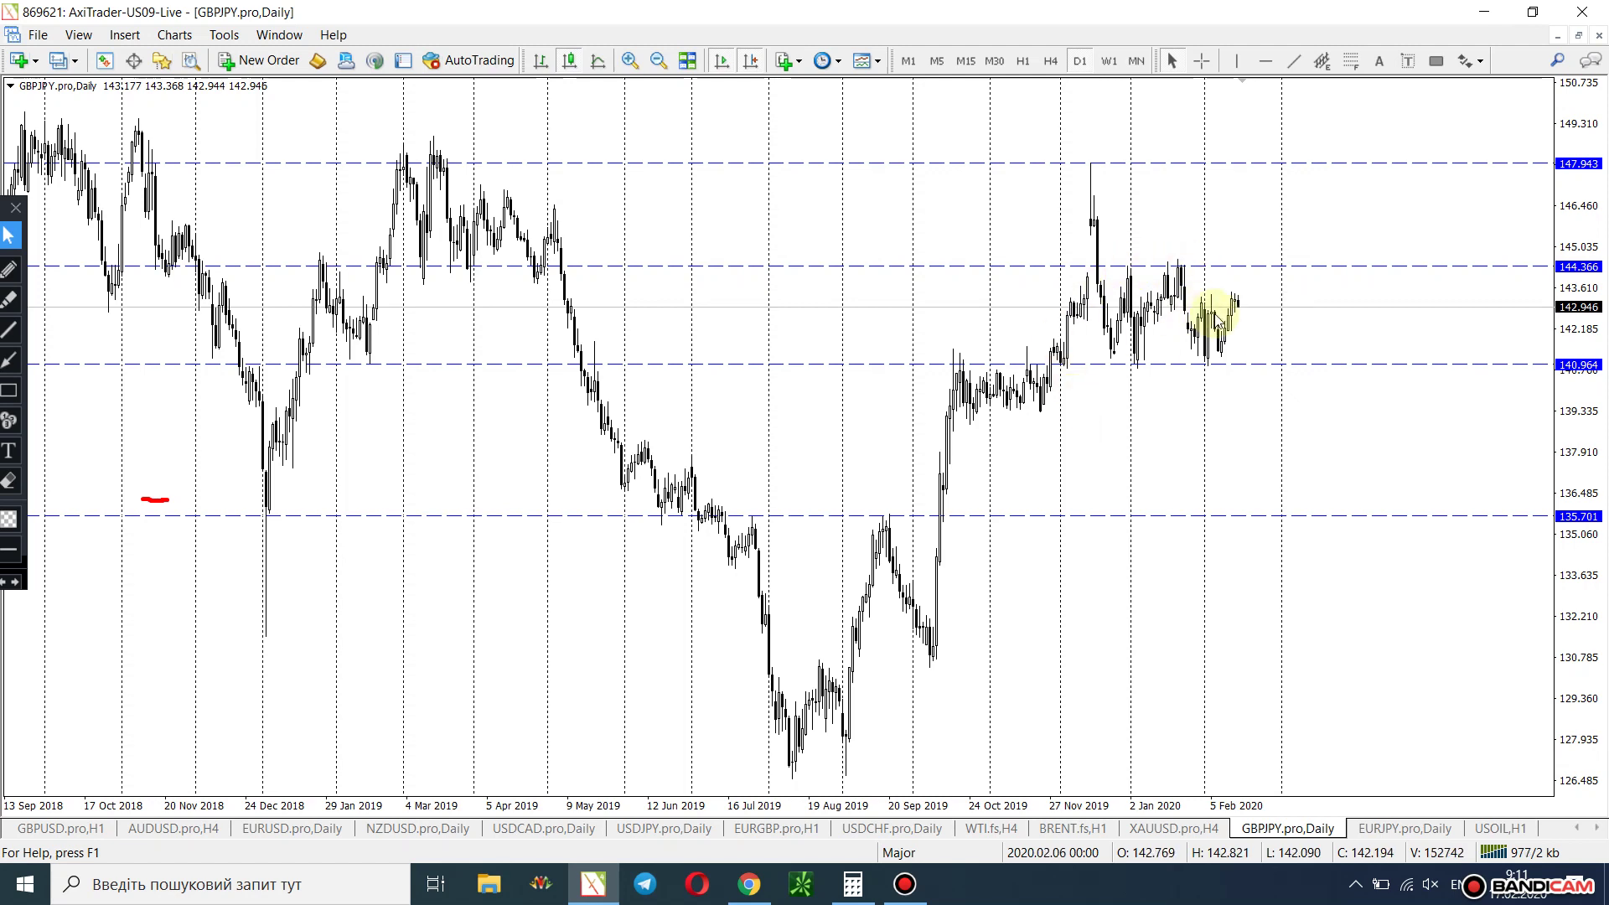
{"action": "left_click", "coordinate": [12, 270]}
{"action": "mouse_move", "coordinate": [1105, 280]}
{"action": "left_mouse_down"}
{"action": "mouse_move", "coordinate": [1104, 316]}
{"action": "mouse_move", "coordinate": [1152, 295]}
{"action": "mouse_move", "coordinate": [1202, 316]}
{"action": "left_mouse_up"}
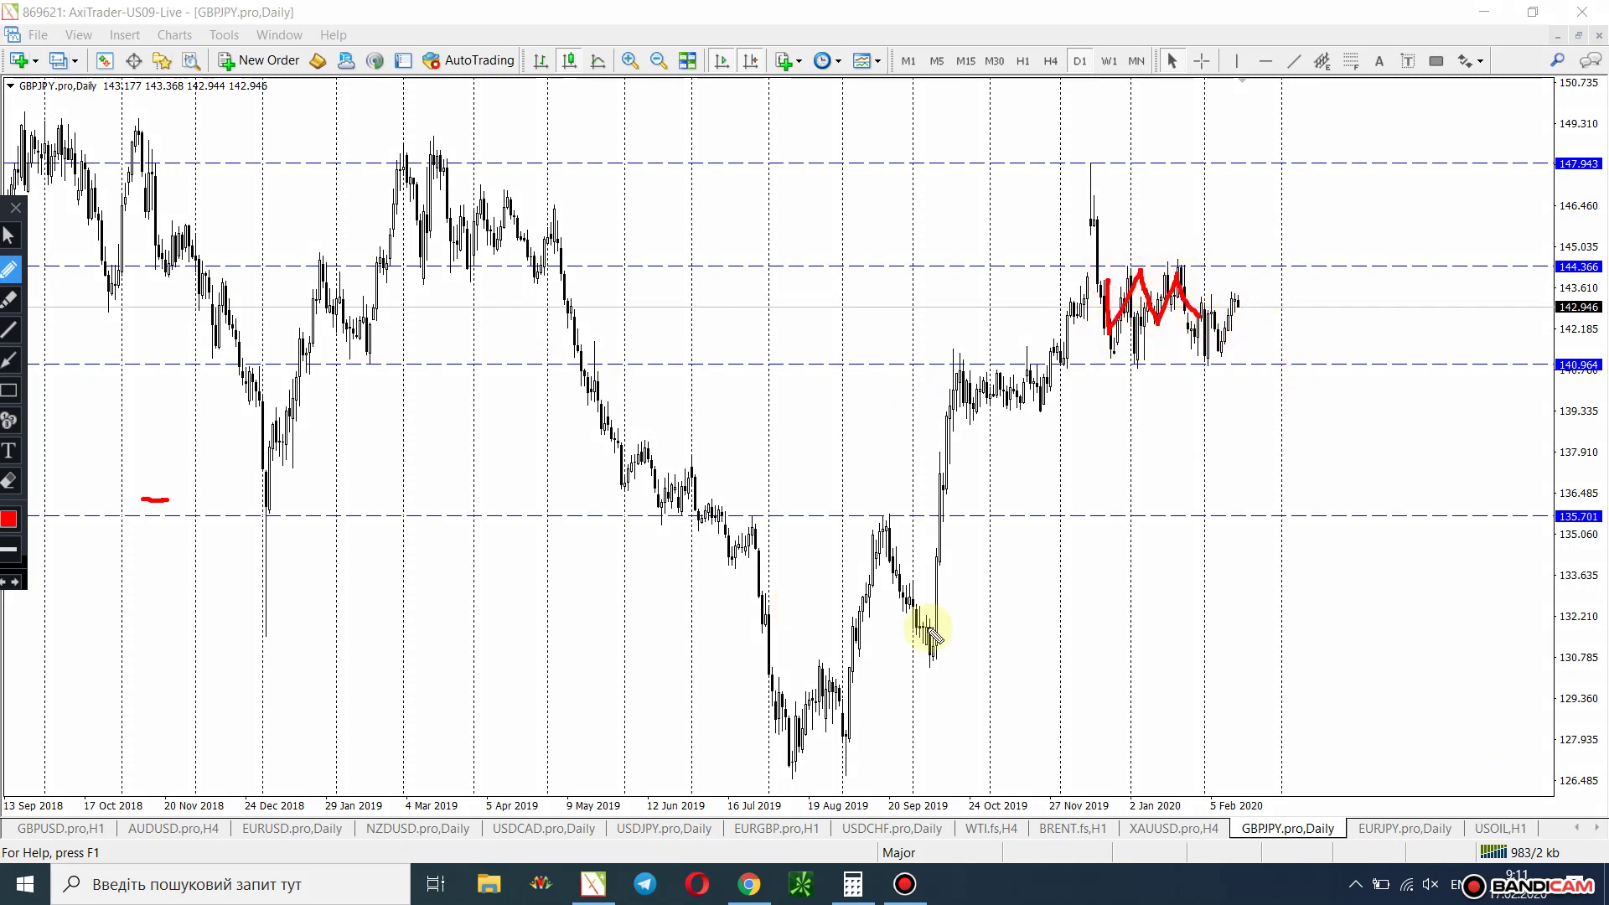
{"action": "left_click", "coordinate": [8, 236]}
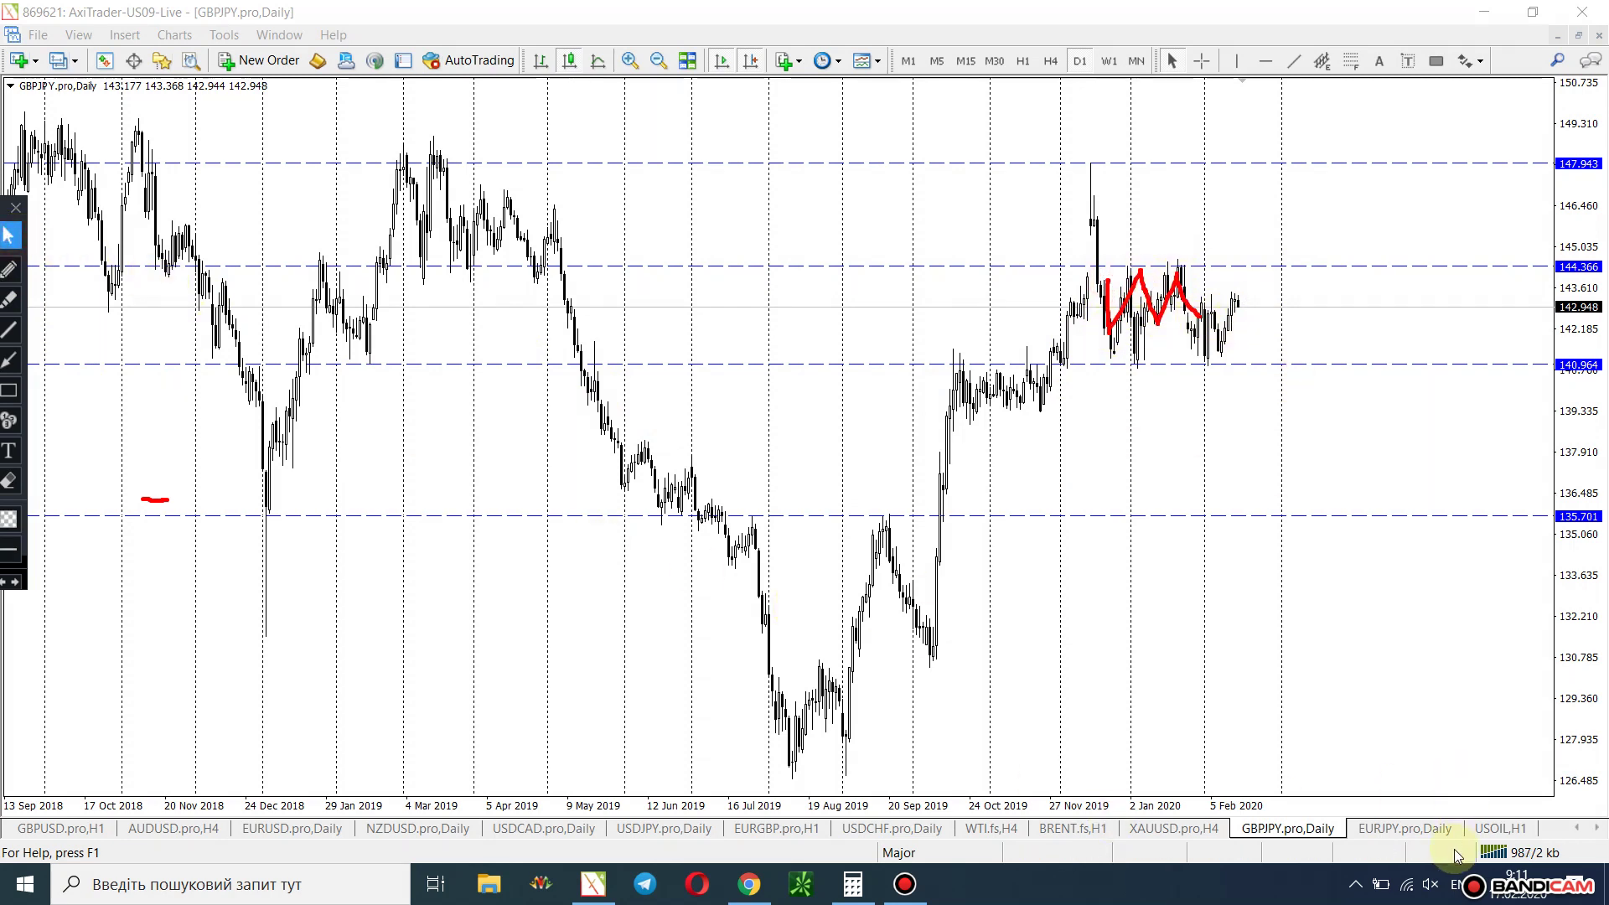
Show the latest EURJPY daily bars and erase the red W sketch.
{"action": "left_click", "coordinate": [1401, 829]}
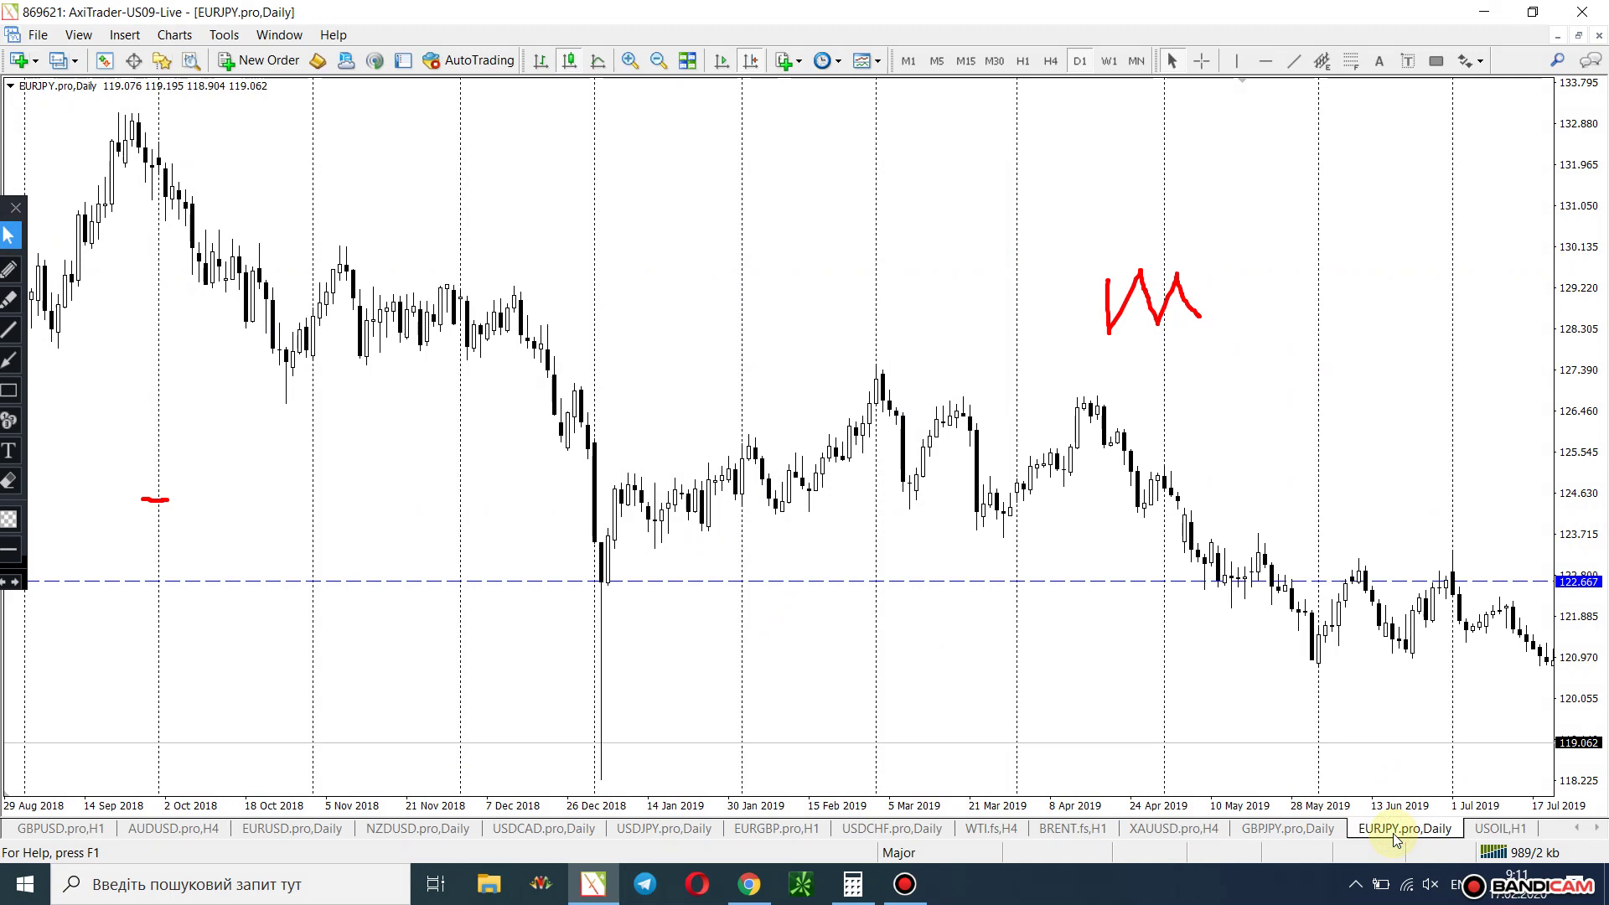
{"action": "left_click", "coordinate": [724, 61]}
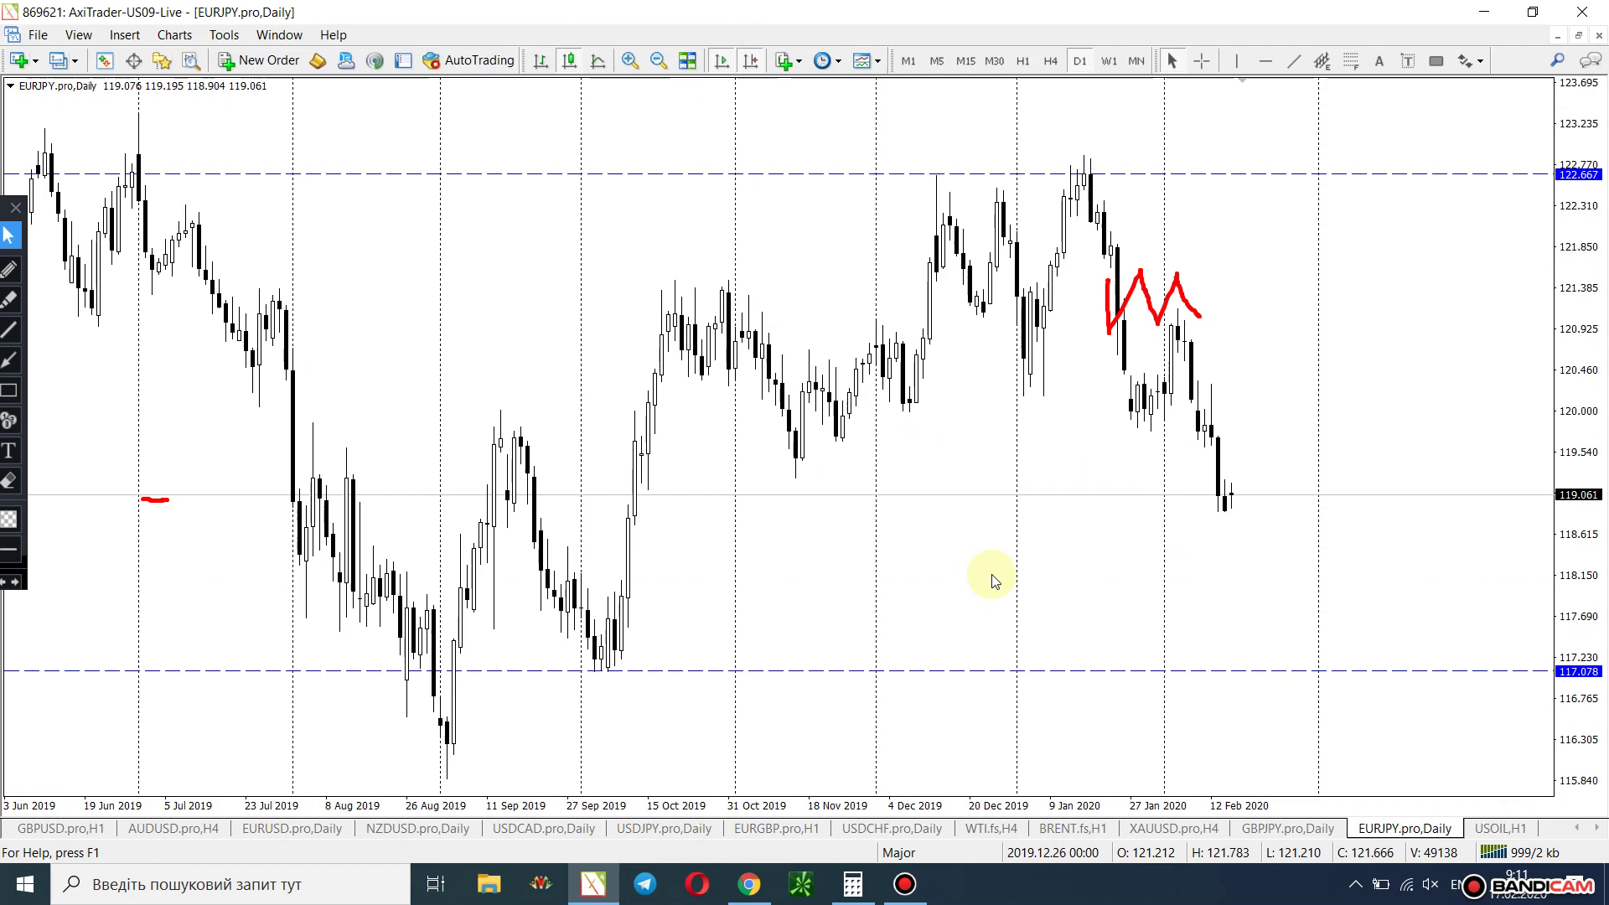
{"action": "left_click", "coordinate": [4, 580]}
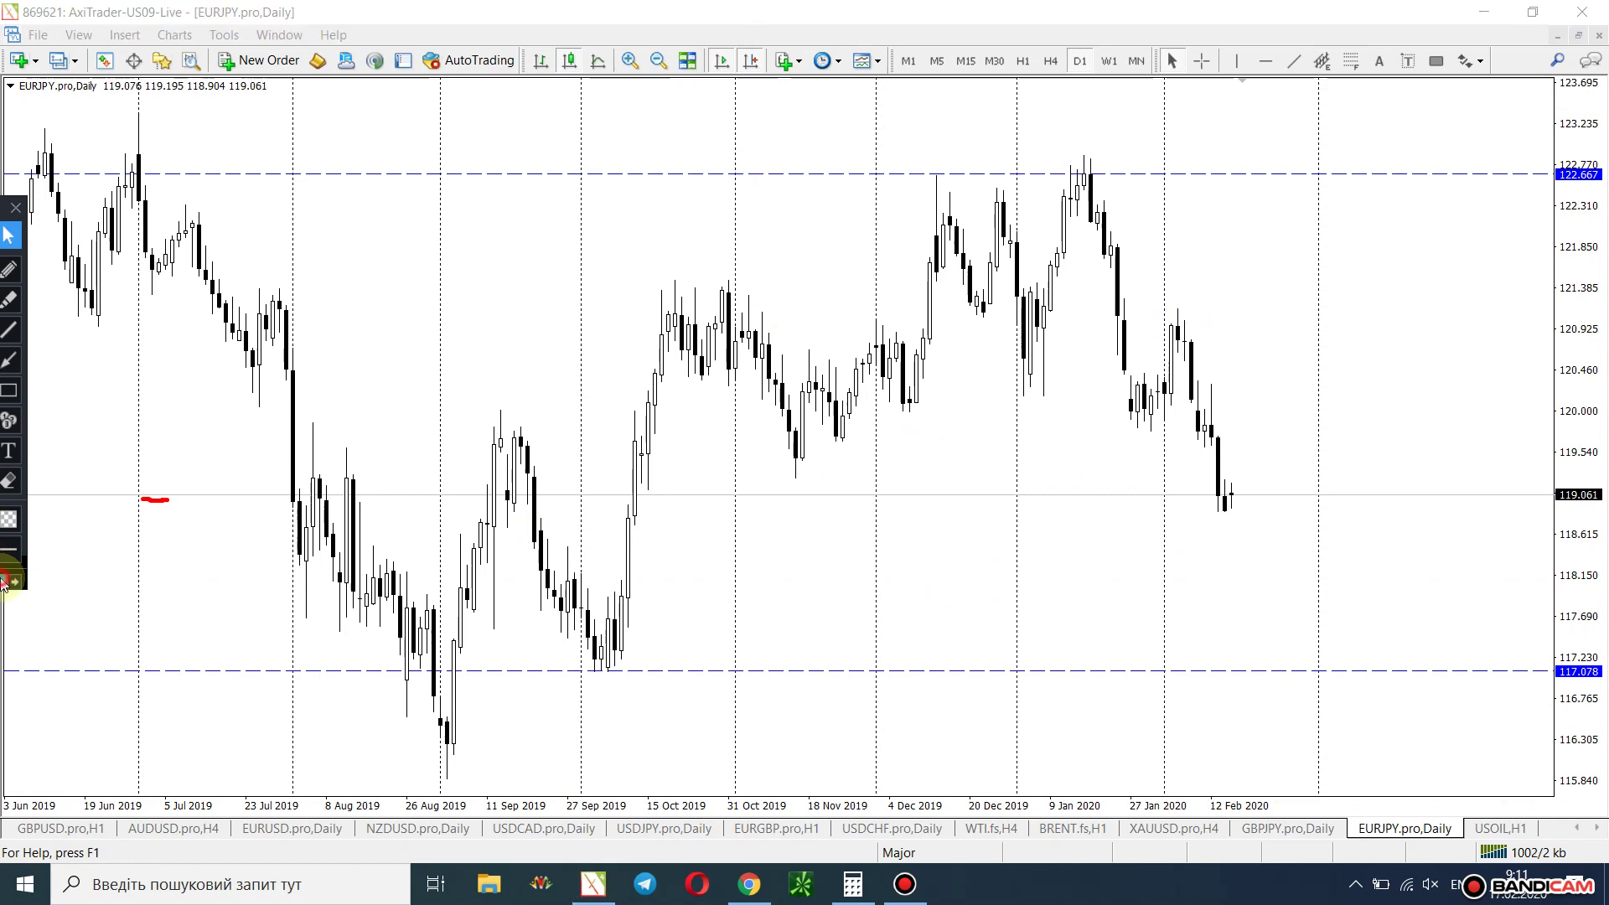
{"action": "left_click", "coordinate": [892, 853]}
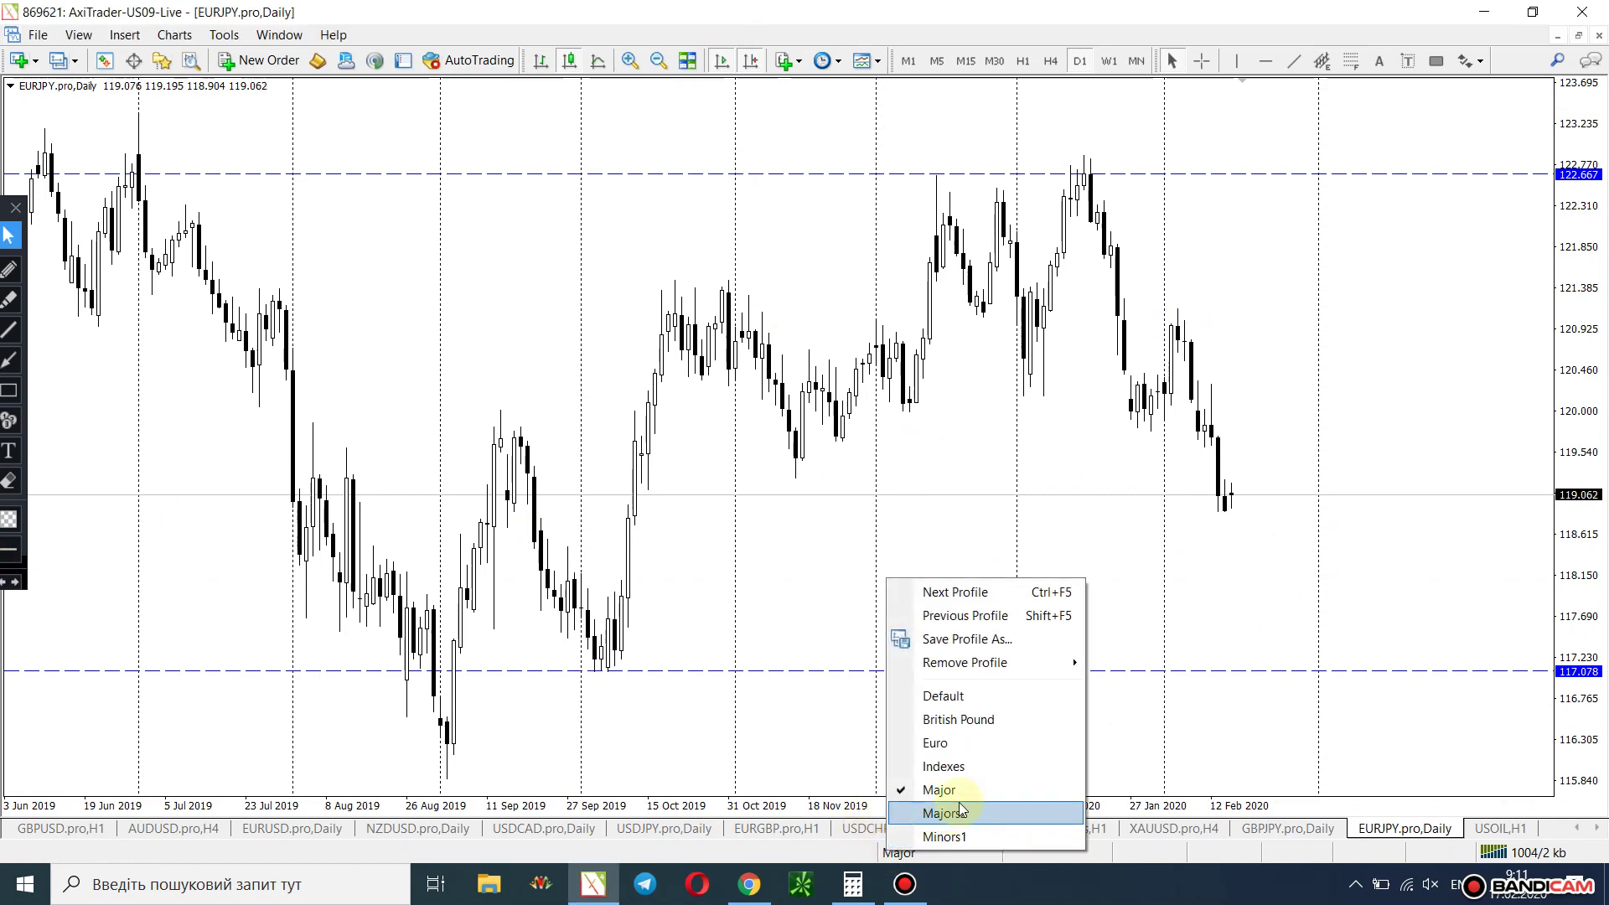
Check the screen recorder window and return to the trading charts.
{"action": "scroll", "coordinate": [970, 761], "scroll_direction": "up", "scroll_amount": 5}
{"action": "left_click", "coordinate": [905, 884]}
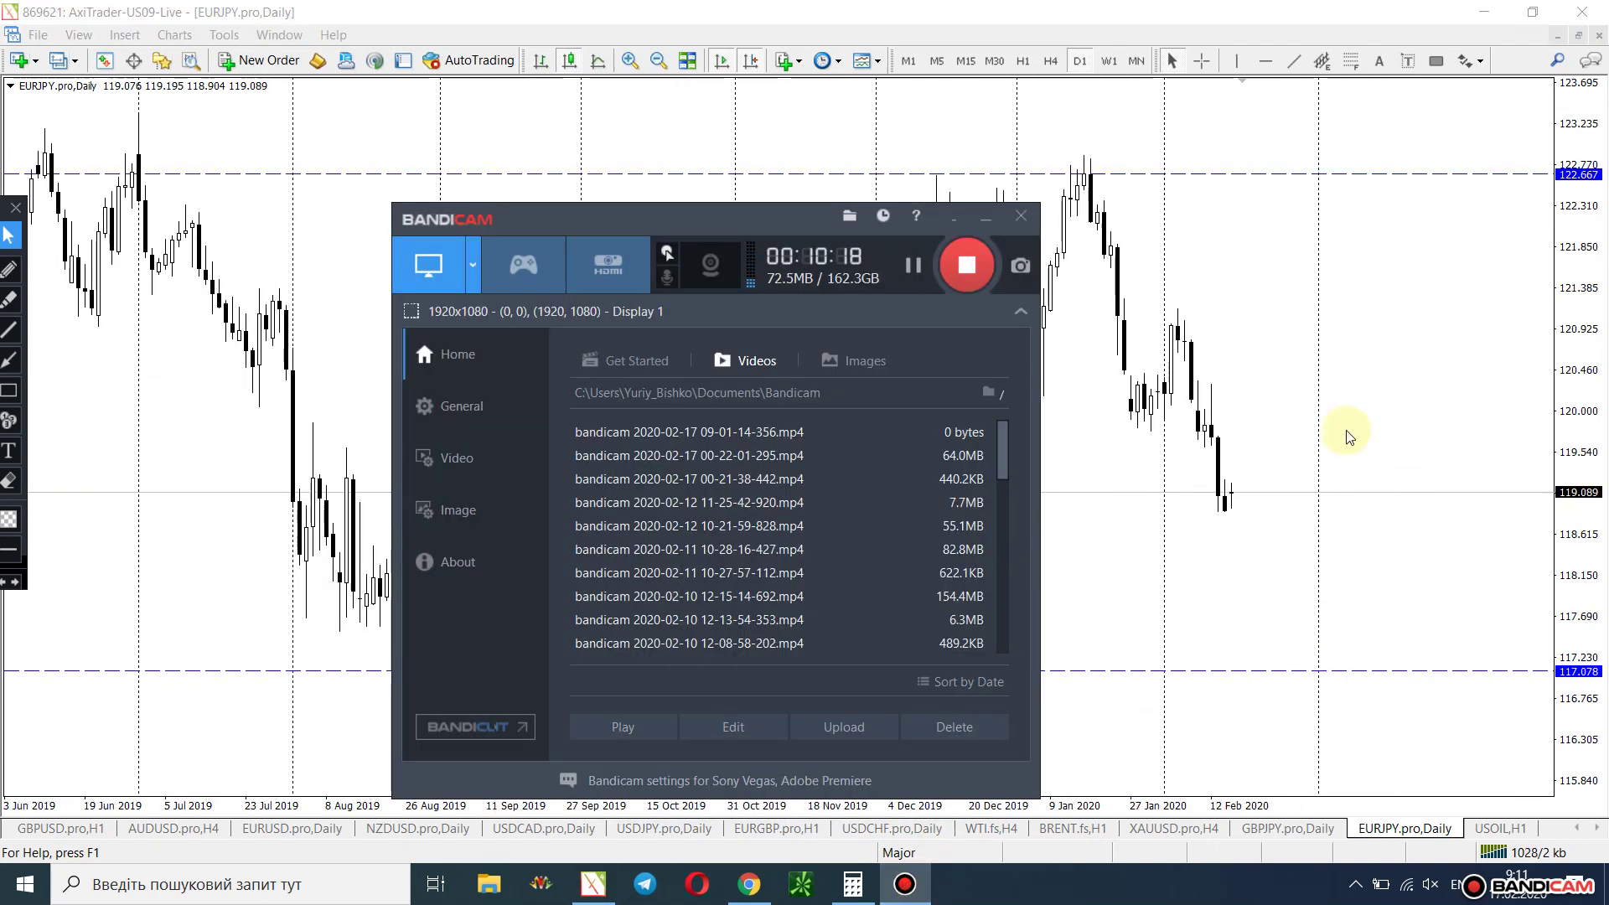
{"action": "left_click", "coordinate": [1246, 495]}
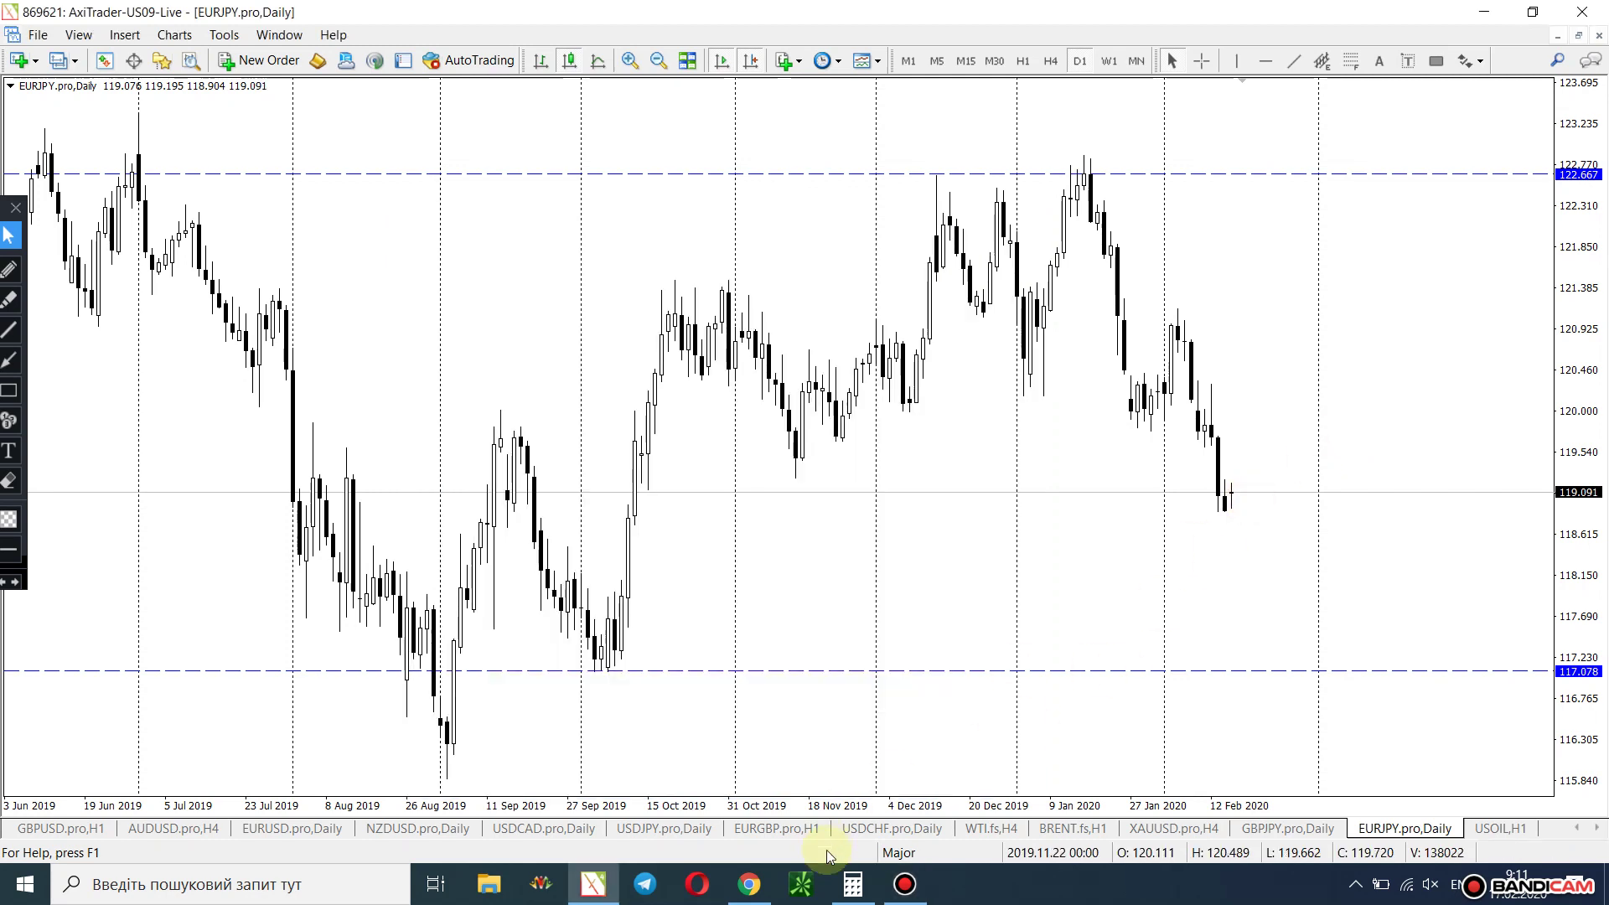
Load the Majors2 profile and view the EURCAD weekly and GBPSGD H4 charts.
{"action": "left_click", "coordinate": [899, 852]}
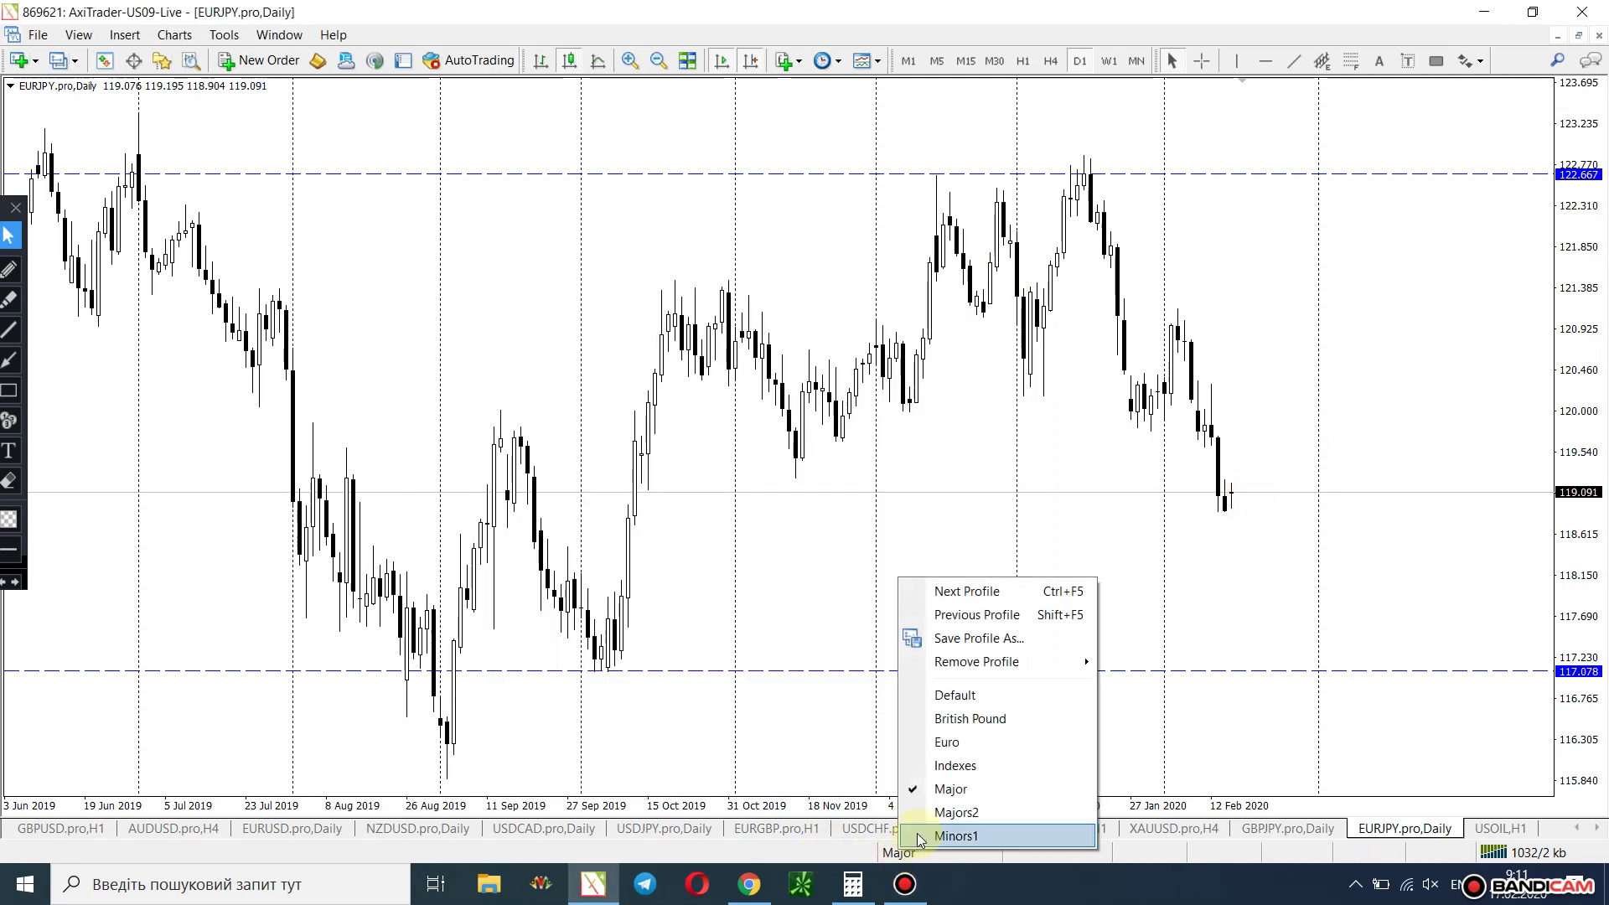
{"action": "left_click", "coordinate": [937, 814]}
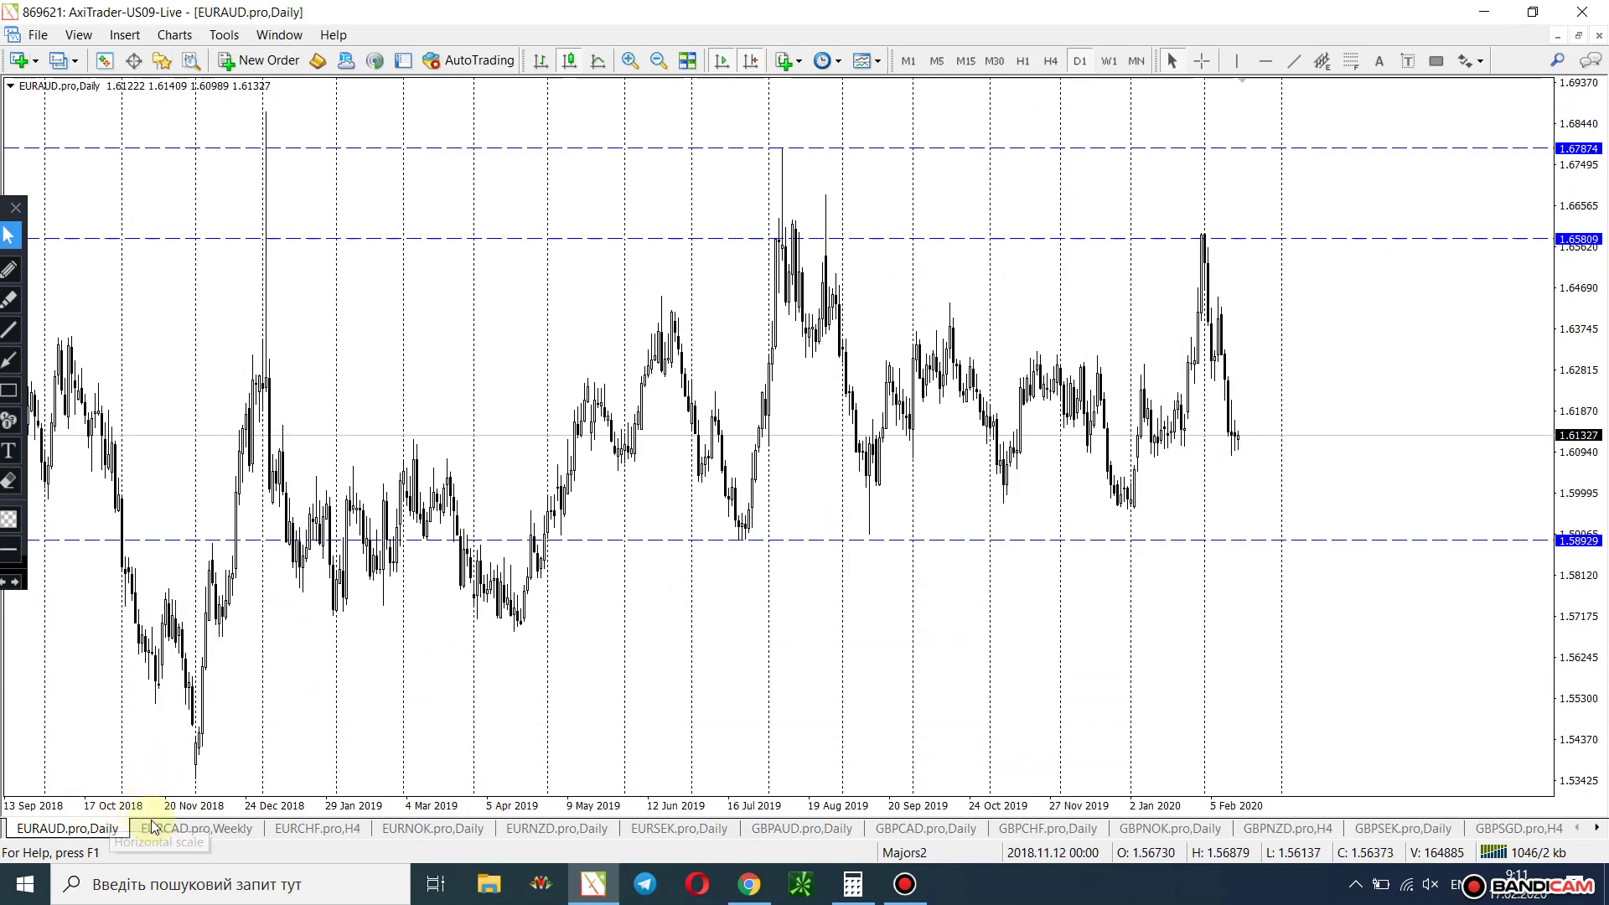
{"action": "left_click", "coordinate": [159, 829]}
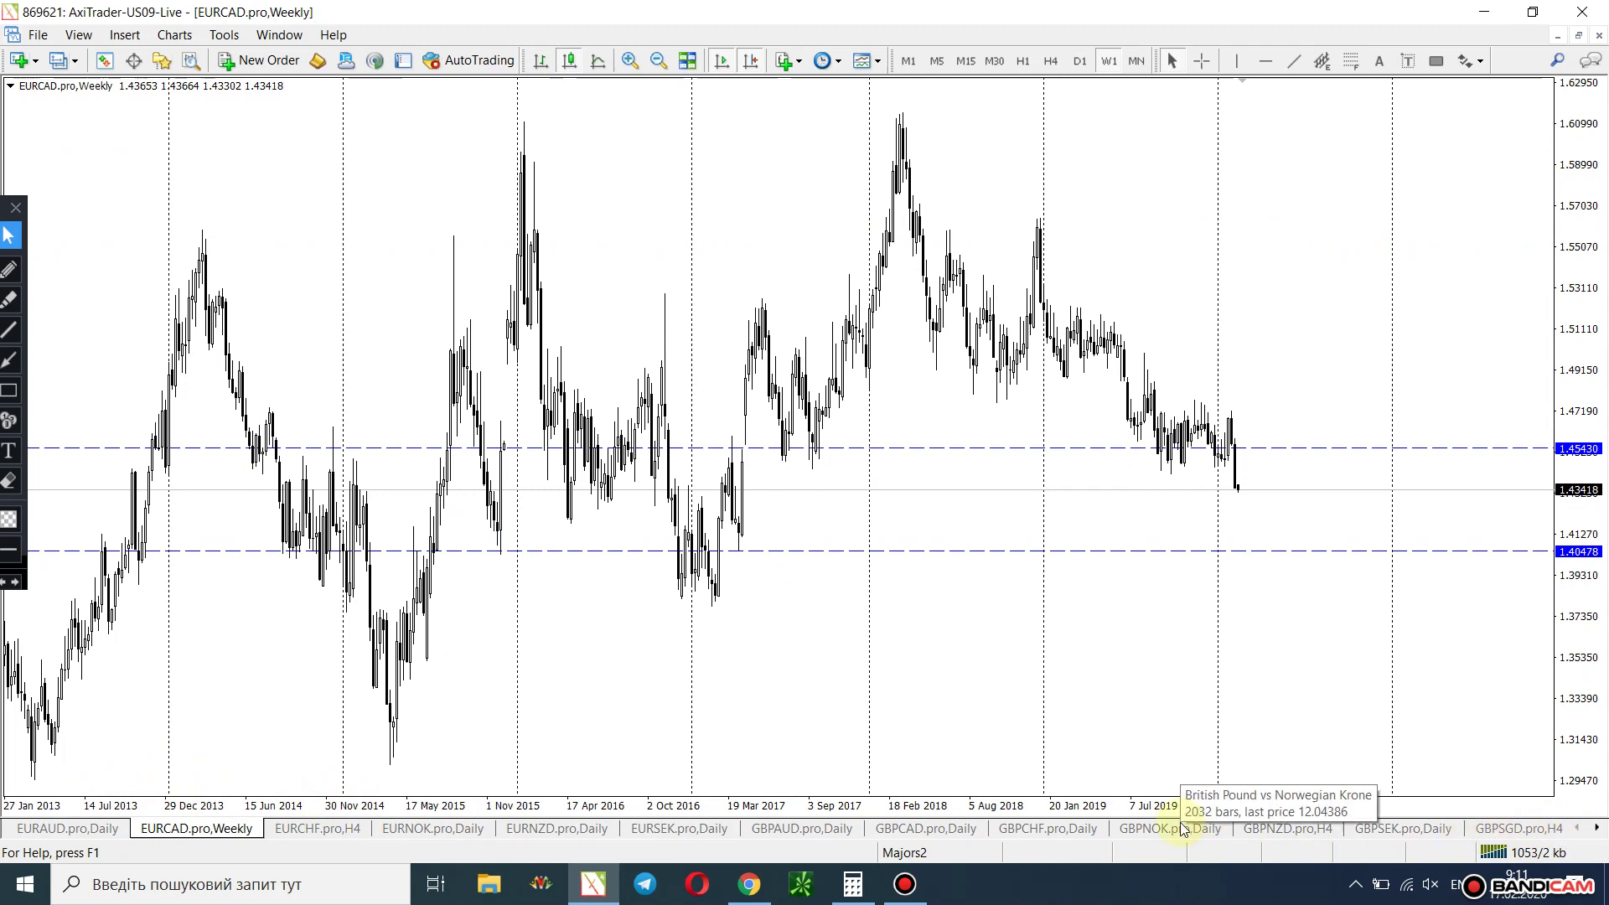
{"action": "left_click", "coordinate": [1543, 831]}
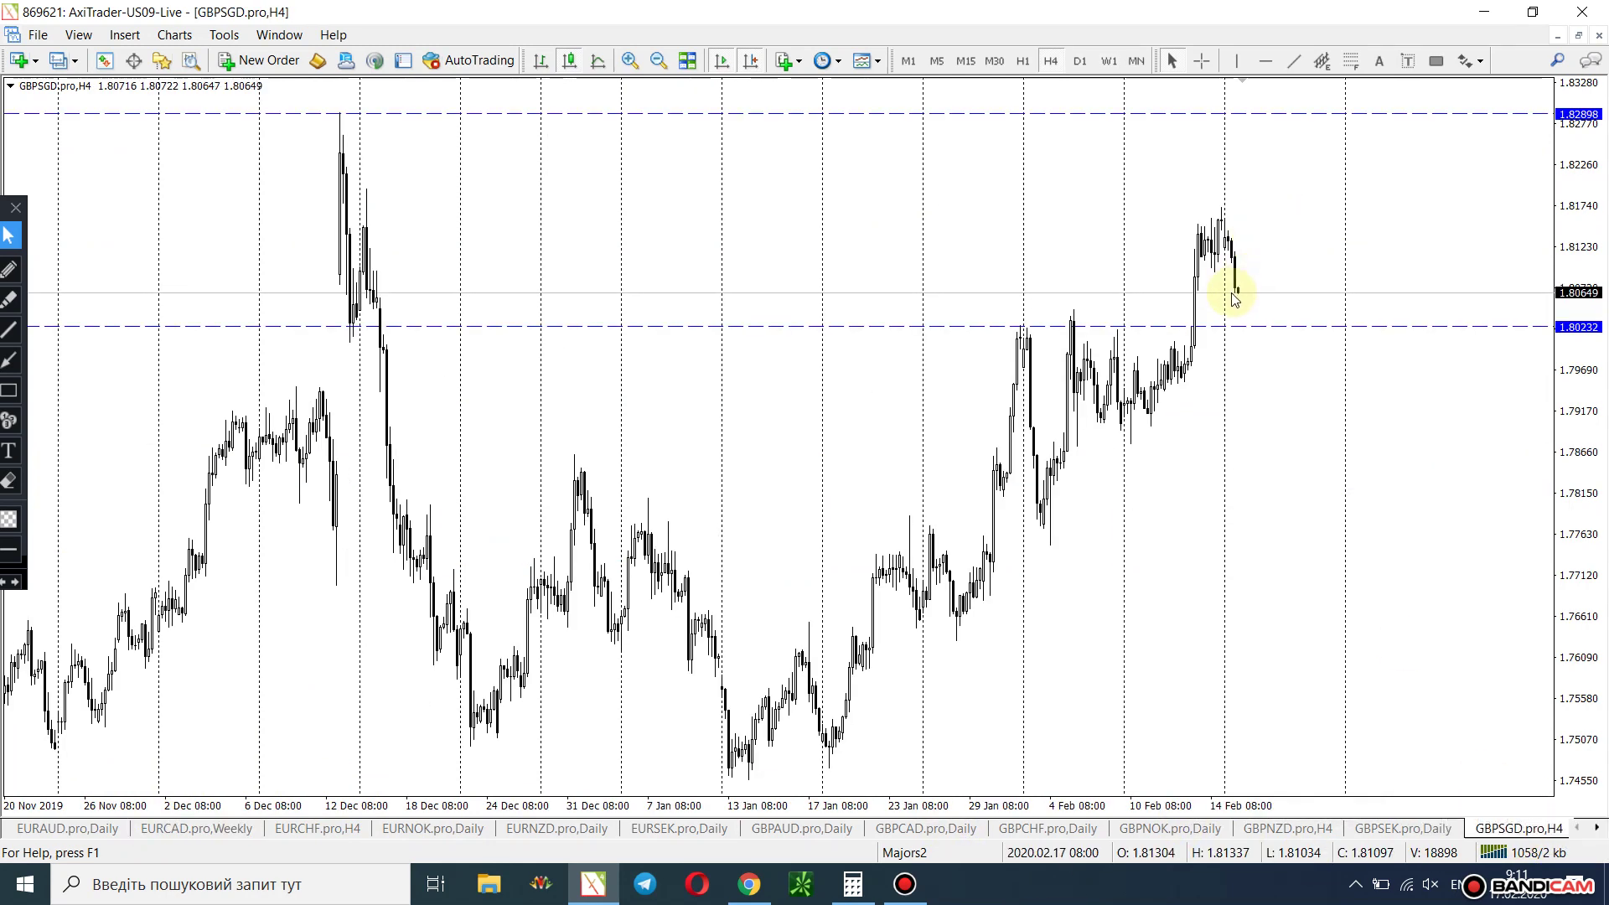
Pencil a red projected path from 1.80232 up to 1.82898, marking the December high and a pullback.
{"action": "left_click", "coordinate": [9, 269]}
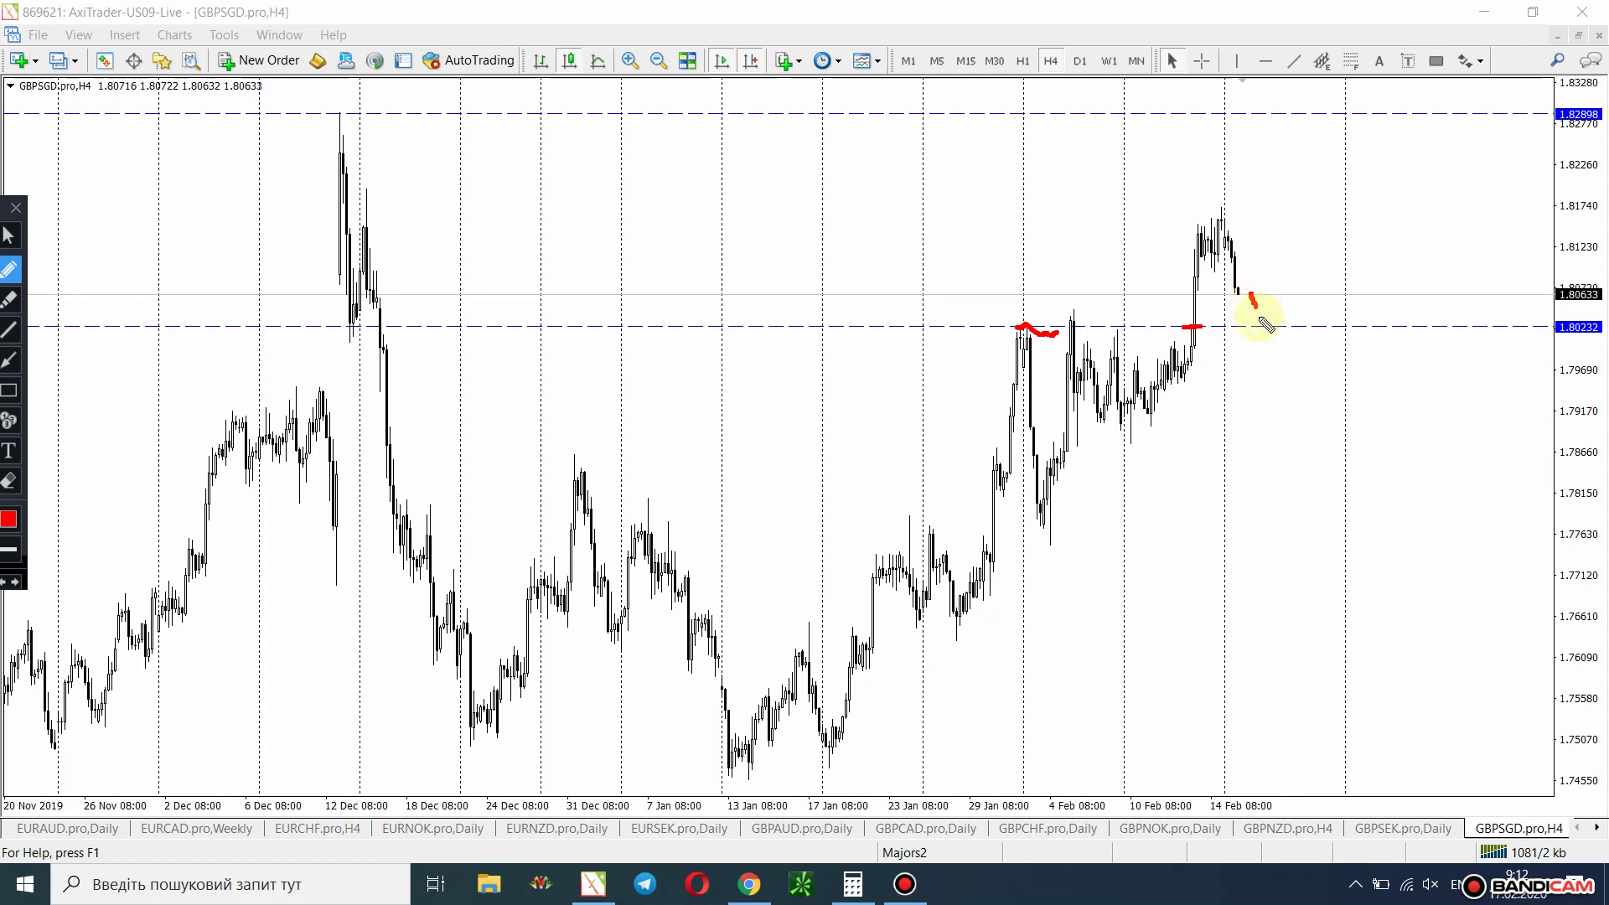
{"action": "left_click_drag", "start_coordinate": [1272, 325], "coordinate": [1339, 141]}
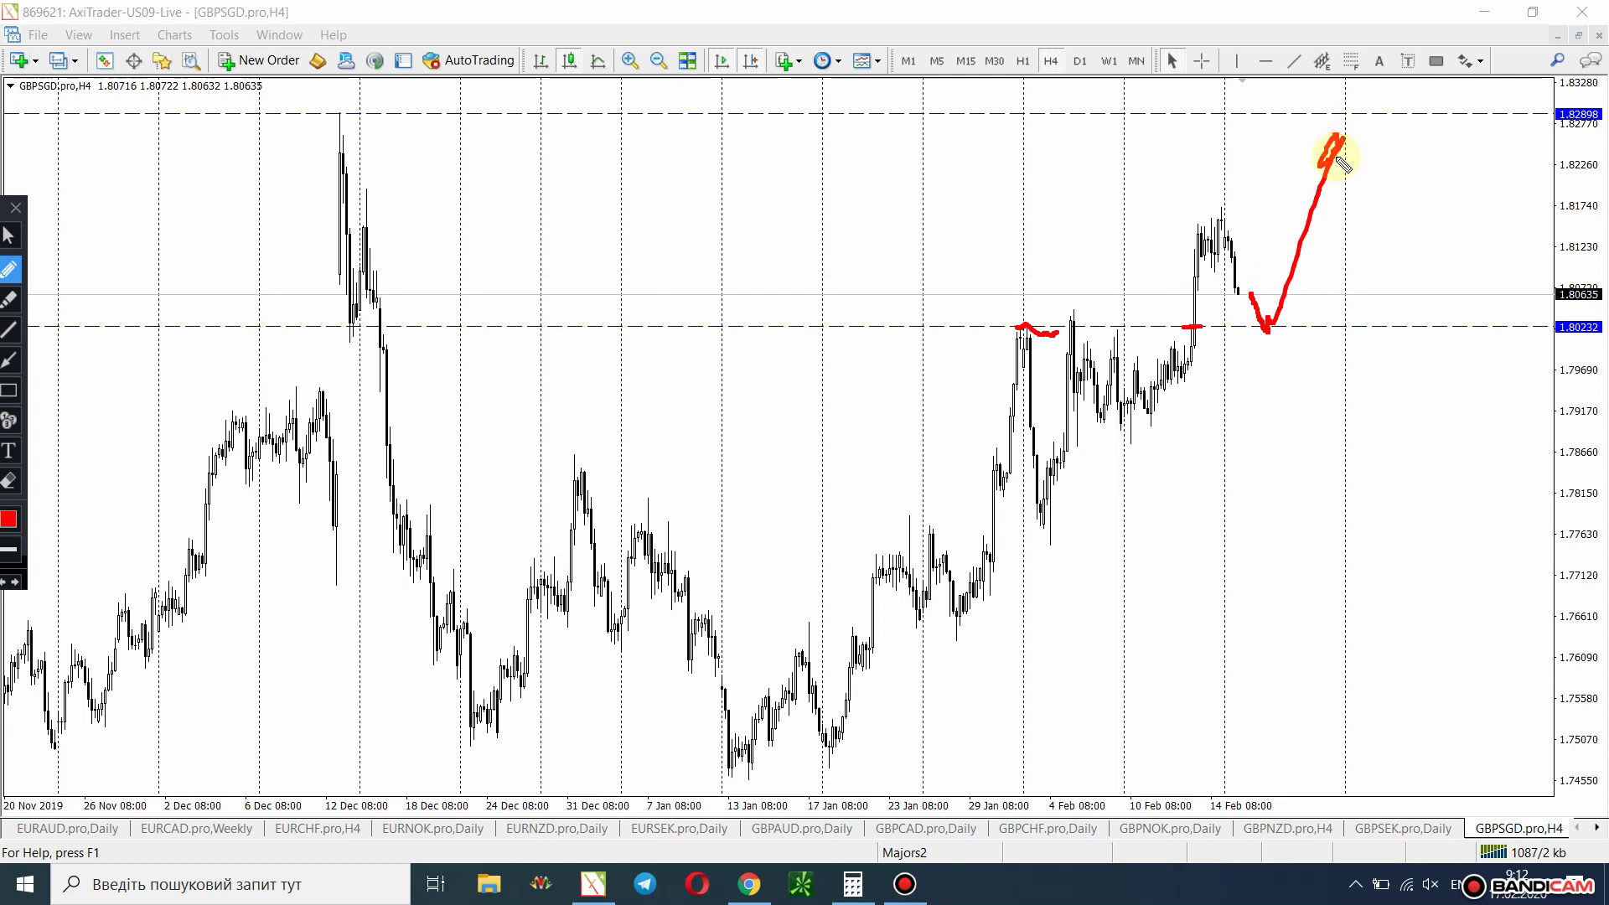
{"action": "left_click_drag", "start_coordinate": [337, 119], "coordinate": [337, 122]}
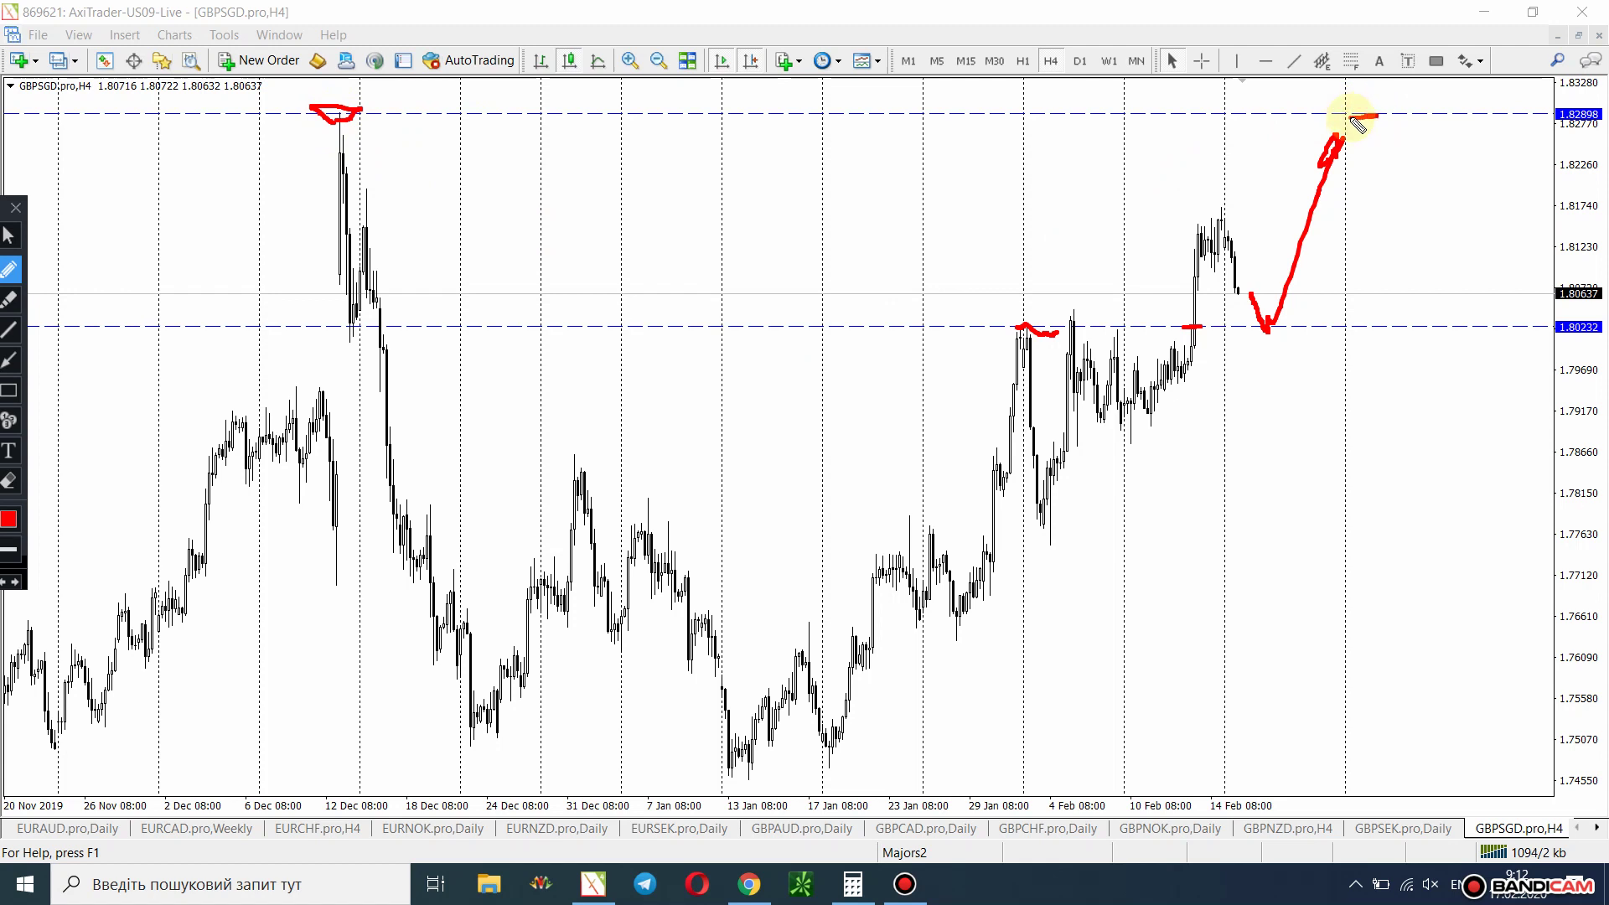
{"action": "left_click_drag", "start_coordinate": [1381, 149], "coordinate": [1390, 189]}
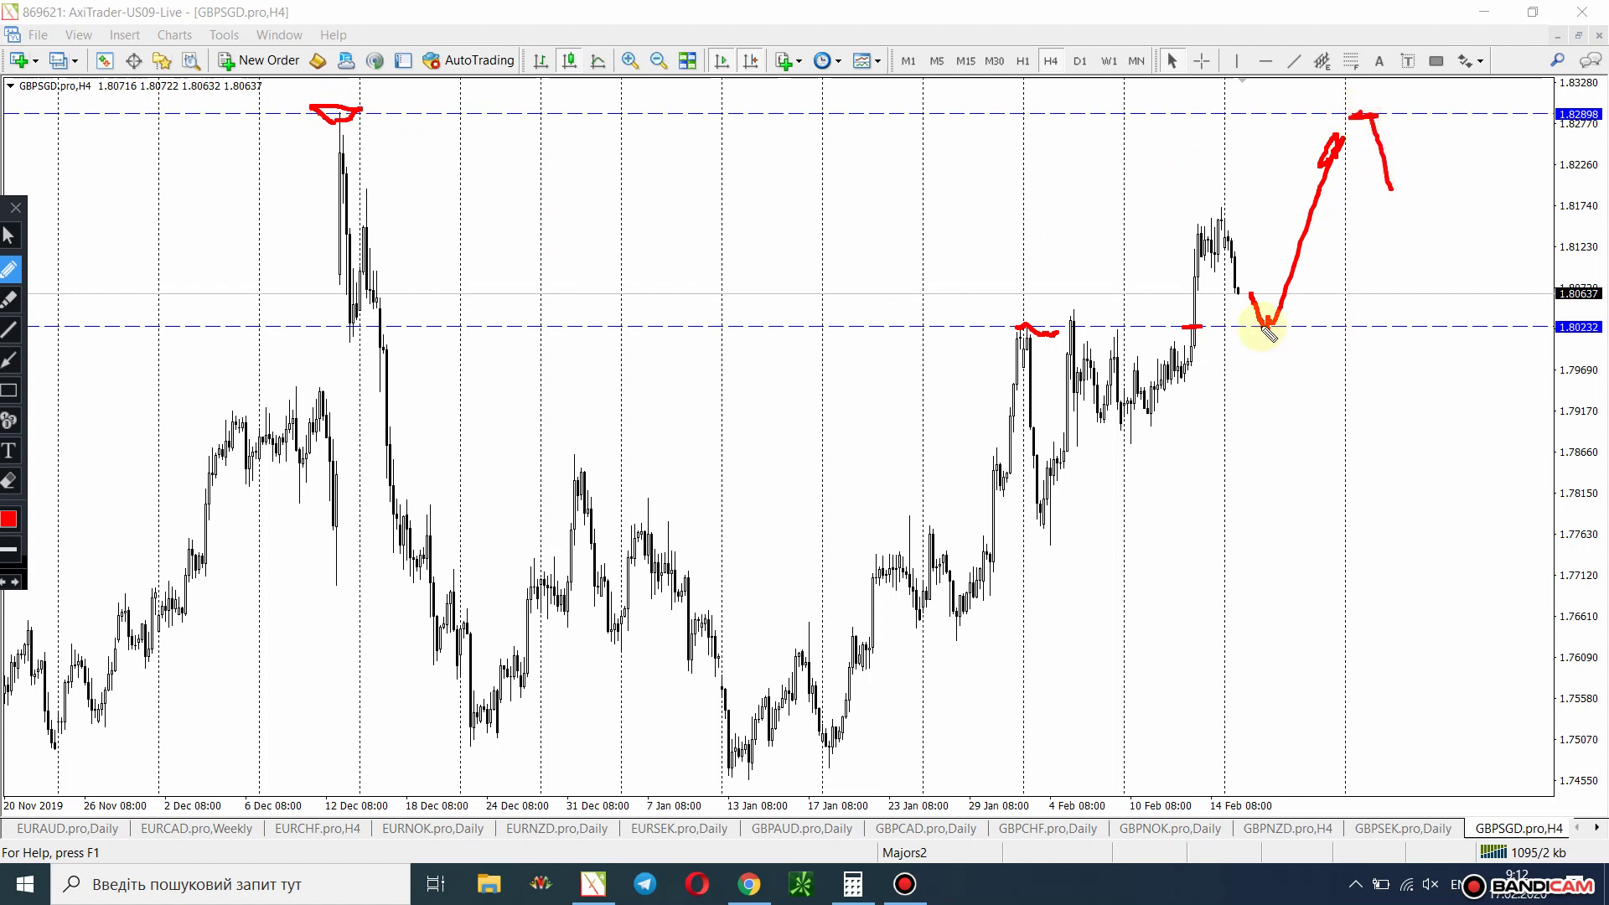
{"action": "left_click", "coordinate": [9, 240]}
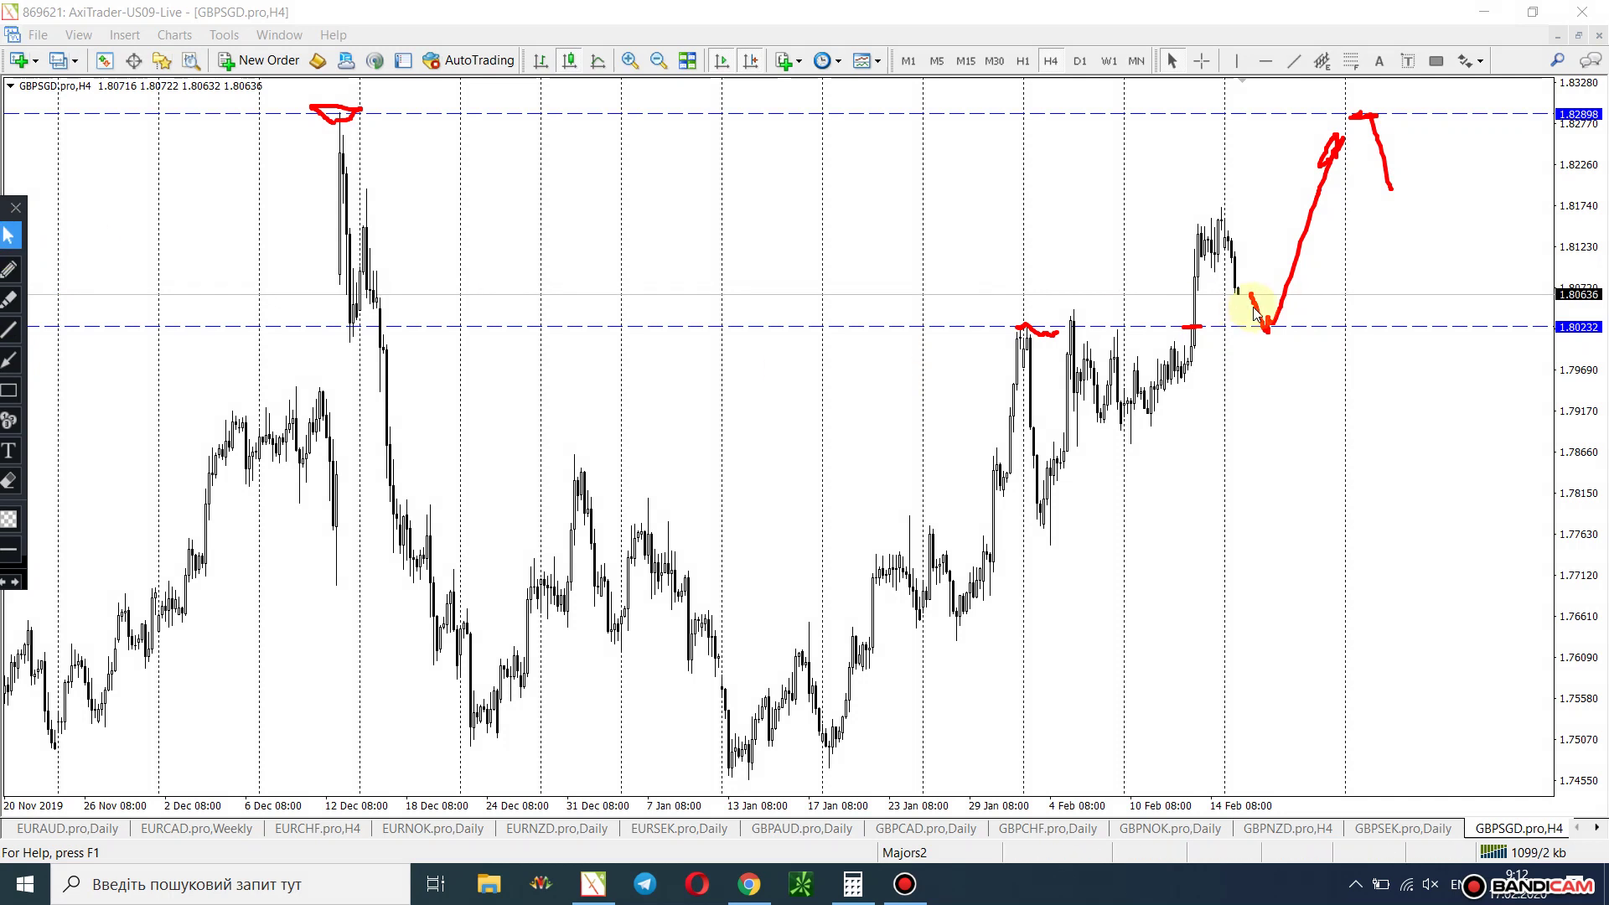
Draw an orange band along the 1.80232 level, then bring up the GBPNZD H4 chart.
{"action": "left_click", "coordinate": [1441, 66]}
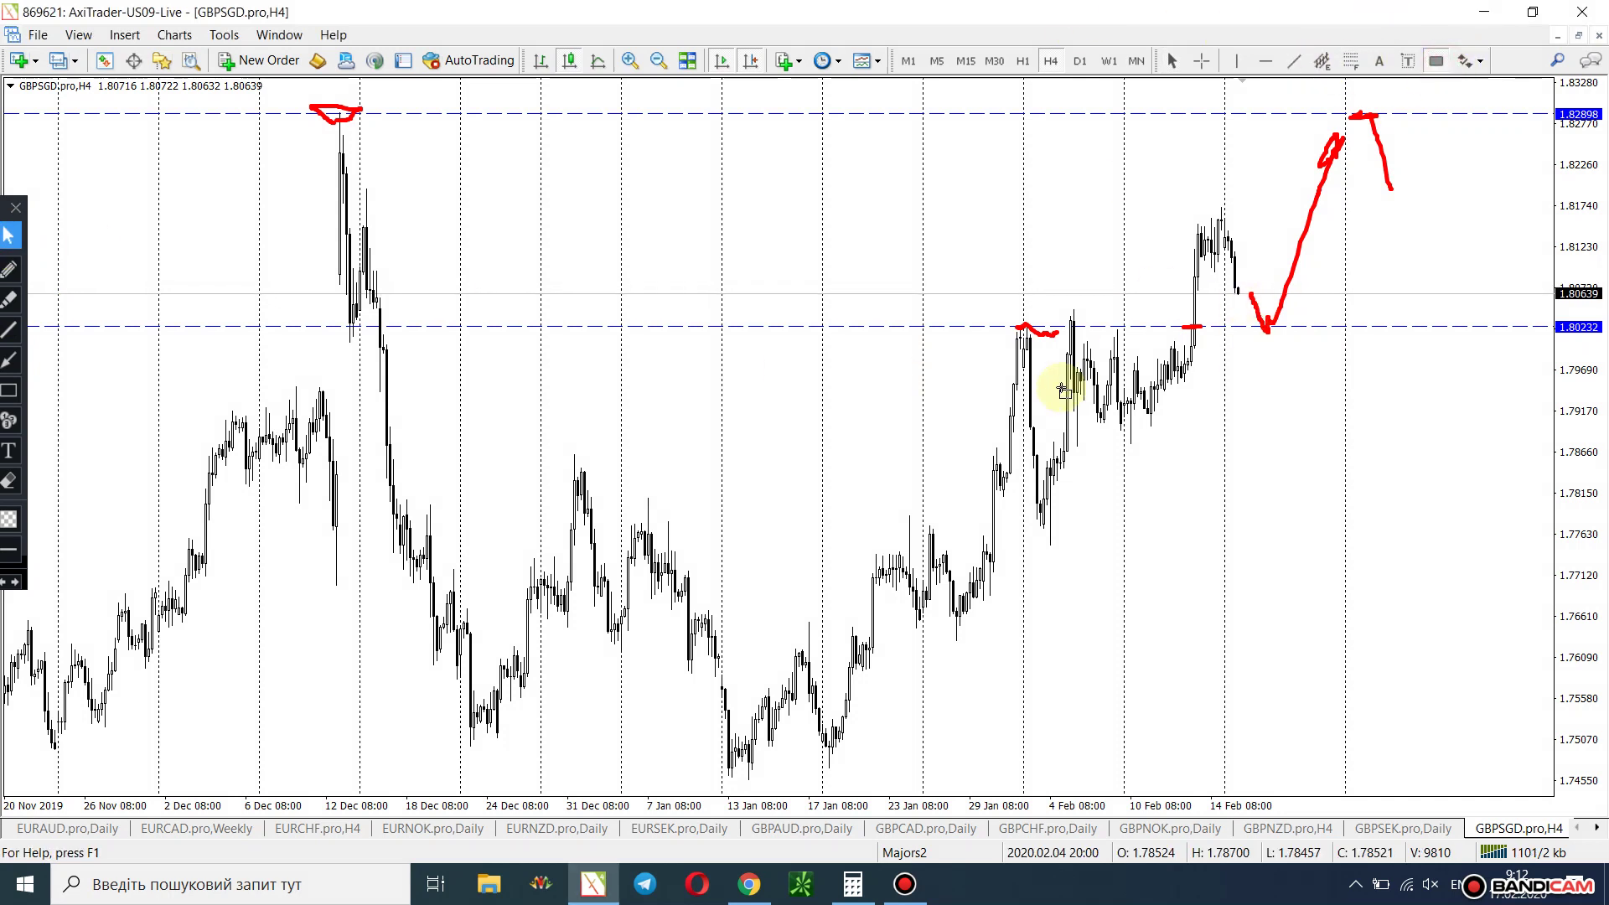
{"action": "left_click_drag", "start_coordinate": [1007, 318], "coordinate": [1396, 328]}
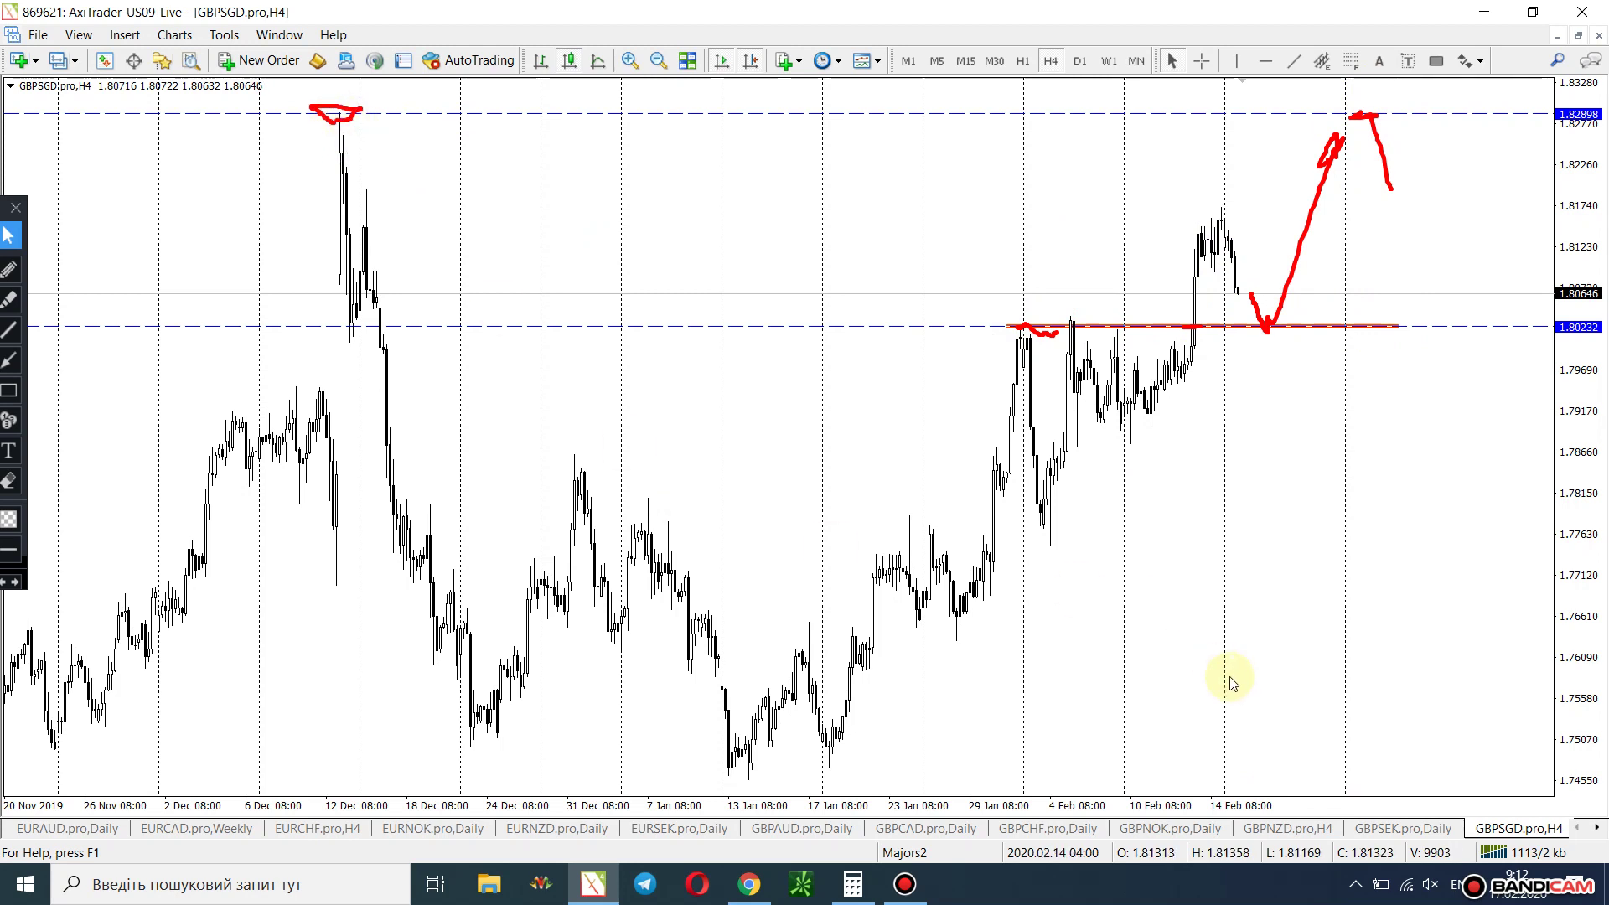
{"action": "left_click", "coordinate": [1272, 828]}
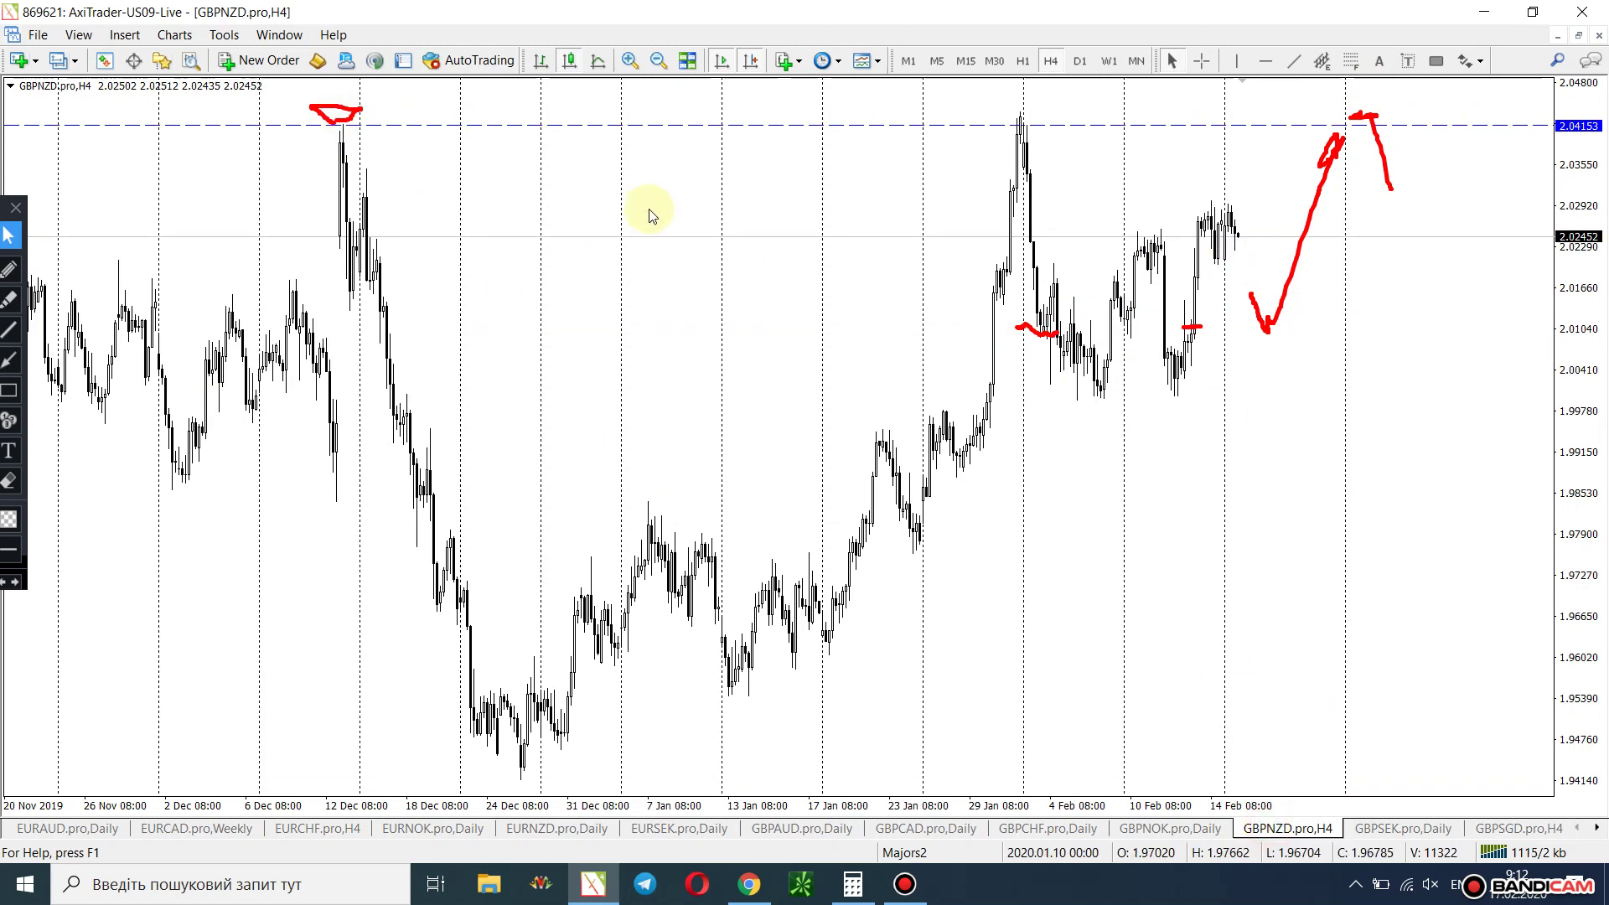
{"action": "left_click", "coordinate": [6, 284]}
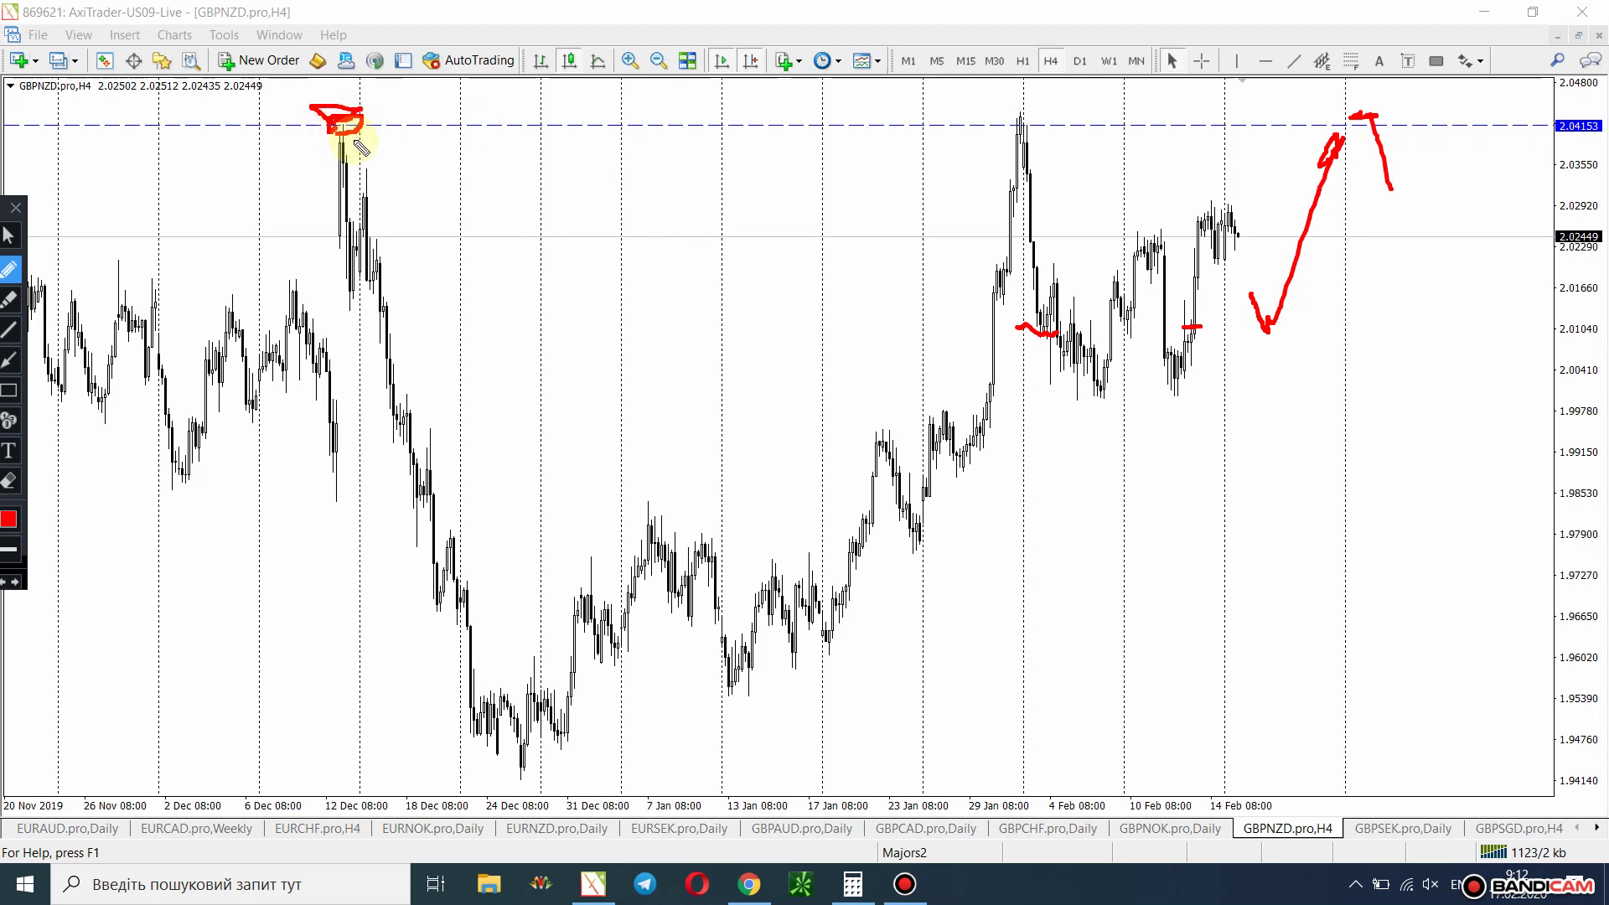
{"action": "left_click", "coordinate": [8, 236]}
{"action": "left_click", "coordinate": [1202, 61]}
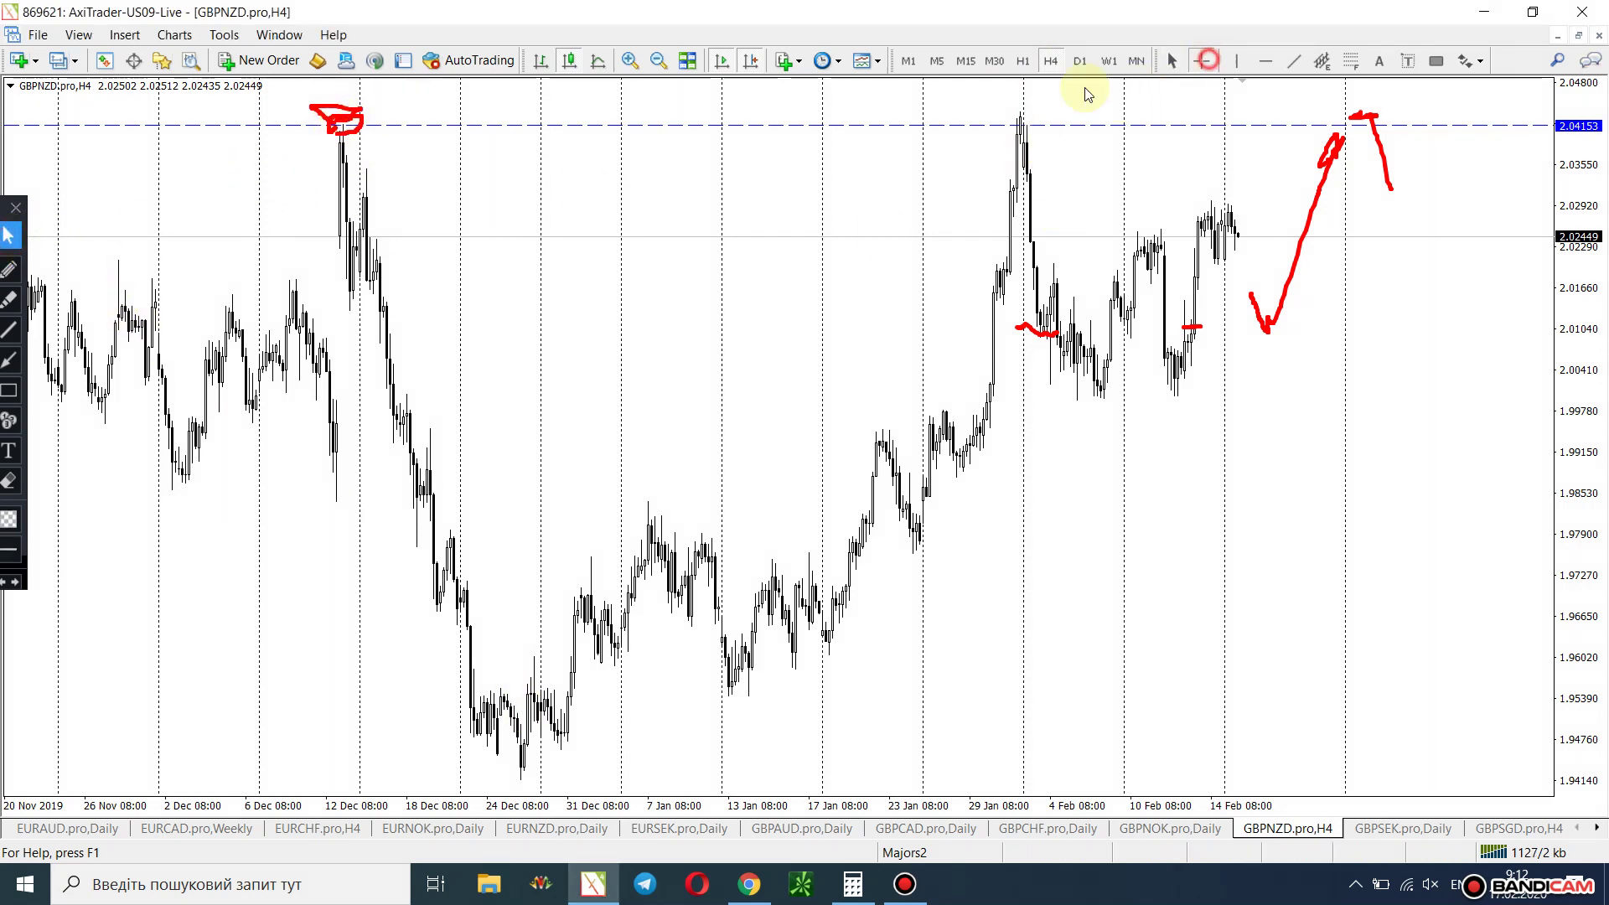
{"action": "left_click_drag", "start_coordinate": [327, 126], "coordinate": [531, 781]}
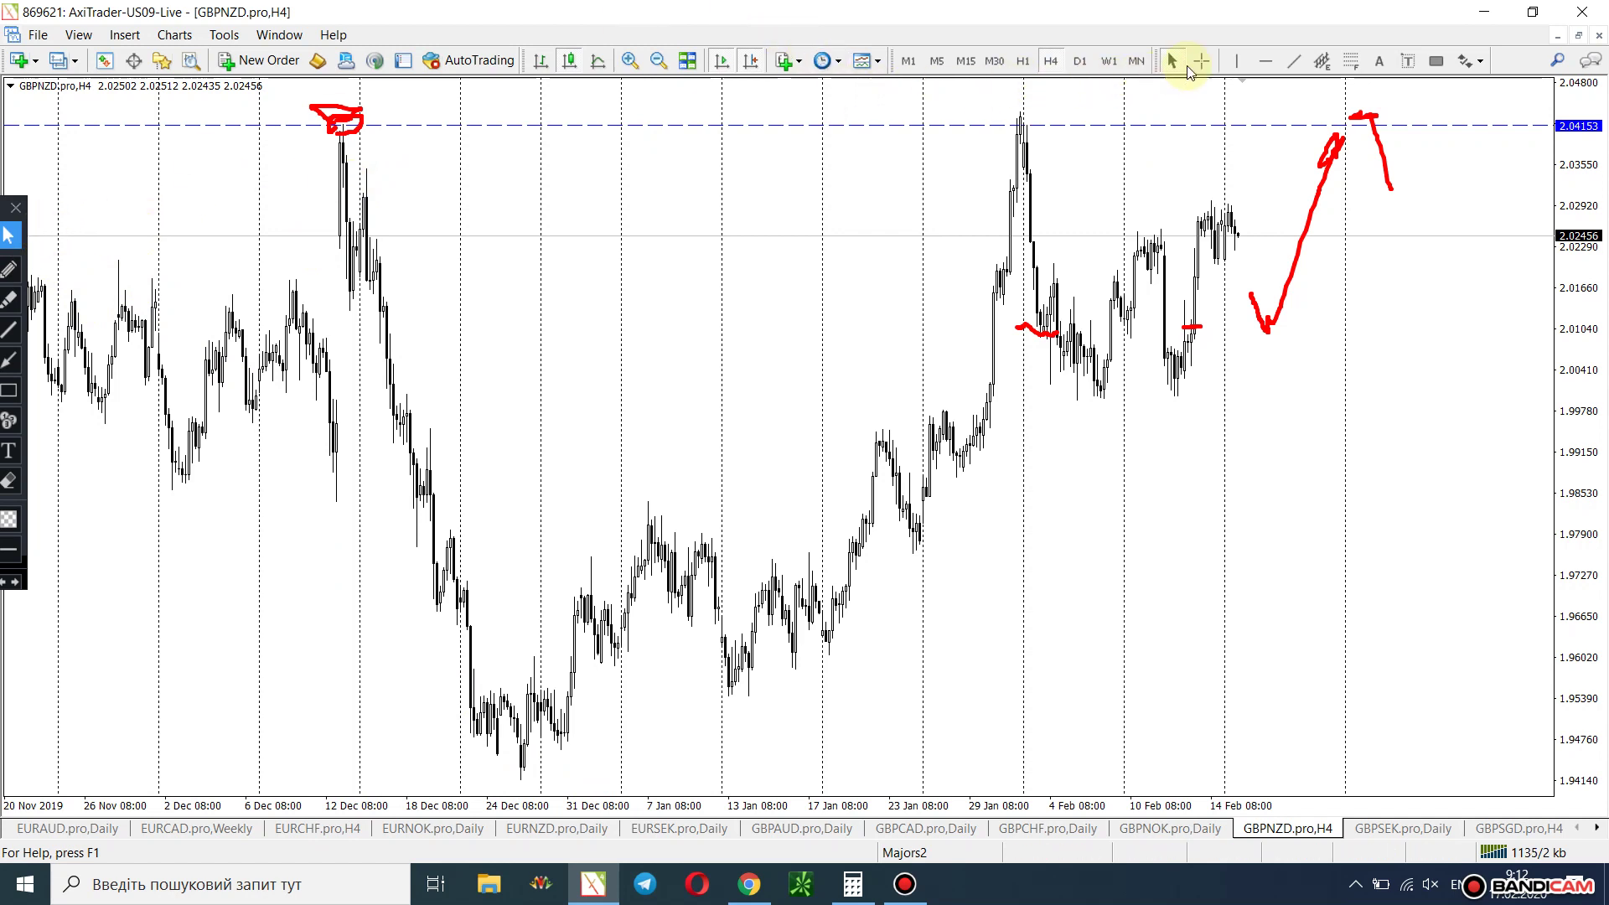
{"action": "left_click", "coordinate": [1193, 62]}
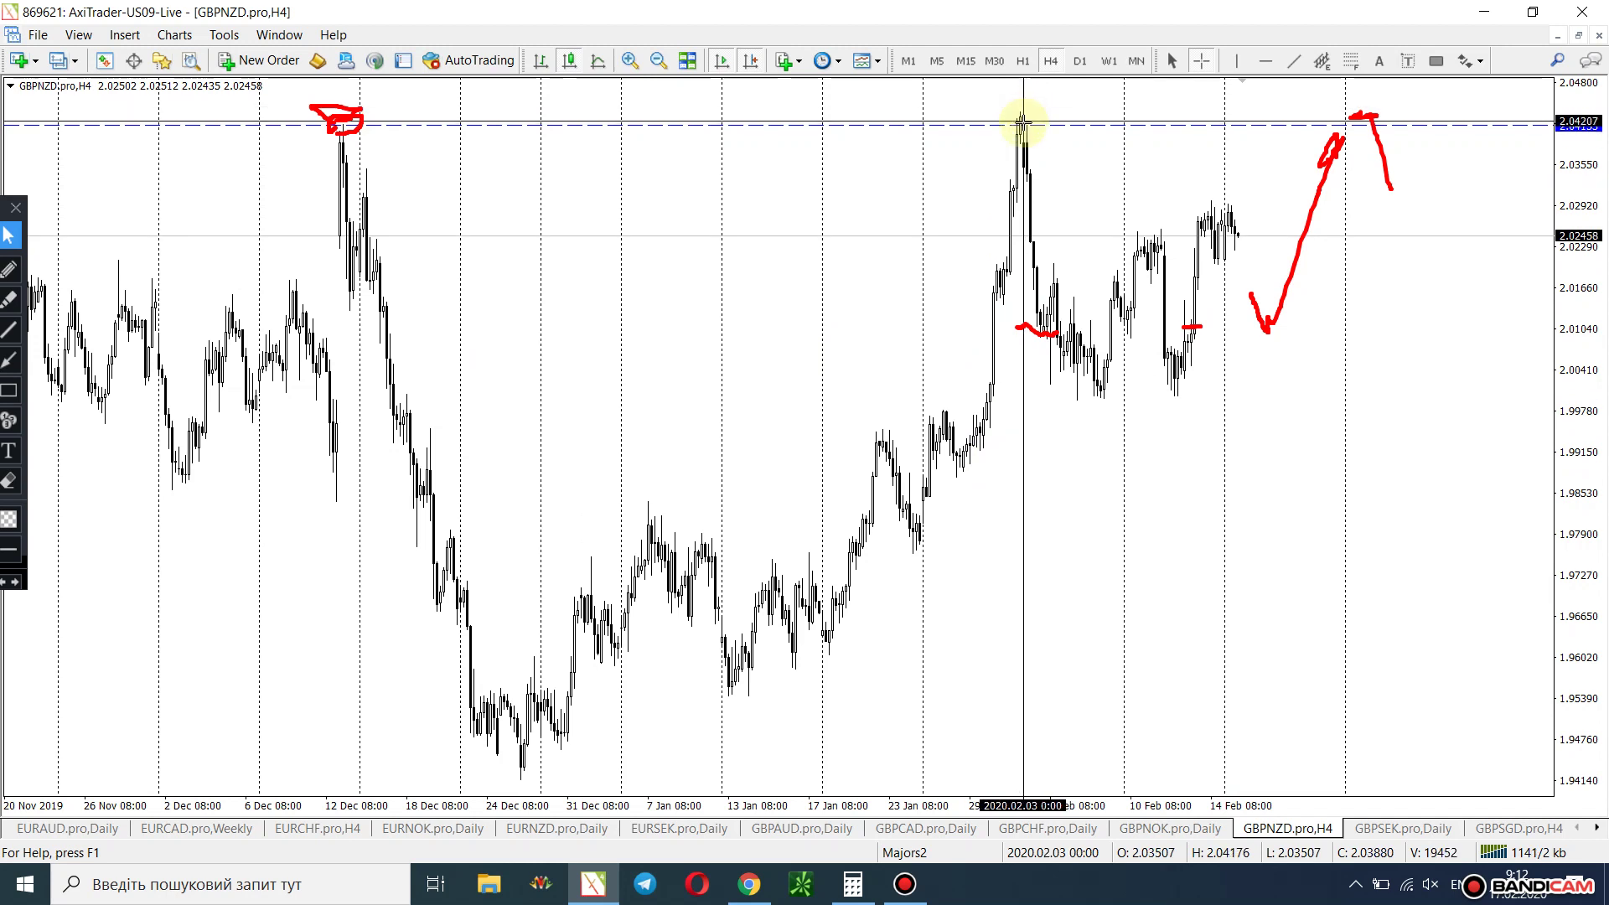
{"action": "left_click", "coordinate": [1025, 125]}
{"action": "left_click_drag", "start_coordinate": [1028, 109], "coordinate": [1099, 392]}
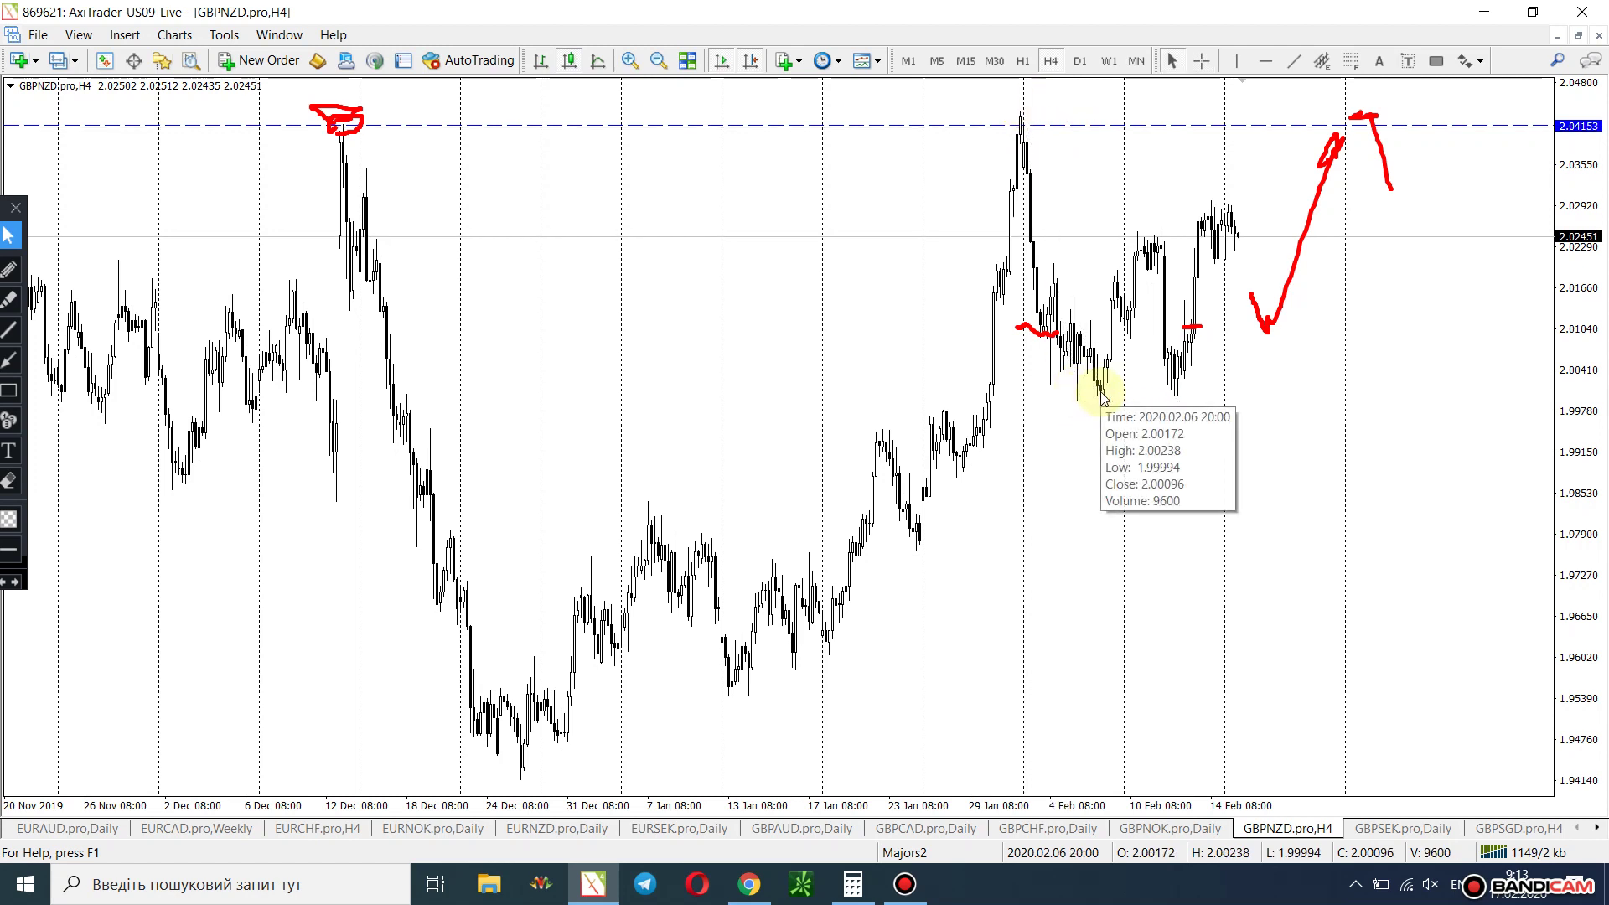
Review the GBPNOK through EURAUD chart tabs, then load the Minors1 profile showing USDNOK Daily.
{"action": "left_click", "coordinate": [1156, 830]}
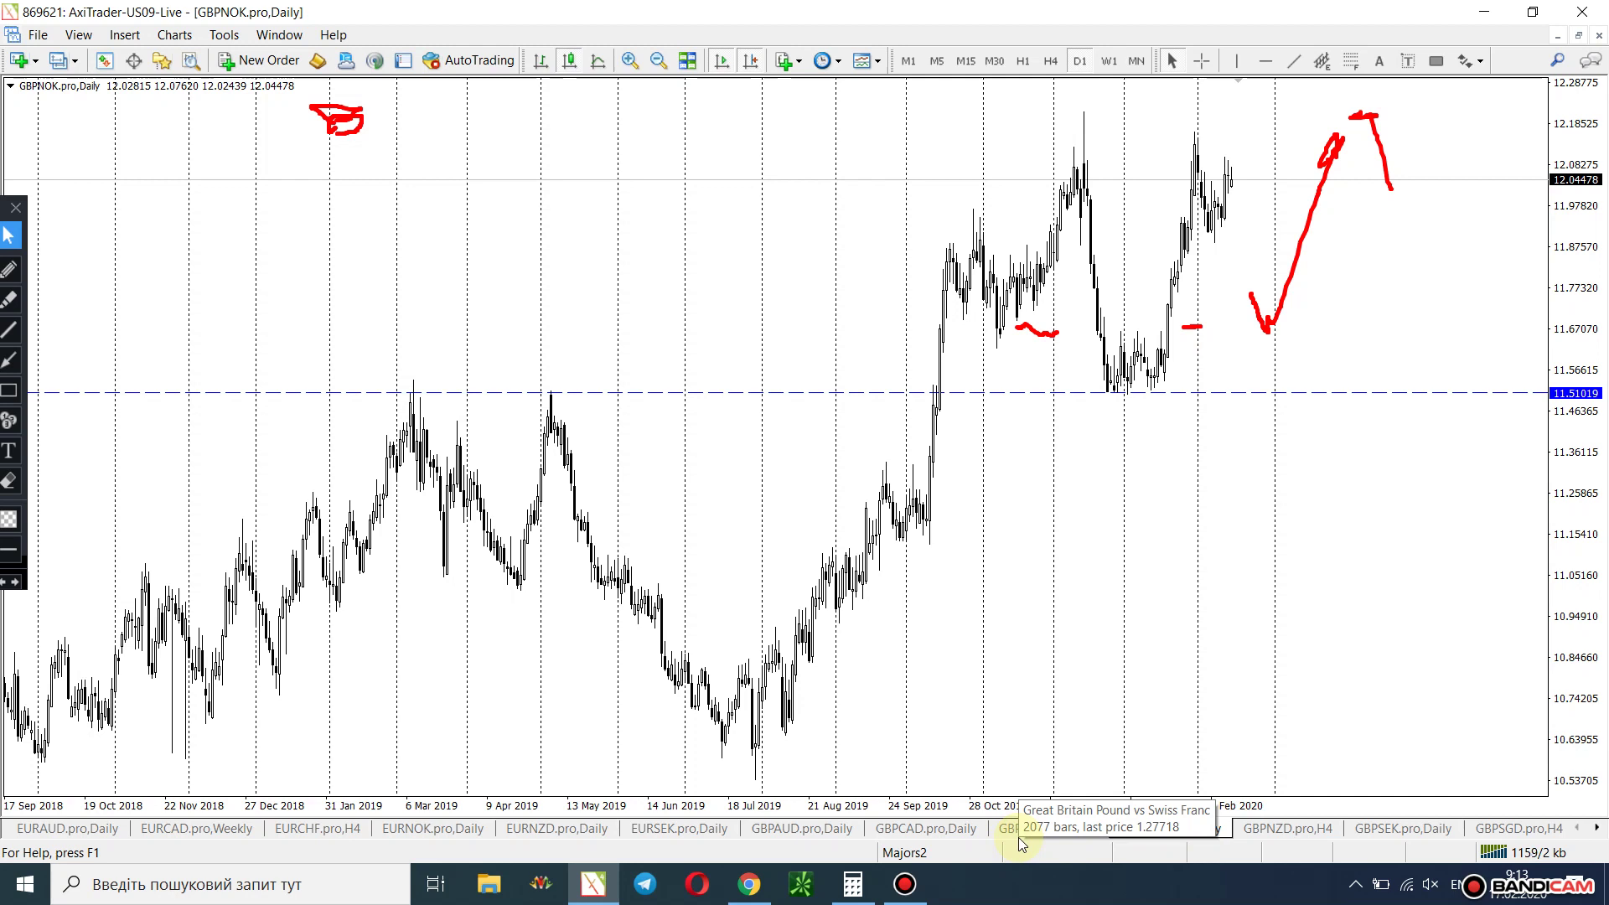
{"action": "left_click", "coordinate": [1028, 836]}
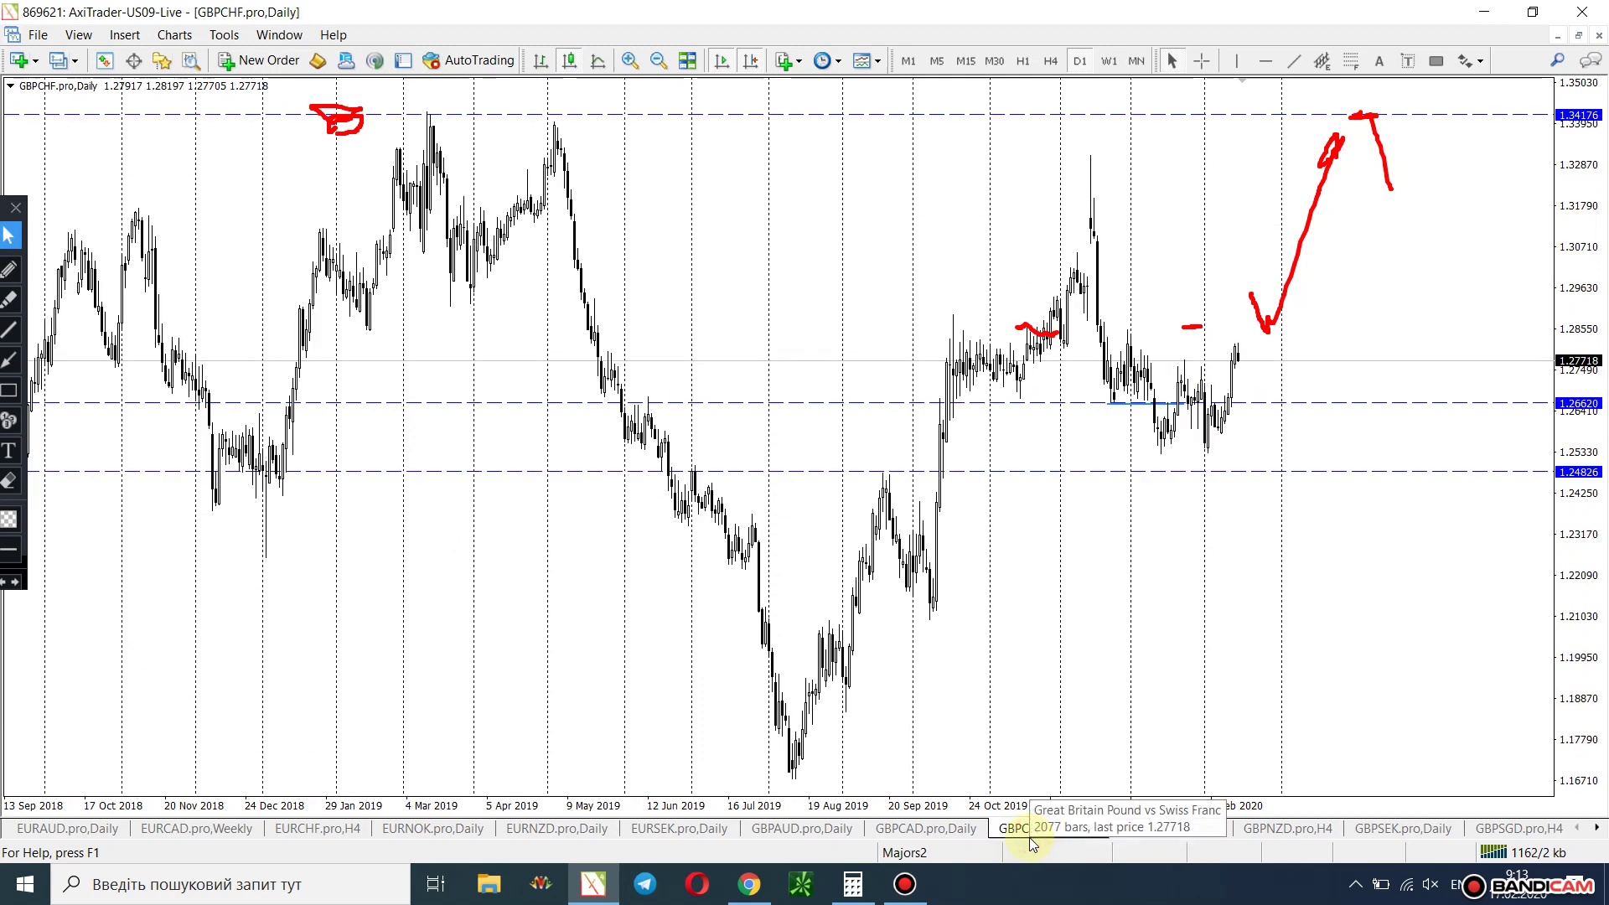
{"action": "left_click", "coordinate": [904, 831]}
{"action": "left_click", "coordinate": [818, 834]}
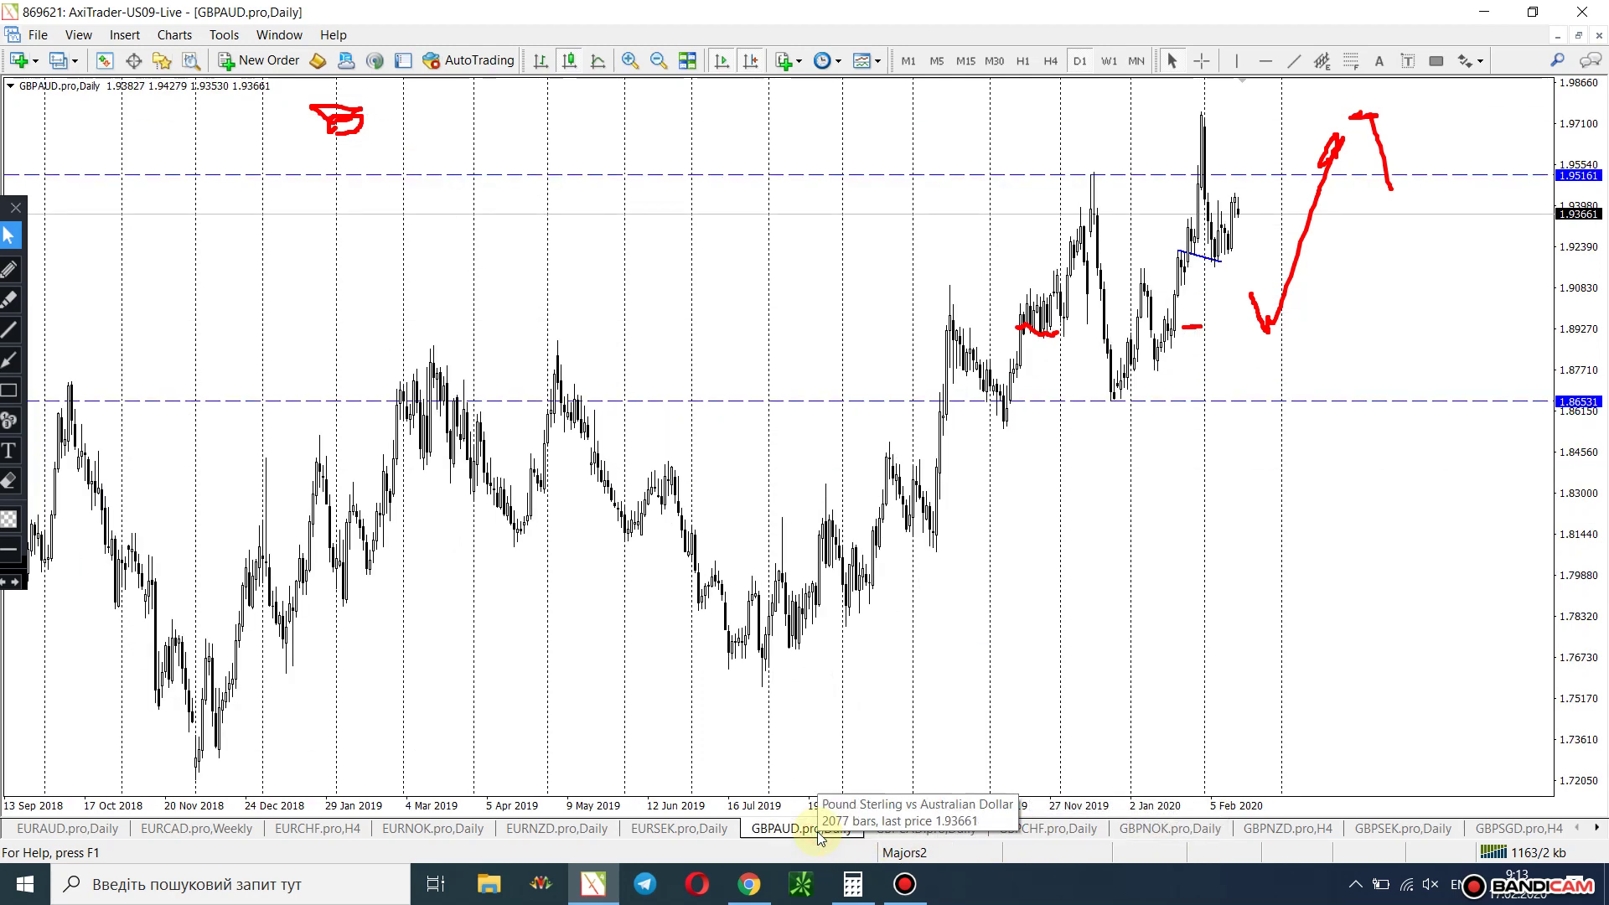
{"action": "left_click", "coordinate": [693, 829]}
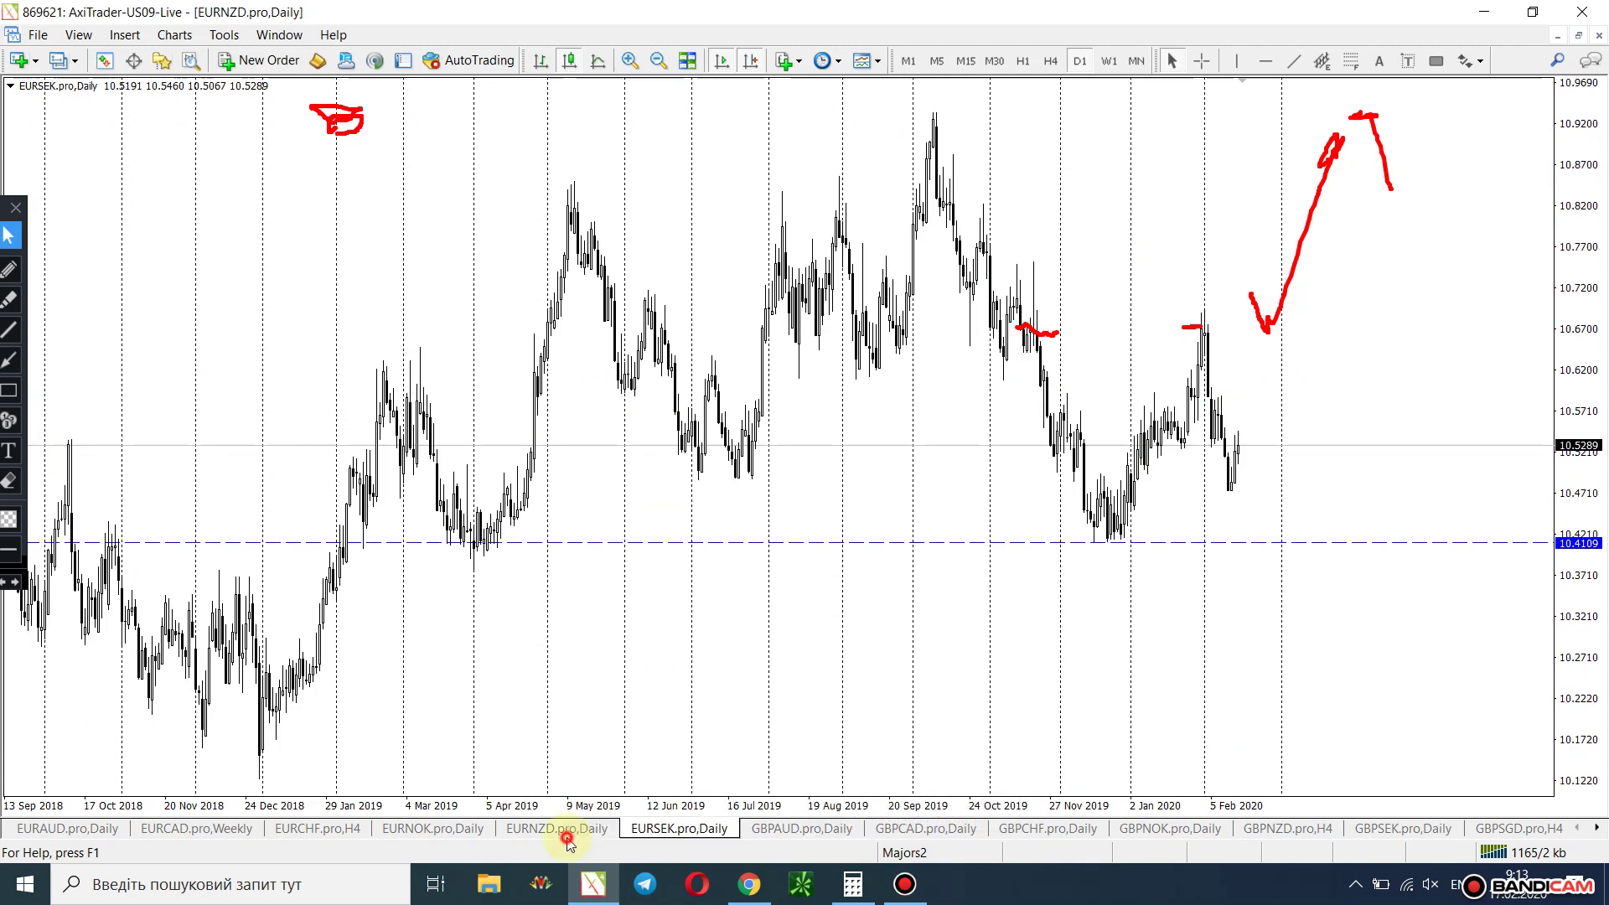
{"action": "left_click", "coordinate": [295, 835]}
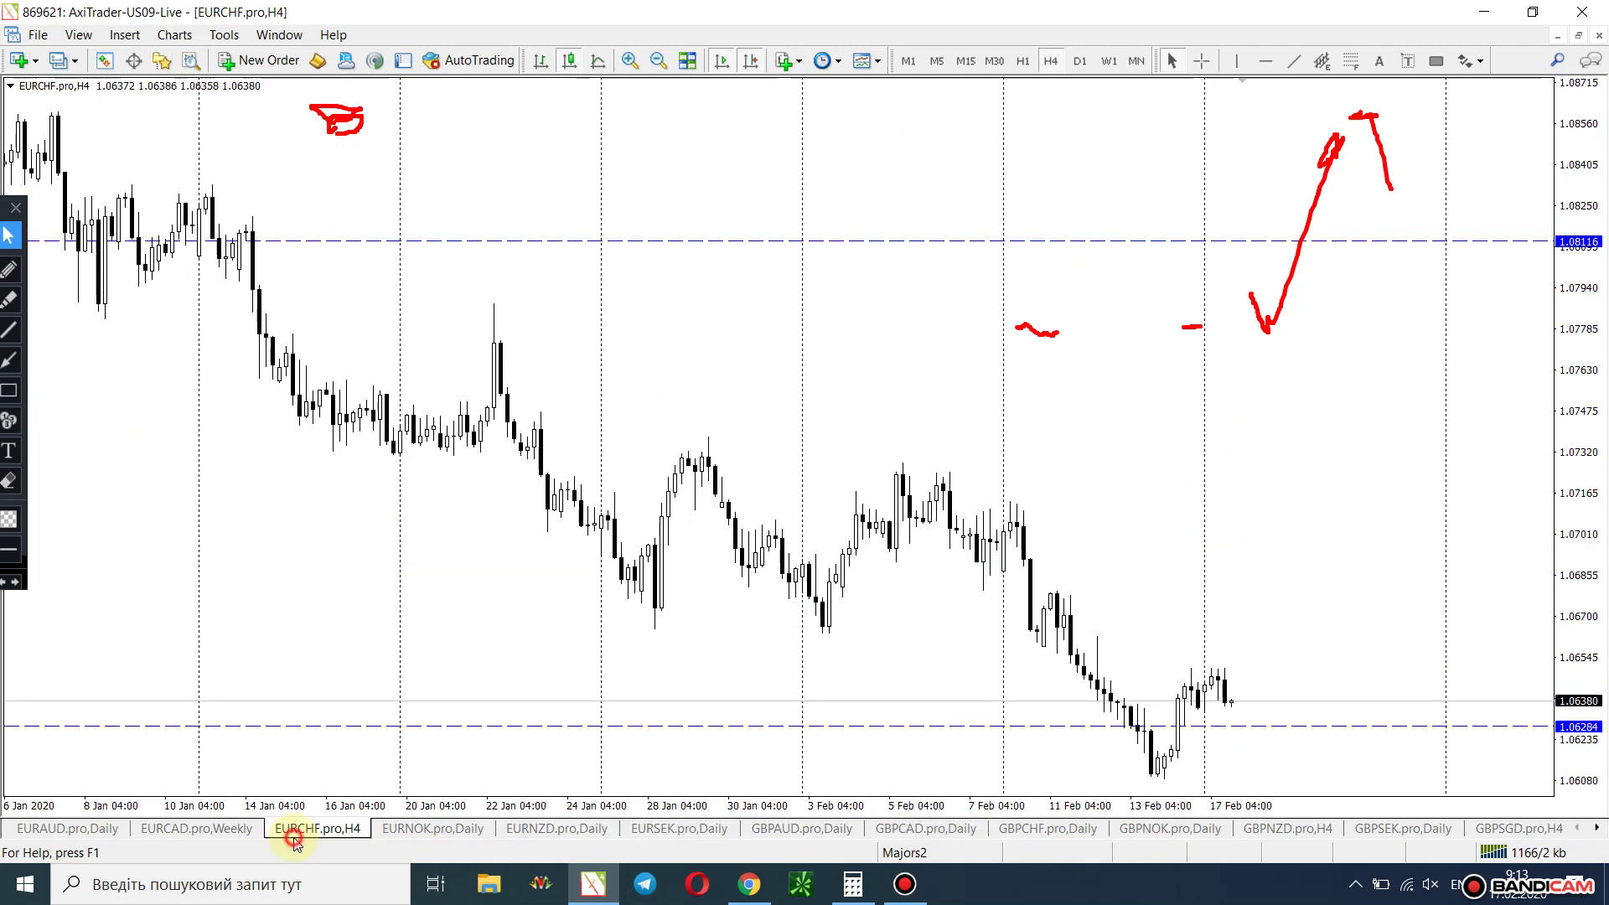
{"action": "left_click", "coordinate": [245, 832]}
{"action": "left_click", "coordinate": [74, 830]}
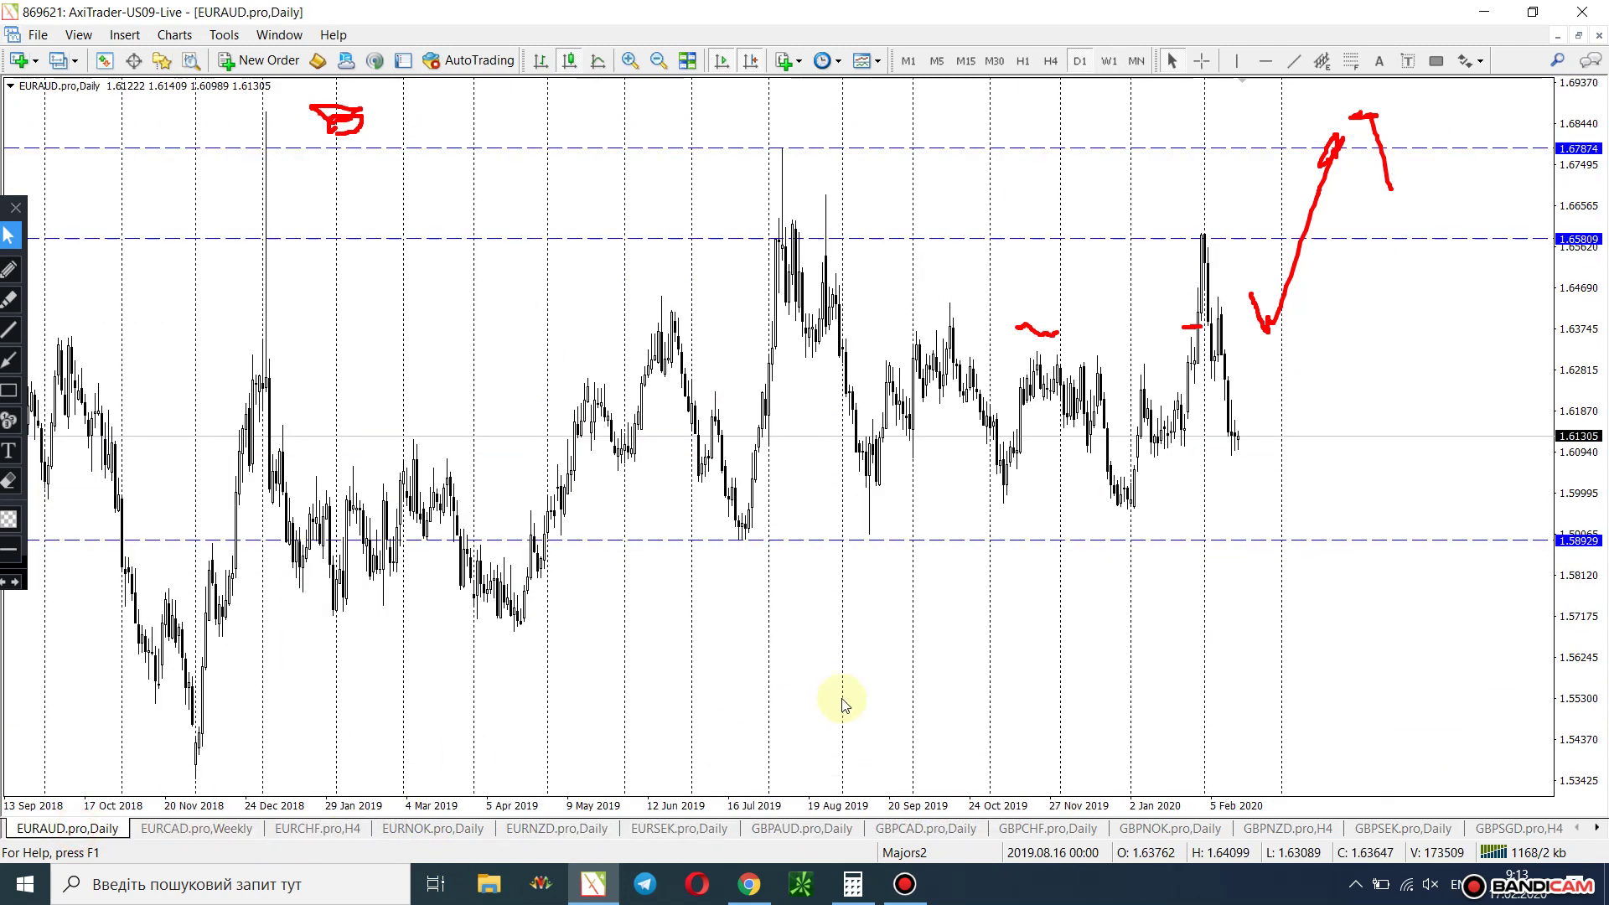
{"action": "left_click", "coordinate": [923, 854]}
{"action": "left_click", "coordinate": [952, 838]}
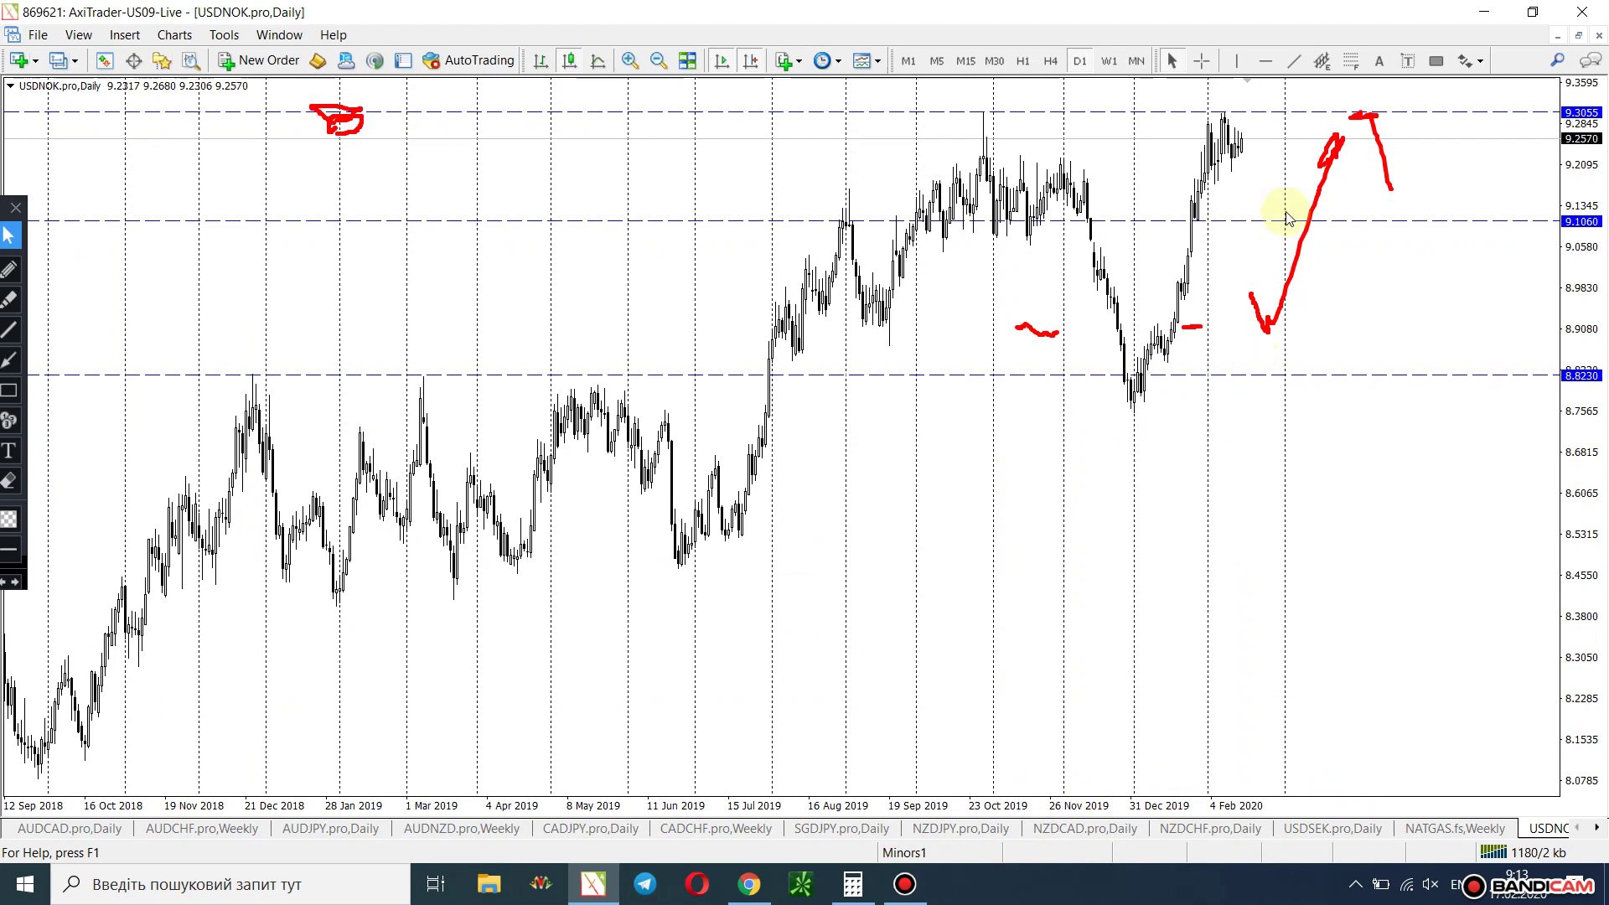
Underline the USDNOK symbol and sketch an upward move from the latest bars in red.
{"action": "left_click", "coordinate": [8, 269]}
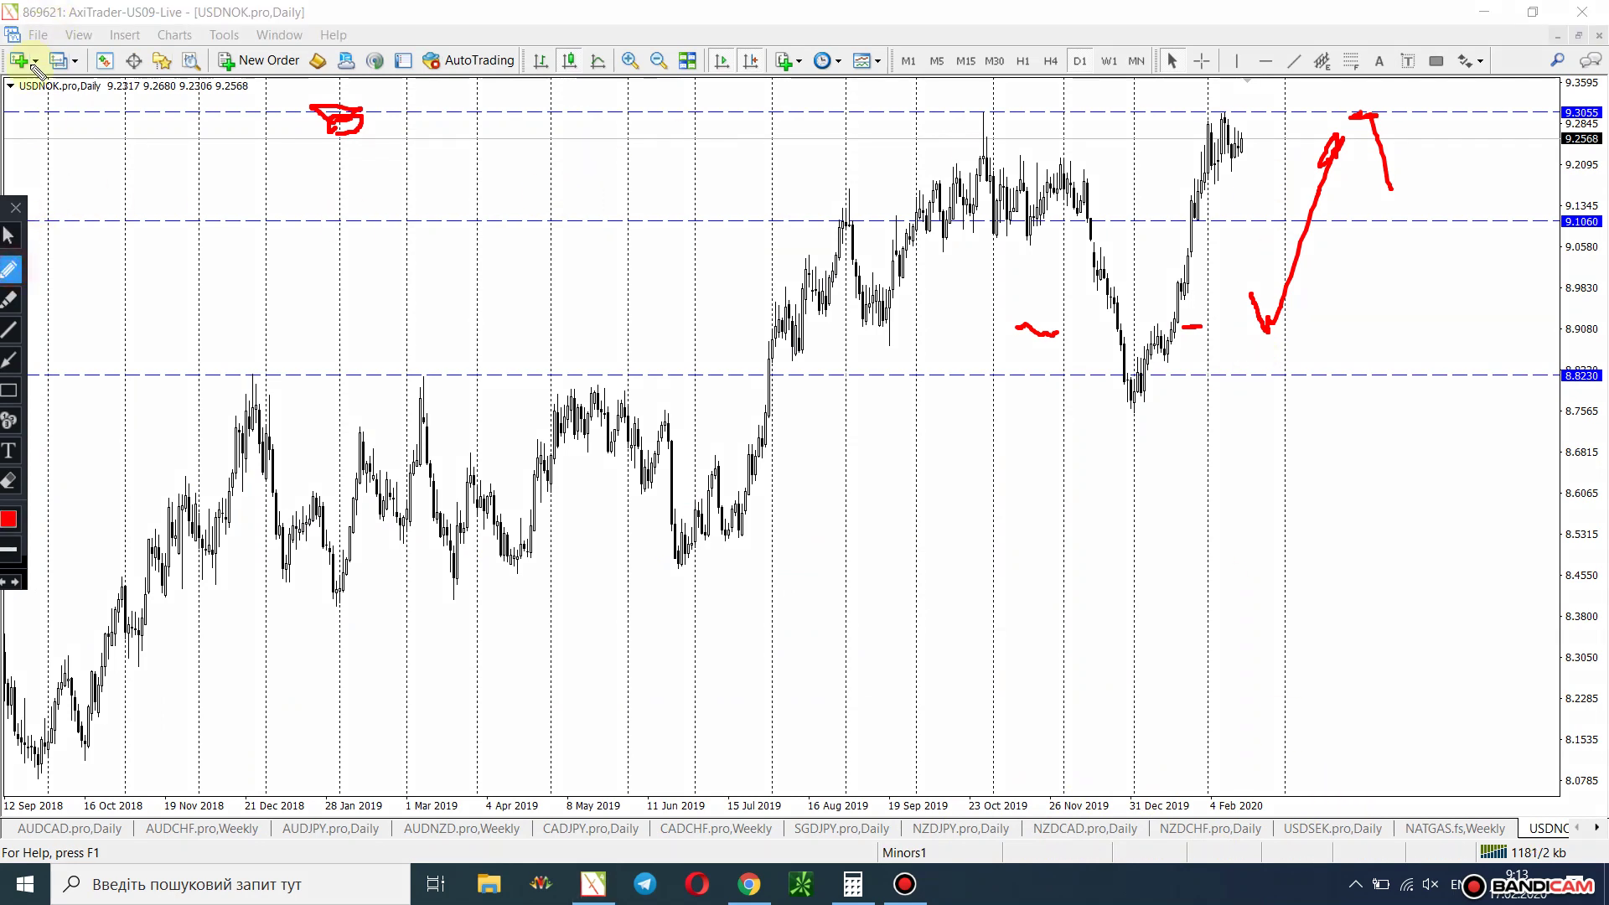
{"action": "left_click_drag", "start_coordinate": [17, 97], "coordinate": [75, 103]}
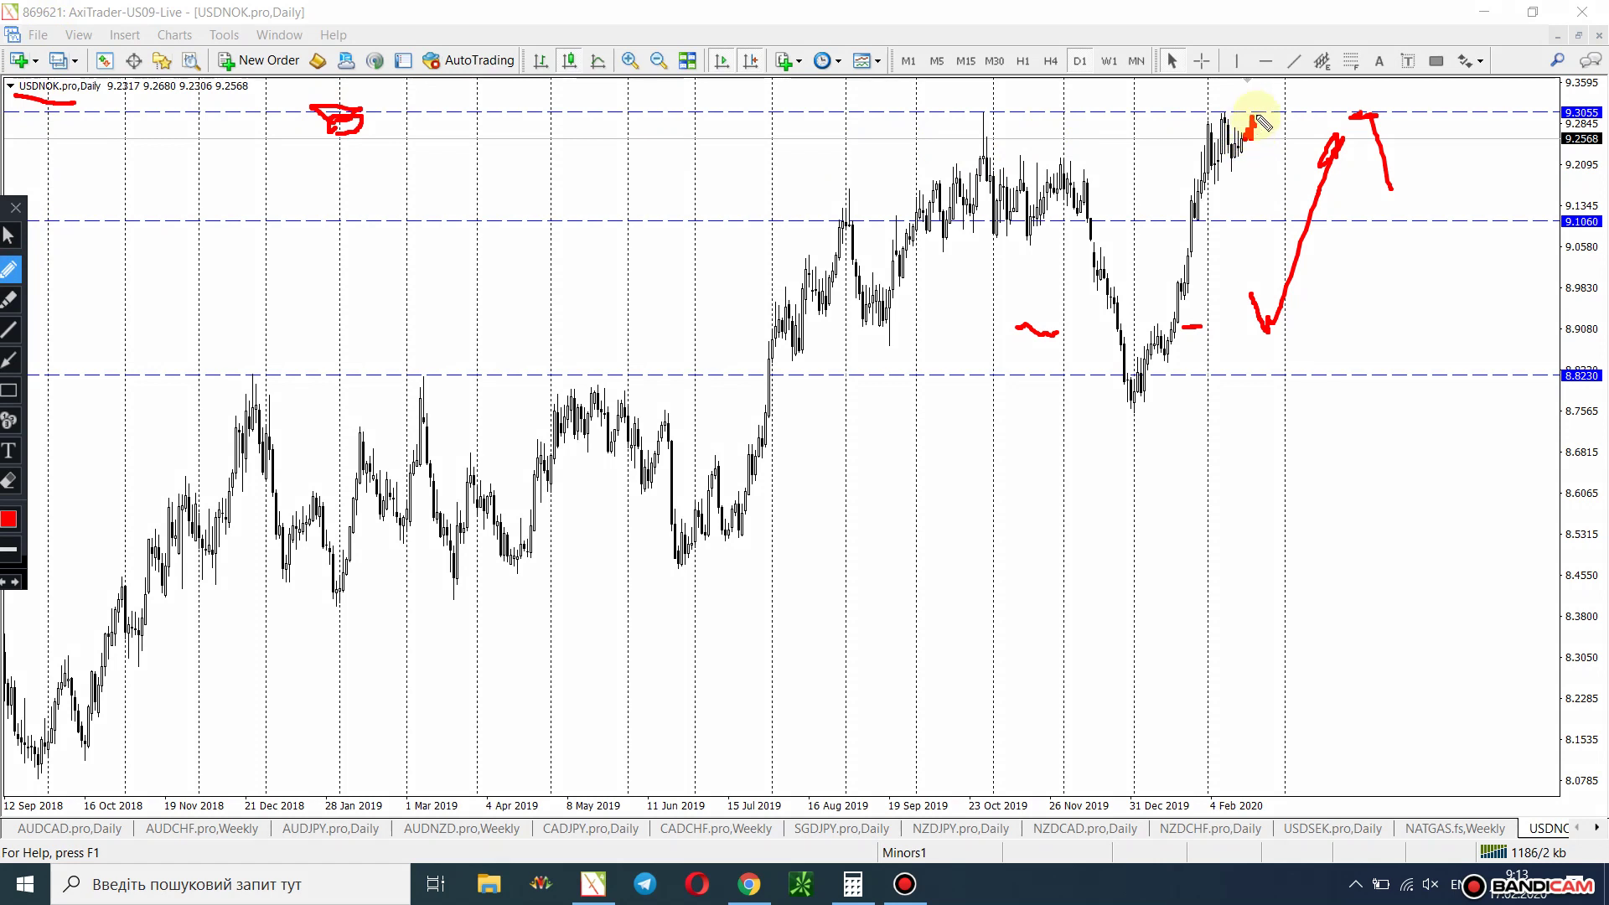
{"action": "mouse_move", "coordinate": [1267, 133]}
{"action": "left_mouse_down"}
{"action": "mouse_move", "coordinate": [1267, 108]}
{"action": "mouse_move", "coordinate": [1303, 97]}
{"action": "left_mouse_up"}
{"action": "left_click", "coordinate": [8, 236]}
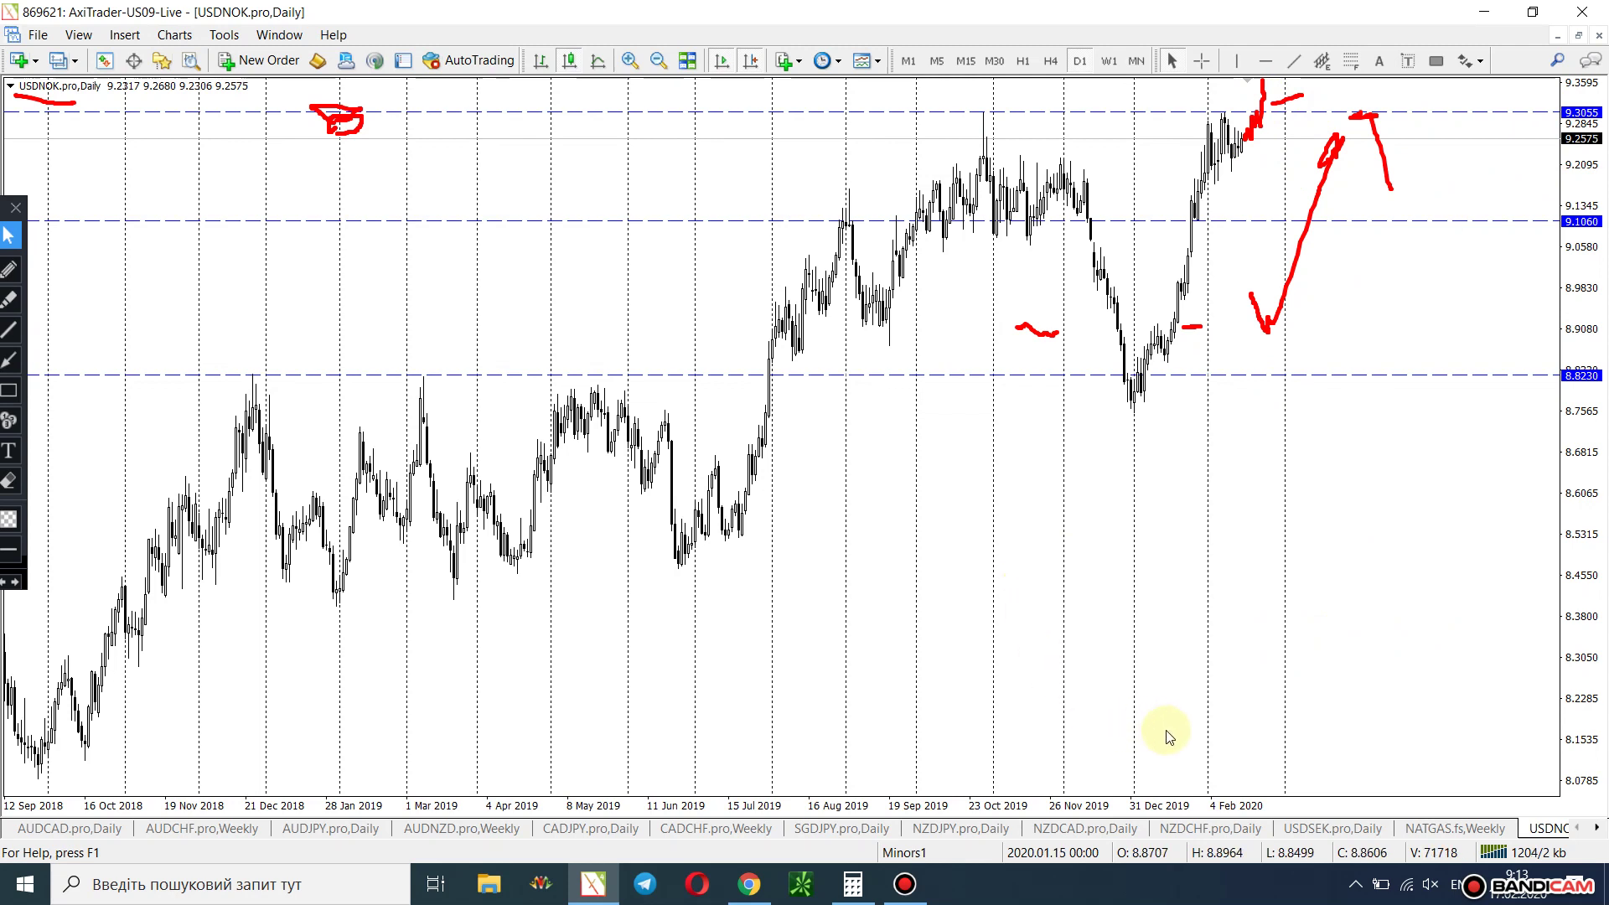
Flip through the chart tabs from NATGAS weekly back to AUDCAD daily.
{"action": "left_click", "coordinate": [1437, 828]}
{"action": "left_click", "coordinate": [1324, 830]}
{"action": "left_click", "coordinate": [1190, 829]}
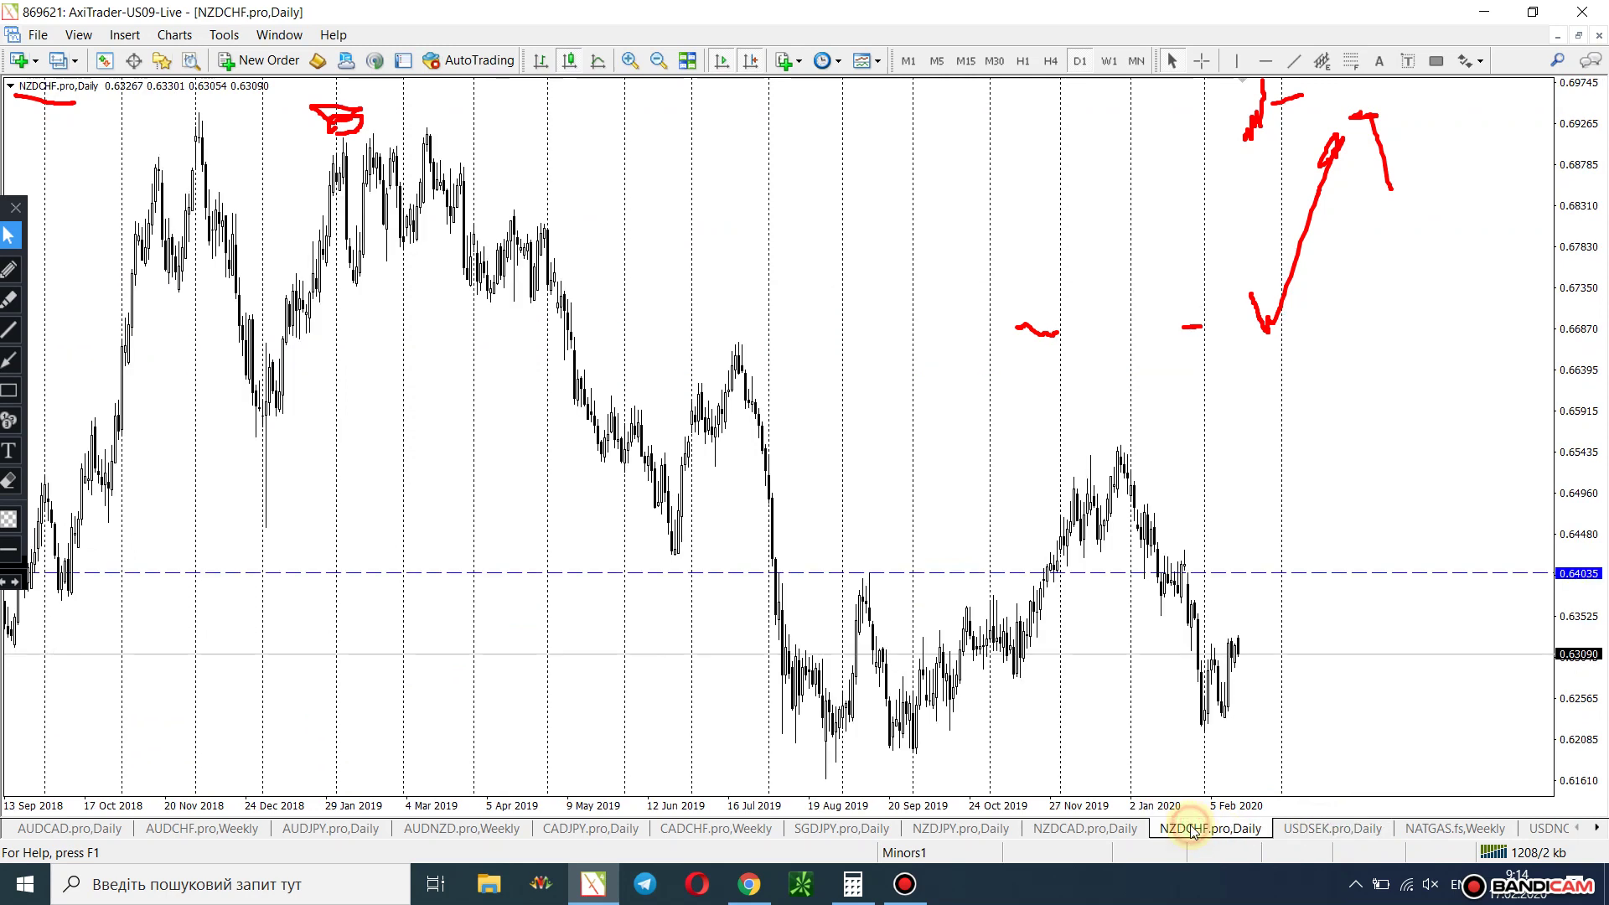
{"action": "left_click", "coordinate": [1082, 829]}
{"action": "left_click", "coordinate": [947, 829]}
{"action": "left_click", "coordinate": [827, 834]}
{"action": "left_click", "coordinate": [699, 834]}
{"action": "left_click", "coordinate": [578, 831]}
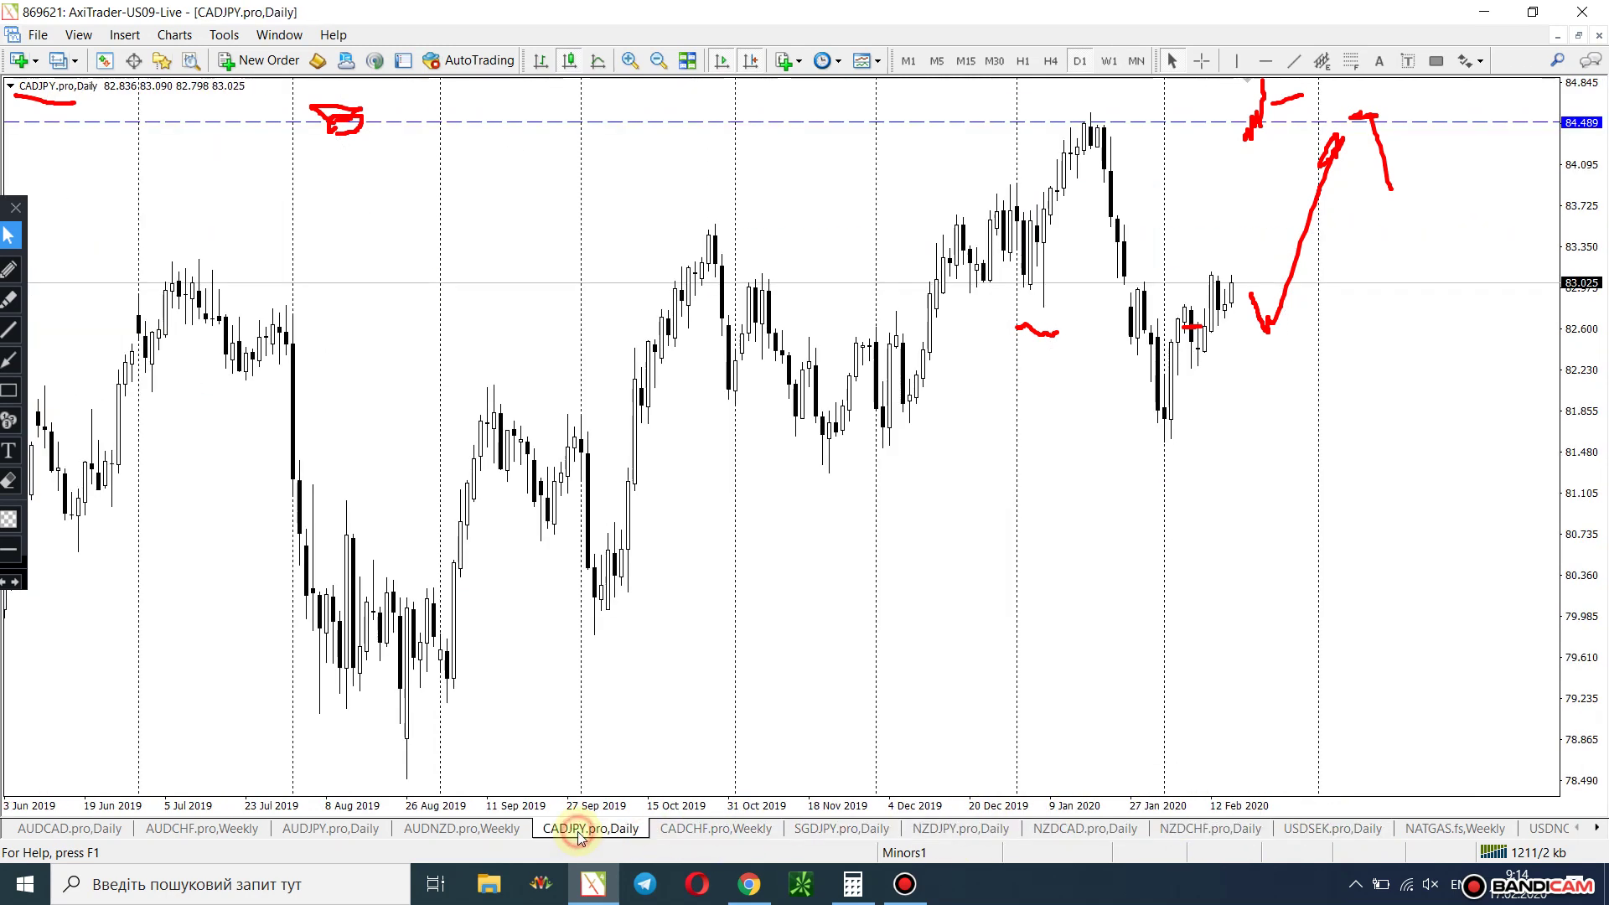
{"action": "left_click", "coordinate": [484, 829]}
{"action": "left_click", "coordinate": [328, 829]}
{"action": "left_click", "coordinate": [229, 828]}
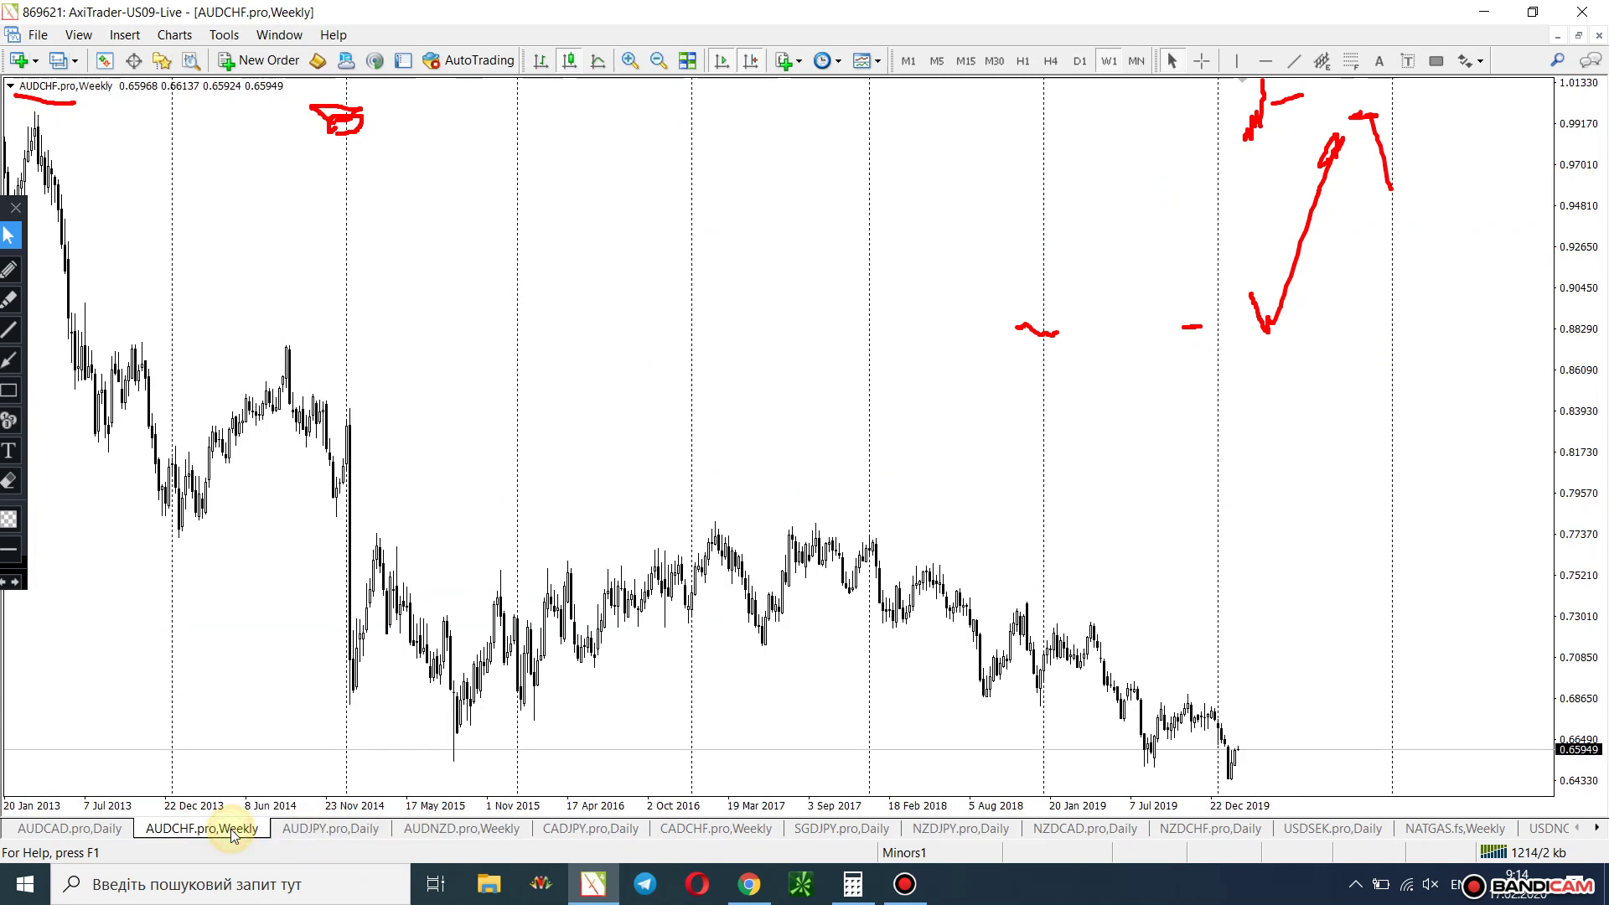
{"action": "left_click", "coordinate": [83, 830]}
In the browser, load the saved TradingView EXPE 3D layout and clear the red sketches.
{"action": "left_click", "coordinate": [767, 891]}
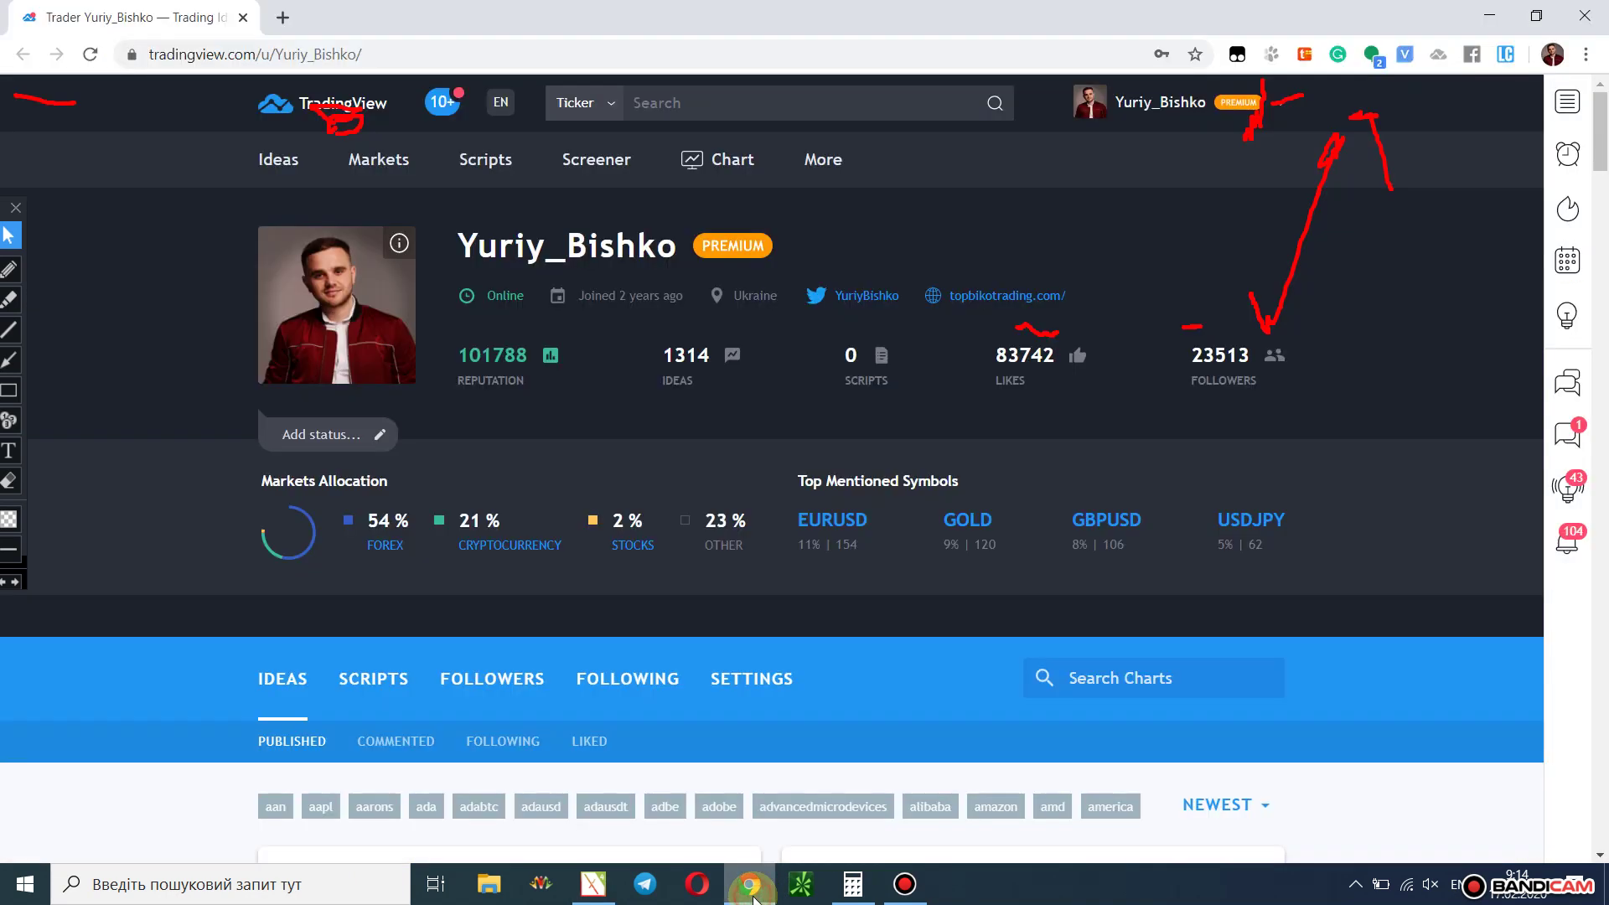
{"action": "left_click", "coordinate": [719, 168]}
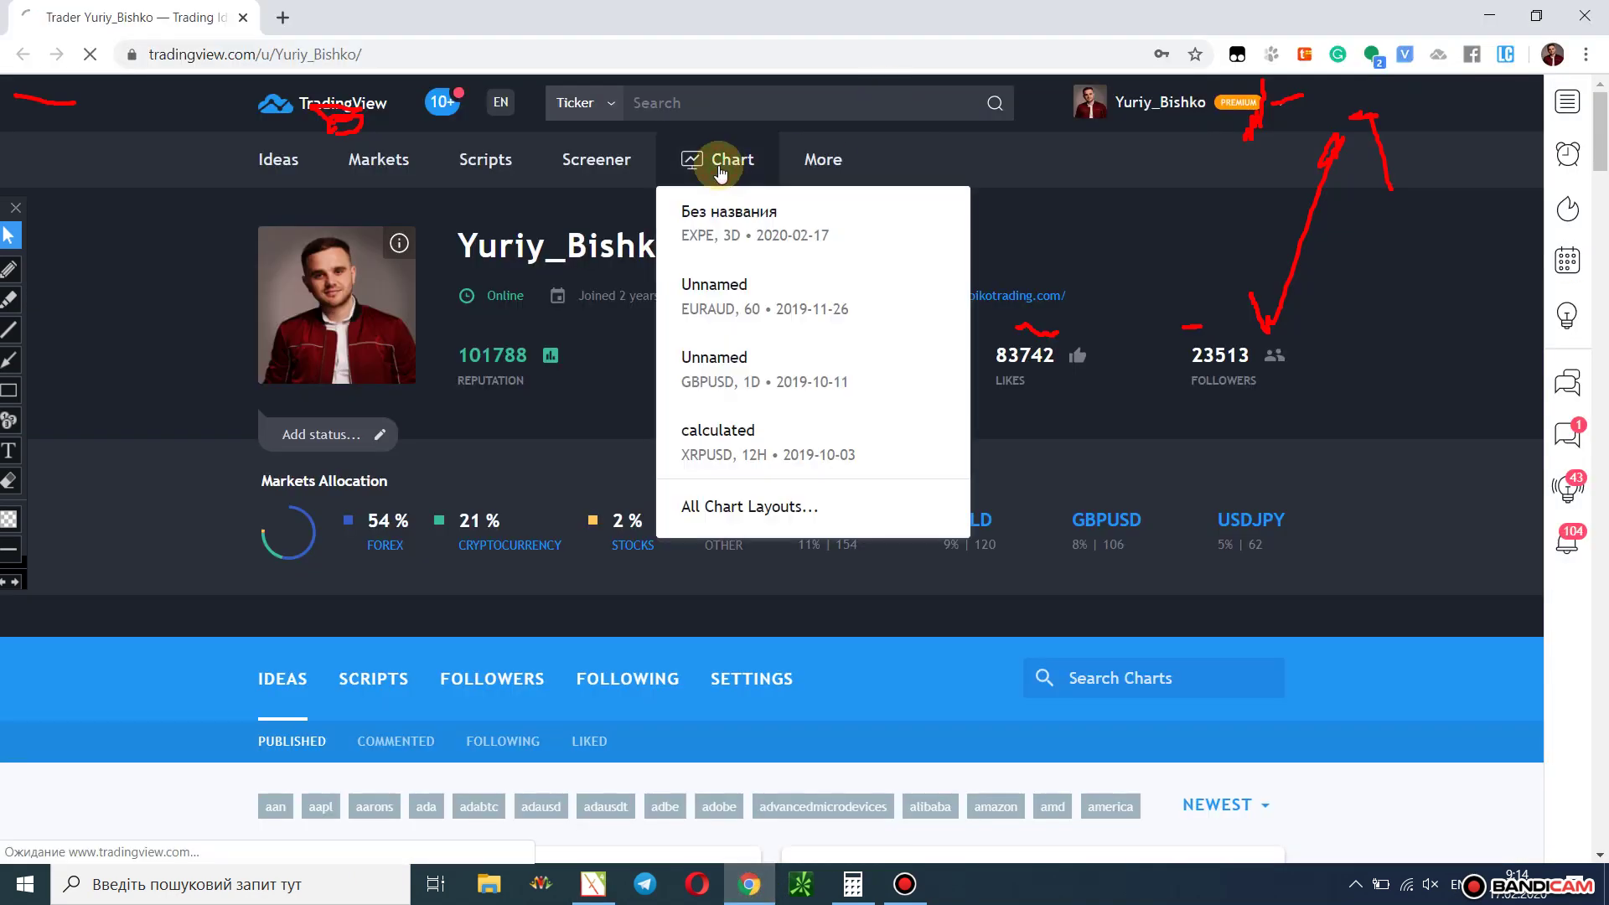
{"action": "left_click", "coordinate": [16, 219]}
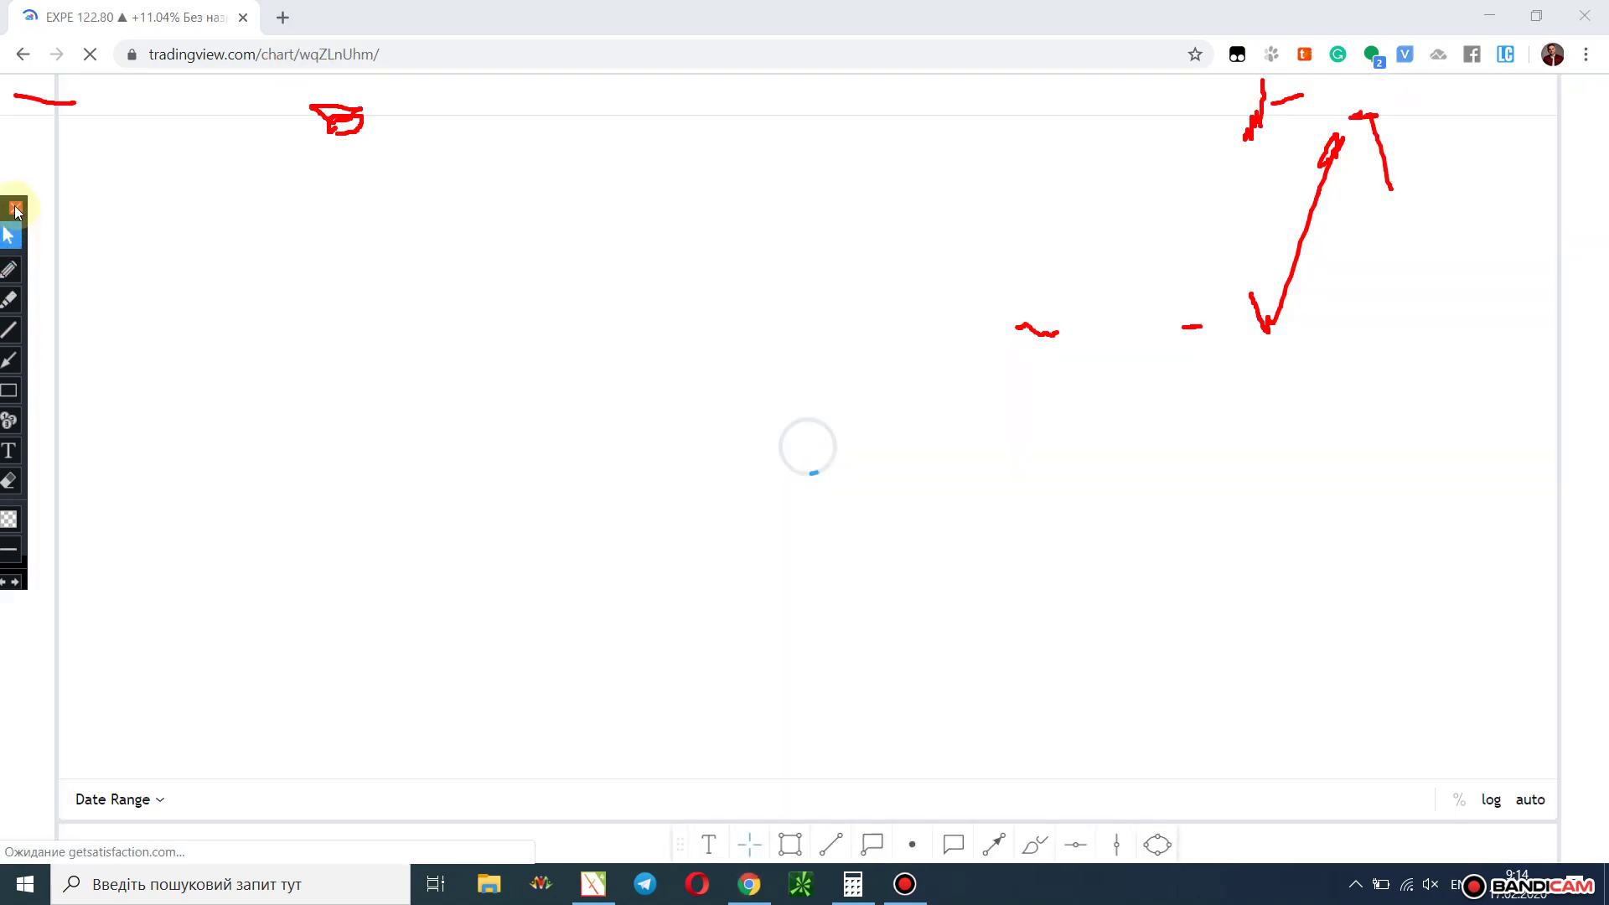
{"action": "left_click", "coordinate": [15, 207]}
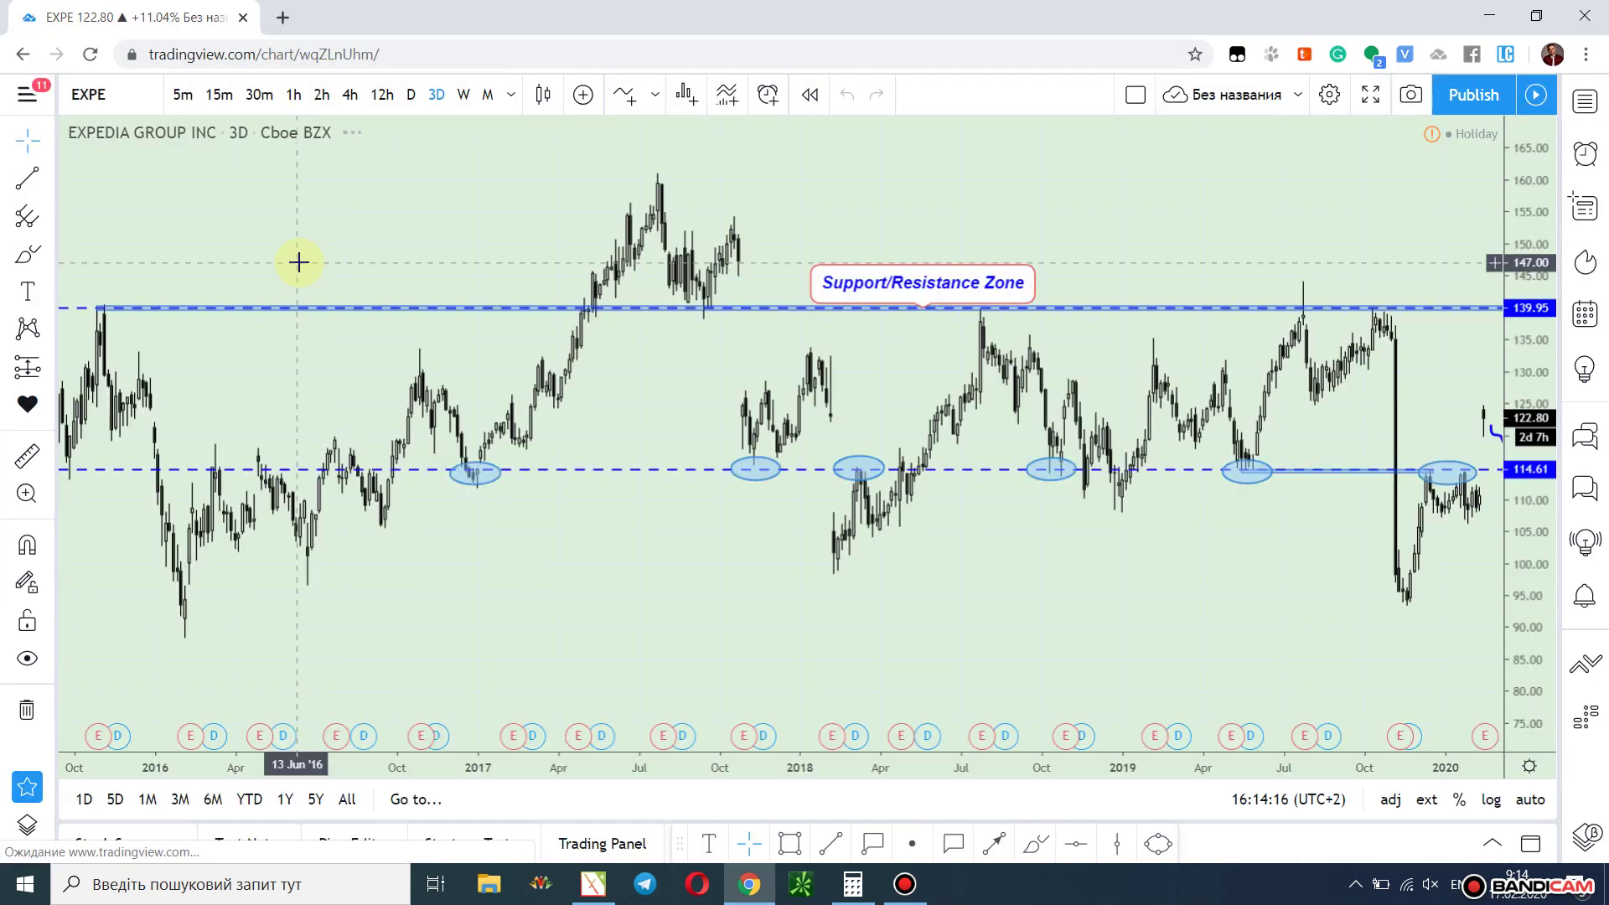
Change the chart to BITMEX XBTUSD on daily candles, zoomed out to September–February.
{"action": "left_click", "coordinate": [130, 99]}
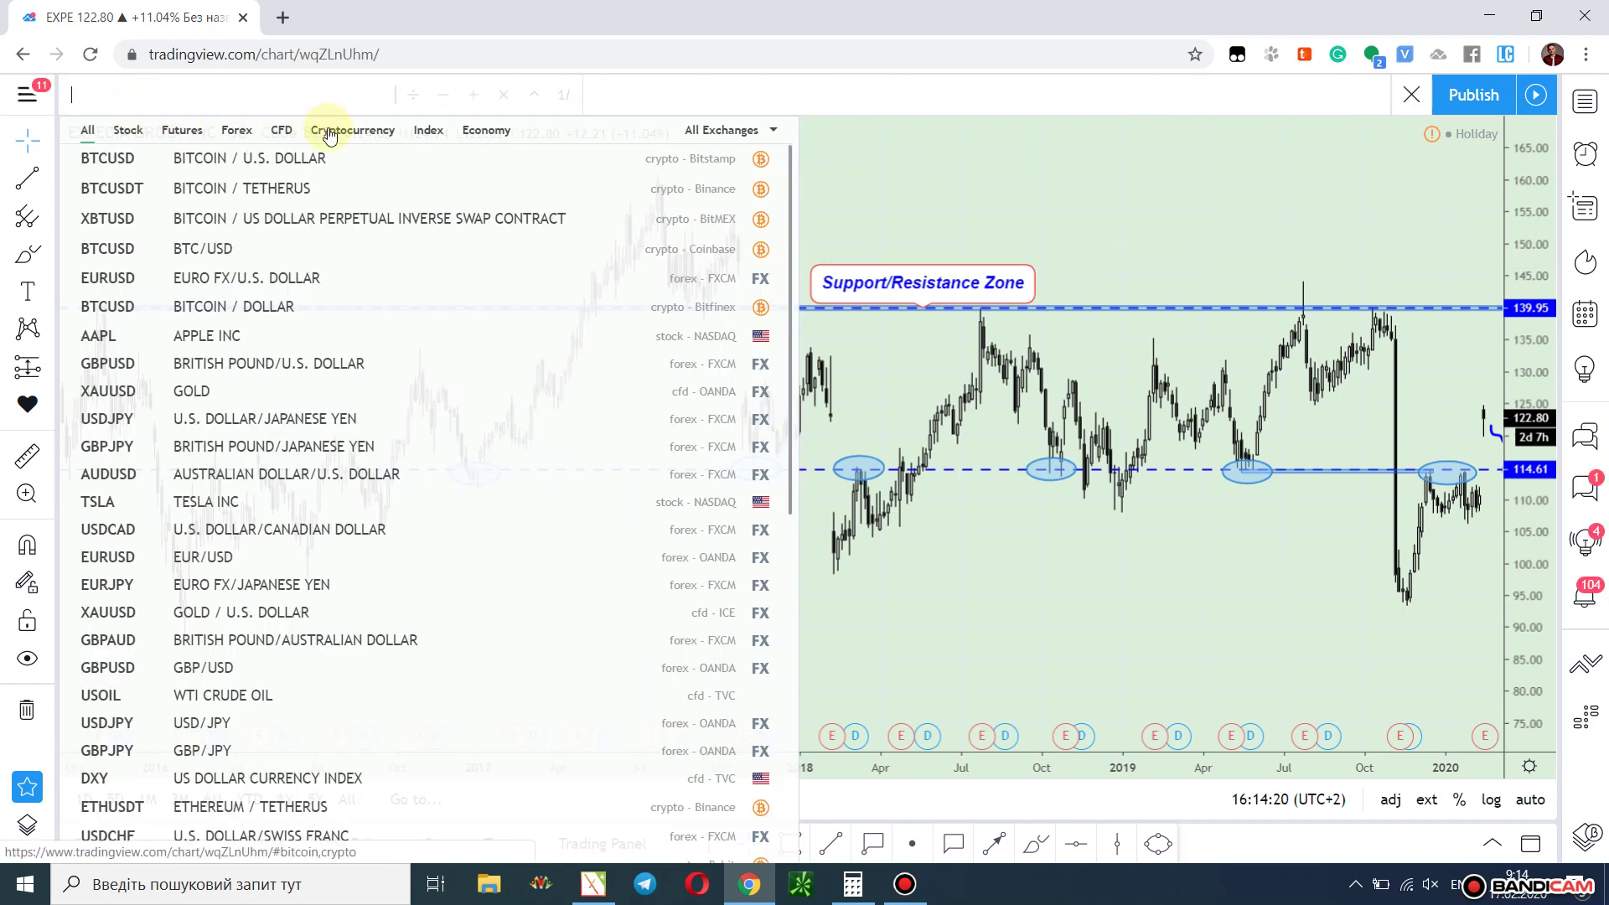
{"action": "left_click", "coordinate": [352, 130]}
{"action": "left_click", "coordinate": [253, 218]}
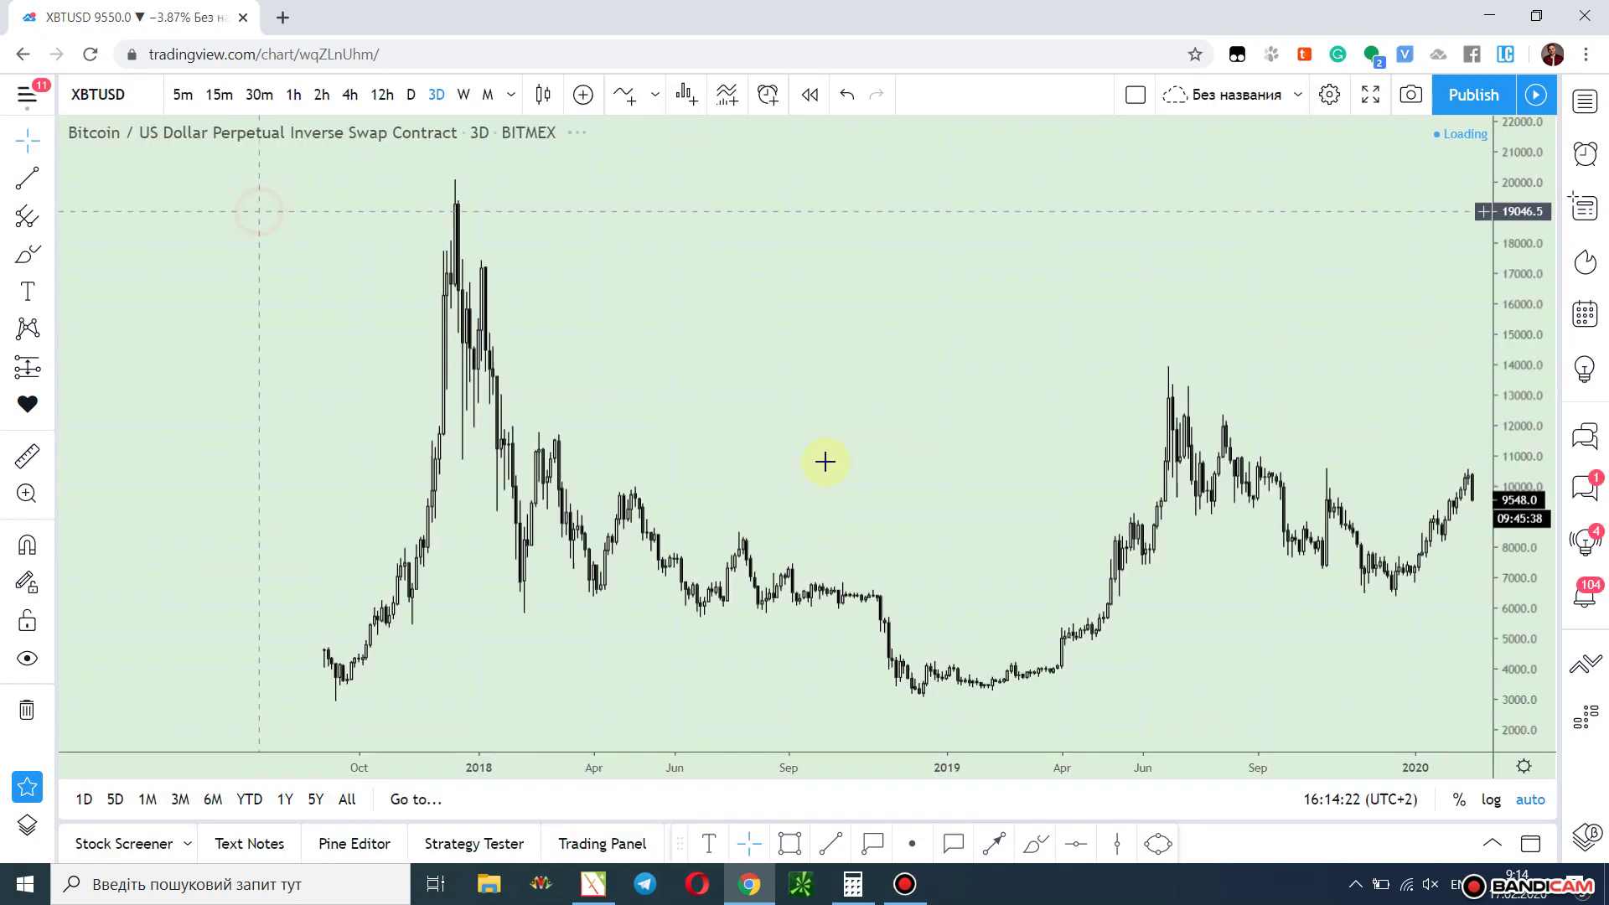
{"action": "scroll", "coordinate": [825, 462], "scroll_direction": "up", "scroll_amount": 8}
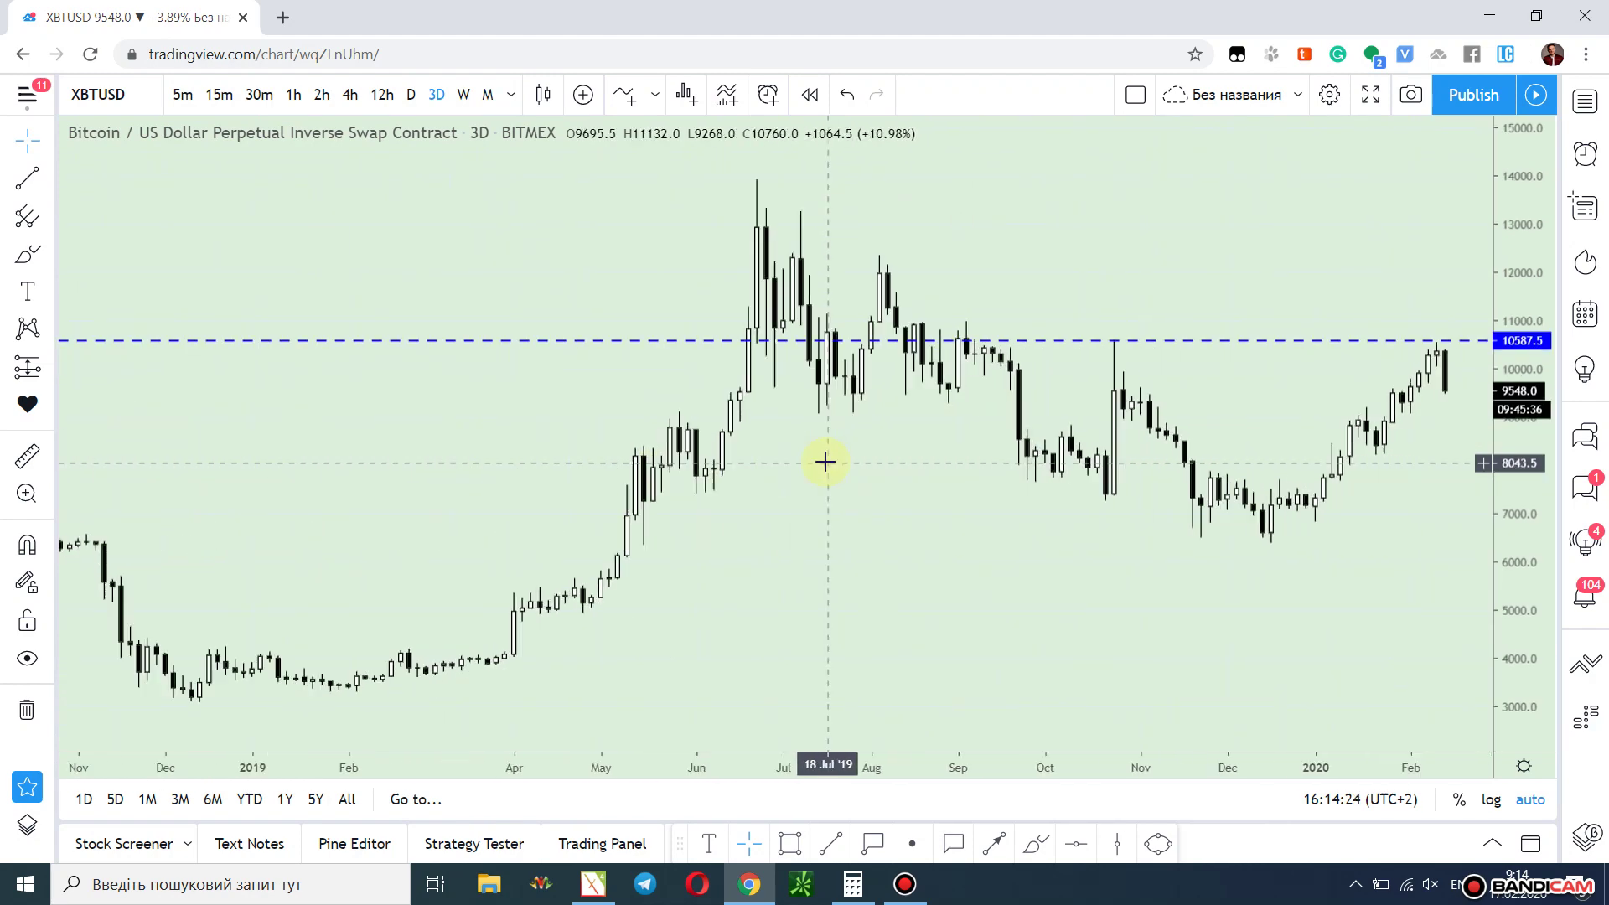
{"action": "scroll", "coordinate": [825, 461], "scroll_direction": "down", "scroll_amount": 2}
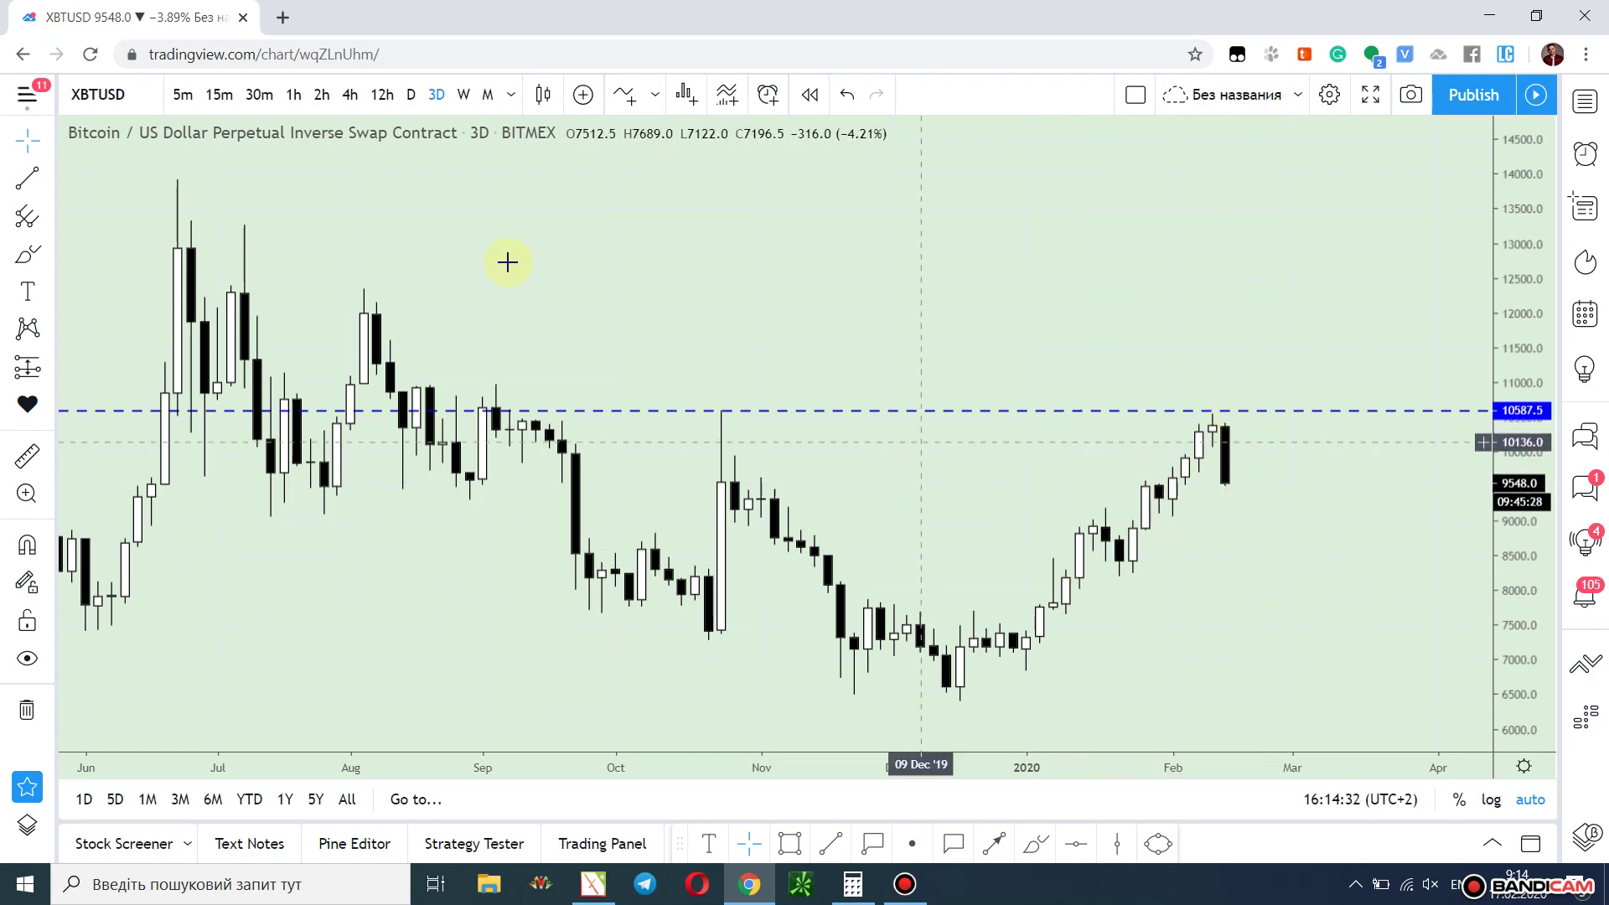
{"action": "left_click", "coordinate": [409, 95]}
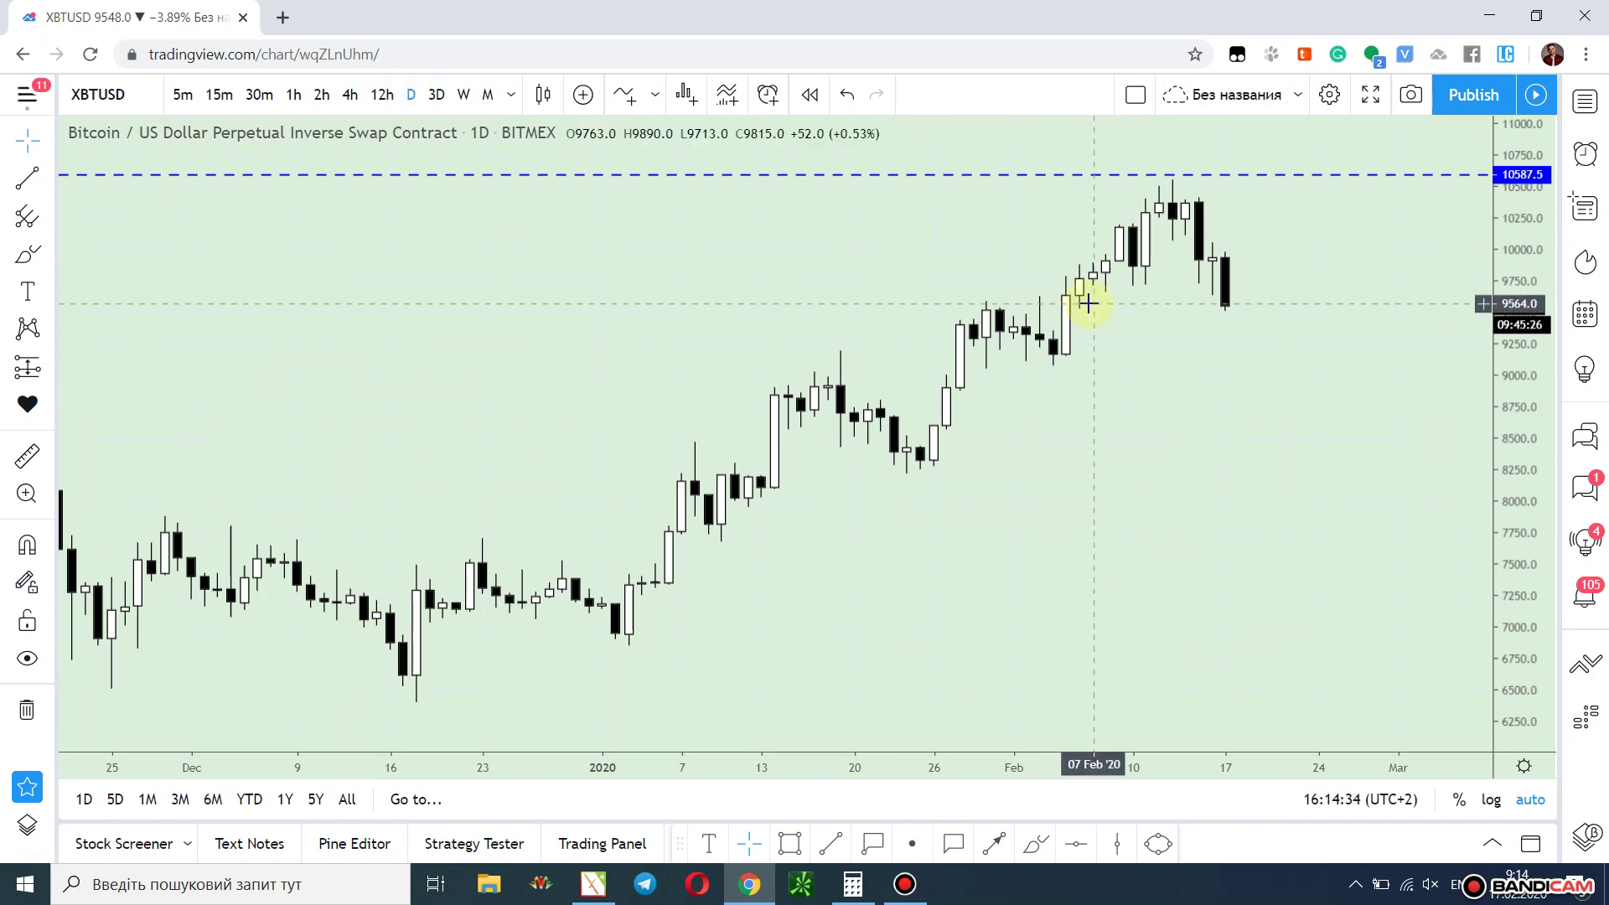
{"action": "scroll", "coordinate": [1089, 309], "scroll_direction": "down", "scroll_amount": 3}
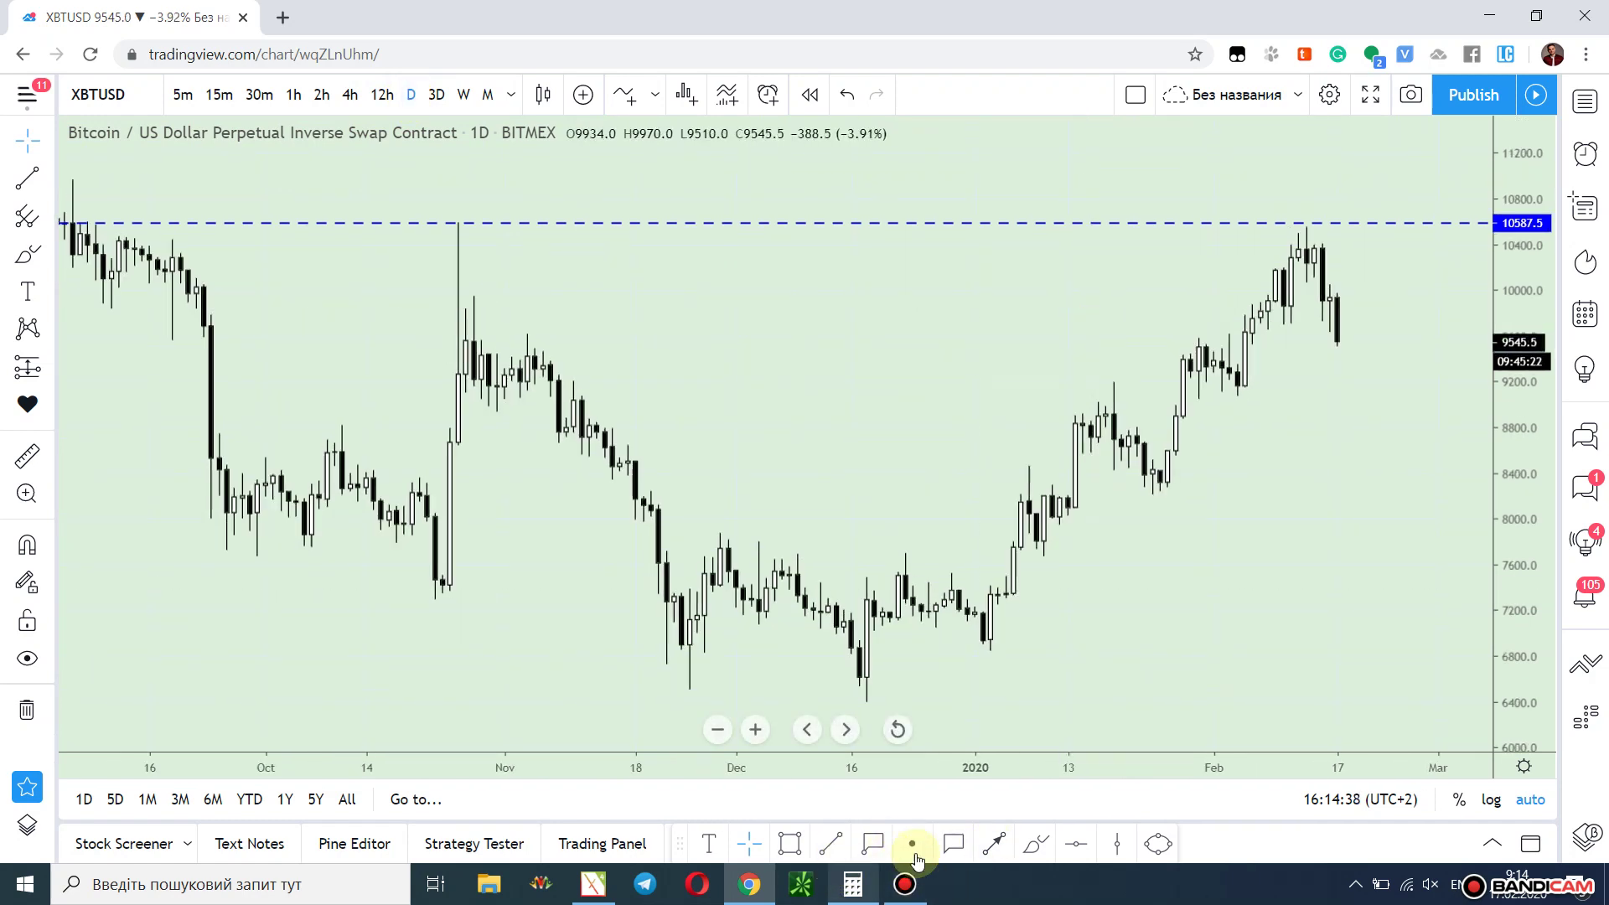
Draw a rising trendline from the 03 Jan low past the latest bars.
{"action": "left_click", "coordinate": [828, 843]}
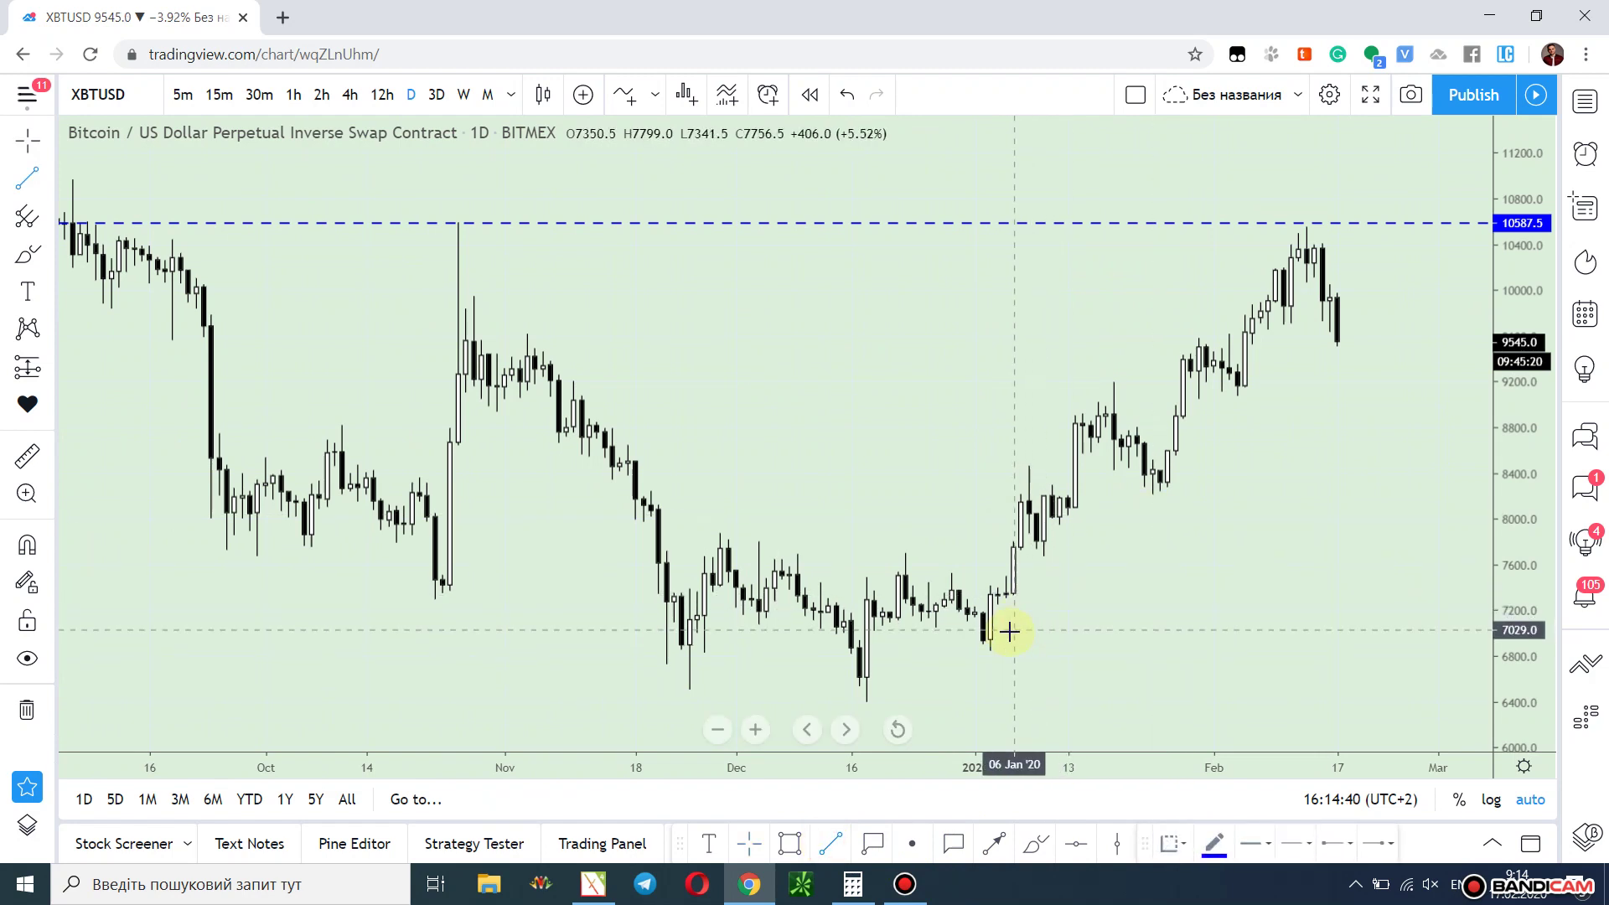
{"action": "left_click_drag", "start_coordinate": [991, 648], "coordinate": [1401, 274]}
{"action": "left_click", "coordinate": [1398, 275]}
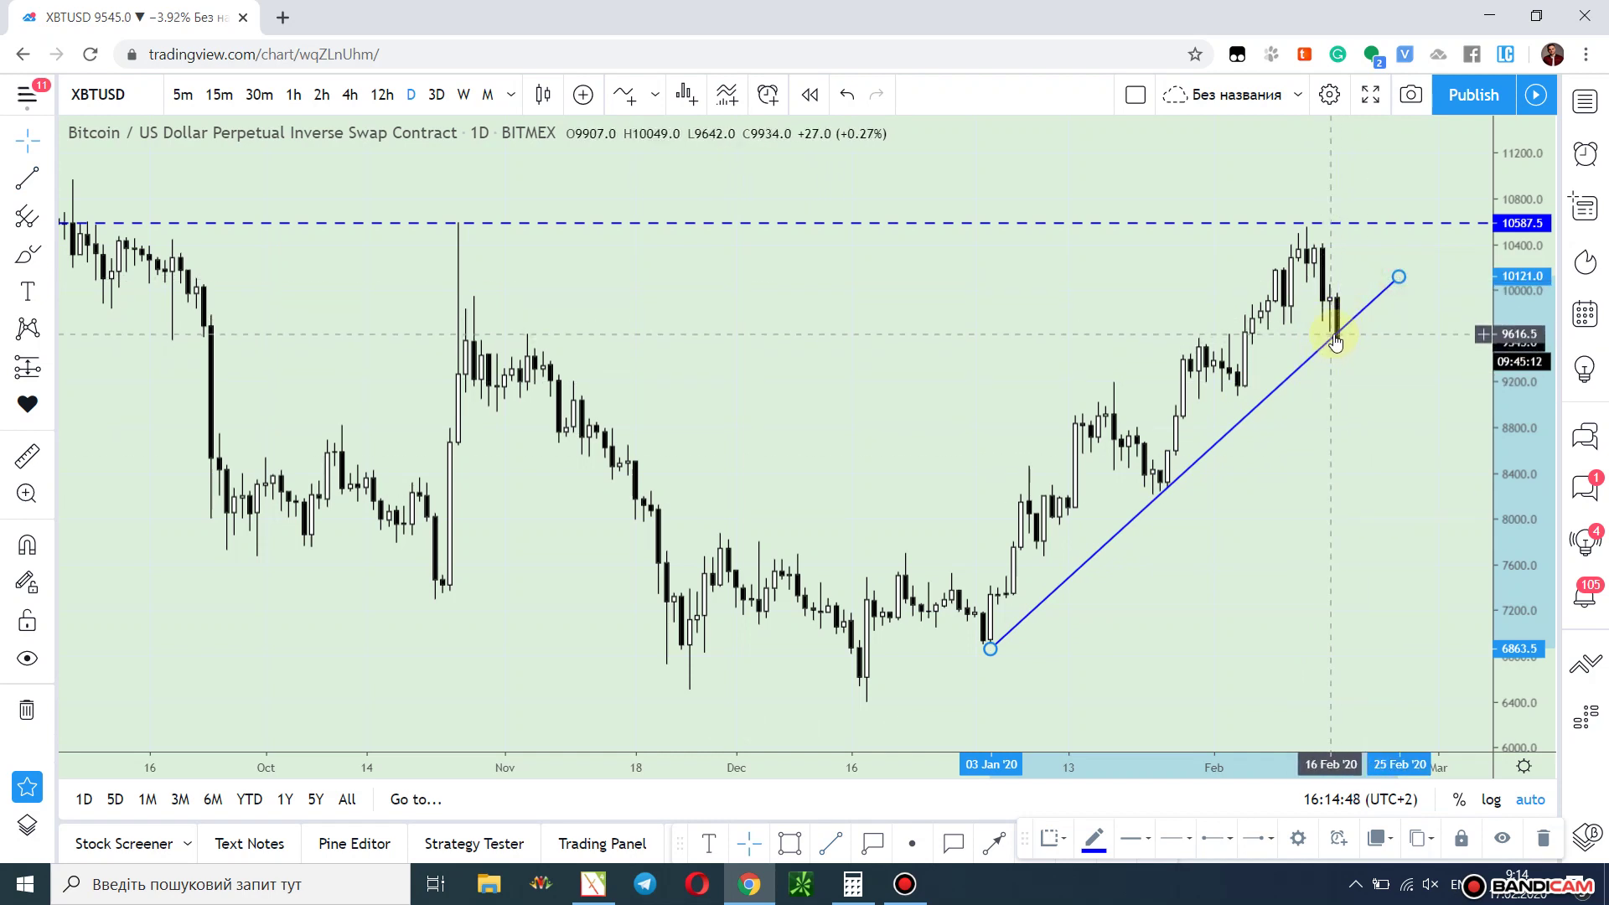
{"action": "left_click", "coordinate": [912, 683]}
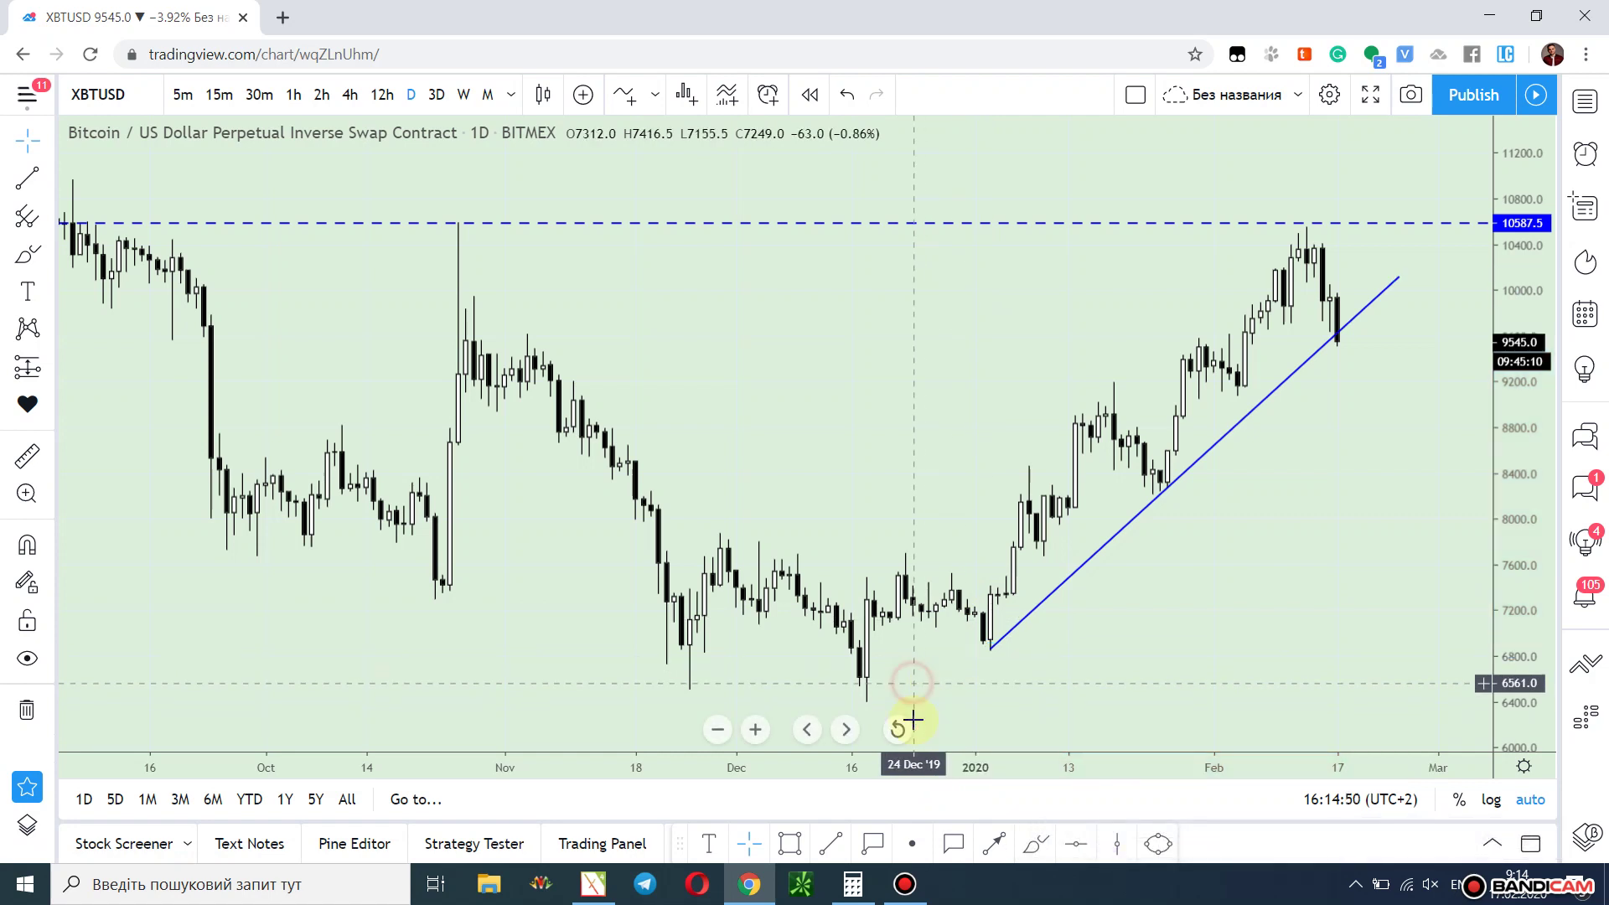
Add a dashed horizontal level at 9589 below the 10587.5 level.
{"action": "left_click", "coordinate": [1075, 843]}
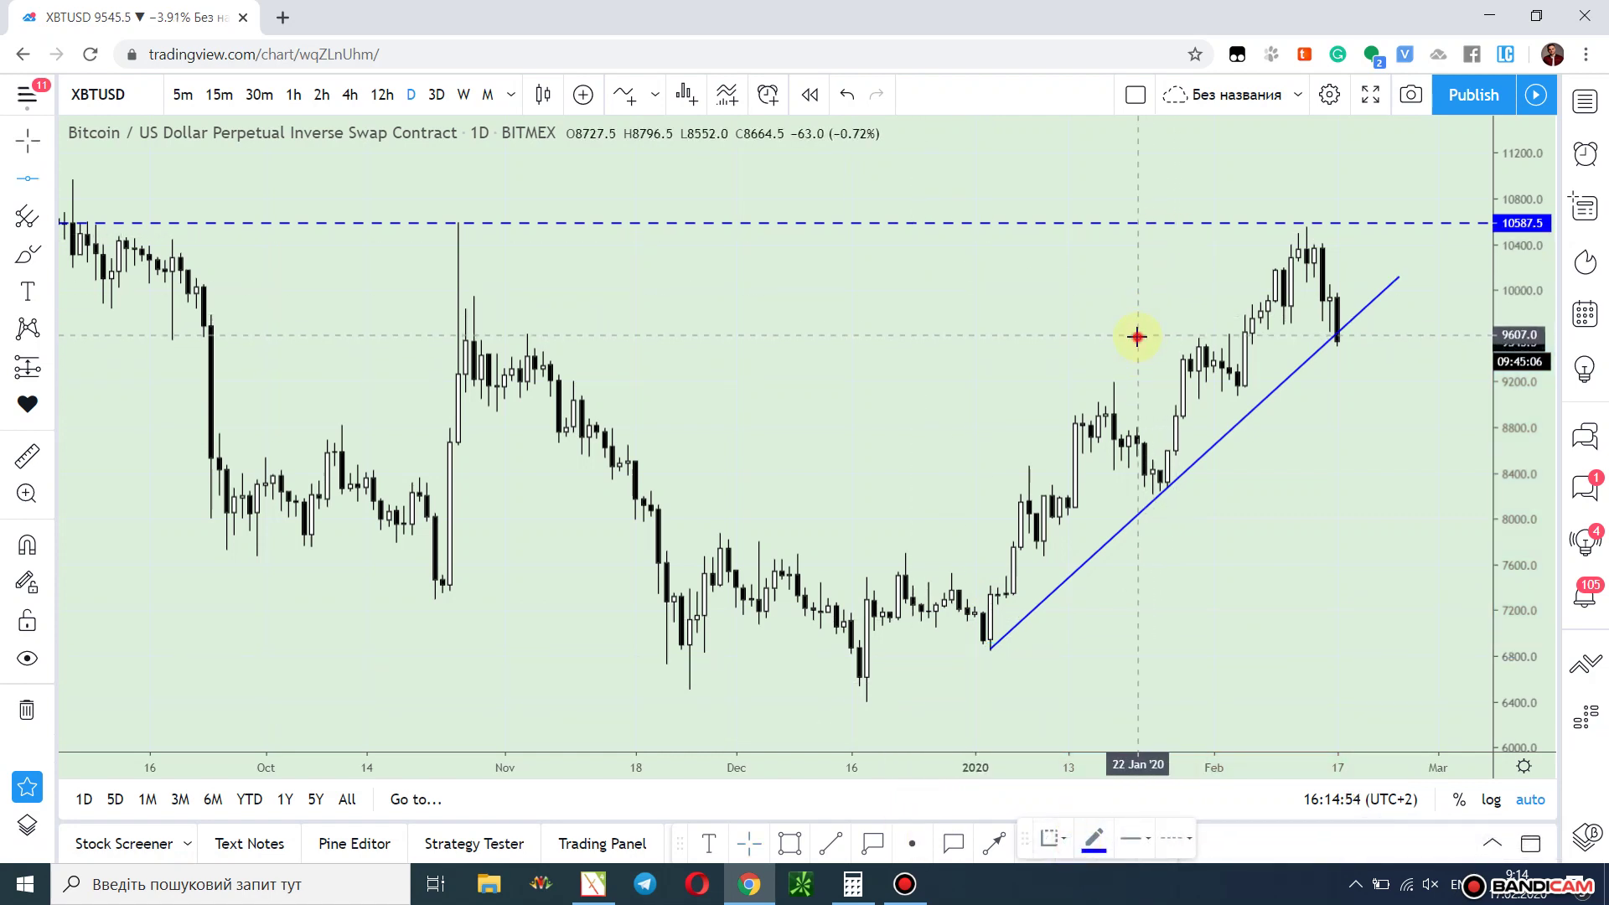
{"action": "left_click", "coordinate": [1136, 336]}
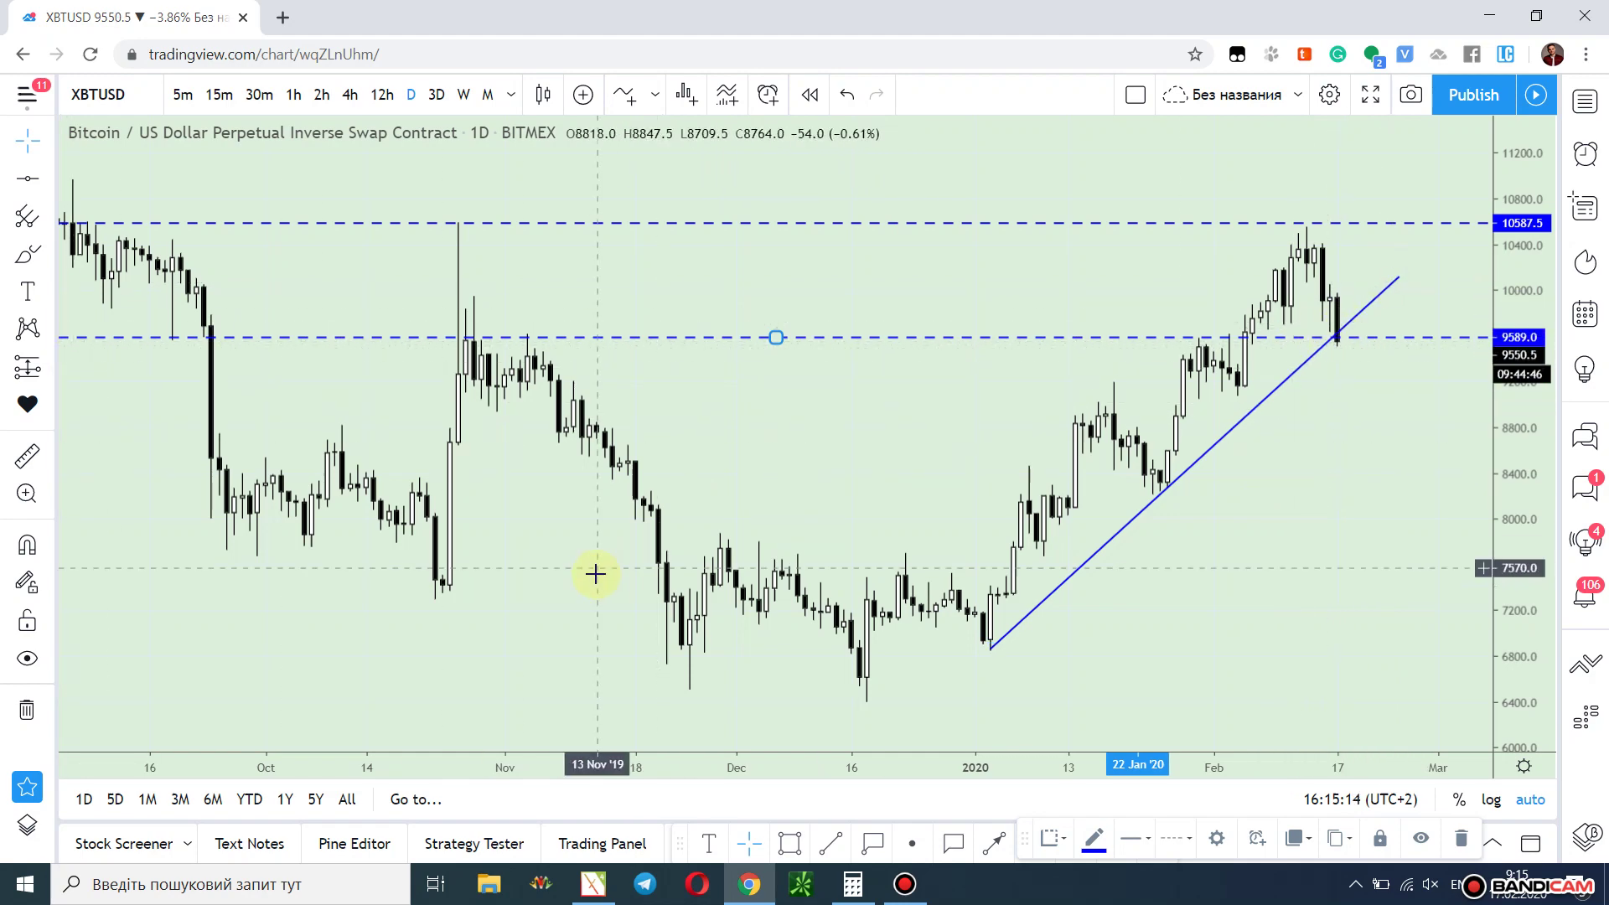
{"action": "scroll", "coordinate": [594, 569], "scroll_direction": "down", "scroll_amount": 3}
{"action": "scroll", "coordinate": [1141, 517], "scroll_direction": "up", "scroll_amount": 2}
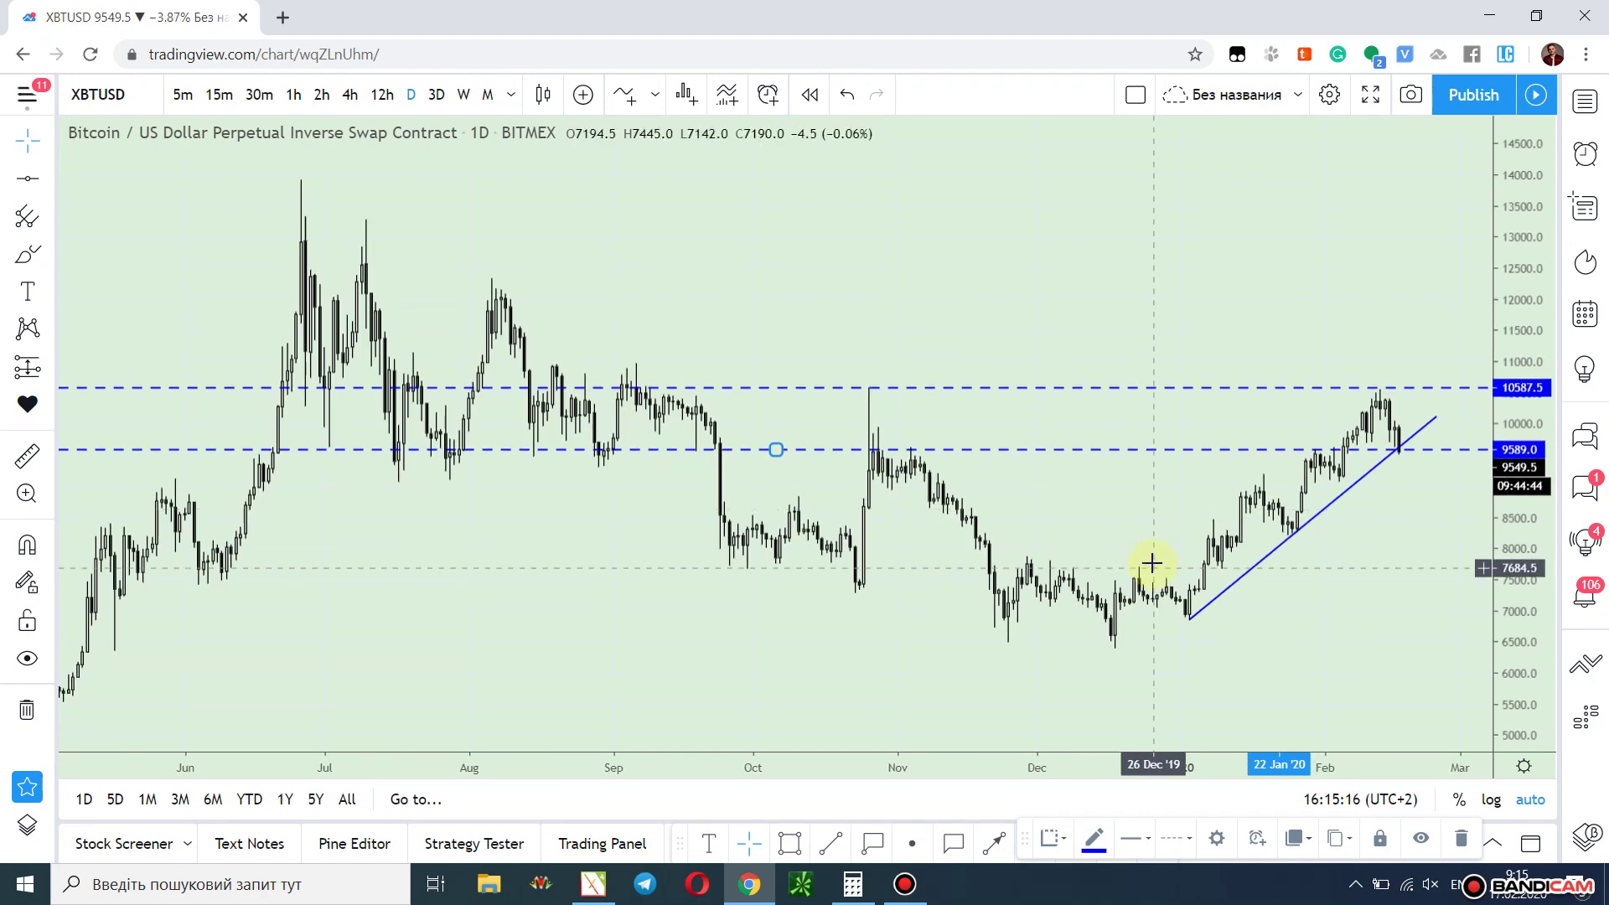
{"action": "scroll", "coordinate": [1291, 477], "scroll_direction": "up", "scroll_amount": 3}
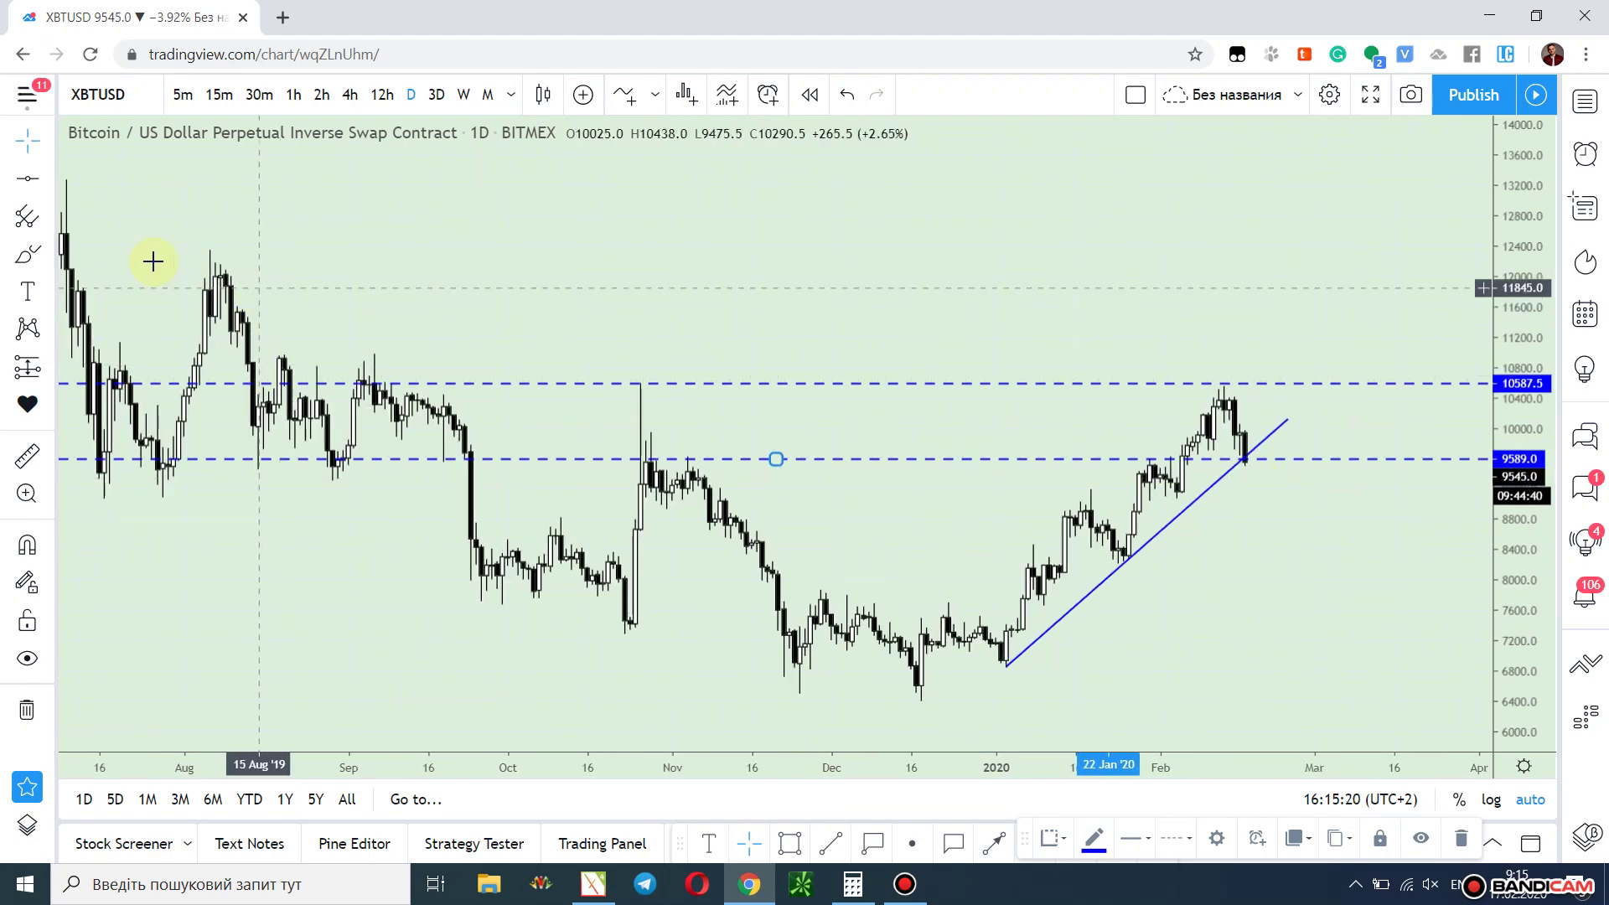
Brush a blue projected price curve rising from beside the trendline toward about 11200.
{"action": "left_click", "coordinate": [27, 255]}
{"action": "left_click_drag", "start_coordinate": [1256, 453], "coordinate": [1252, 444]}
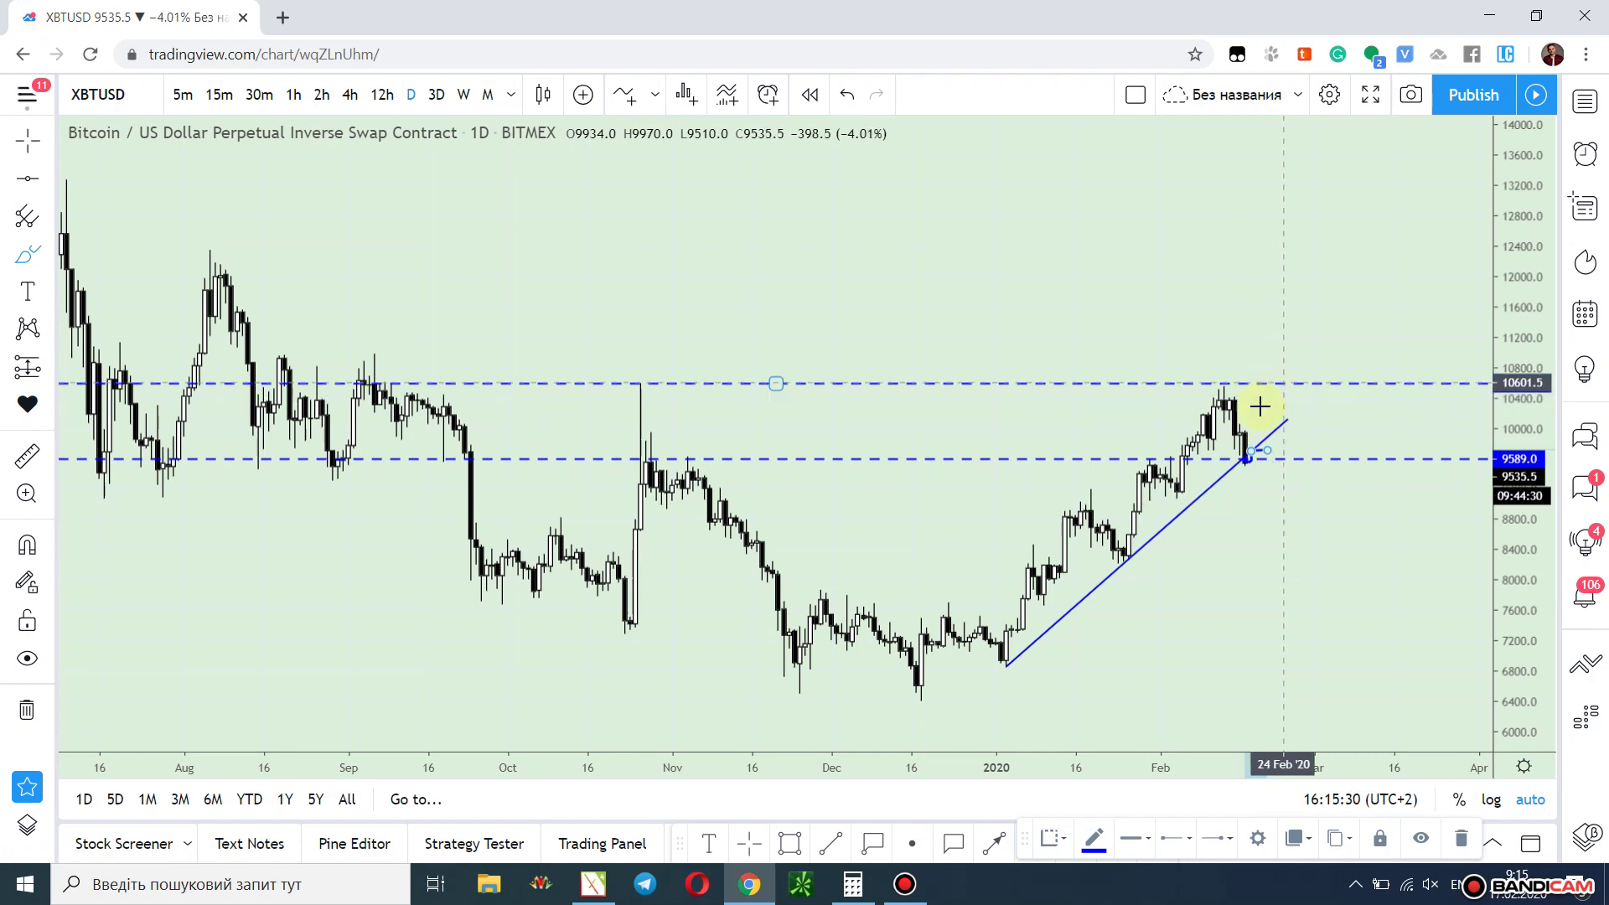
{"action": "left_click", "coordinate": [1249, 453]}
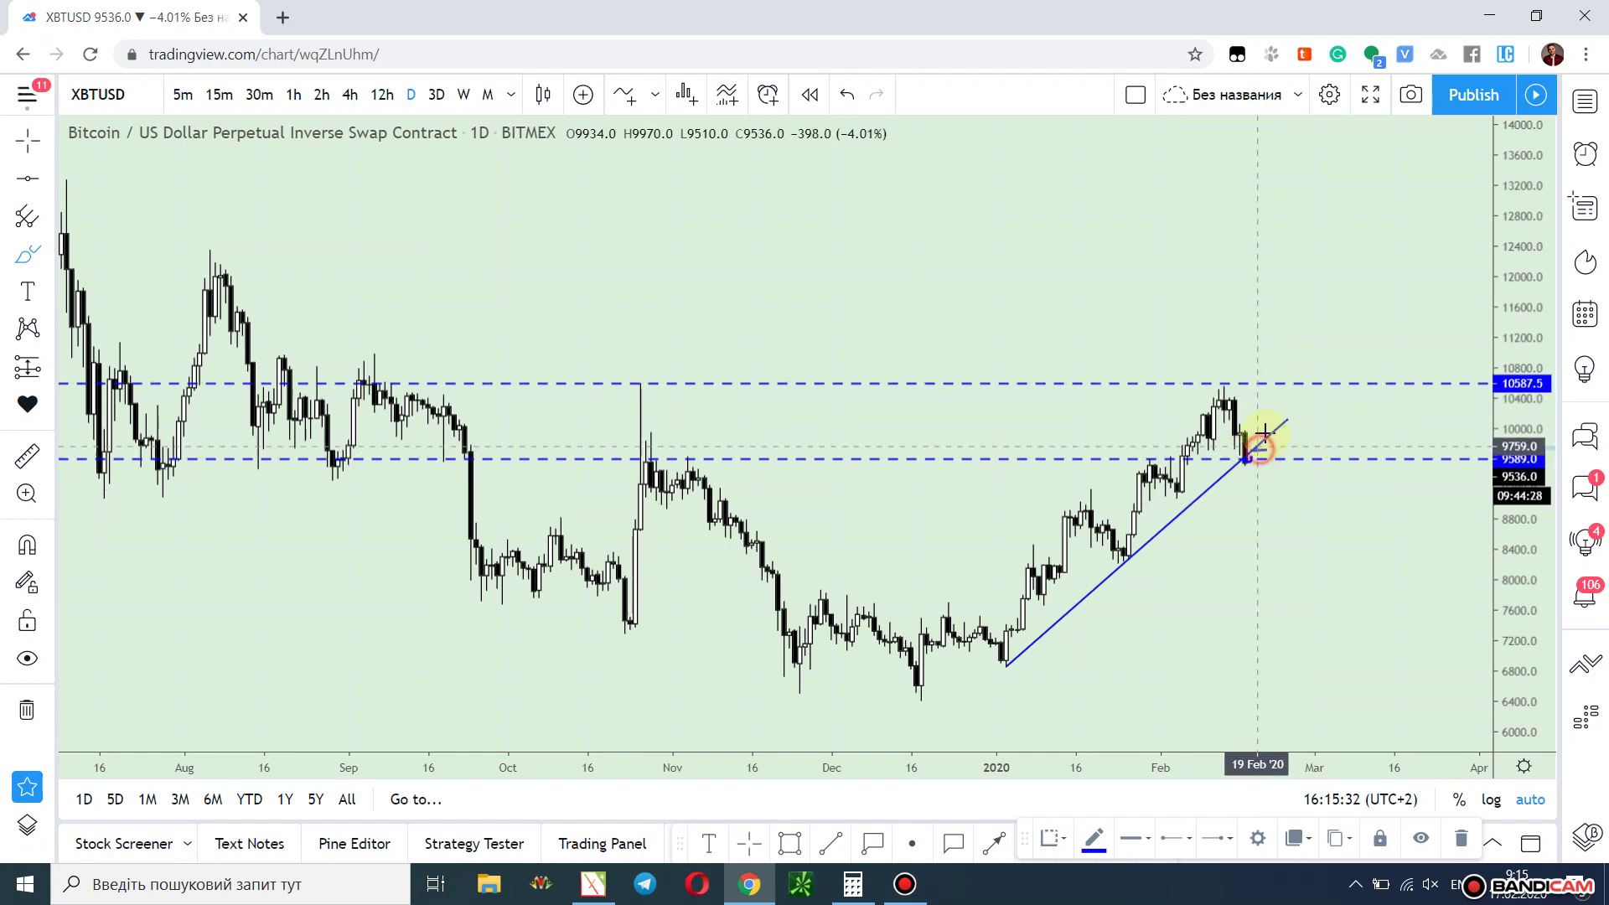
{"action": "left_click_drag", "start_coordinate": [1263, 432], "coordinate": [1286, 330]}
{"action": "left_click", "coordinate": [1240, 471]}
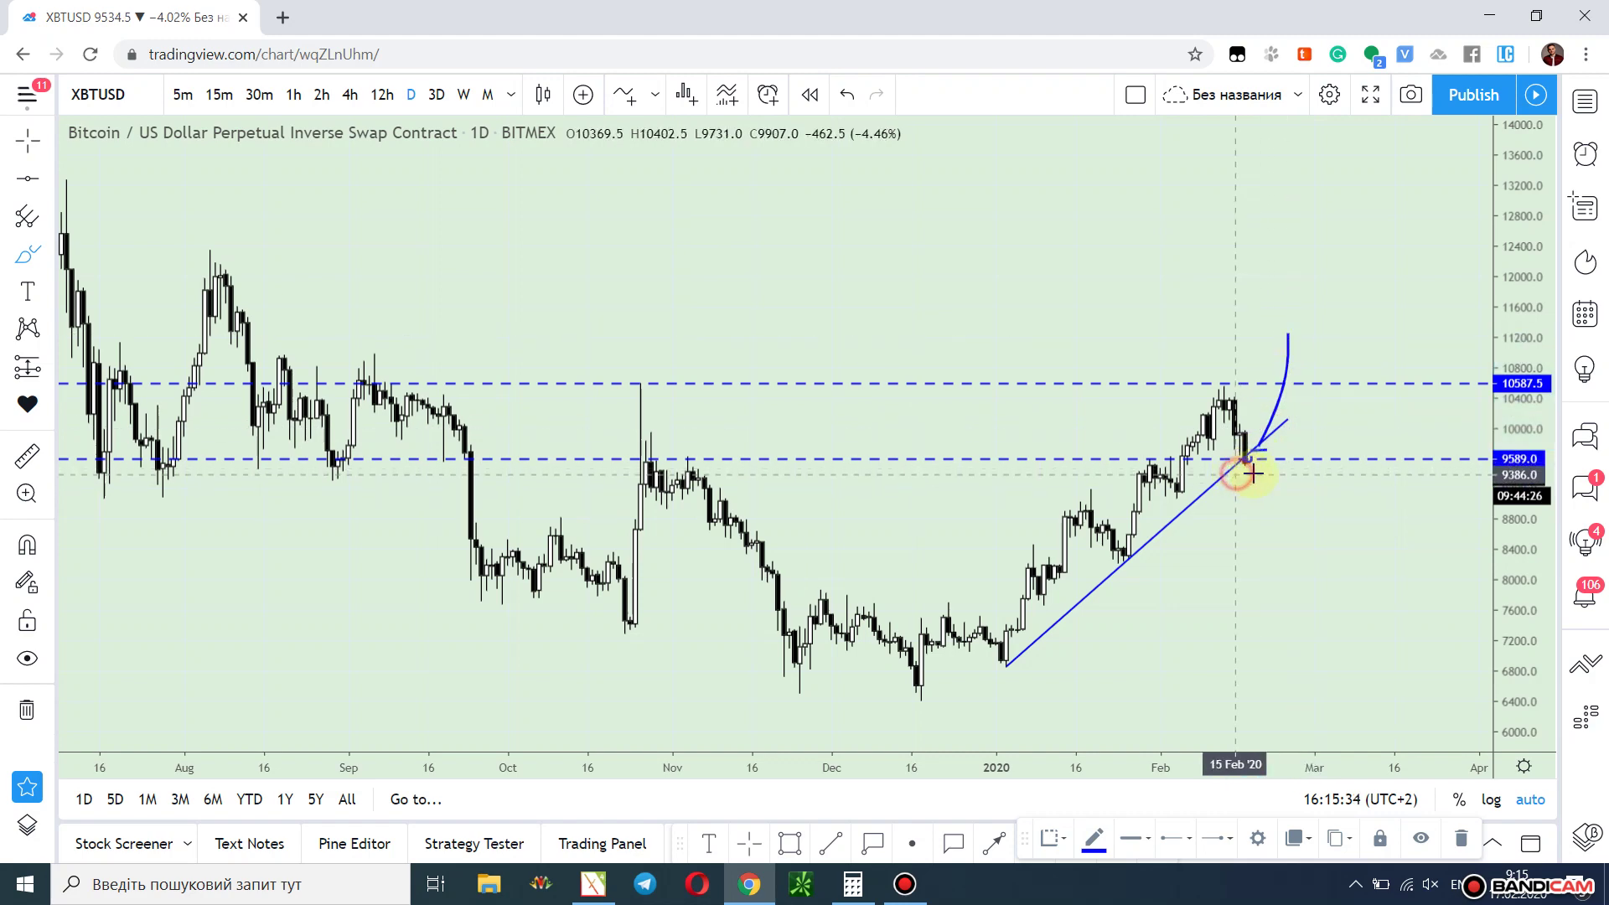
{"action": "scroll", "coordinate": [1166, 750], "scroll_direction": "up", "scroll_amount": 3}
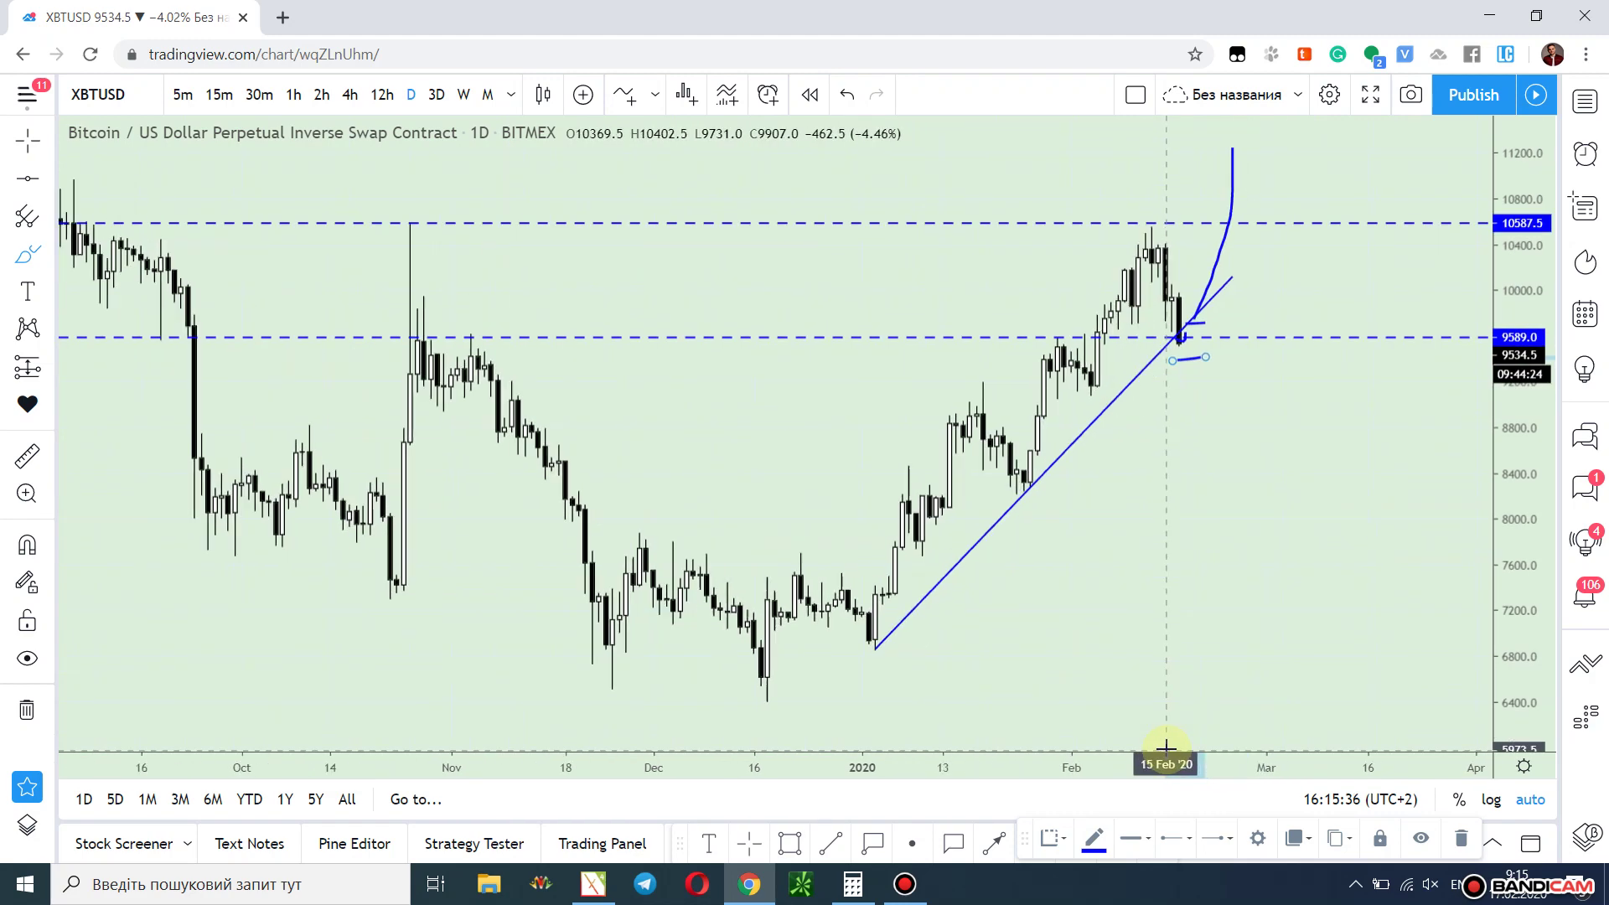
{"action": "scroll", "coordinate": [1167, 748], "scroll_direction": "down", "scroll_amount": 3}
{"action": "scroll", "coordinate": [1046, 440], "scroll_direction": "down", "scroll_amount": 3}
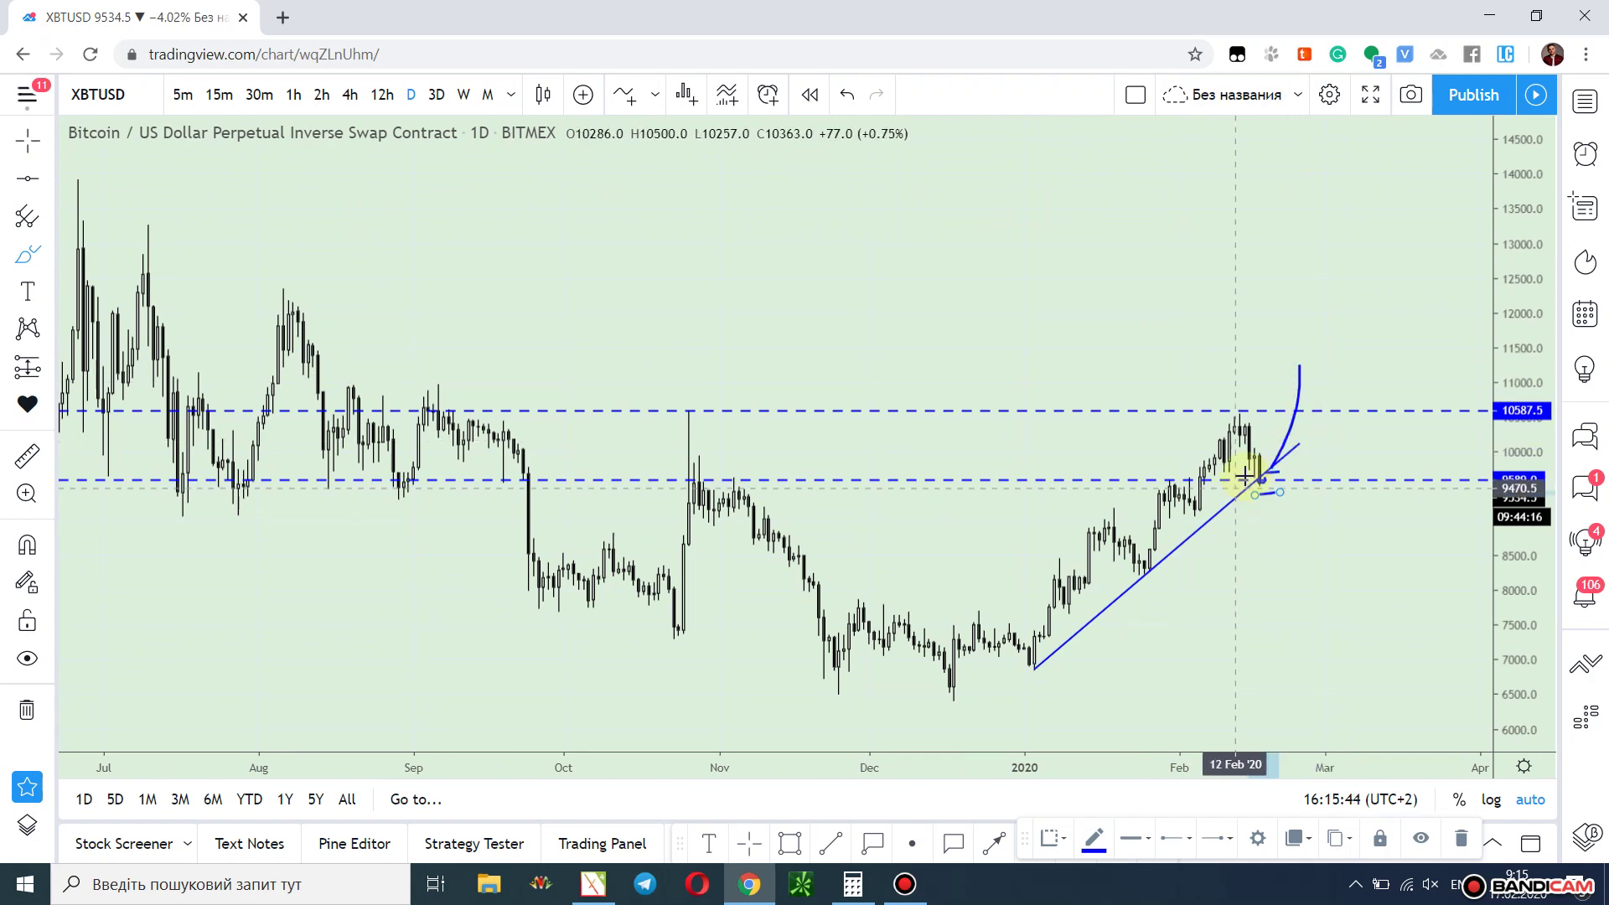
Circle the recent top, sketch a retest at the upper level, and mark the October and July peaks.
{"action": "mouse_move", "coordinate": [1209, 440]}
{"action": "left_mouse_down"}
{"action": "mouse_move", "coordinate": [1253, 500]}
{"action": "mouse_move", "coordinate": [1220, 405]}
{"action": "mouse_move", "coordinate": [1211, 439]}
{"action": "left_mouse_up"}
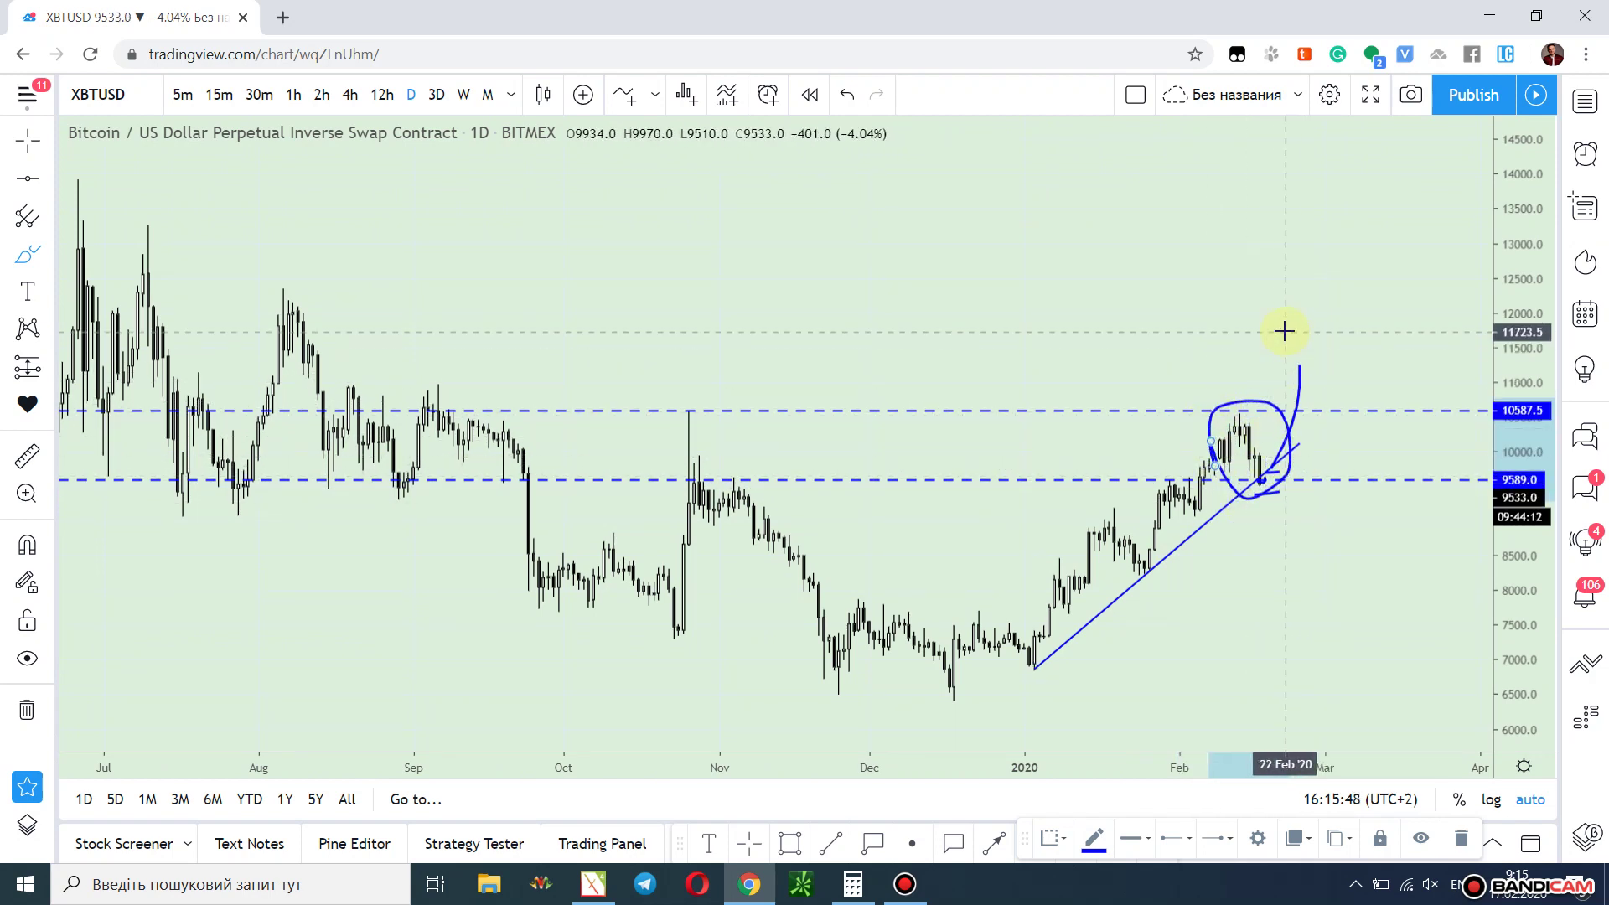
{"action": "mouse_move", "coordinate": [1297, 408]}
{"action": "left_mouse_down"}
{"action": "mouse_move", "coordinate": [1318, 404]}
{"action": "mouse_move", "coordinate": [1354, 270]}
{"action": "left_mouse_up"}
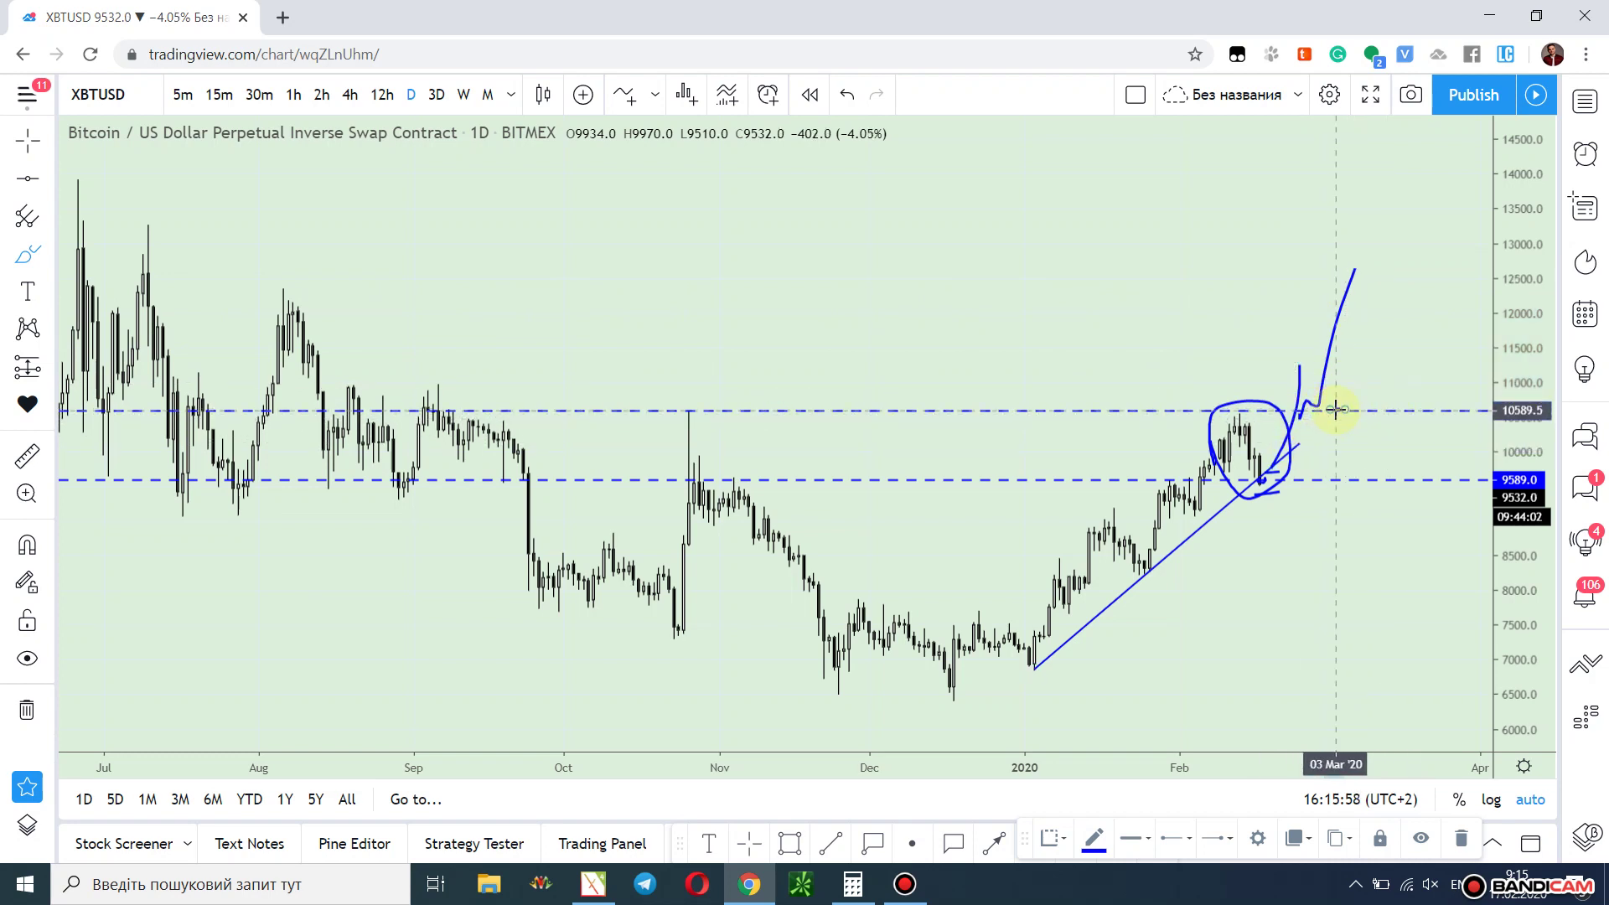
{"action": "mouse_move", "coordinate": [679, 420]}
{"action": "left_mouse_down"}
{"action": "mouse_move", "coordinate": [699, 402]}
{"action": "mouse_move", "coordinate": [702, 414]}
{"action": "left_mouse_up"}
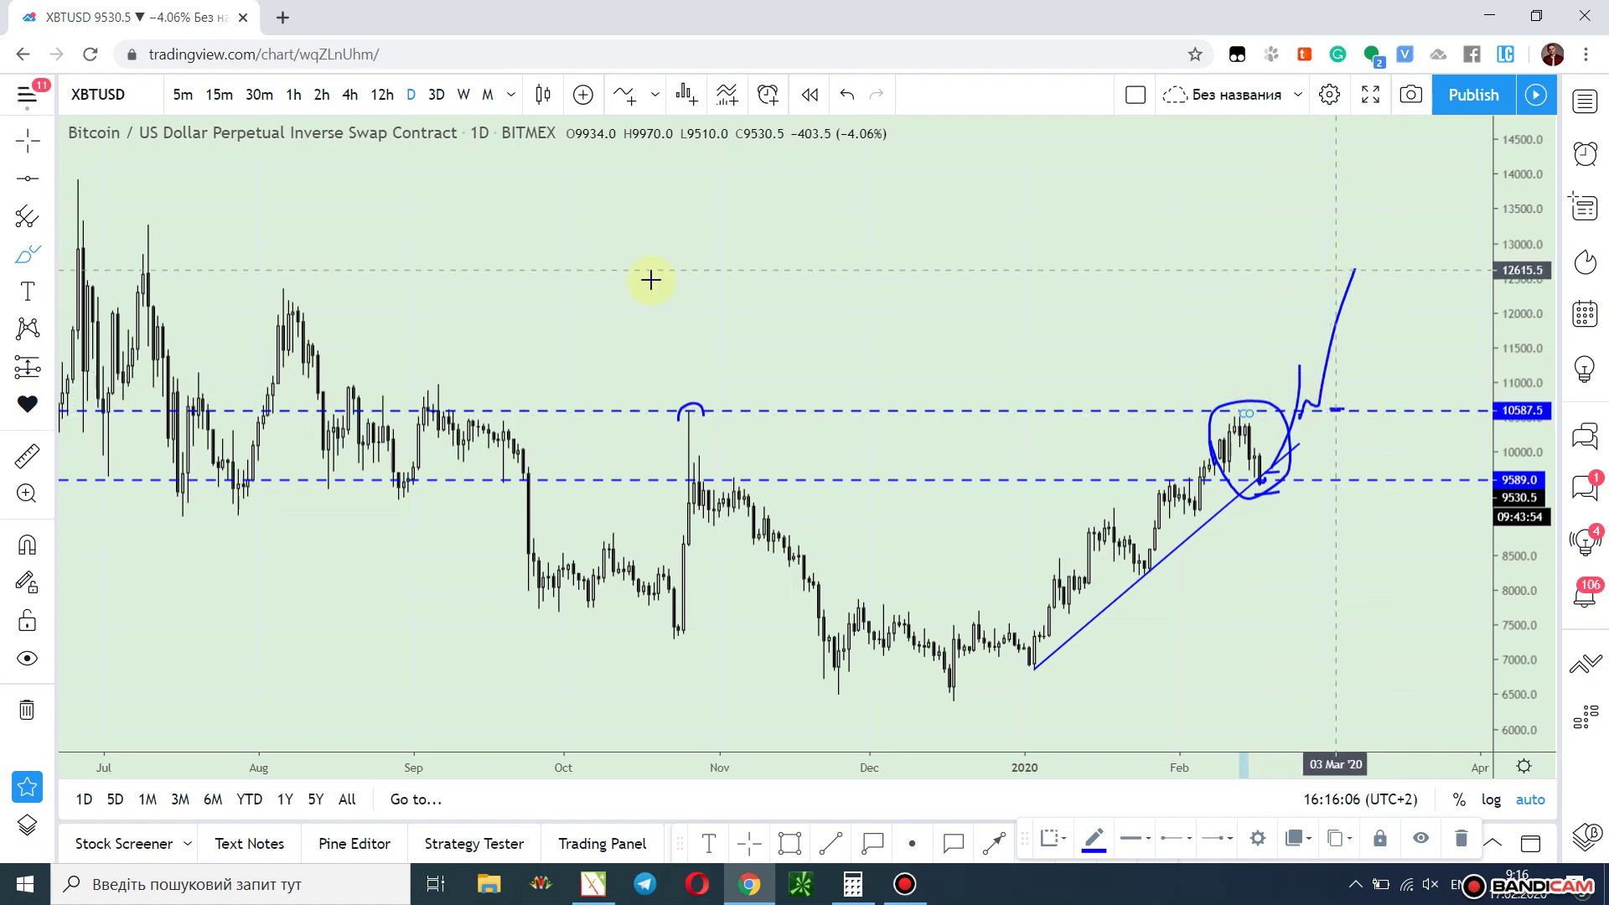
{"action": "left_click_drag", "start_coordinate": [78, 181], "coordinate": [198, 186]}
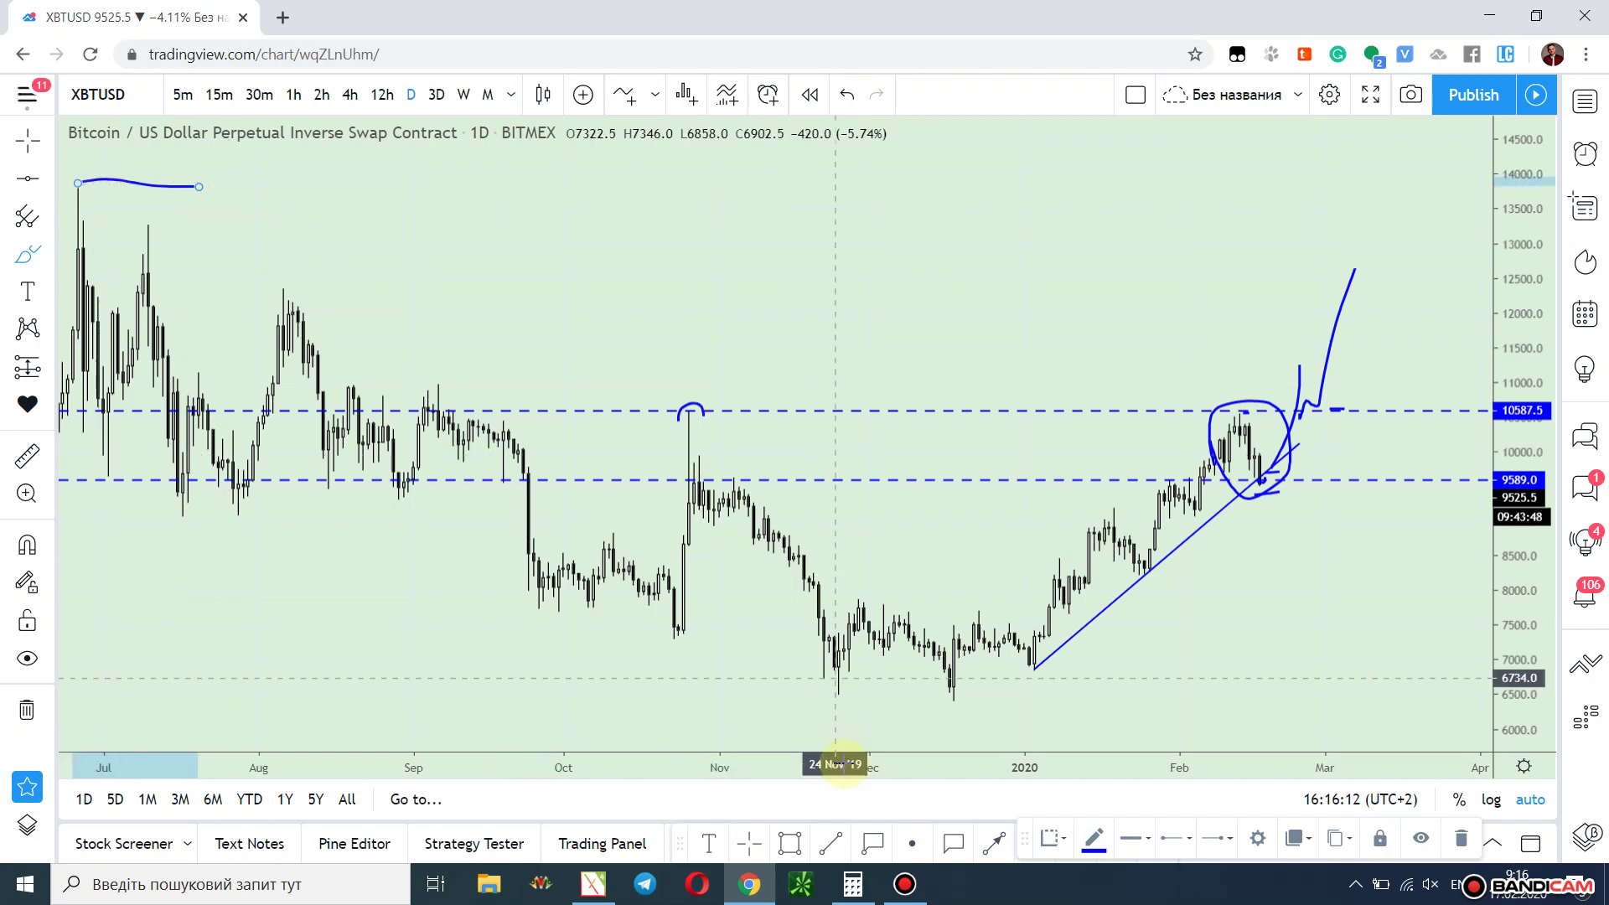
{"action": "left_click", "coordinate": [886, 900]}
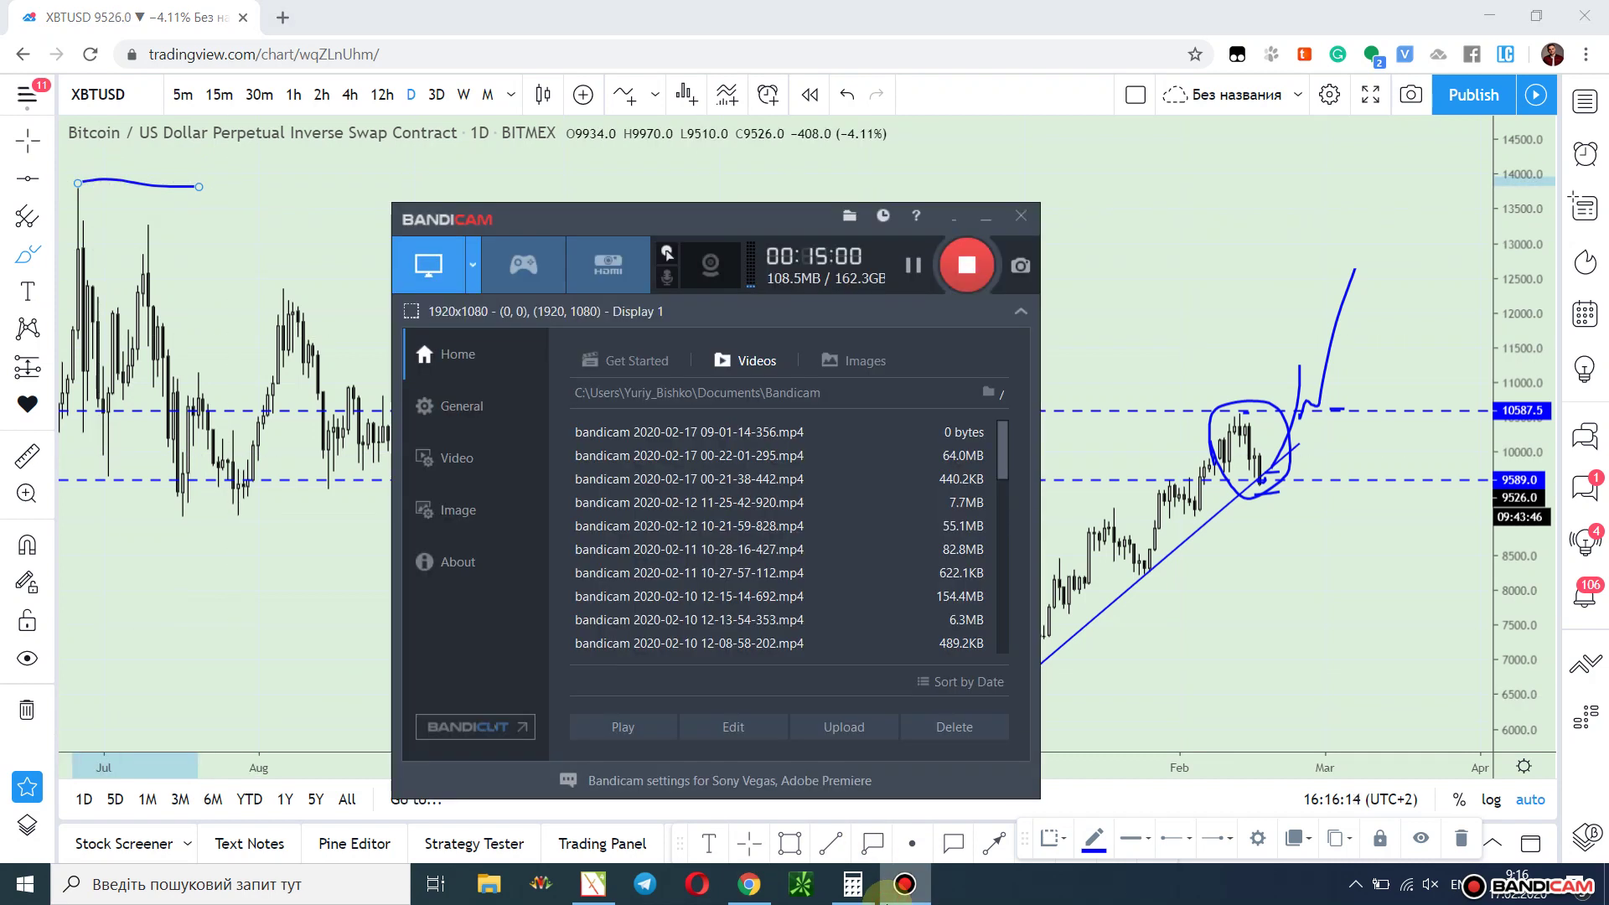
{"action": "left_click", "coordinate": [886, 900]}
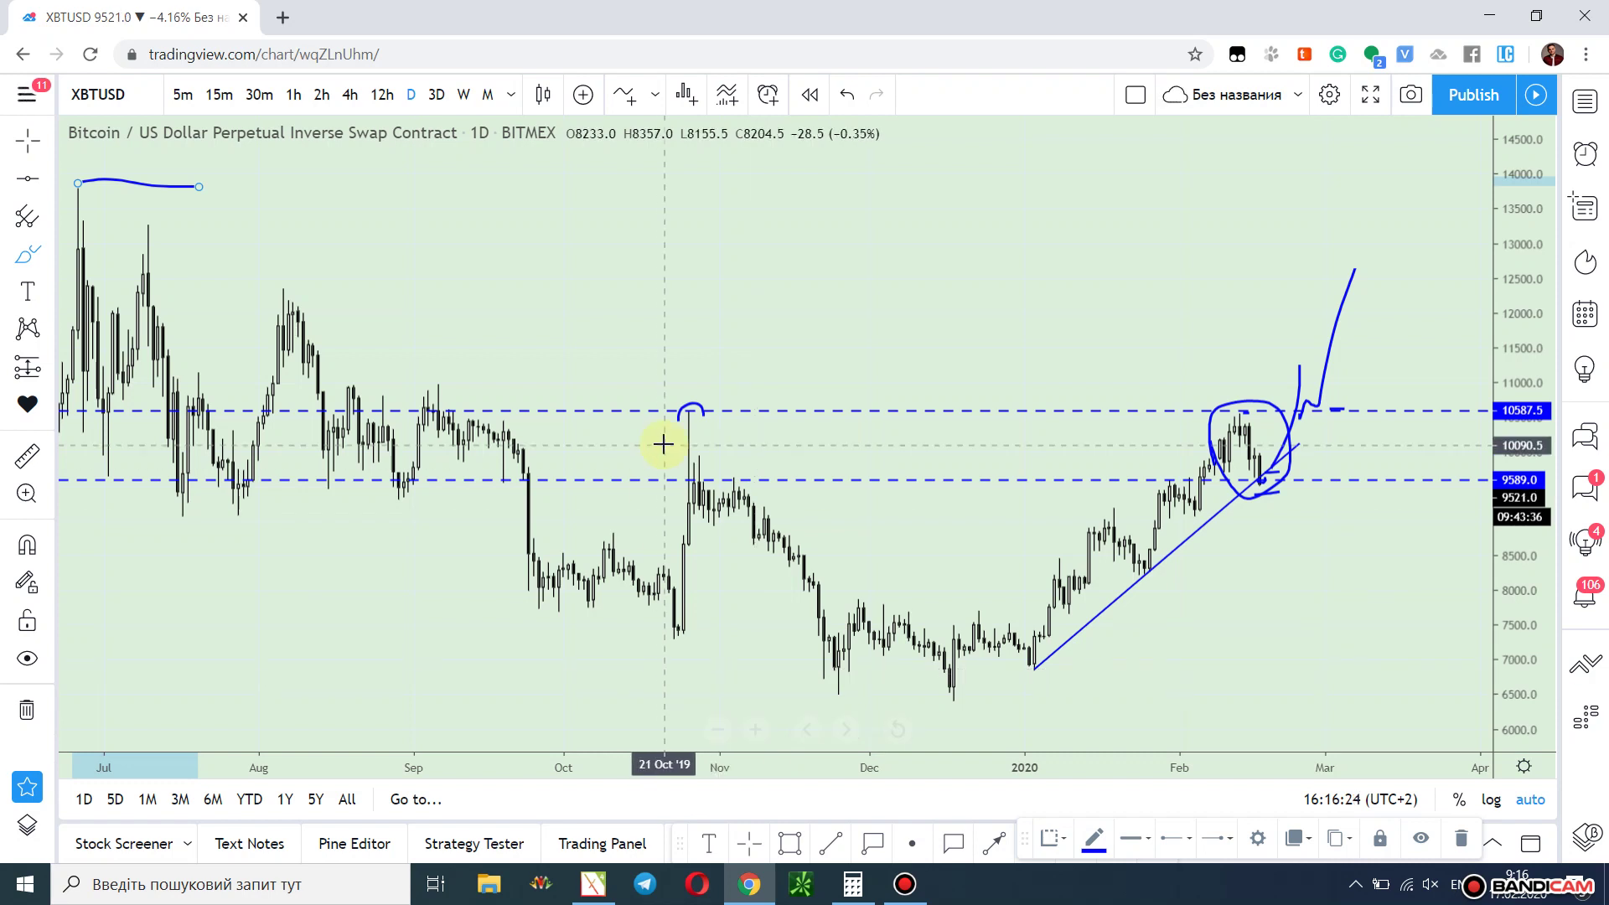
Open YouTube Studio's last-28-days channel analytics and scroll to the top-videos table.
{"action": "left_click", "coordinate": [285, 18]}
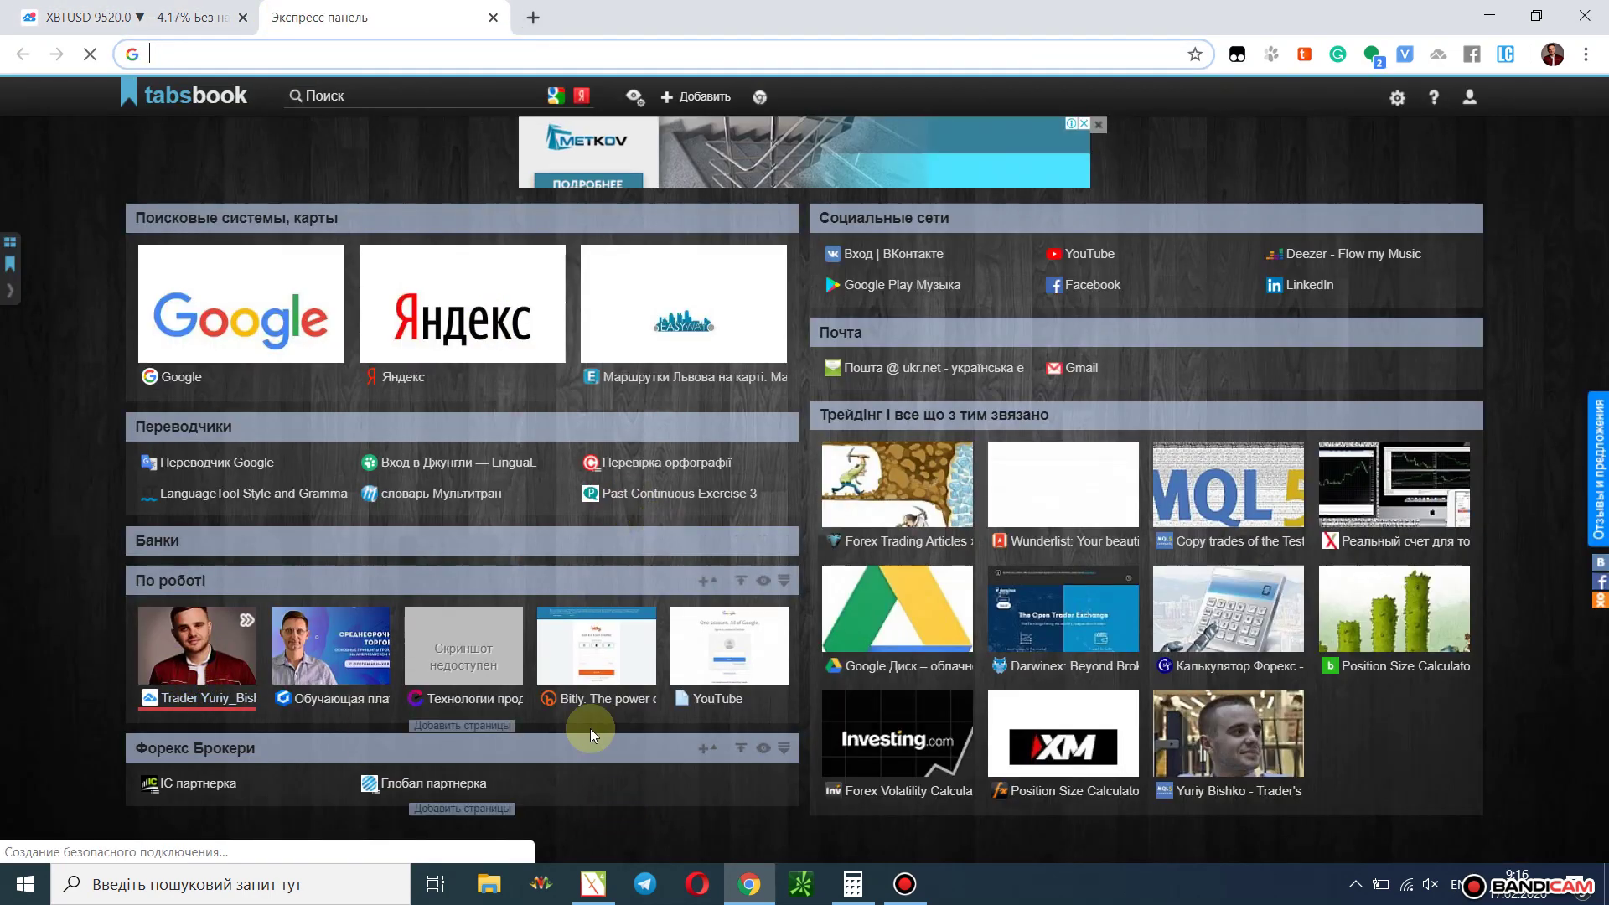
{"action": "left_click", "coordinate": [722, 662]}
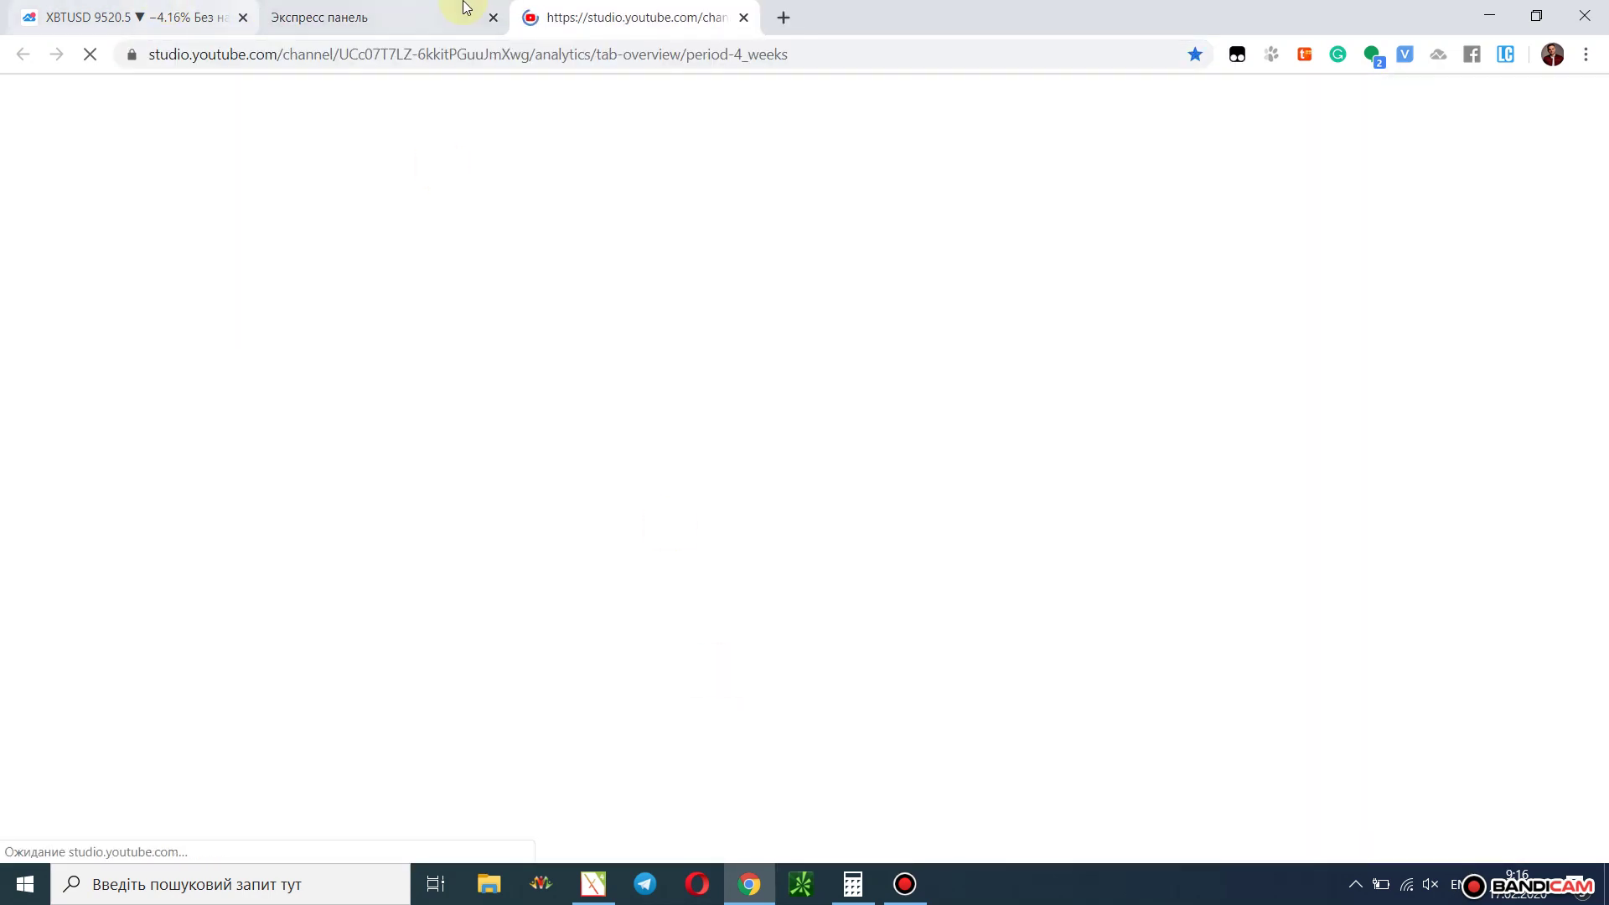
{"action": "left_click", "coordinate": [493, 18]}
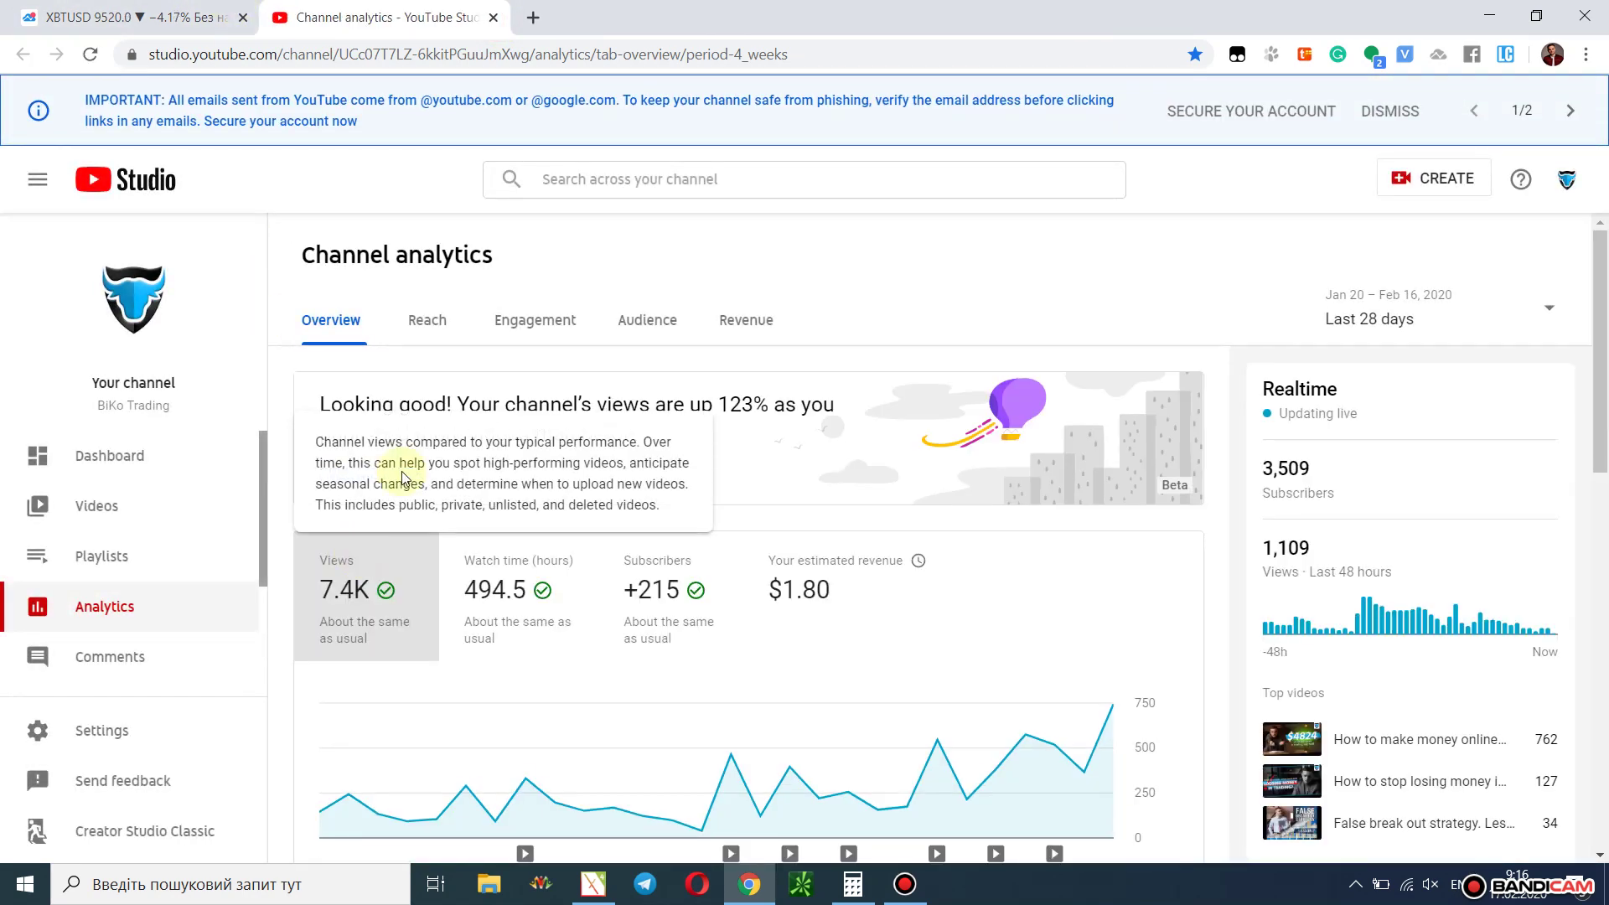
{"action": "scroll", "coordinate": [772, 624], "scroll_direction": "down", "scroll_amount": 12}
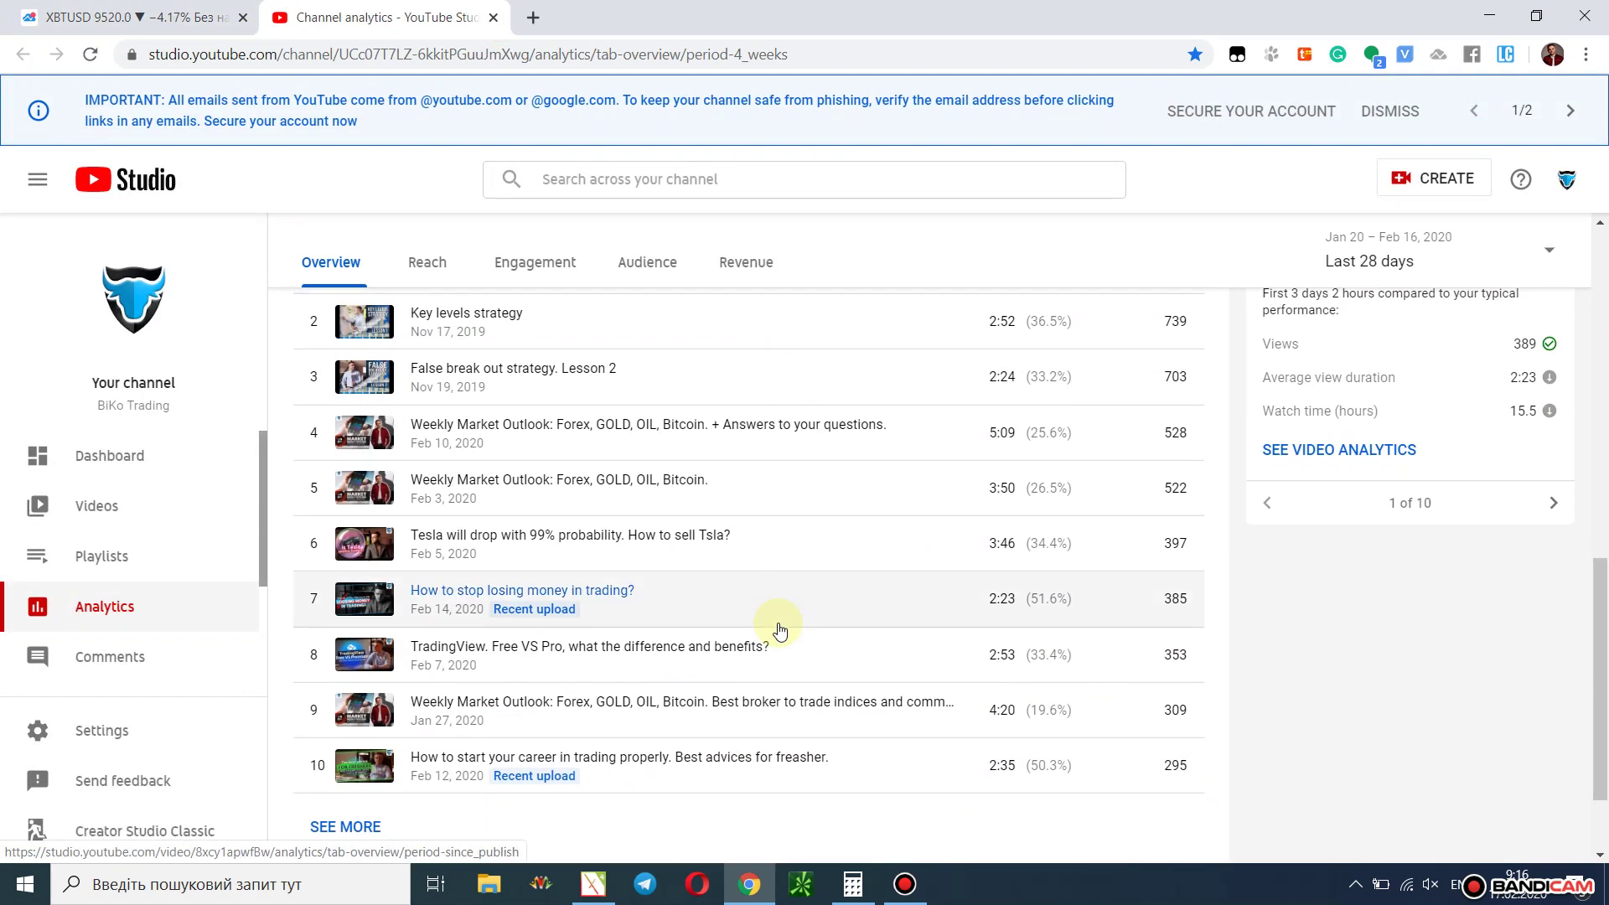
{"action": "scroll", "coordinate": [412, 641], "scroll_direction": "up", "scroll_amount": 1}
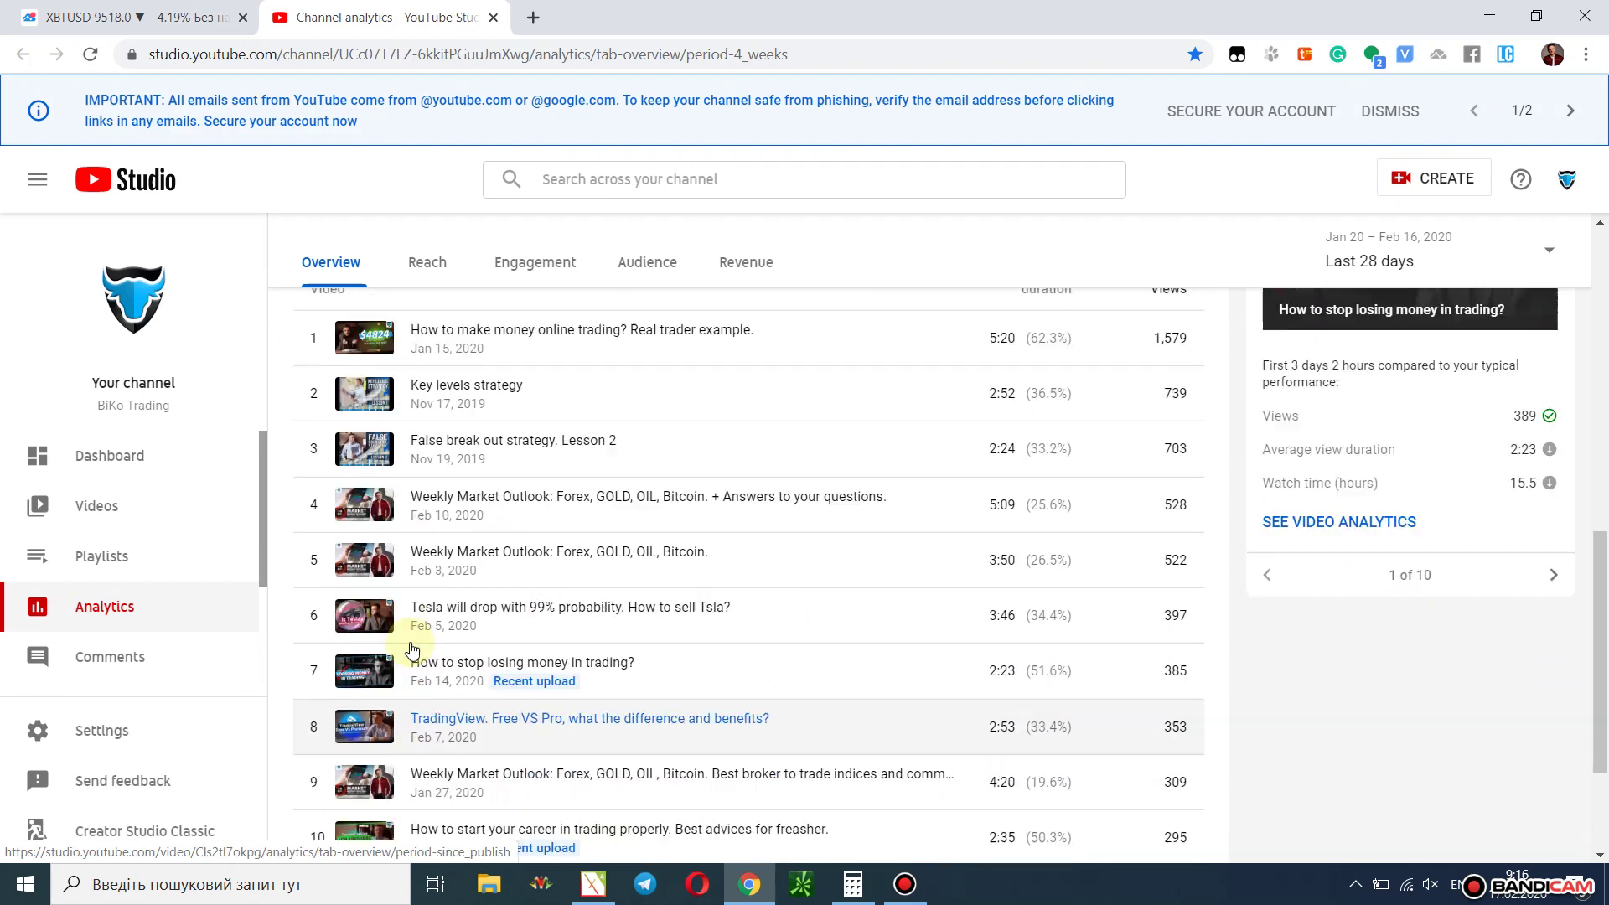
{"action": "scroll", "coordinate": [412, 649], "scroll_direction": "down", "scroll_amount": 3}
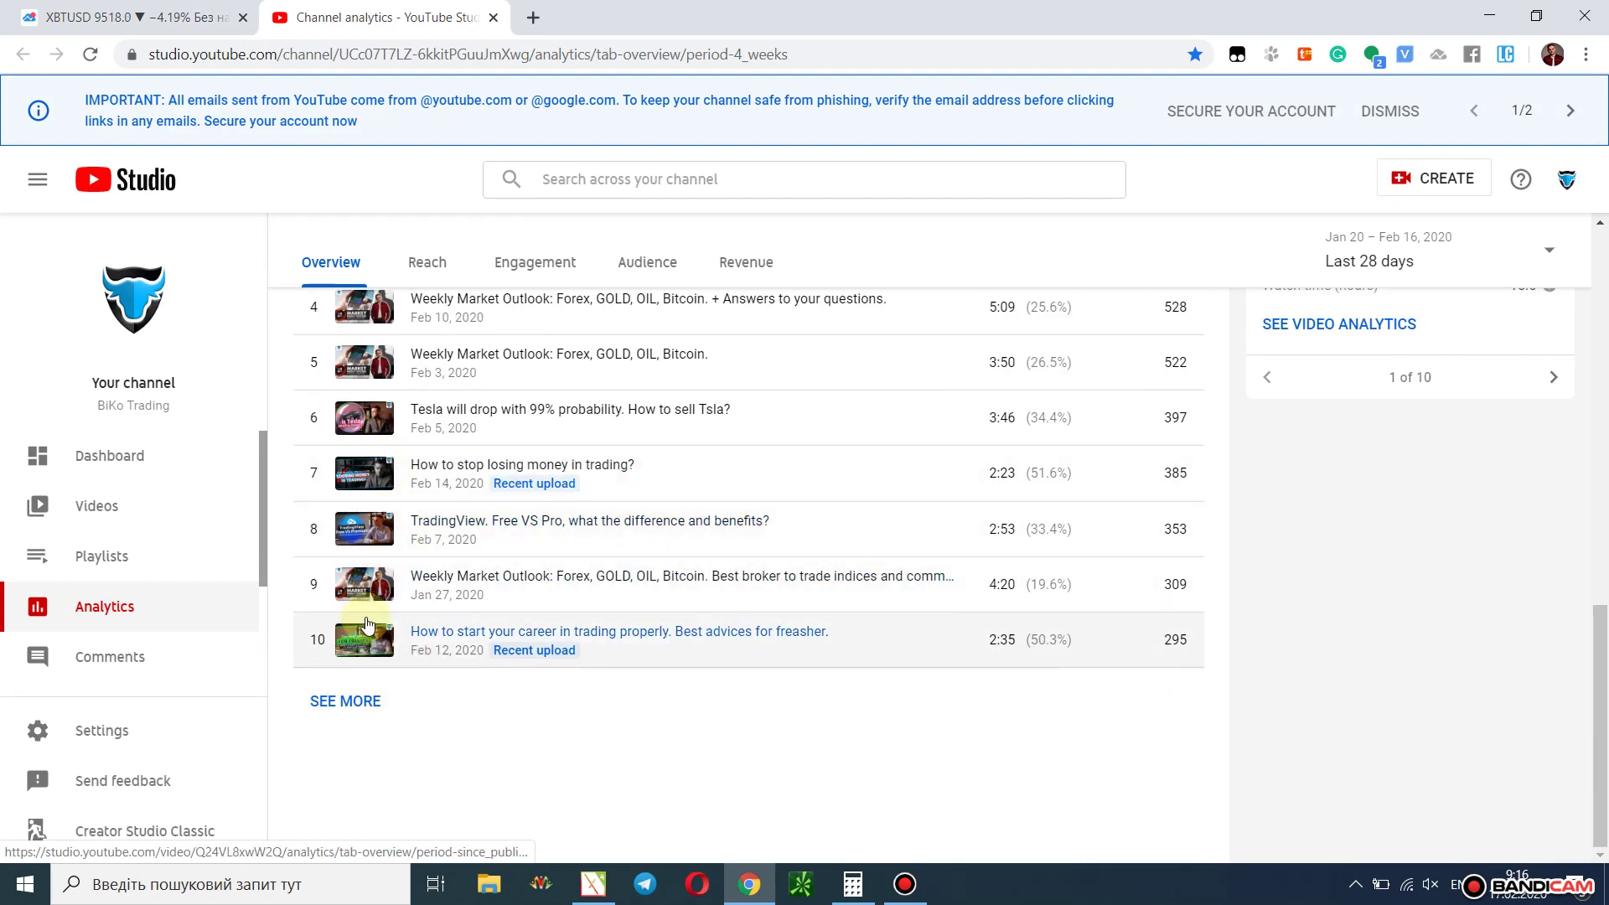
{"action": "scroll", "coordinate": [997, 553], "scroll_direction": "up", "scroll_amount": 1}
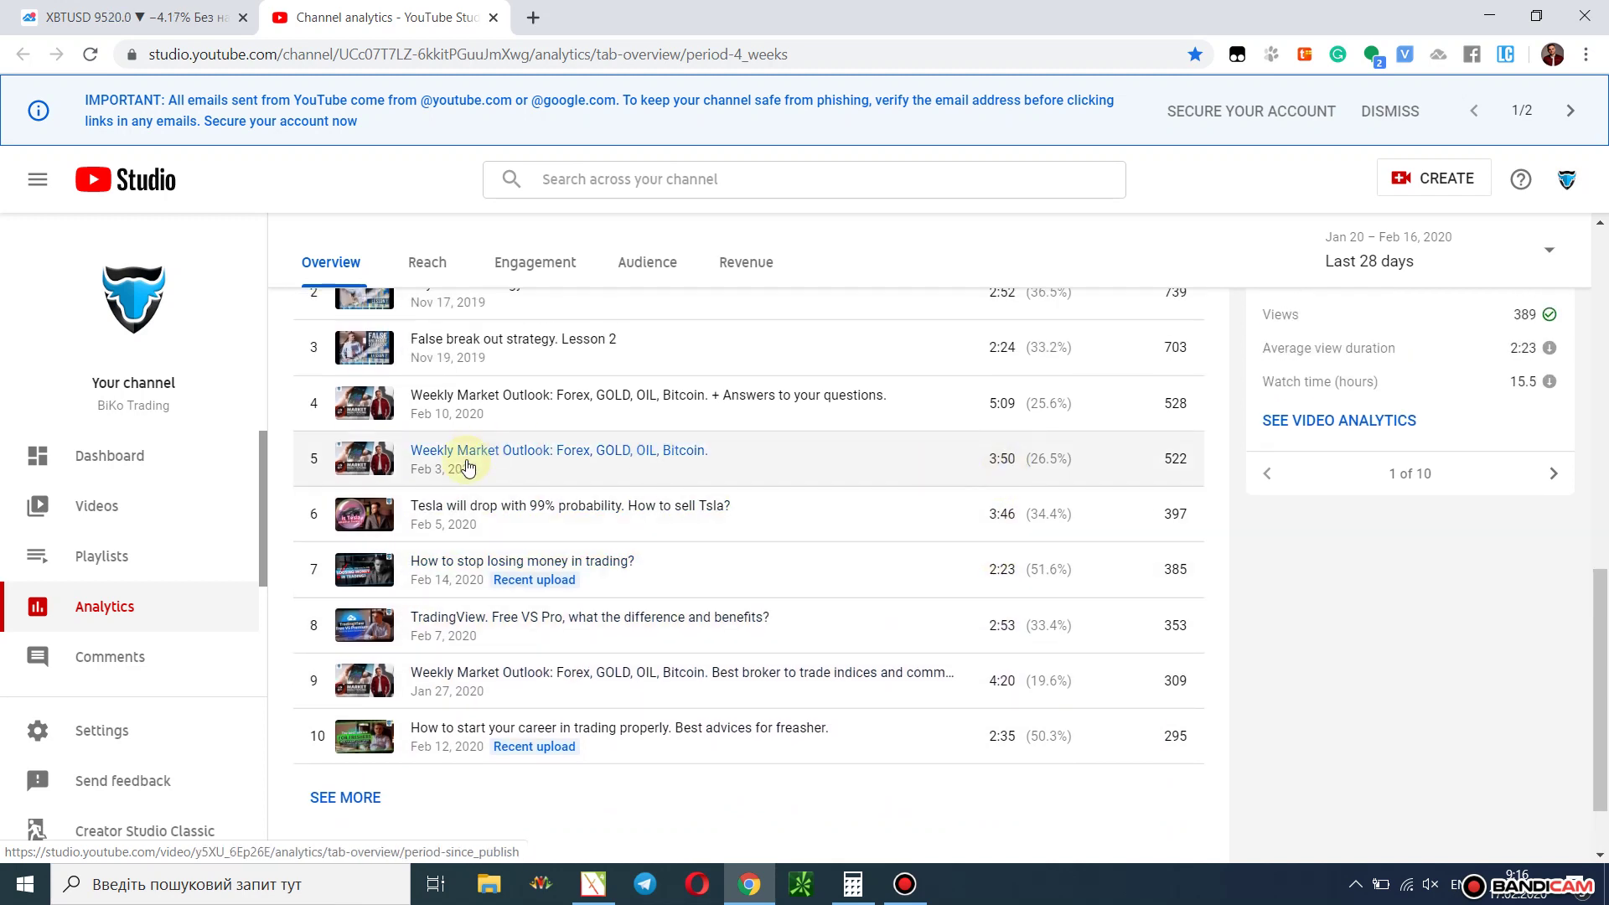
Open the Feb 10 Weekly Market Outlook video's watch page, close the analytics tab, and view its comments.
{"action": "left_click", "coordinate": [448, 405]}
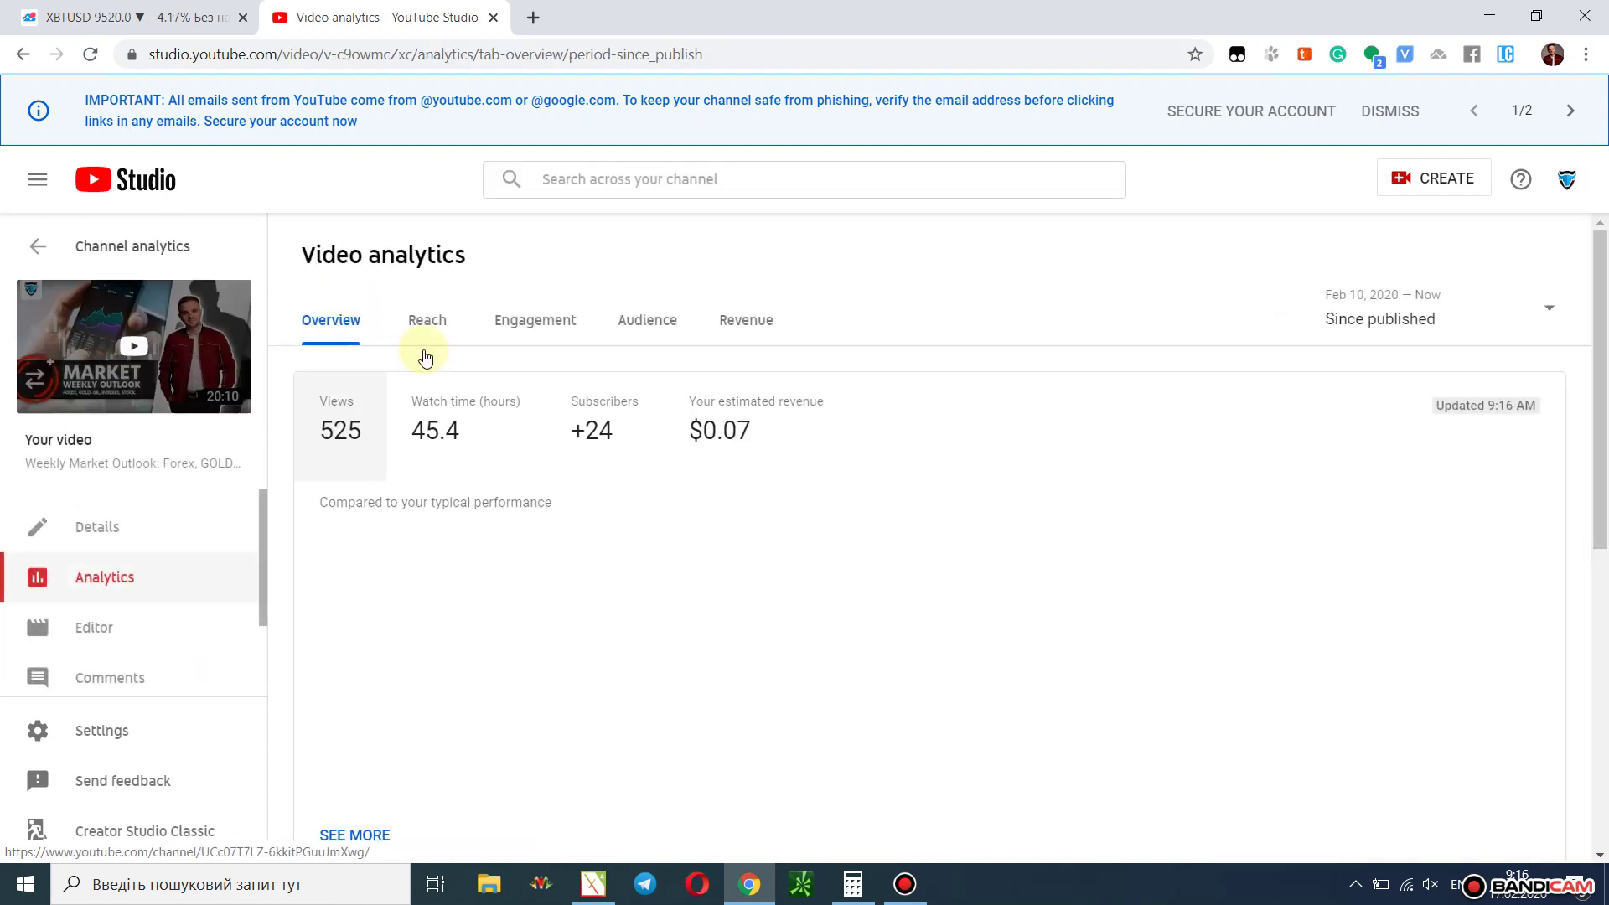
{"action": "left_click", "coordinate": [121, 336]}
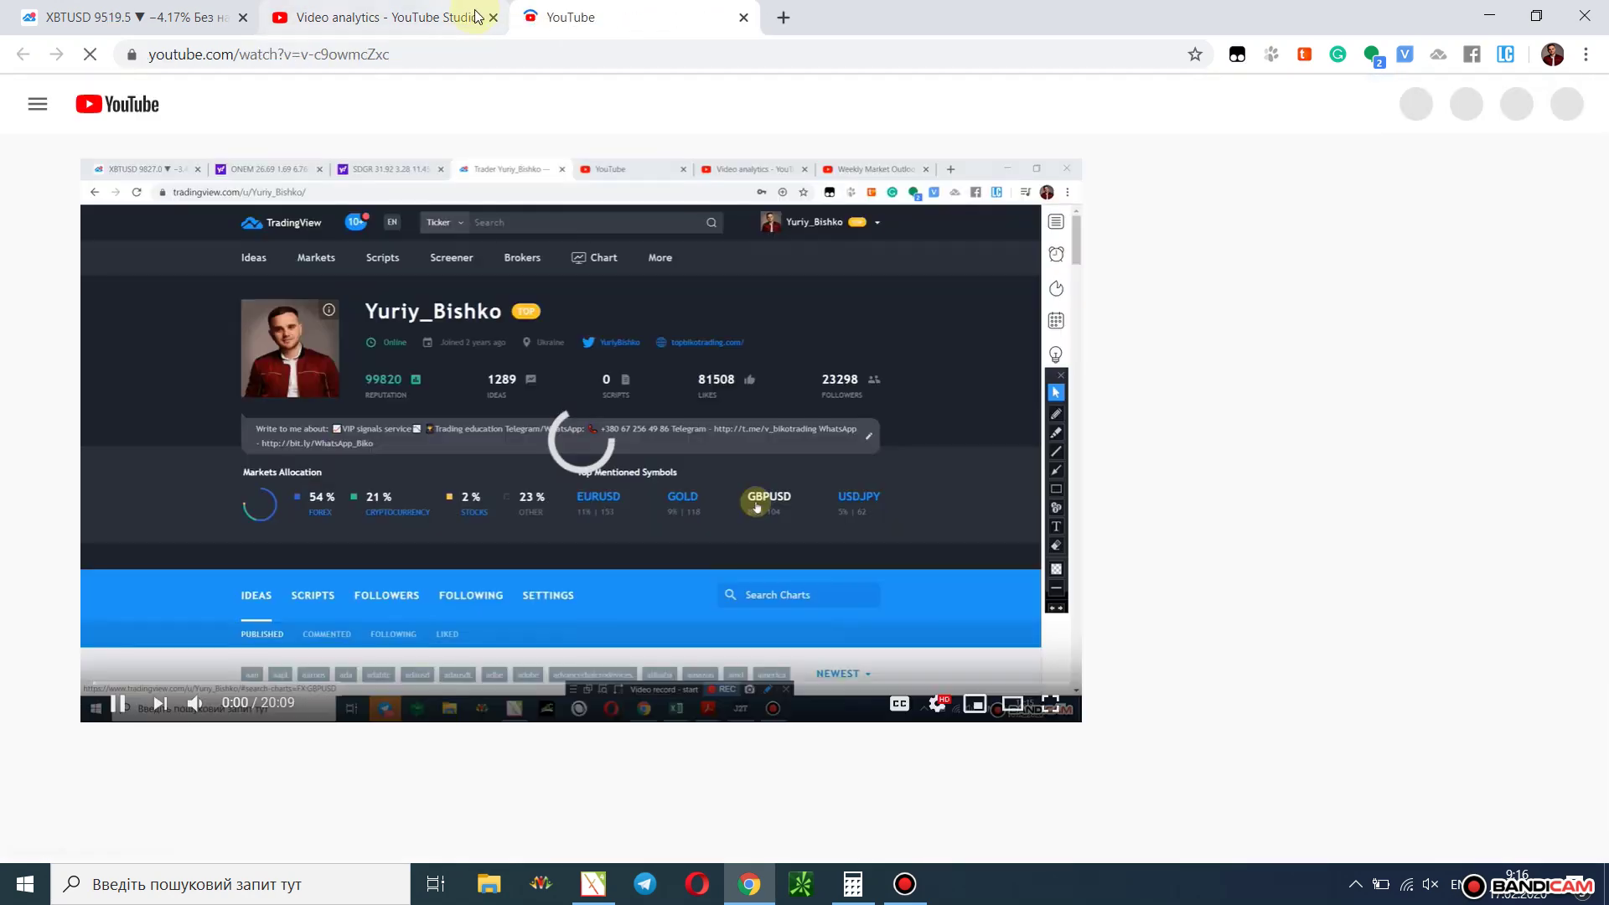
{"action": "left_click", "coordinate": [475, 16]}
{"action": "left_click", "coordinate": [495, 17]}
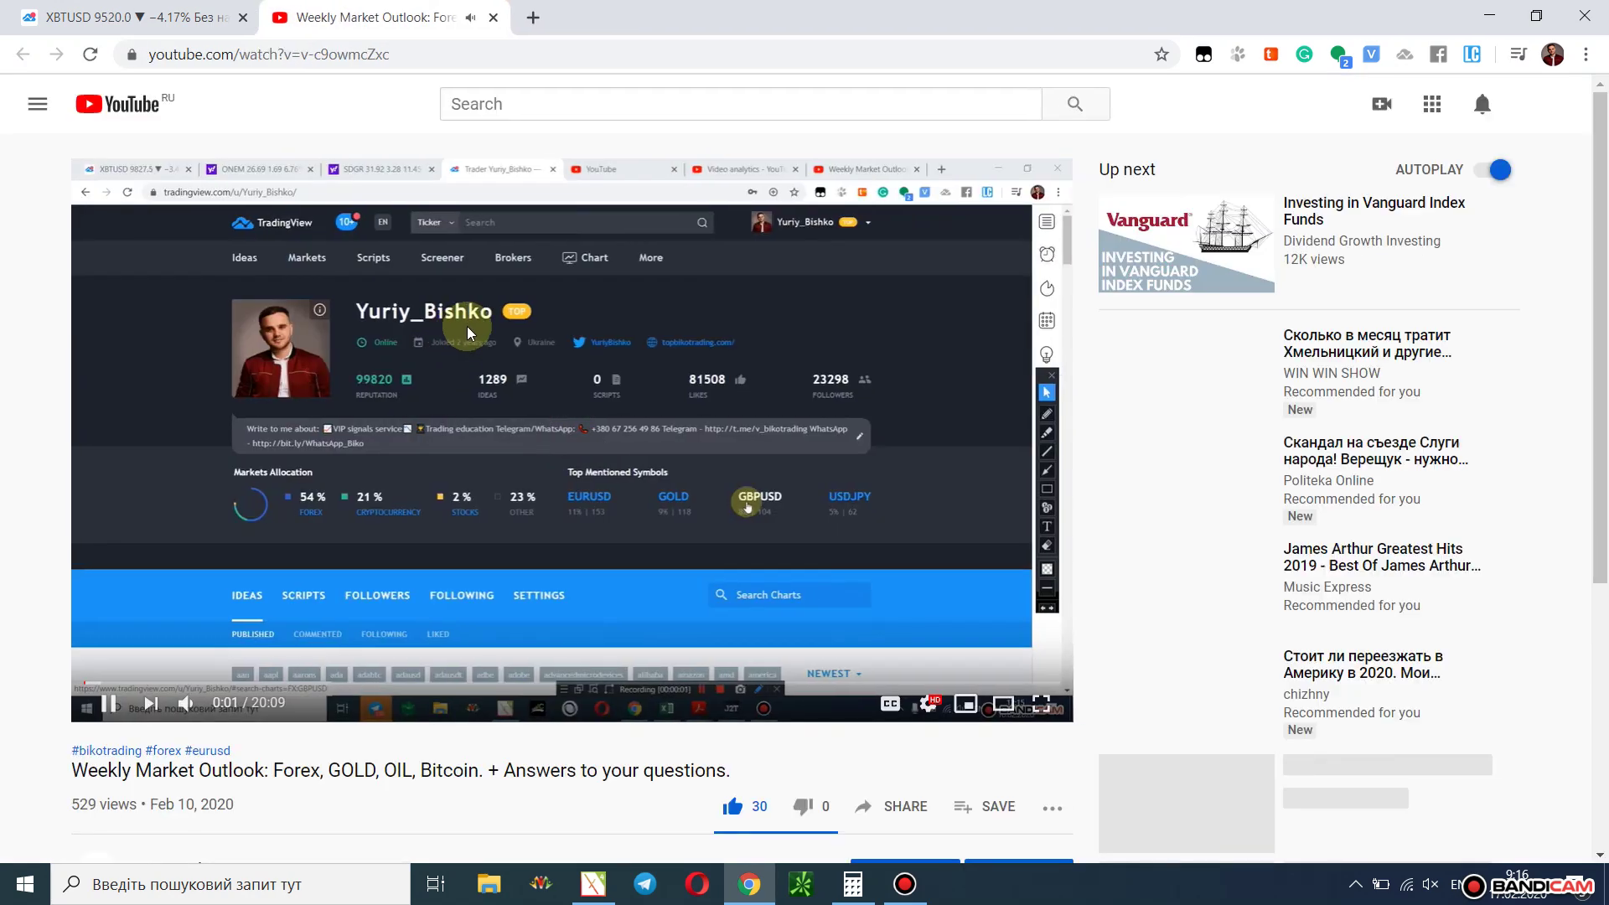
{"action": "scroll", "coordinate": [426, 432], "scroll_direction": "down", "scroll_amount": 3}
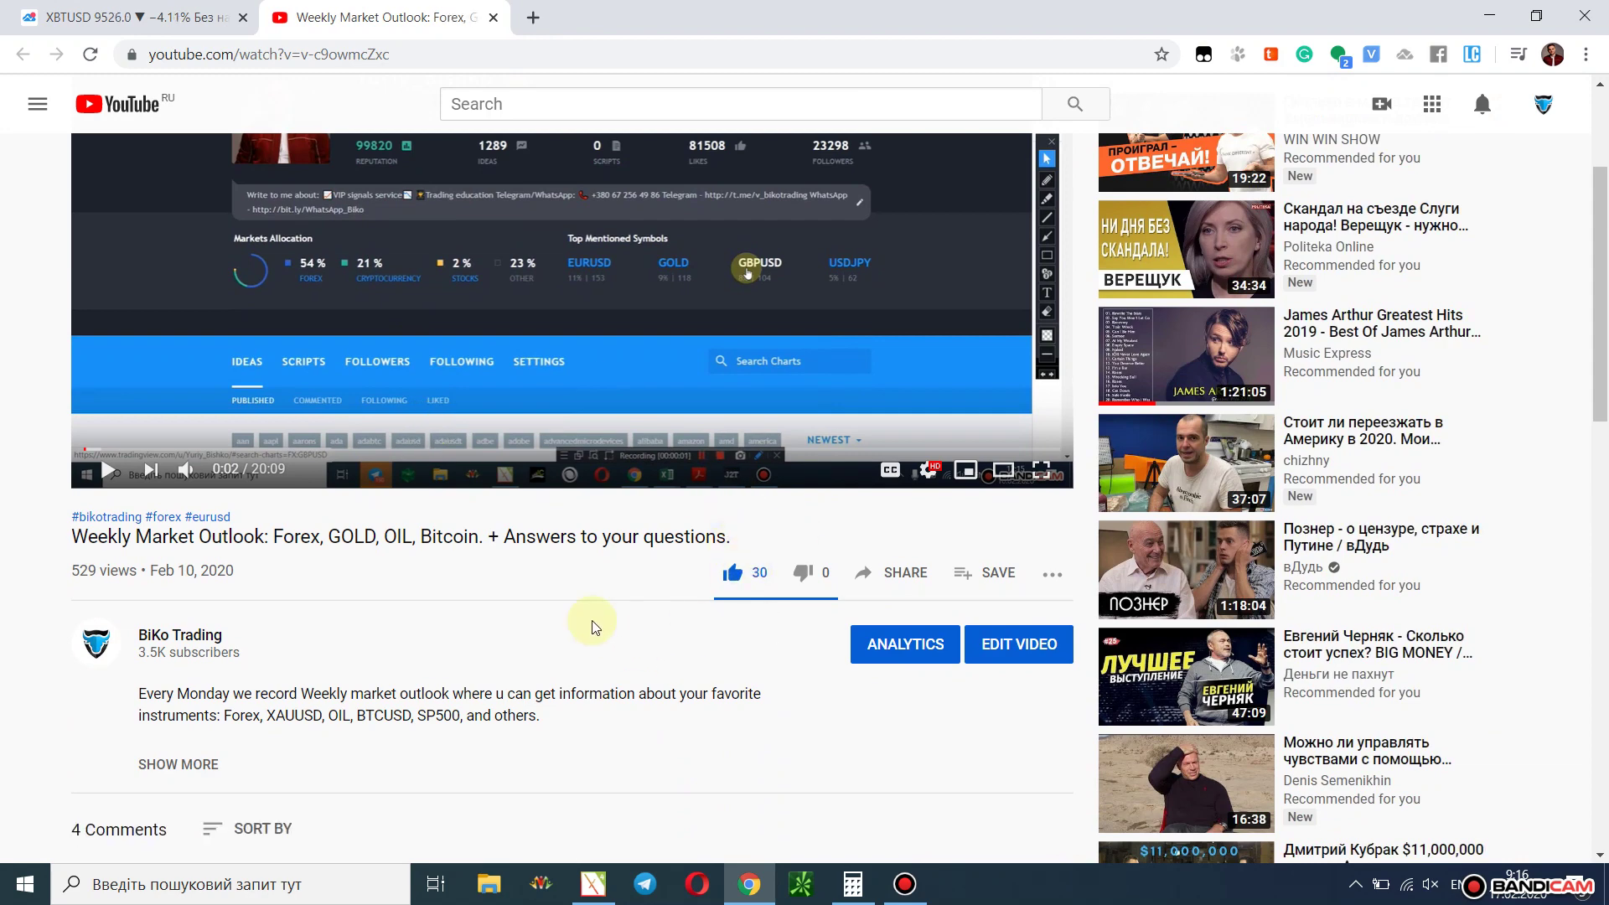
{"action": "scroll", "coordinate": [564, 632], "scroll_direction": "down", "scroll_amount": 6}
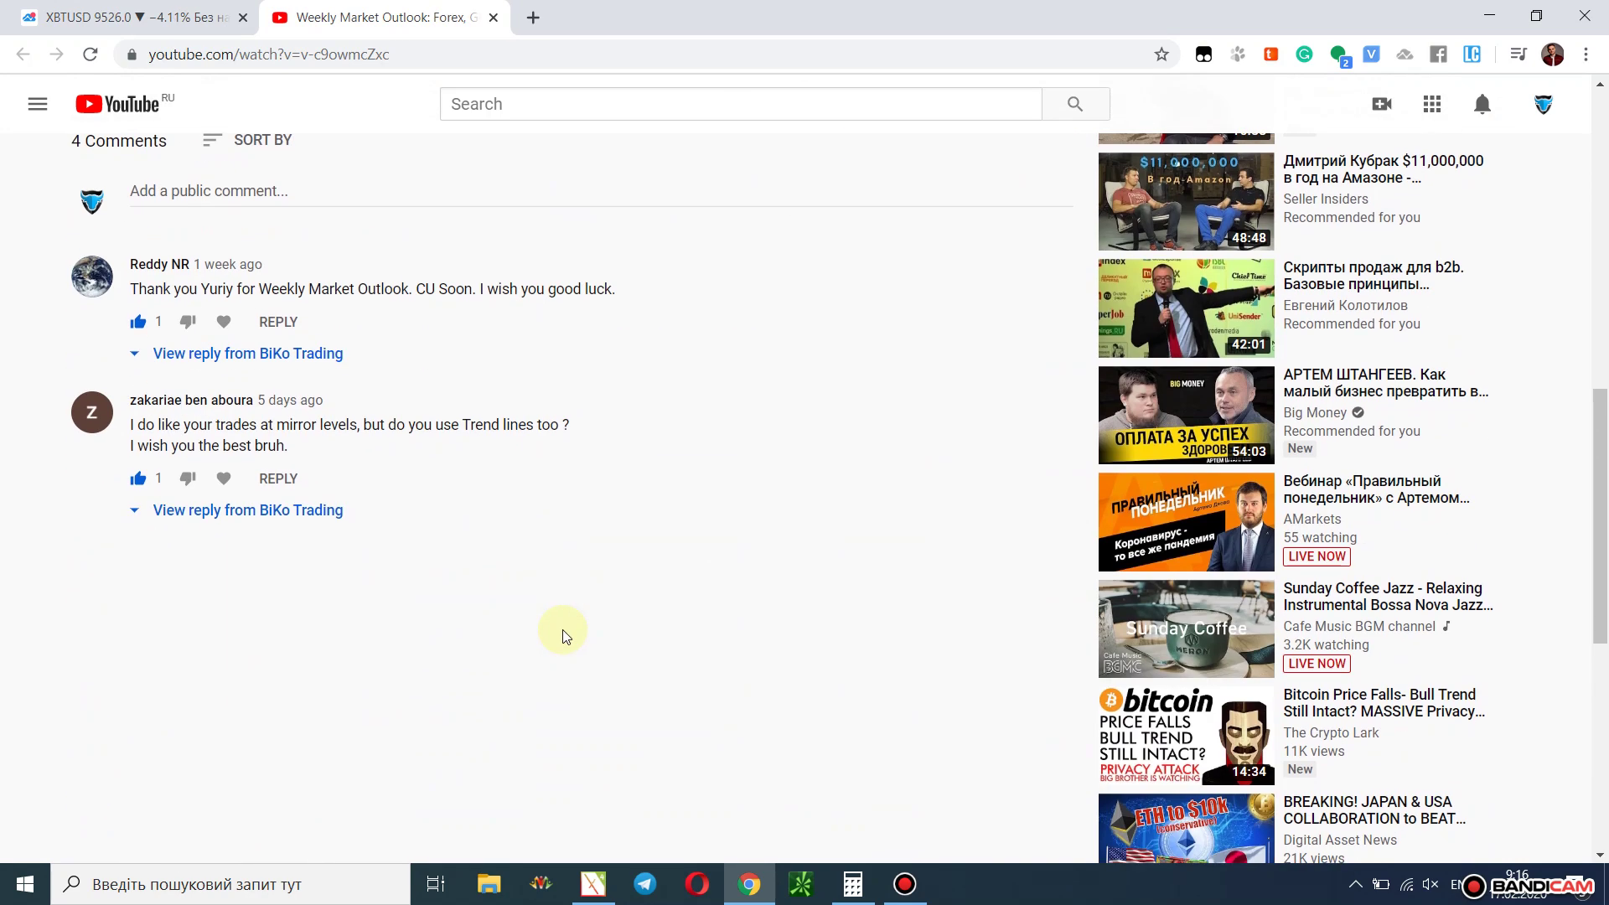